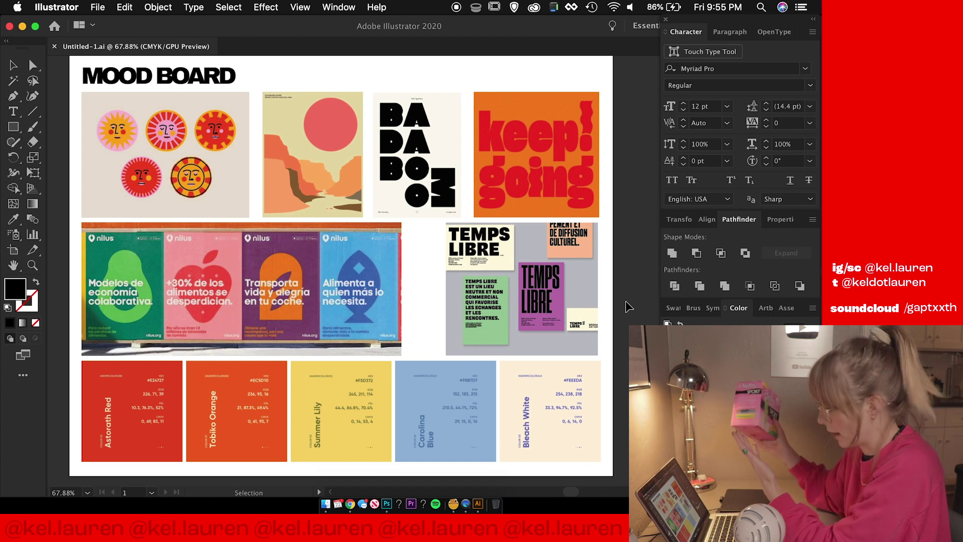
Examine the mood board's sun illustrations, typographic posters and colour swatches for design direction.
{"action": "left_click", "coordinate": [582, 323]}
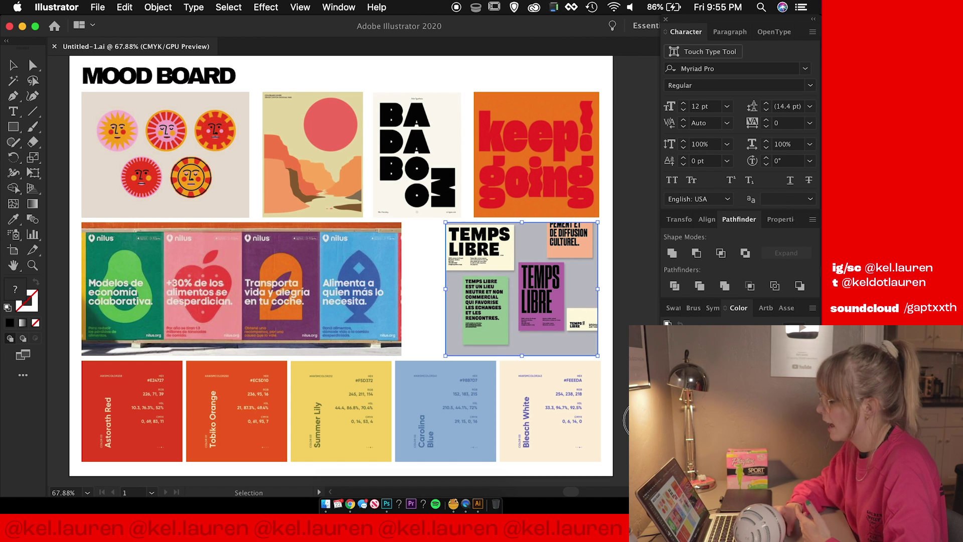
{"action": "left_click", "coordinate": [626, 420]}
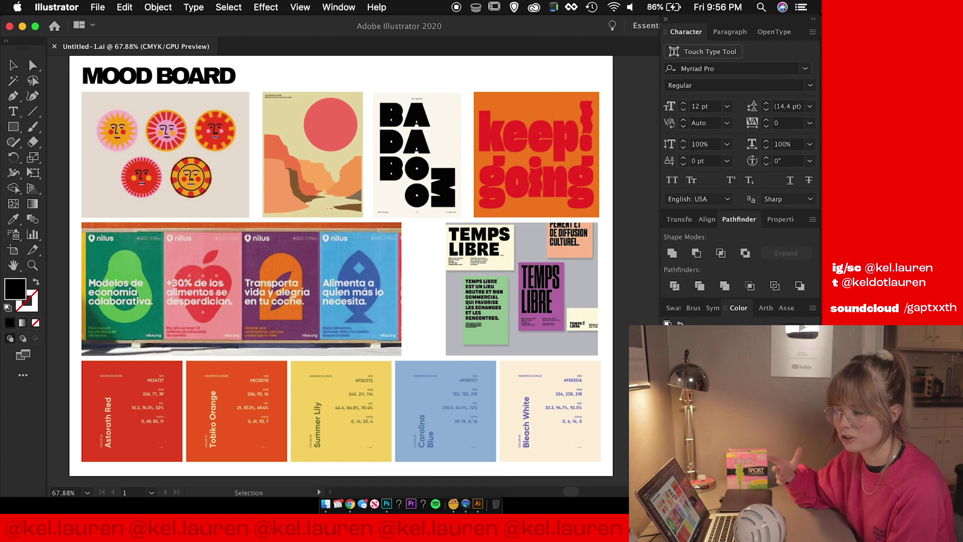
{"action": "scroll", "coordinate": [334, 266], "scroll_direction": "down", "scroll_amount": 1}
{"action": "scroll", "coordinate": [334, 266], "scroll_direction": "right", "scroll_amount": 1}
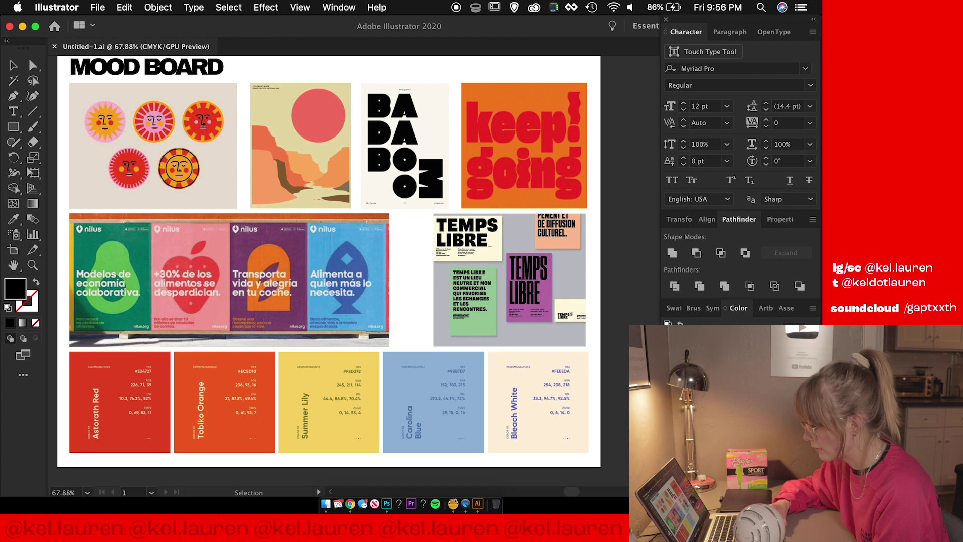
{"action": "scroll", "coordinate": [329, 261], "scroll_direction": "up", "scroll_amount": 1}
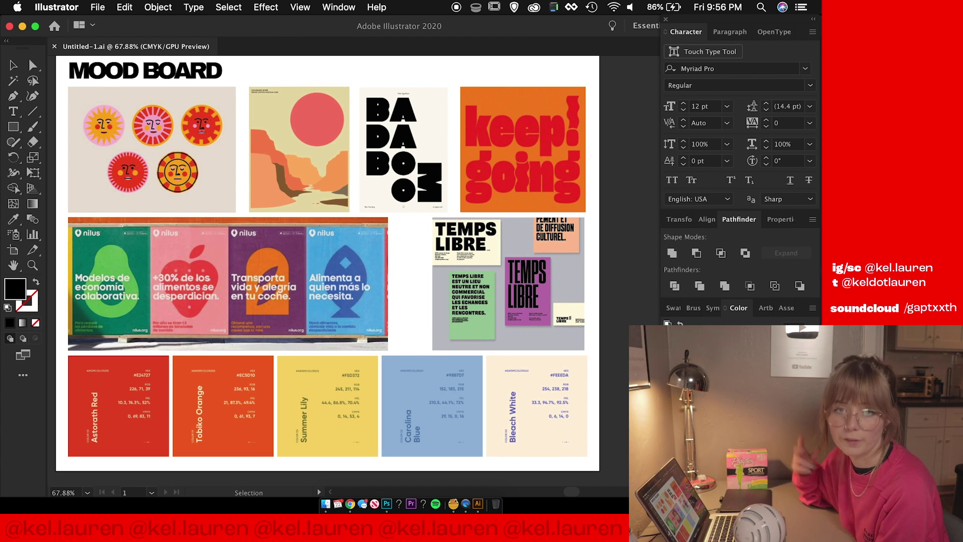
{"action": "scroll", "coordinate": [329, 263], "scroll_direction": "up", "scroll_amount": 1}
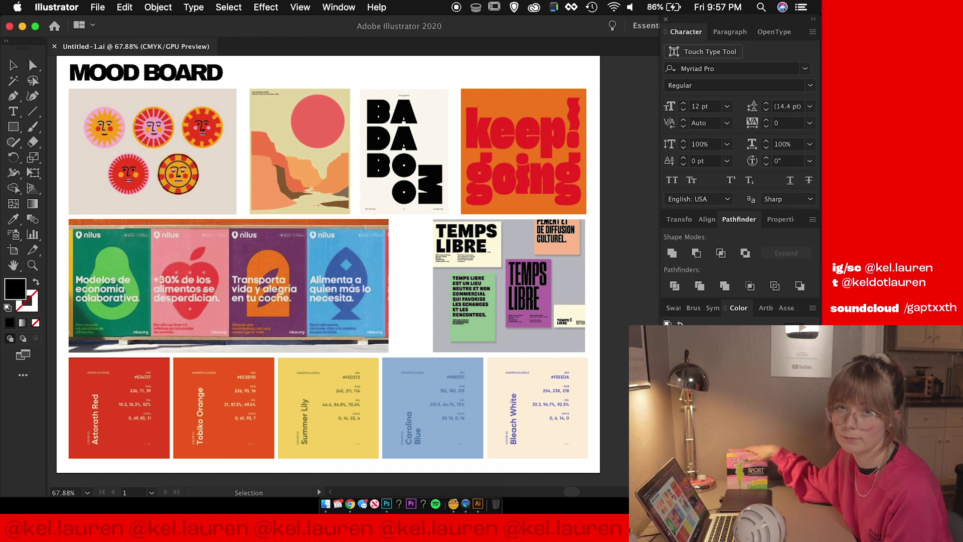
{"action": "left_click", "coordinate": [146, 137]}
{"action": "left_click", "coordinate": [261, 177]}
{"action": "left_click", "coordinate": [435, 130]}
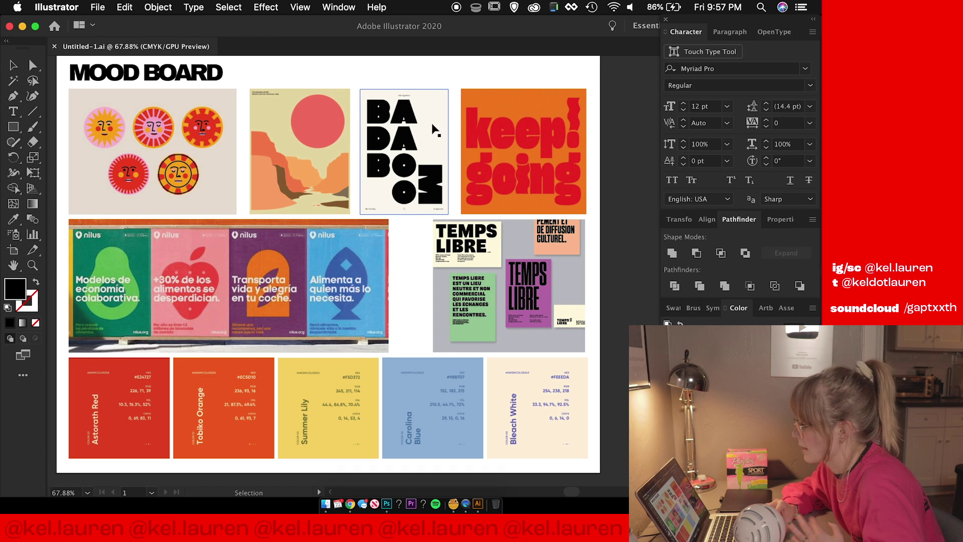
{"action": "left_click", "coordinate": [495, 198]}
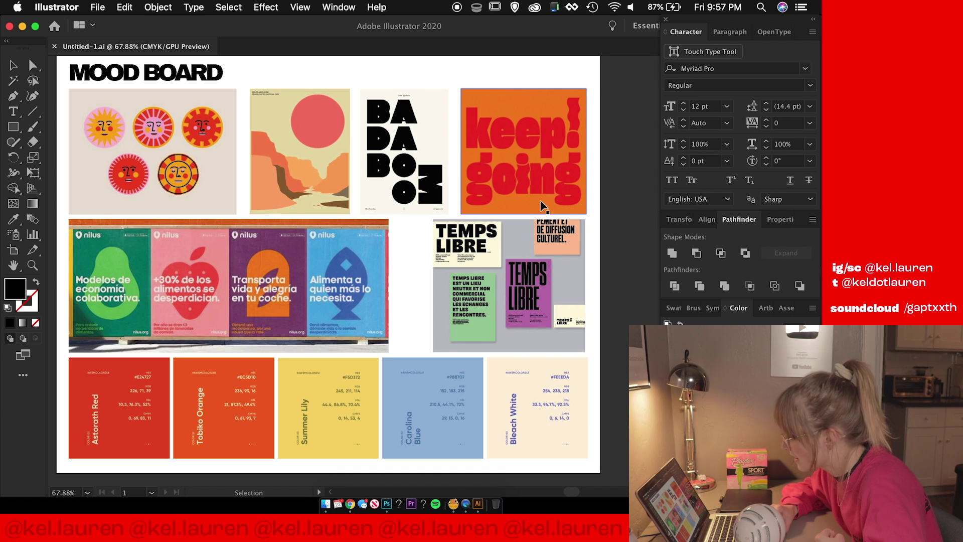
{"action": "left_click", "coordinate": [505, 235]}
{"action": "left_click", "coordinate": [369, 256]}
{"action": "left_click", "coordinate": [102, 384]}
{"action": "left_click", "coordinate": [240, 406]}
{"action": "left_click", "coordinate": [431, 417]}
{"action": "left_click", "coordinate": [512, 426]}
{"action": "left_click", "coordinate": [608, 449]}
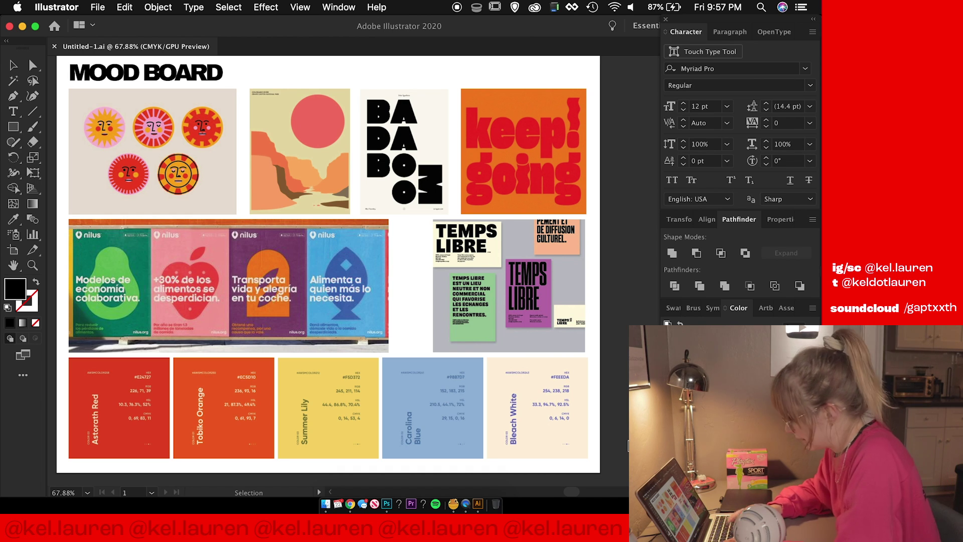
Create an 11 x 8.5 in landscape print document and add the text "playtex" in its upper-left area.
{"action": "key", "text": "super+n"}
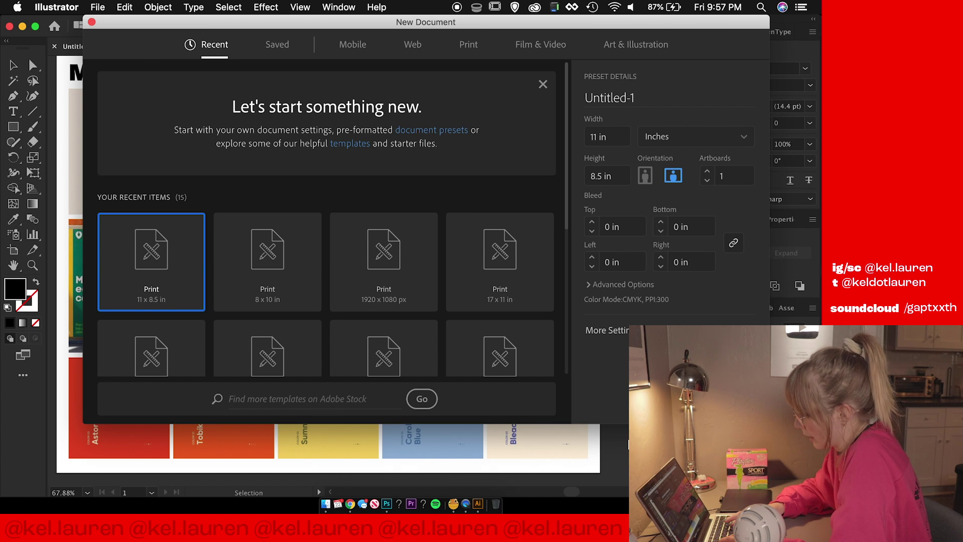
{"action": "key", "text": "Return"}
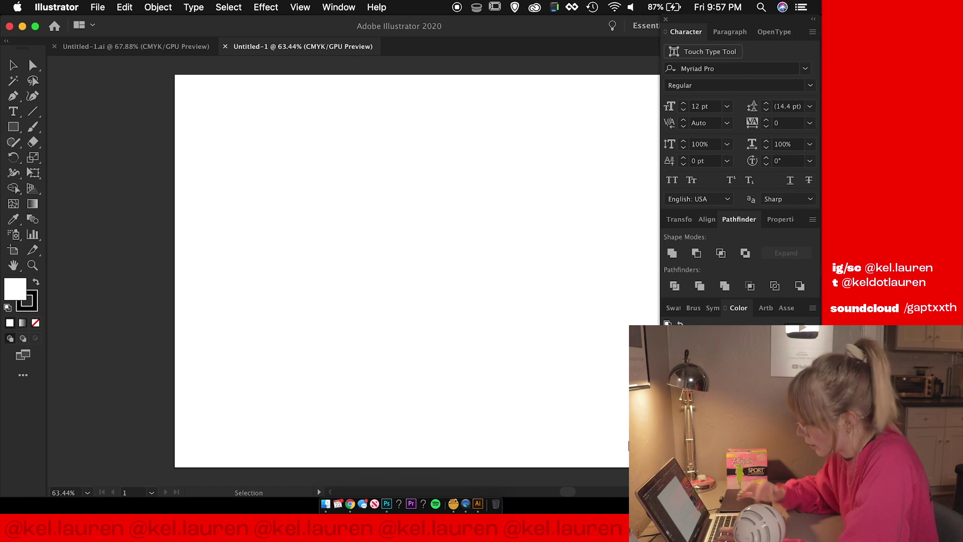
{"action": "key", "text": "t"}
{"action": "left_click", "coordinate": [230, 169]}
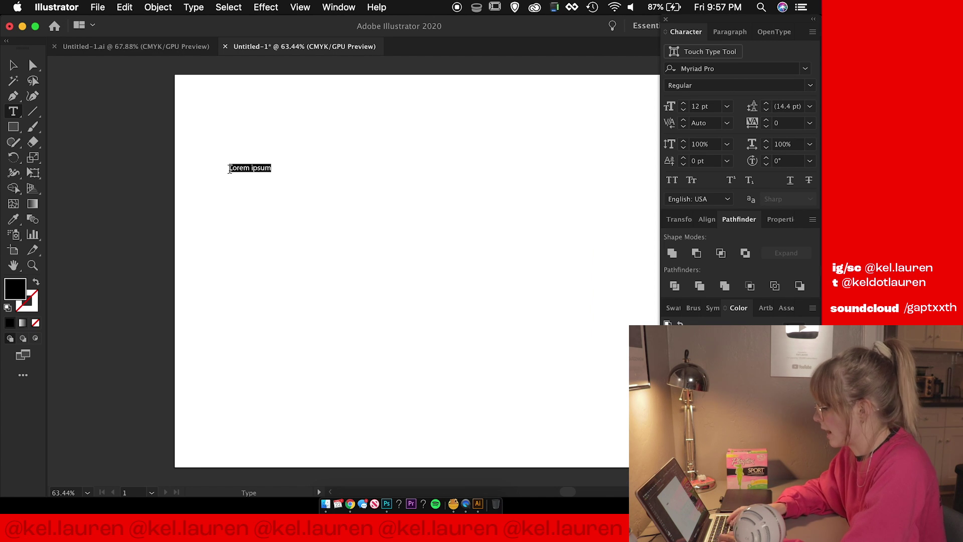
{"action": "type", "text": "playtex"}
{"action": "key", "text": "super+a"}
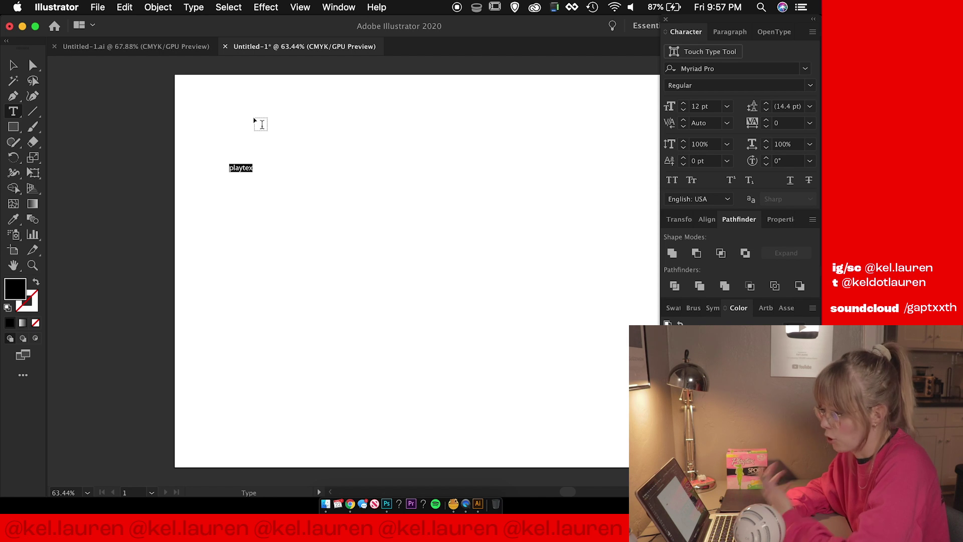
Glance back at the mood board document, return to the new document and save it as playtex_branding.ai.
{"action": "left_click", "coordinate": [173, 47]}
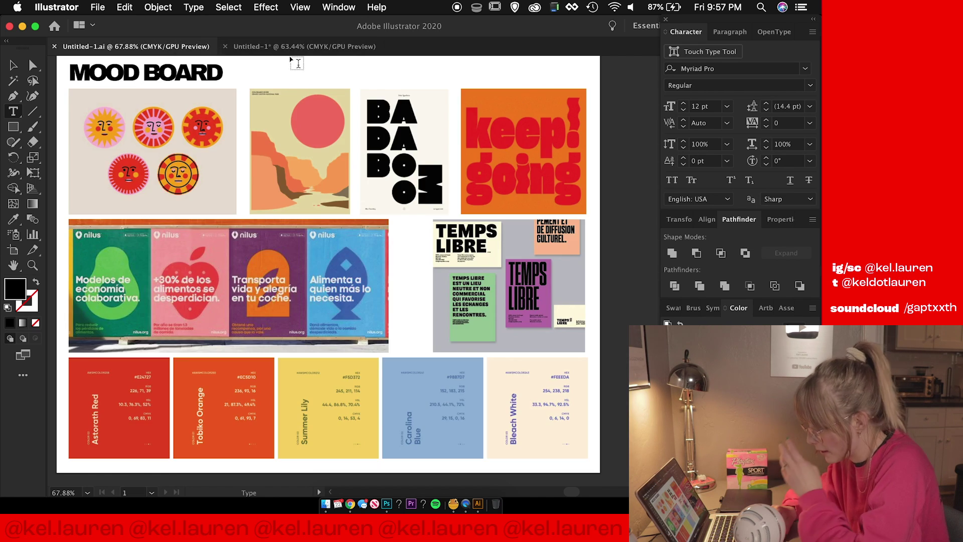
{"action": "left_click", "coordinate": [351, 46]}
{"action": "key", "text": "Escape"}
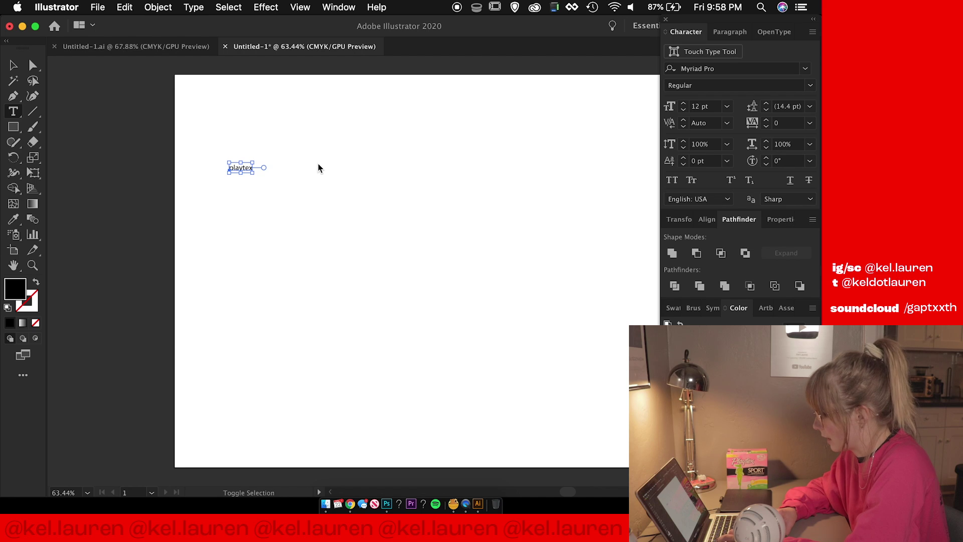
{"action": "key", "text": "super+s"}
{"action": "left_click", "coordinate": [287, 160]}
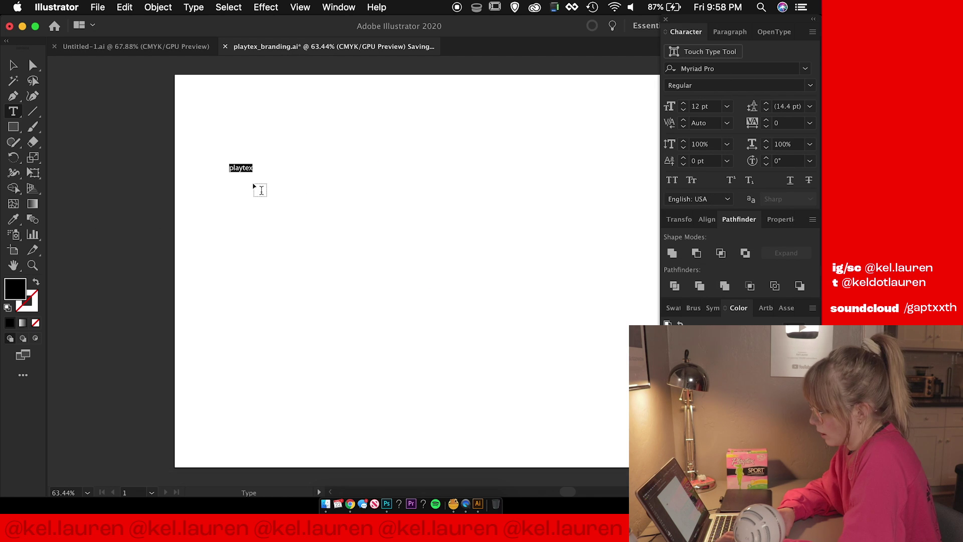
Enlarge the "playtex" text to about 99 pt and set its font to Champion HTF-Heavyweight.
{"action": "key", "text": "Escape"}
{"action": "left_click_drag", "start_coordinate": [253, 172], "coordinate": [359, 150]}
{"action": "left_click", "coordinate": [738, 70]}
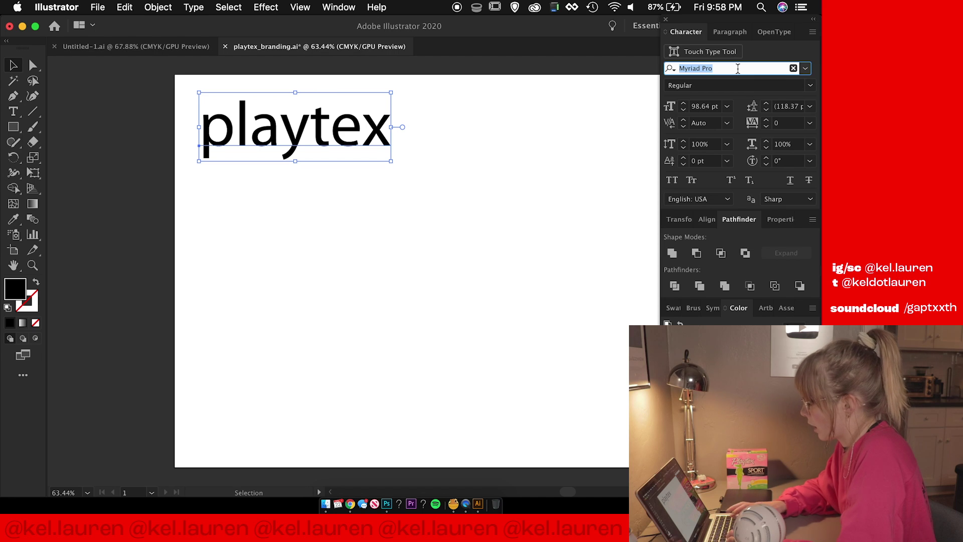
{"action": "type", "text": "cham"}
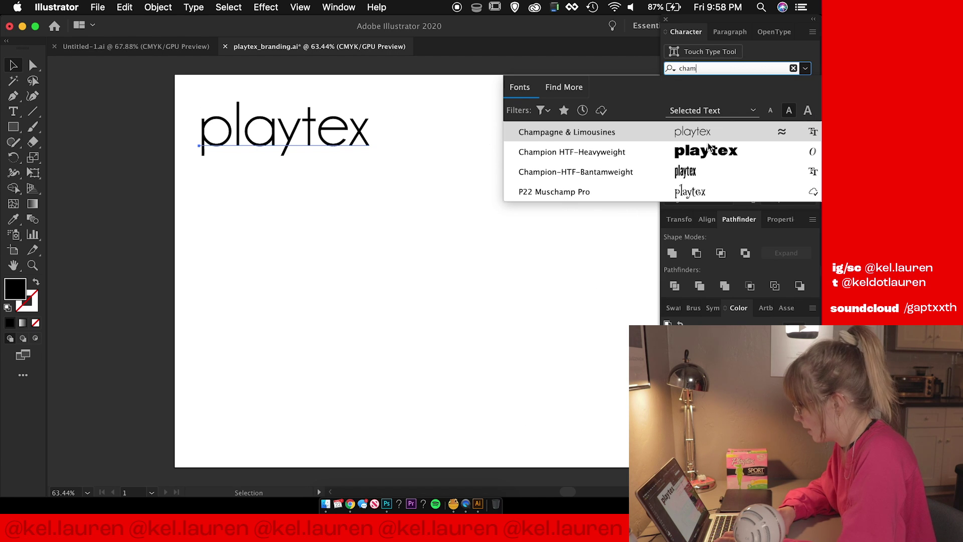
{"action": "left_click", "coordinate": [707, 152]}
{"action": "left_click", "coordinate": [533, 229]}
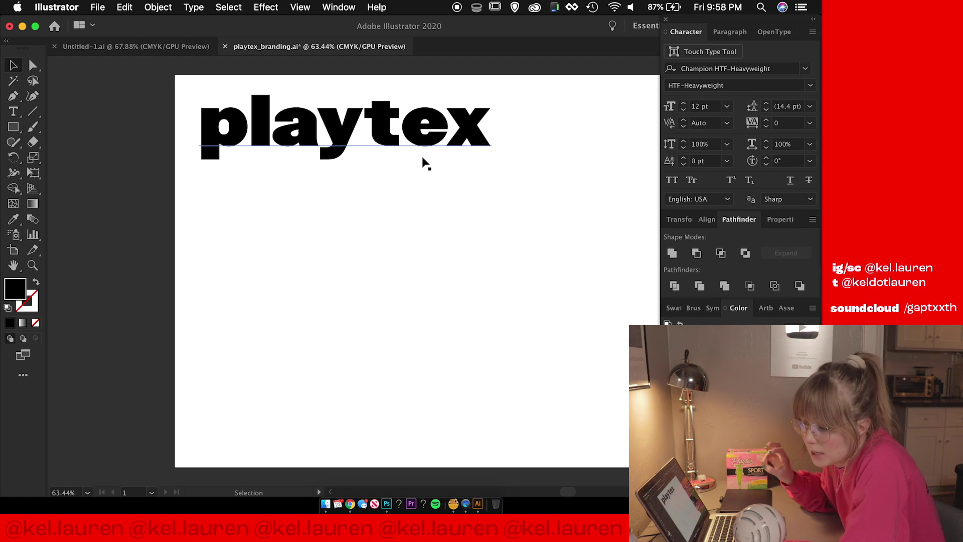
Duplicate the "playtex" wordmark directly below the original.
{"action": "left_click", "coordinate": [419, 109]}
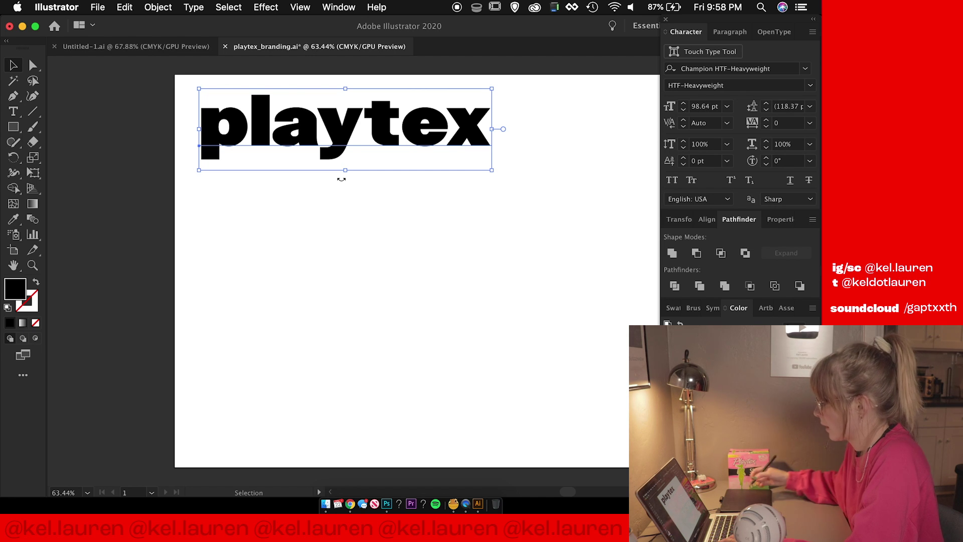
{"action": "left_click_drag", "start_coordinate": [428, 253], "coordinate": [348, 252]}
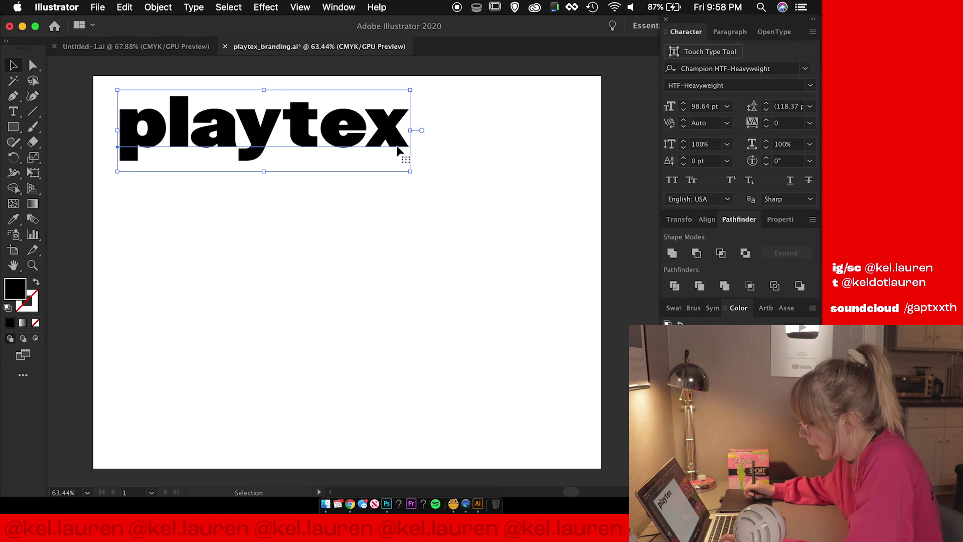
{"action": "left_click_drag", "start_coordinate": [313, 146], "coordinate": [311, 216]}
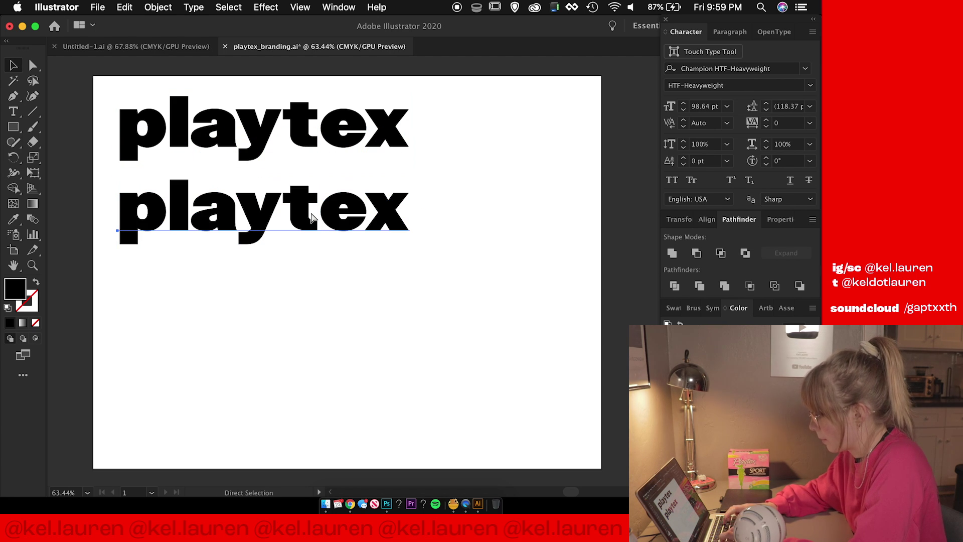
Tighten the tracking of the letters "p" and "l" in the lower wordmark.
{"action": "key", "text": "super+="}
{"action": "key", "text": "super+="}
{"action": "key", "text": "super+="}
{"action": "key", "text": "super+="}
{"action": "left_click_drag", "start_coordinate": [260, 293], "coordinate": [352, 291]}
{"action": "key", "text": "t"}
{"action": "left_click_drag", "start_coordinate": [217, 265], "coordinate": [71, 265]}
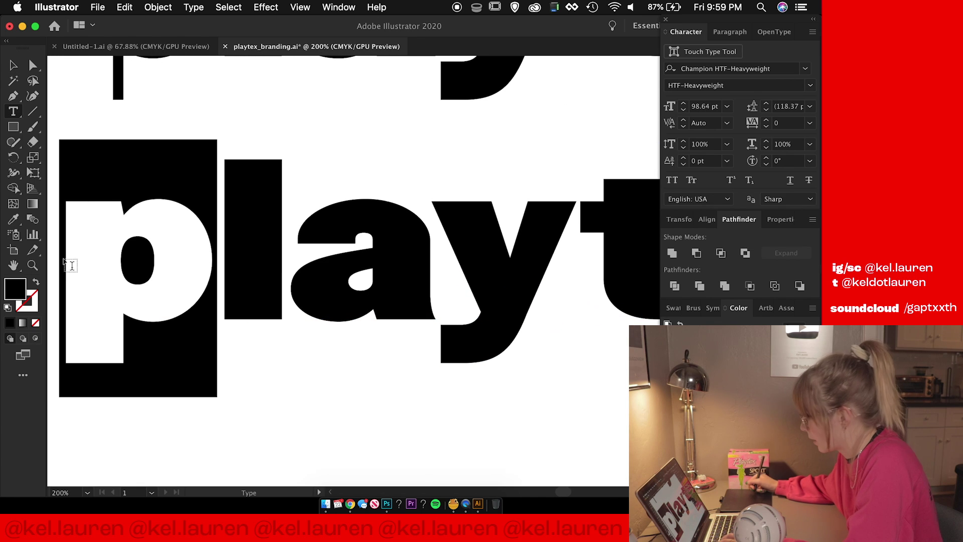
{"action": "left_click_drag", "start_coordinate": [276, 282], "coordinate": [207, 283]}
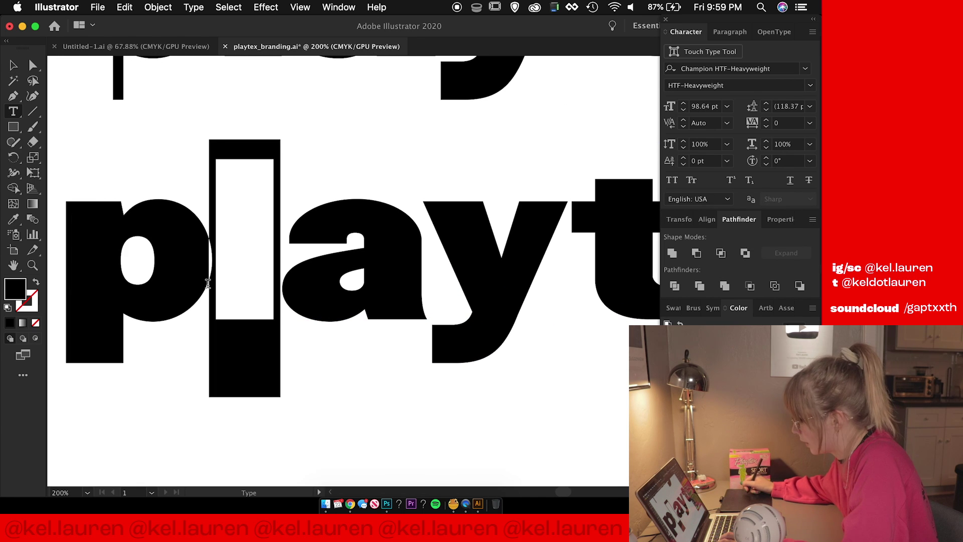
{"action": "left_click", "coordinate": [767, 126]}
Set the tracking of the letter "a" in the lower wordmark to -34.
{"action": "left_click_drag", "start_coordinate": [416, 285], "coordinate": [306, 285]}
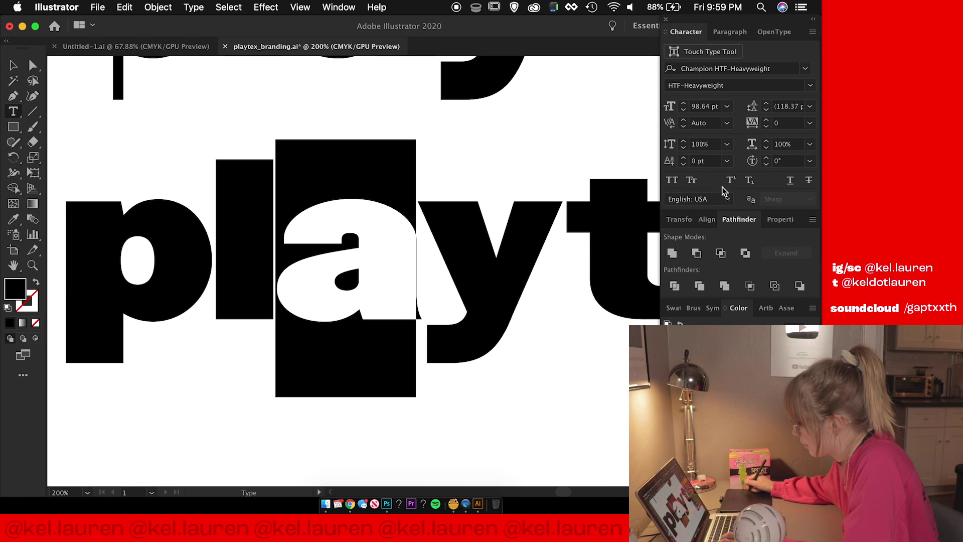
{"action": "left_click", "coordinate": [767, 127]}
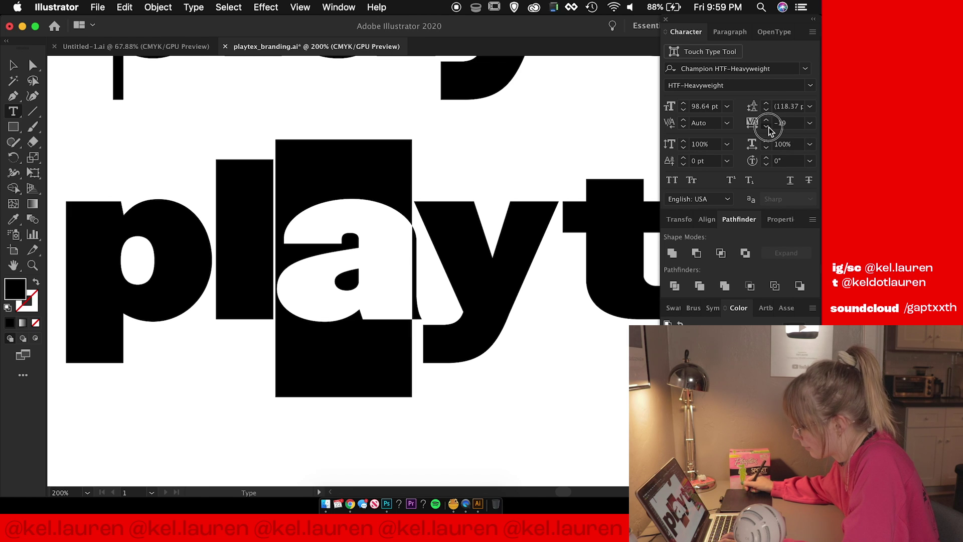
{"action": "left_click", "coordinate": [767, 127]}
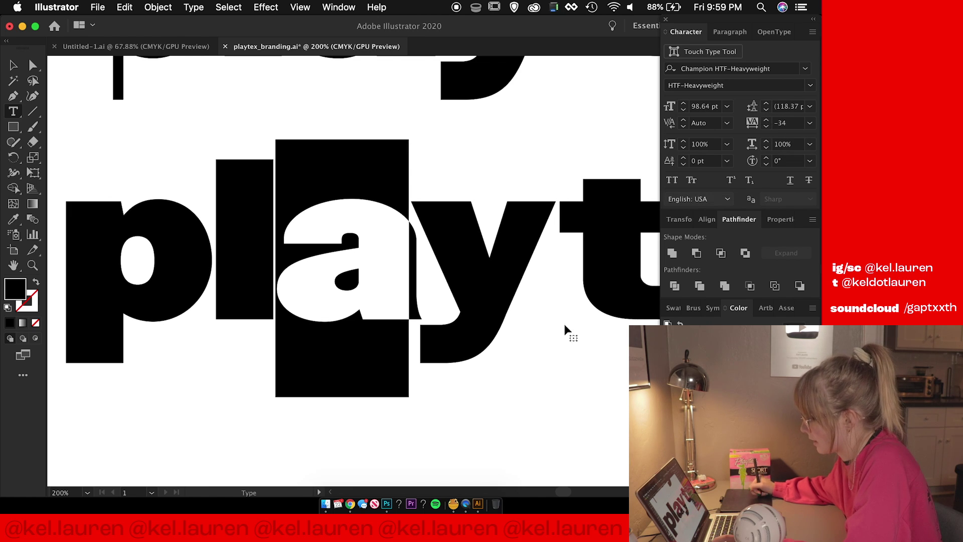
{"action": "key", "text": "Escape"}
Tighten the tracking of the letter "t" in the lower wordmark to bring the "e" closer.
{"action": "left_click", "coordinate": [543, 376]}
{"action": "left_click_drag", "start_coordinate": [535, 387], "coordinate": [472, 379]}
{"action": "left_click_drag", "start_coordinate": [438, 269], "coordinate": [345, 312]}
{"action": "double_click", "coordinate": [345, 311]}
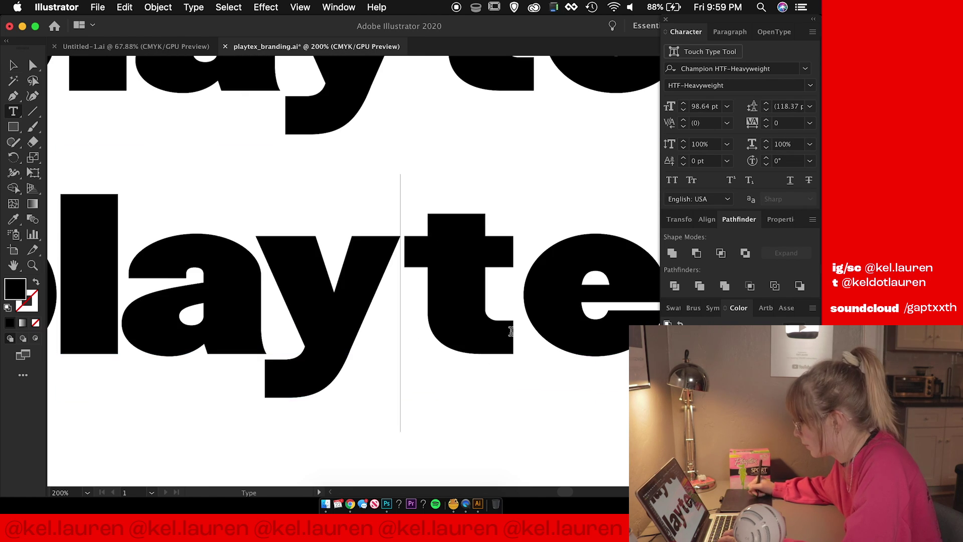
{"action": "left_click_drag", "start_coordinate": [510, 329], "coordinate": [411, 326]}
{"action": "left_click", "coordinate": [769, 128]}
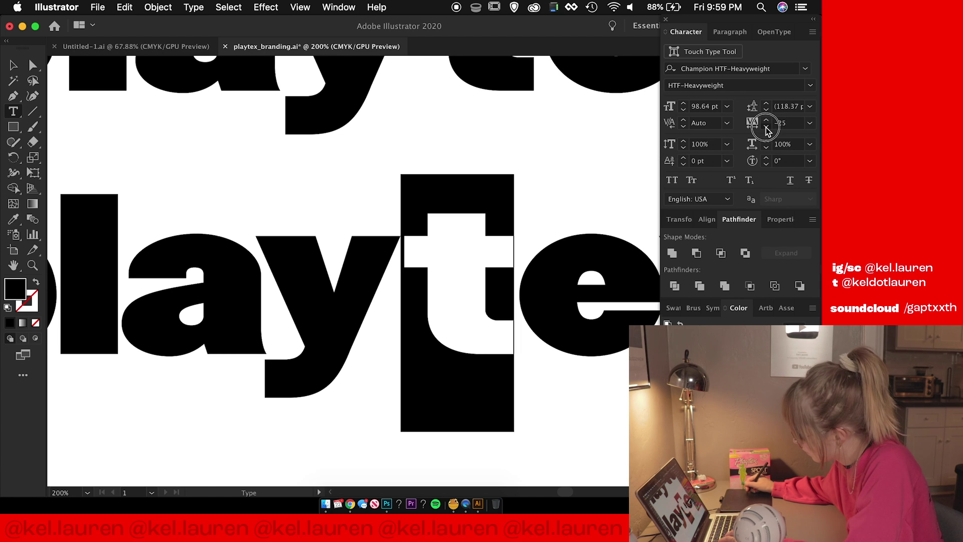
{"action": "key", "text": "Escape"}
Set the tracking of the letter "e" in the lower wordmark to -72.
{"action": "left_click_drag", "start_coordinate": [551, 229], "coordinate": [252, 243]}
{"action": "double_click", "coordinate": [346, 311]}
{"action": "left_click_drag", "start_coordinate": [346, 311], "coordinate": [213, 311]}
{"action": "left_click", "coordinate": [768, 126]}
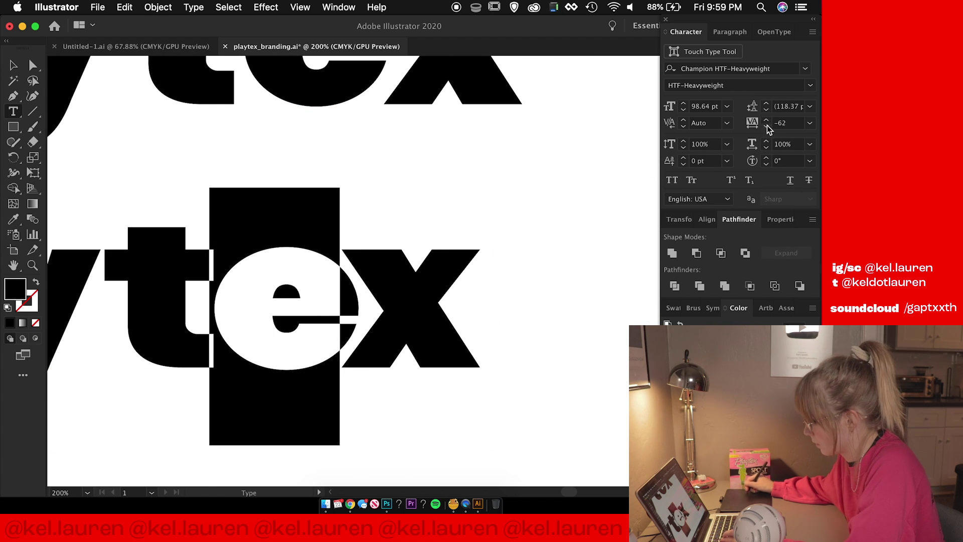
{"action": "key", "text": "Escape"}
Compare the letter spacing of the tightened lower wordmark with the original above it.
{"action": "key", "text": "super+minus"}
{"action": "key", "text": "super+minus"}
{"action": "key", "text": "super+minus"}
{"action": "left_click", "coordinate": [567, 382]}
{"action": "key", "text": "super+equal"}
{"action": "key", "text": "super+equal"}
{"action": "left_click_drag", "start_coordinate": [196, 308], "coordinate": [291, 238]}
{"action": "key", "text": "super+minus"}
{"action": "left_click_drag", "start_coordinate": [385, 271], "coordinate": [333, 298]}
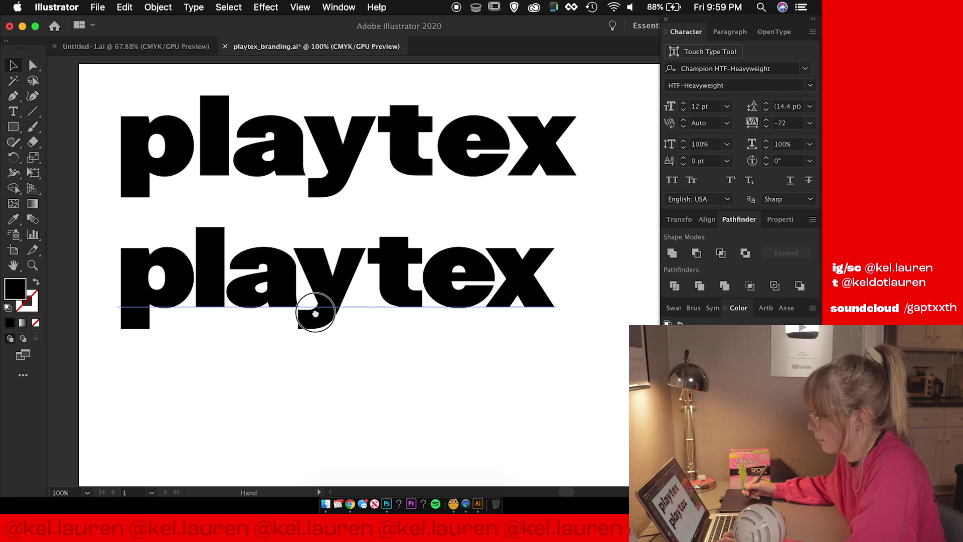
{"action": "left_click_drag", "start_coordinate": [597, 185], "coordinate": [429, 87]}
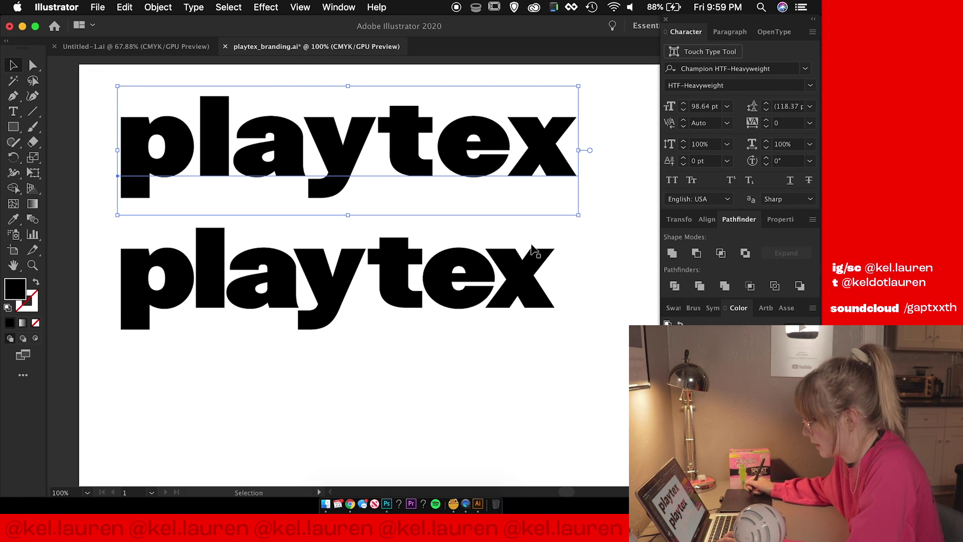
Convert the lower "playtex" wordmark's text to outlines and get a close view of its middle letters.
{"action": "left_click", "coordinate": [246, 273]}
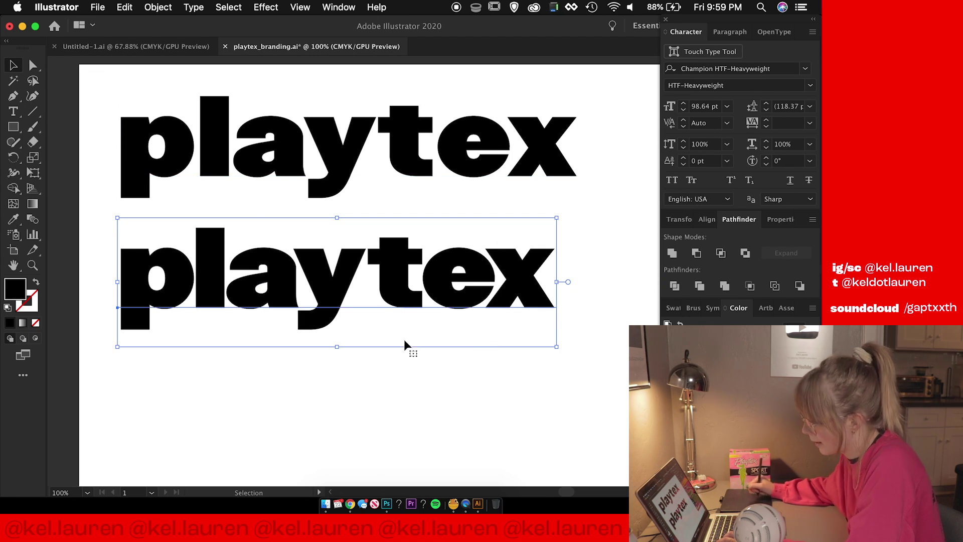
{"action": "left_click_drag", "start_coordinate": [455, 352], "coordinate": [433, 332]}
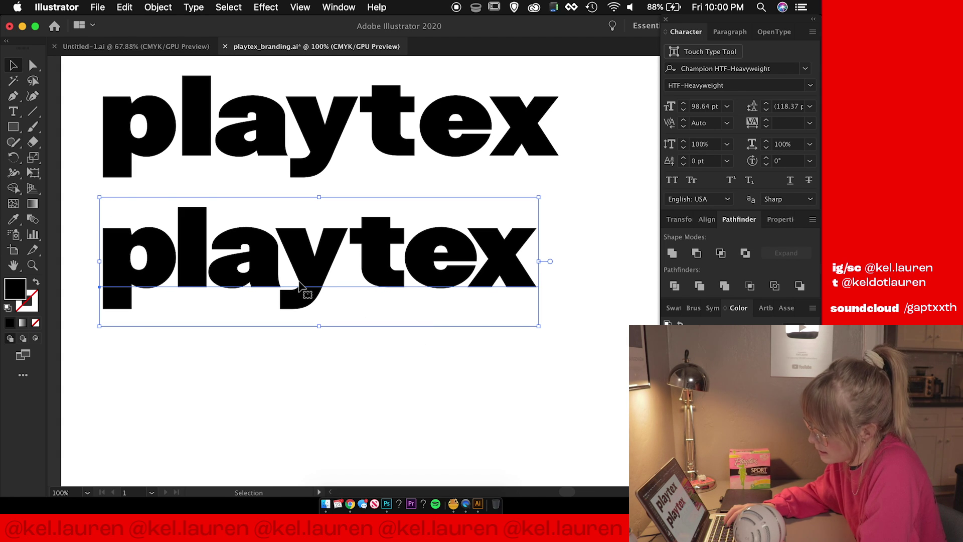
{"action": "key", "text": "super+shift+o"}
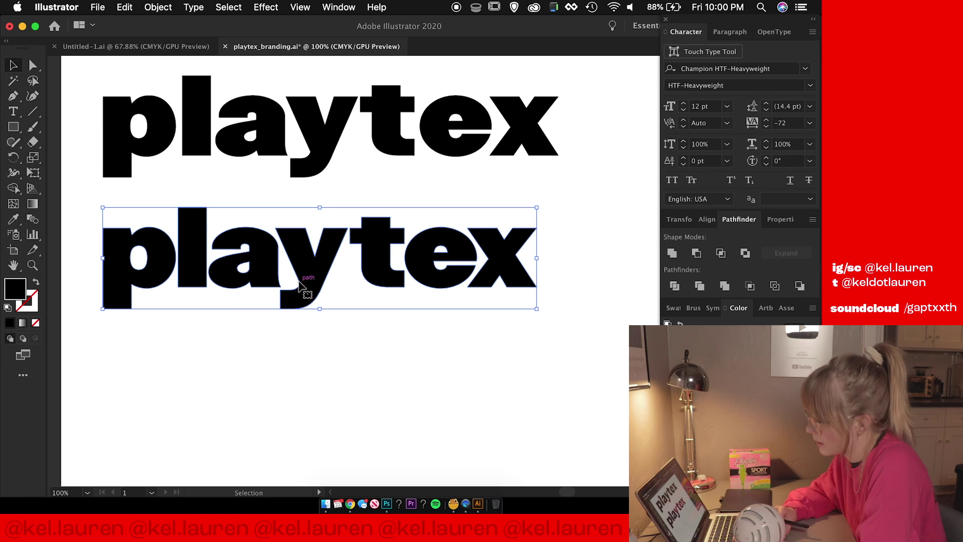
{"action": "key", "text": "a"}
{"action": "key", "text": "super+equal"}
{"action": "key", "text": "v"}
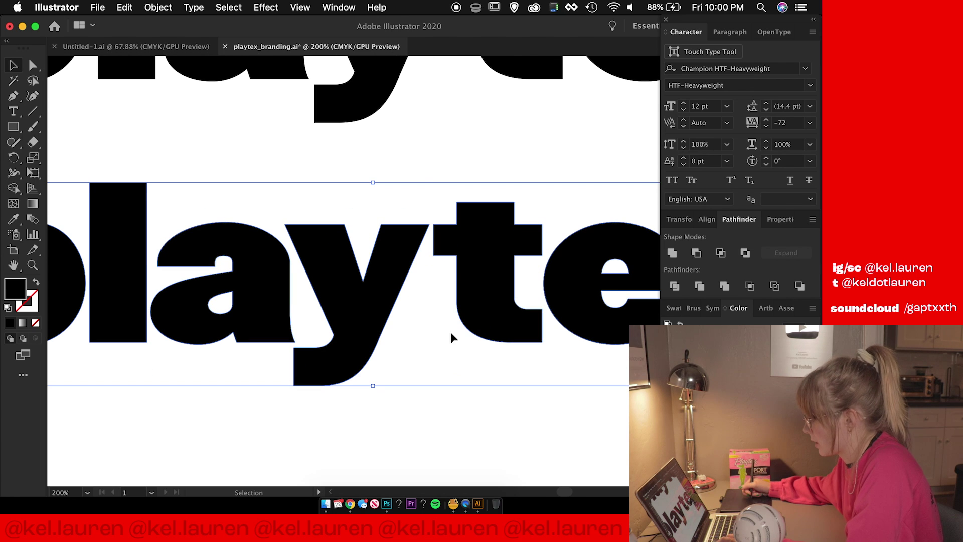
Move the "t" of the outlined wordmark against the "y", and the "ex" against the "t".
{"action": "scroll", "coordinate": [423, 293], "scroll_direction": "right", "scroll_amount": 2}
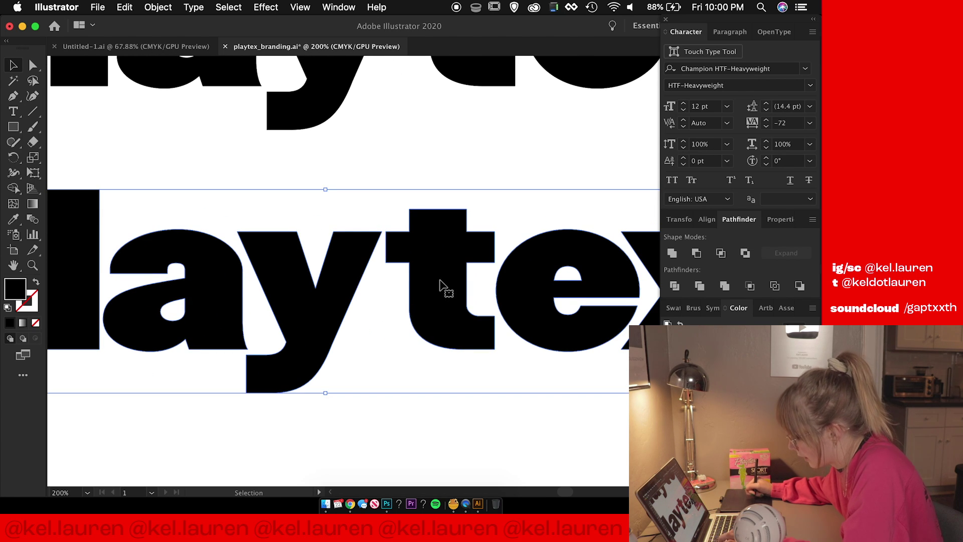
{"action": "key", "text": "super+shift+a"}
{"action": "left_click_drag", "start_coordinate": [438, 239], "coordinate": [429, 238]}
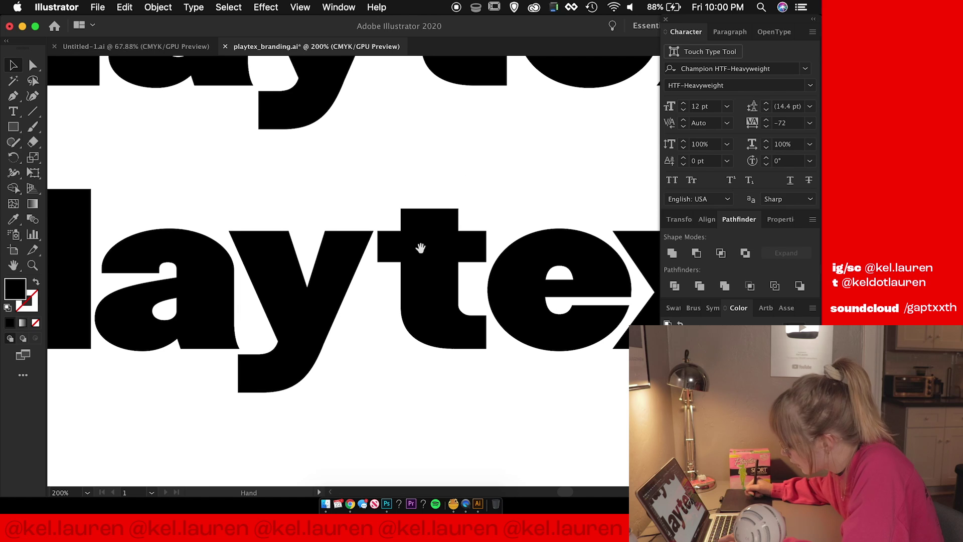
{"action": "left_click_drag", "start_coordinate": [419, 273], "coordinate": [410, 272]}
{"action": "key", "text": "super+shift+a"}
{"action": "left_click_drag", "start_coordinate": [387, 312], "coordinate": [286, 316]}
{"action": "left_click_drag", "start_coordinate": [510, 341], "coordinate": [502, 341]}
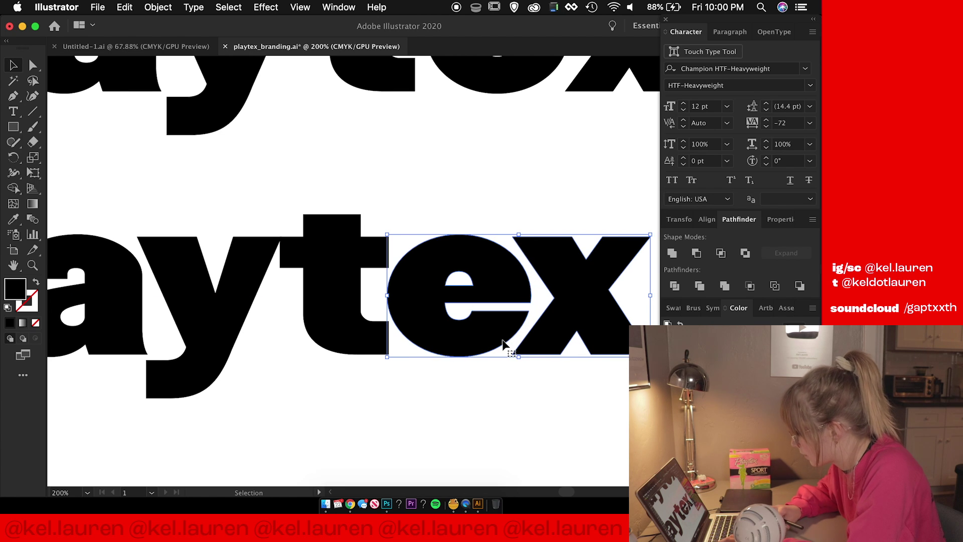
Move the letters "pla" of the outlined wordmark over until the "a" meets the "y".
{"action": "scroll", "coordinate": [502, 344], "scroll_direction": "left", "scroll_amount": 10}
{"action": "left_click", "coordinate": [146, 333]}
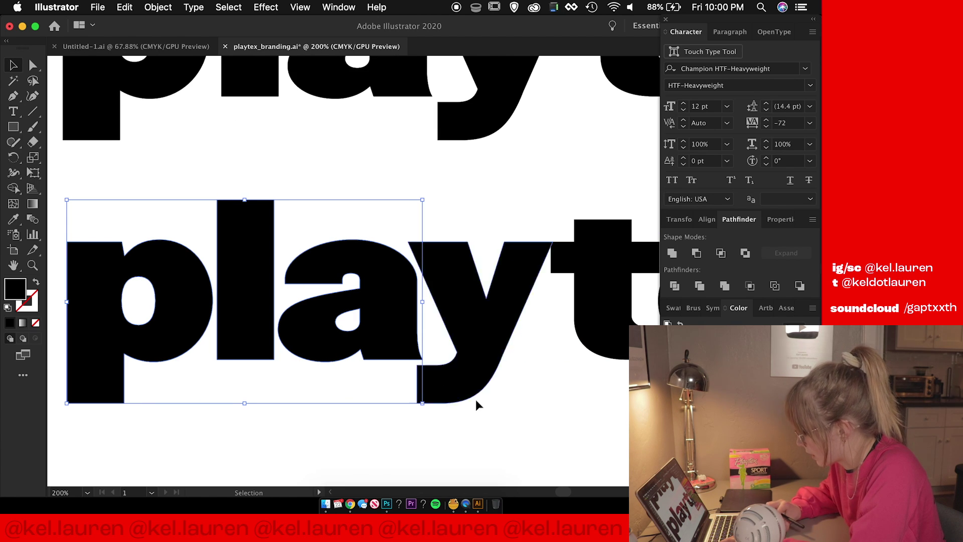
{"action": "left_click", "coordinate": [551, 402]}
Unite the touching "y" and "t" of the lower wordmark into one shape.
{"action": "scroll", "coordinate": [551, 402], "scroll_direction": "right", "scroll_amount": 10}
{"action": "key", "text": "super+="}
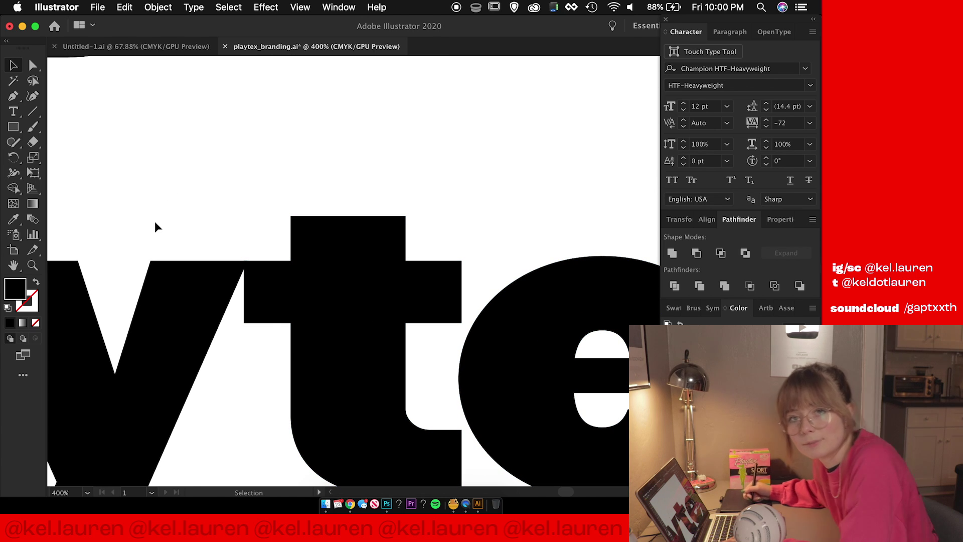
{"action": "left_click", "coordinate": [672, 253]}
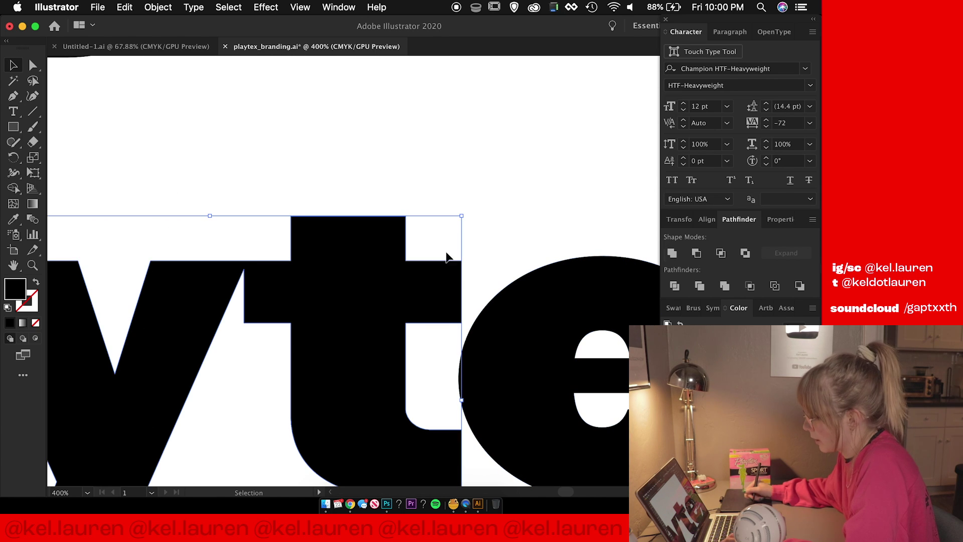
Round the narrow inner corner where the "y" meets the crossbar of the "t".
{"action": "key", "text": "a"}
{"action": "left_click", "coordinate": [244, 269]}
{"action": "left_click_drag", "start_coordinate": [243, 290], "coordinate": [237, 310]}
{"action": "left_click", "coordinate": [271, 190]}
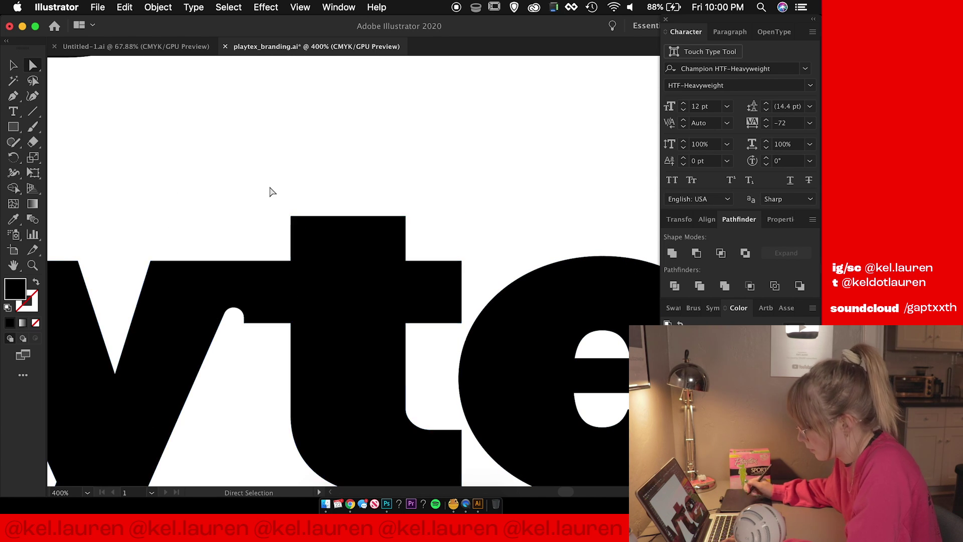
Check the rounded joint of the "y" and "t" at a smaller scale and undo the last rounding change.
{"action": "key", "text": "super+minus"}
{"action": "key", "text": "super+minus"}
{"action": "key", "text": "super+minus"}
{"action": "key", "text": "super+minus"}
{"action": "key", "text": "super+minus"}
{"action": "key", "text": "super+z"}
{"action": "key", "text": "super+equal"}
{"action": "key", "text": "super+equal"}
{"action": "key", "text": "super+equal"}
{"action": "key", "text": "super+equal"}
{"action": "key", "text": "super+equal"}
{"action": "scroll", "coordinate": [422, 281], "scroll_direction": "down", "scroll_amount": 3}
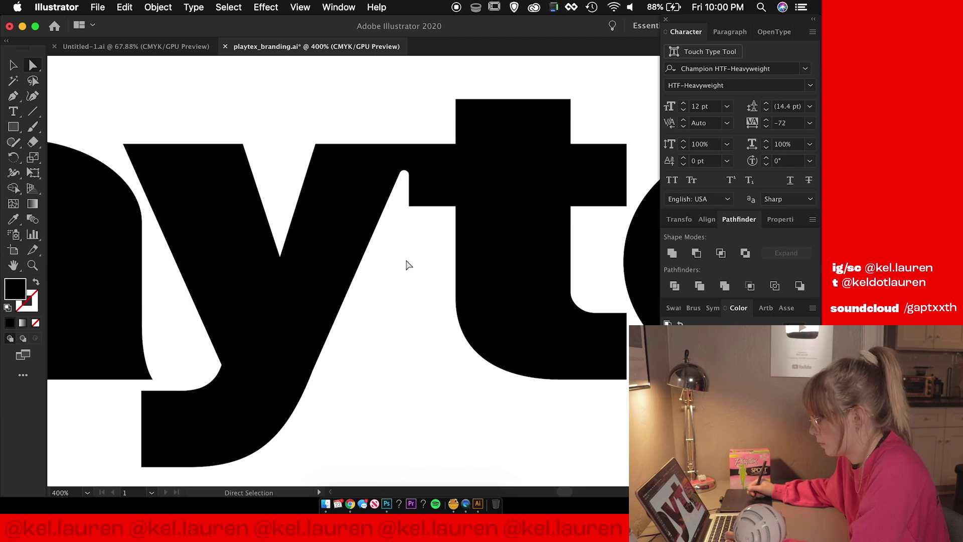
Shift the "t" closer to the "y" so its crossbar merges into the upper arm without a notch.
{"action": "left_click", "coordinate": [417, 281]}
{"action": "key", "text": "v"}
{"action": "left_click_drag", "start_coordinate": [495, 266], "coordinate": [477, 263]}
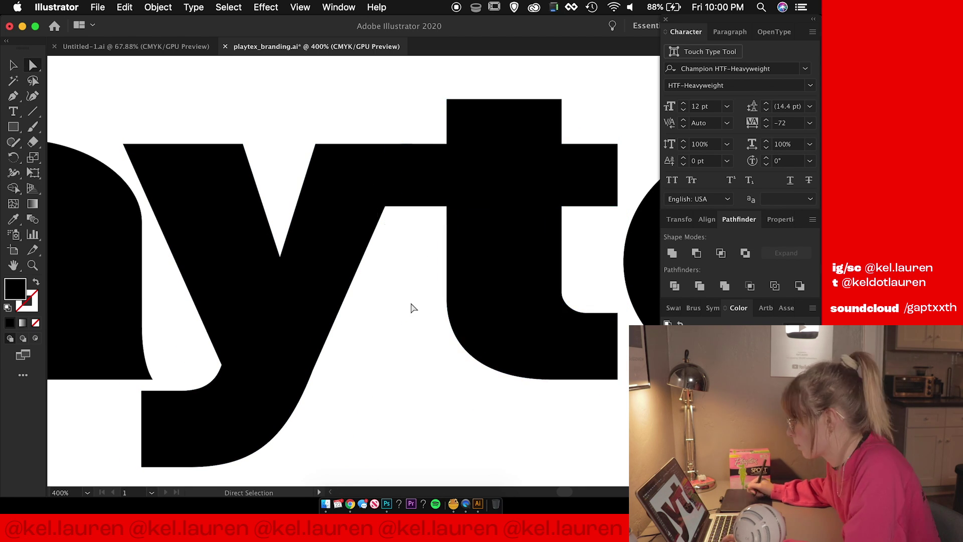
{"action": "key", "text": "super+minus"}
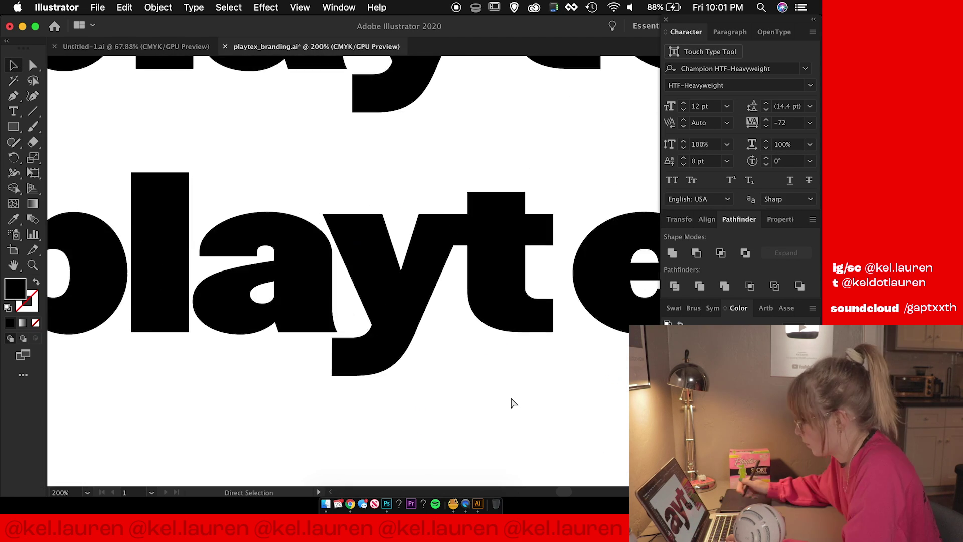
{"action": "key", "text": "super+equal"}
Try rounding the inner corner beneath the merged "y" and "t", review it at a smaller scale, and undo it.
{"action": "left_click", "coordinate": [411, 295]}
{"action": "key", "text": "a"}
{"action": "left_click_drag", "start_coordinate": [396, 262], "coordinate": [413, 300]}
{"action": "key", "text": "super+minus"}
{"action": "key", "text": "super+minus"}
{"action": "key", "text": "super+minus"}
{"action": "key", "text": "super+minus"}
{"action": "key", "text": "super+minus"}
{"action": "key", "text": "super+z"}
{"action": "left_click", "coordinate": [454, 381]}
Move the "e" and "x" together toward the "t" to close the gap in the lower wordmark.
{"action": "key", "text": "super+equal"}
{"action": "key", "text": "super+equal"}
{"action": "key", "text": "super+equal"}
{"action": "key", "text": "super+equal"}
{"action": "left_click_drag", "start_coordinate": [286, 273], "coordinate": [206, 267]}
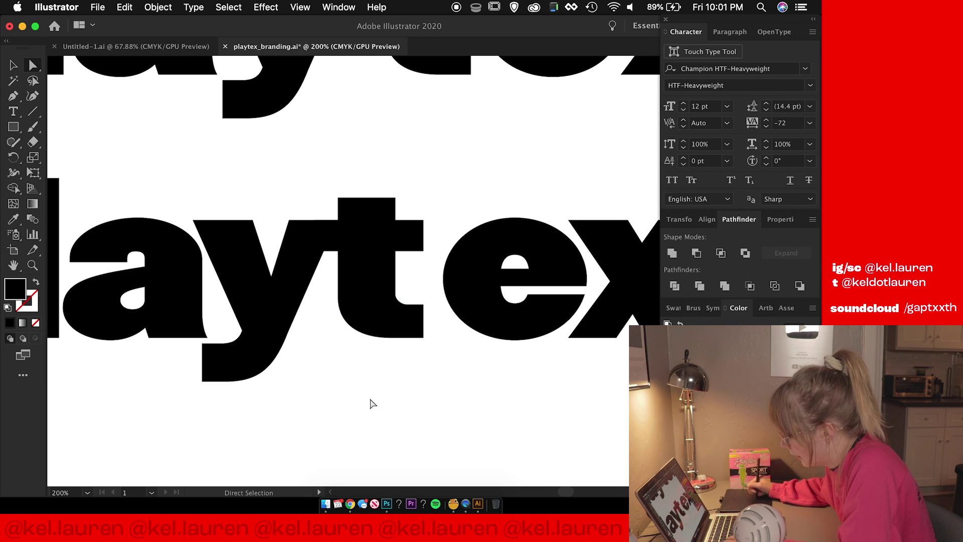
{"action": "key", "text": "v"}
{"action": "left_click", "coordinate": [527, 327]}
{"action": "left_click", "coordinate": [619, 318], "text": "shift"}
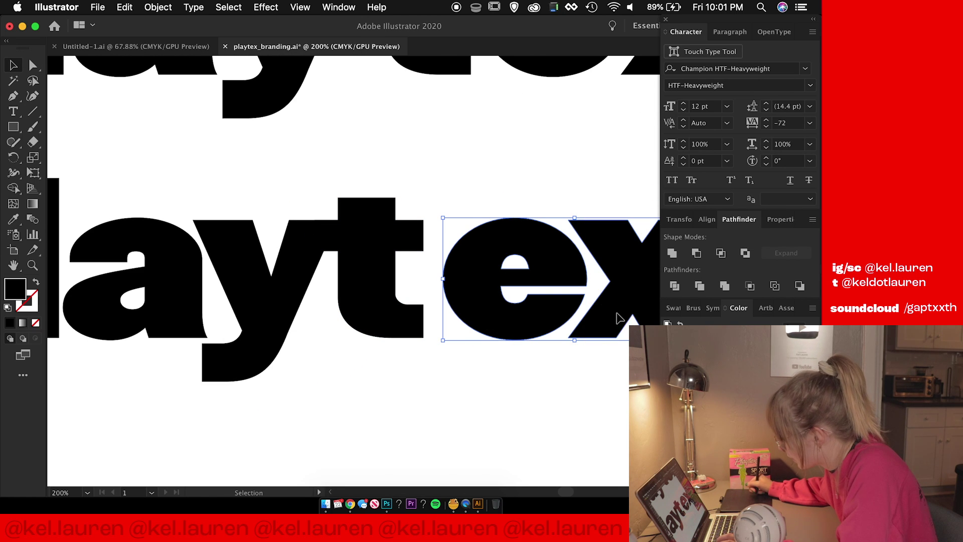
{"action": "double_click", "coordinate": [610, 317]}
{"action": "double_click", "coordinate": [597, 369]}
{"action": "left_click", "coordinate": [554, 324]}
{"action": "left_click", "coordinate": [585, 328], "text": "shift"}
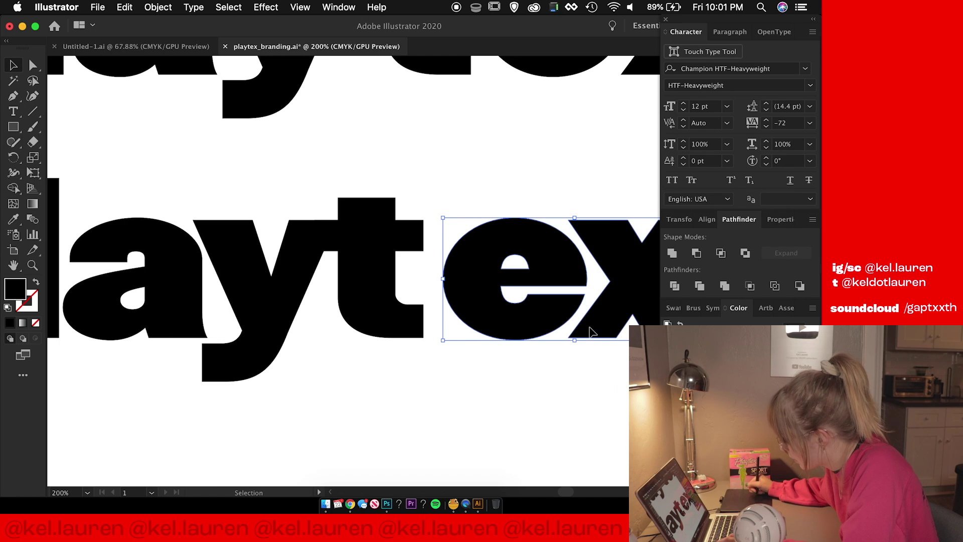
{"action": "left_click_drag", "start_coordinate": [585, 329], "coordinate": [564, 329]}
Review the whole lower wordmark and nudge its opening letters to refine their spacing.
{"action": "left_click", "coordinate": [545, 372]}
{"action": "key", "text": "super+minus"}
{"action": "key", "text": "super+minus"}
{"action": "key", "text": "super+minus"}
{"action": "key", "text": "super+equal"}
{"action": "key", "text": "super+equal"}
{"action": "key", "text": "super+minus"}
{"action": "left_click", "coordinate": [229, 315]}
{"action": "left_click", "coordinate": [203, 307]}
{"action": "key", "text": "Left"}
{"action": "scroll", "coordinate": [203, 307], "scroll_direction": "up", "scroll_amount": 2}
Select the entire outlined lower wordmark and save the document.
{"action": "left_click_drag", "start_coordinate": [112, 269], "coordinate": [599, 400]}
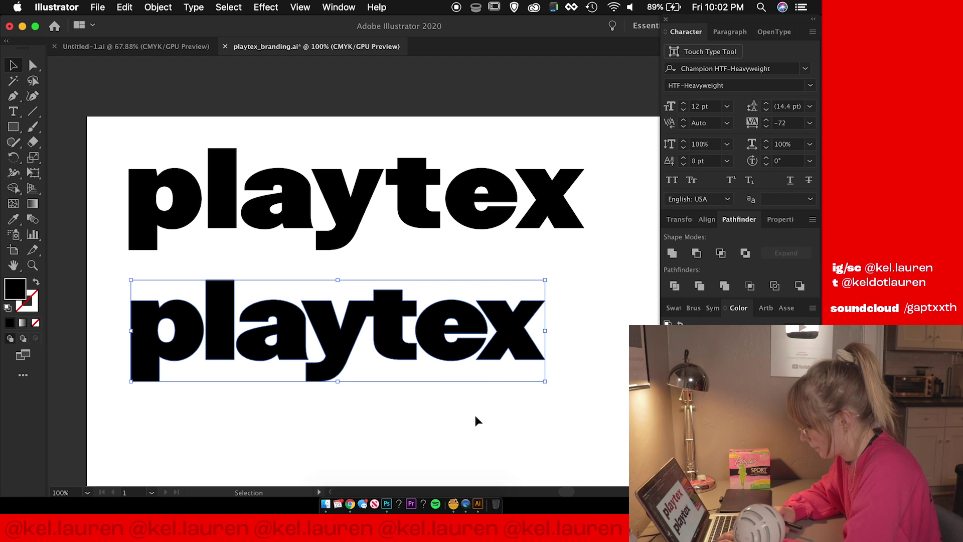
{"action": "key", "text": "a"}
{"action": "key", "text": "v"}
{"action": "key", "text": "super+s"}
{"action": "key", "text": "super+minus"}
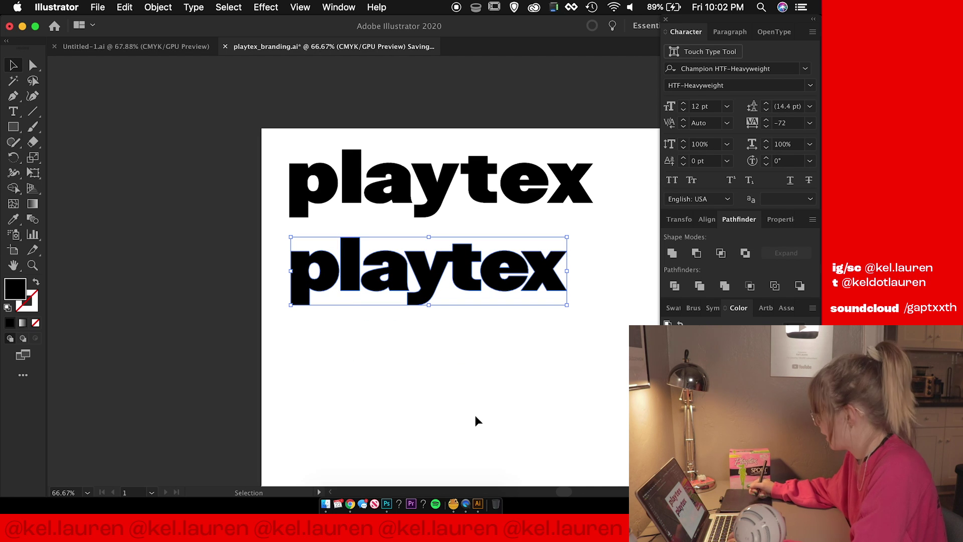
Add the text "Sport" in the empty area below the lower wordmark.
{"action": "left_click_drag", "start_coordinate": [297, 332], "coordinate": [205, 299]}
{"action": "left_click", "coordinate": [380, 269]}
{"action": "left_click_drag", "start_coordinate": [385, 363], "coordinate": [346, 402]}
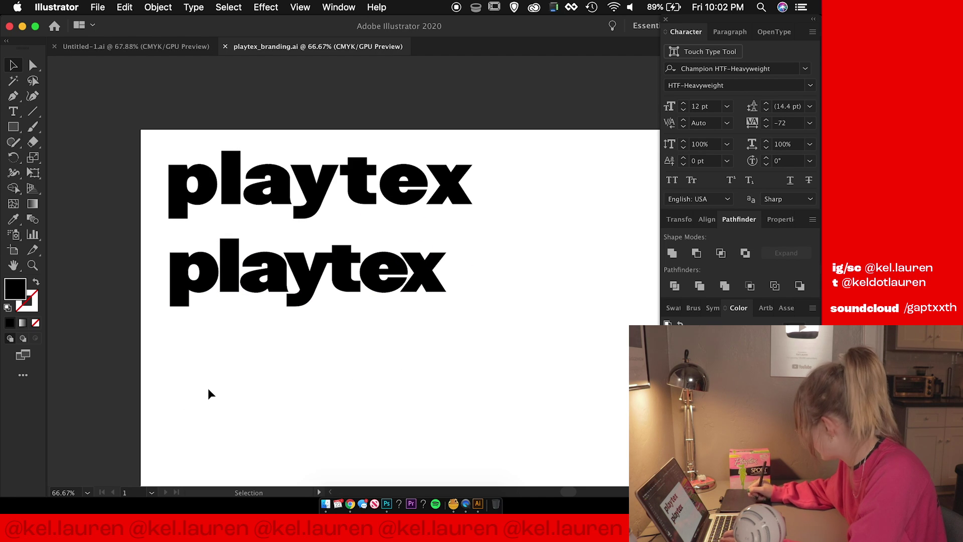
{"action": "left_click_drag", "start_coordinate": [399, 366], "coordinate": [340, 349]}
{"action": "key", "text": "t"}
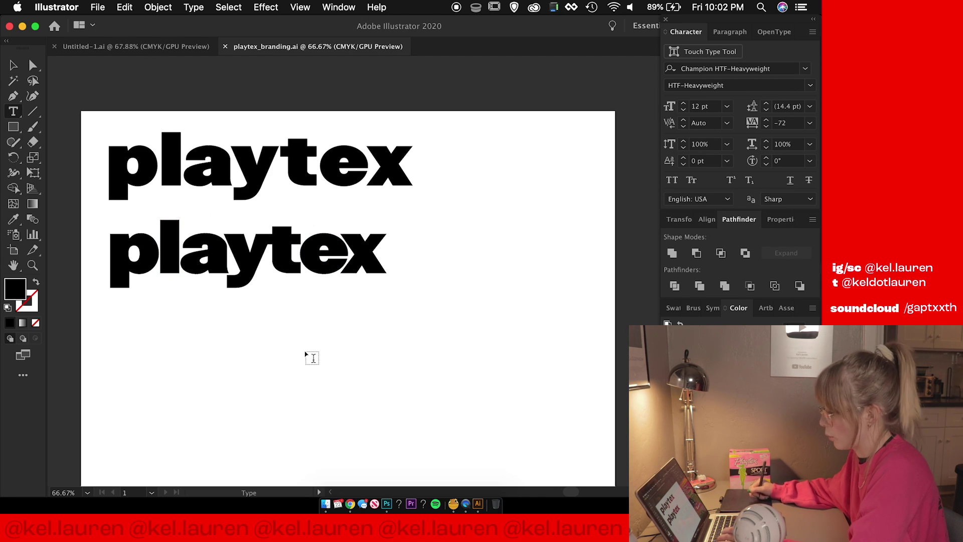
{"action": "left_click", "coordinate": [305, 351]}
{"action": "type", "text": "sport"}
Set the "Sport" text in the Gopher Italic font.
{"action": "key", "text": "super+a"}
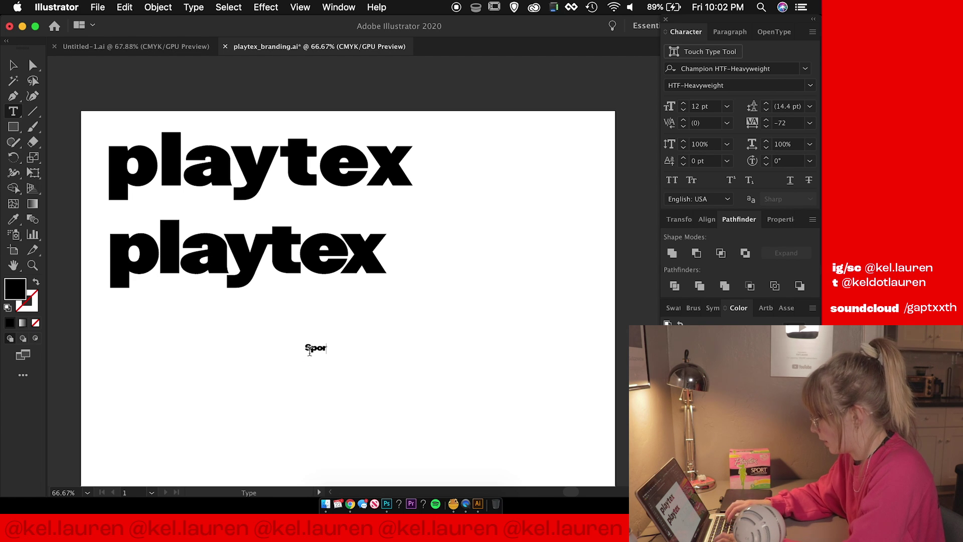
{"action": "key", "text": "super+a"}
{"action": "left_click", "coordinate": [756, 67]}
{"action": "type", "text": "gop"}
{"action": "left_click", "coordinate": [710, 271]}
{"action": "key", "text": "Escape"}
Enlarge the "Sport" text to 53.81 pt and set its tracking to 0.
{"action": "left_click_drag", "start_coordinate": [331, 354], "coordinate": [404, 413]}
{"action": "left_click_drag", "start_coordinate": [351, 369], "coordinate": [302, 332]}
{"action": "left_click", "coordinate": [809, 123]}
Move the original wordmark off the artboard and put the tightened "playtex" in its place.
{"action": "left_click", "coordinate": [352, 170]}
{"action": "left_click_drag", "start_coordinate": [351, 170], "coordinate": [9, 82]}
{"action": "left_click_drag", "start_coordinate": [351, 241], "coordinate": [352, 152]}
Position "Sport" directly beneath the last letters of the tightened "playtex" wordmark.
{"action": "left_click_drag", "start_coordinate": [326, 316], "coordinate": [374, 223]}
{"action": "scroll", "coordinate": [443, 266], "scroll_direction": "up", "scroll_amount": 4}
{"action": "scroll", "coordinate": [377, 226], "scroll_direction": "up", "scroll_amount": 2}
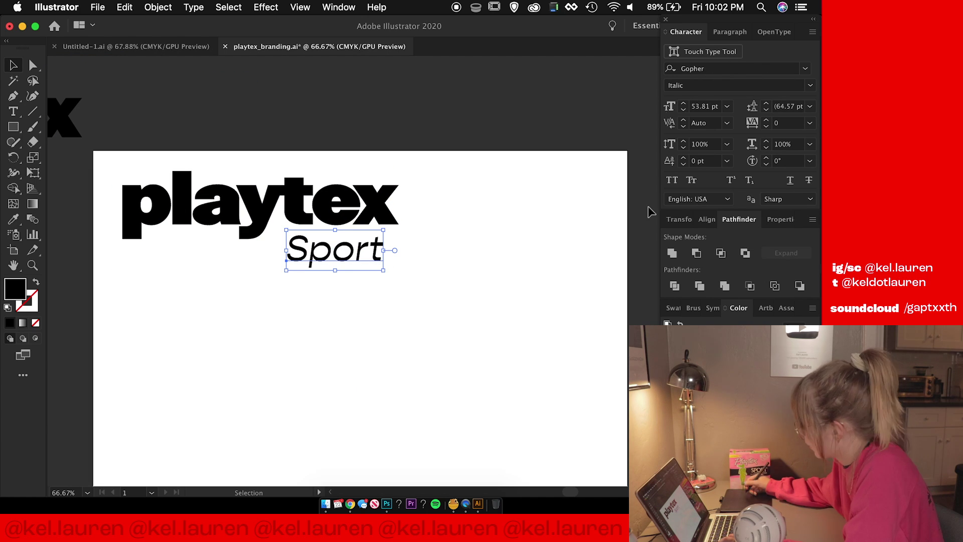
Change the "Sport" text to Masqualero DemiBold Italic with tracking at -25, and save the document.
{"action": "left_click", "coordinate": [749, 66]}
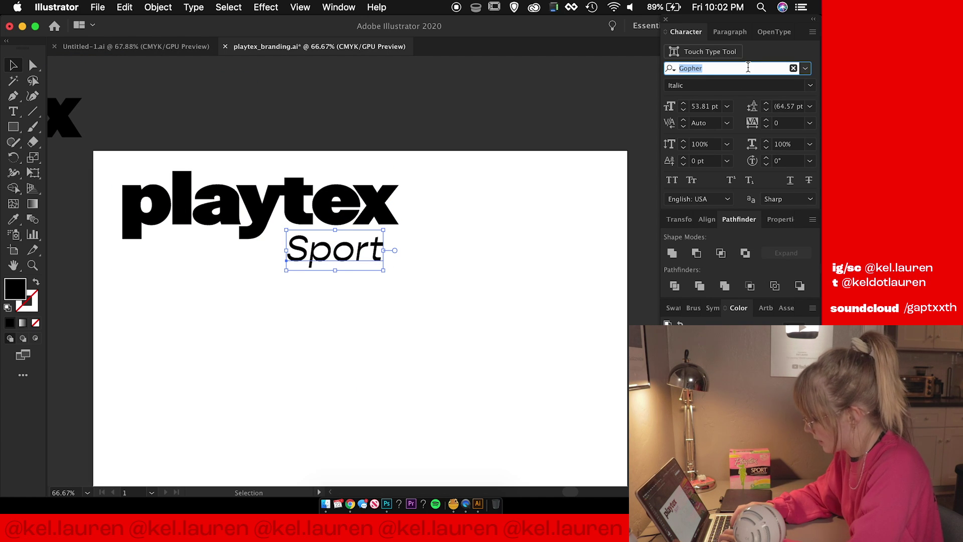
{"action": "type", "text": "mas"}
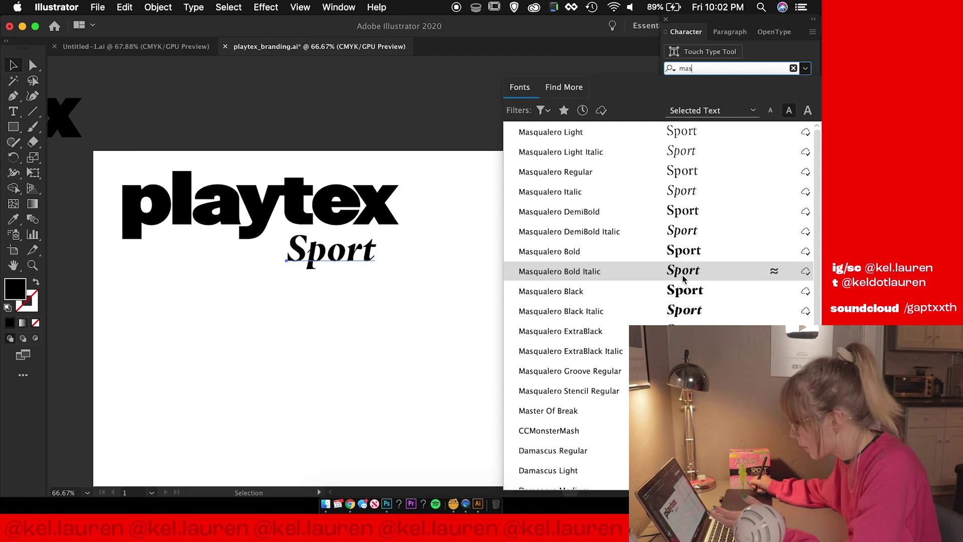
{"action": "left_click", "coordinate": [685, 311]}
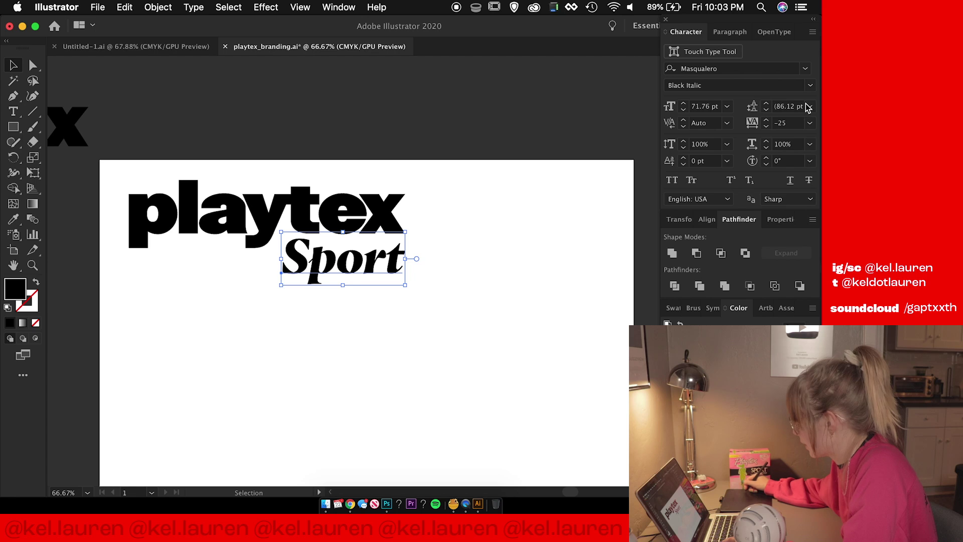
{"action": "left_click", "coordinate": [810, 85]}
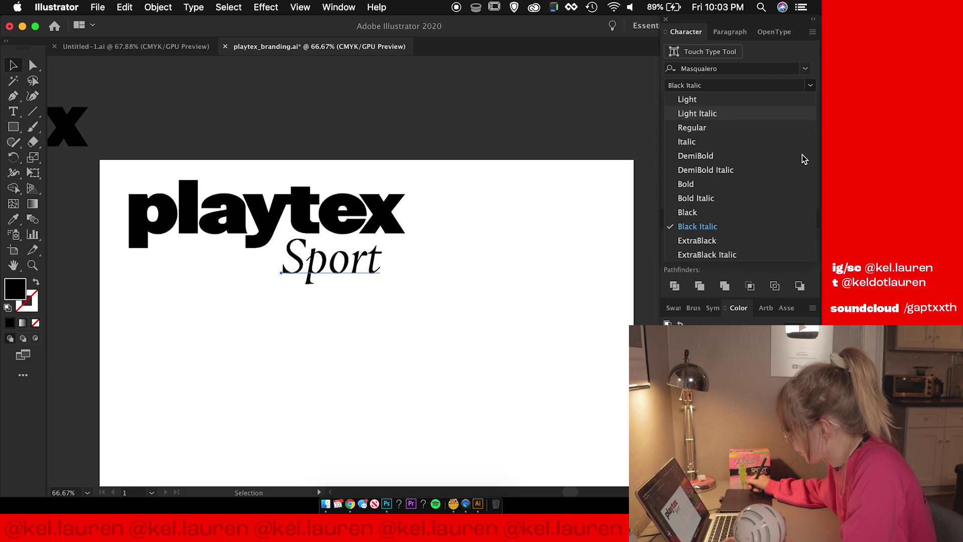
{"action": "left_click", "coordinate": [798, 170]}
{"action": "left_click", "coordinate": [188, 210]}
{"action": "key", "text": "super+s"}
Copy the five color swatch cards from Untitled-1 into the playtex document and place them above the artboard.
{"action": "left_click", "coordinate": [151, 46]}
{"action": "left_click_drag", "start_coordinate": [538, 423], "coordinate": [44, 354]}
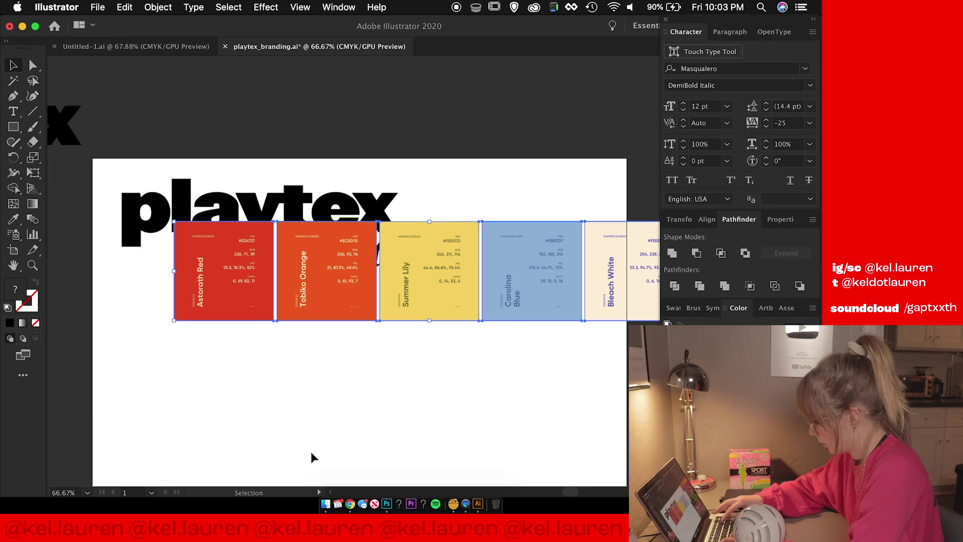
{"action": "key", "text": "super+minus"}
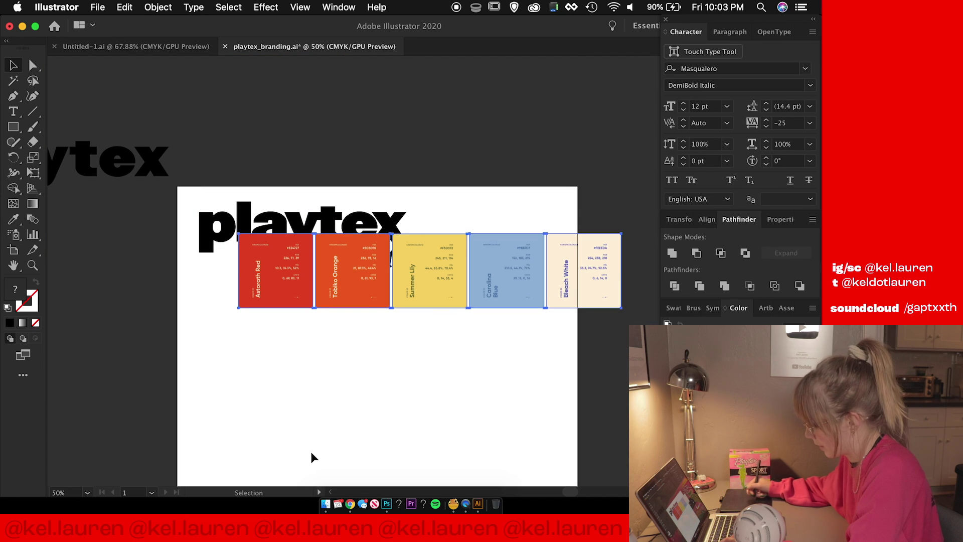
{"action": "left_click_drag", "start_coordinate": [417, 296], "coordinate": [365, 147]}
{"action": "left_click", "coordinate": [399, 213]}
{"action": "left_click", "coordinate": [398, 217]}
{"action": "left_click", "coordinate": [435, 279]}
{"action": "left_click_drag", "start_coordinate": [434, 279], "coordinate": [408, 278]}
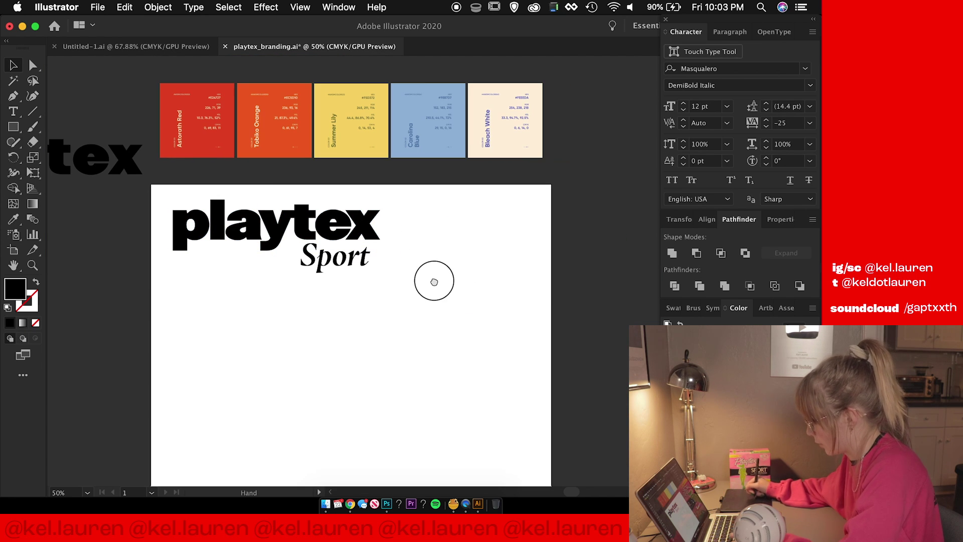
Draw a rectangle behind the playtex Sport lockup and fill it with the Carolina Blue swatch color.
{"action": "key", "text": "m"}
{"action": "mouse_move", "coordinate": [148, 184]}
{"action": "left_mouse_down"}
{"action": "mouse_move", "coordinate": [389, 329]}
{"action": "mouse_move", "coordinate": [391, 283]}
{"action": "mouse_move", "coordinate": [484, 377]}
{"action": "left_mouse_up"}
{"action": "key", "text": "super+shift+bracketleft"}
{"action": "key", "text": "i"}
{"action": "left_click", "coordinate": [421, 108]}
{"action": "key", "text": "v"}
{"action": "left_click", "coordinate": [417, 262]}
Color the "playtex" wordmark with the Tobiko Orange swatch.
{"action": "key", "text": "super+1"}
{"action": "left_click_drag", "start_coordinate": [500, 425], "coordinate": [496, 425]}
{"action": "left_click_drag", "start_coordinate": [575, 337], "coordinate": [573, 366]}
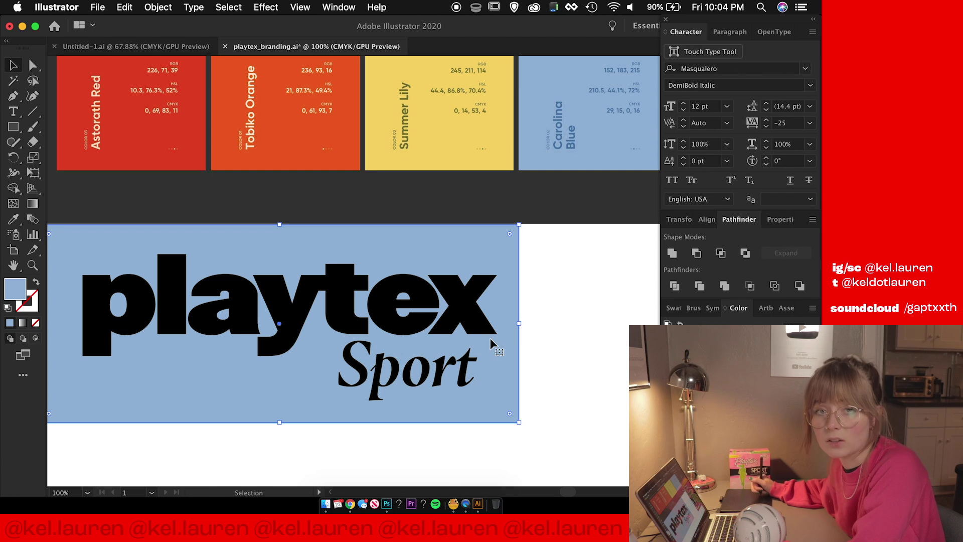
{"action": "left_click_drag", "start_coordinate": [432, 312], "coordinate": [449, 345]}
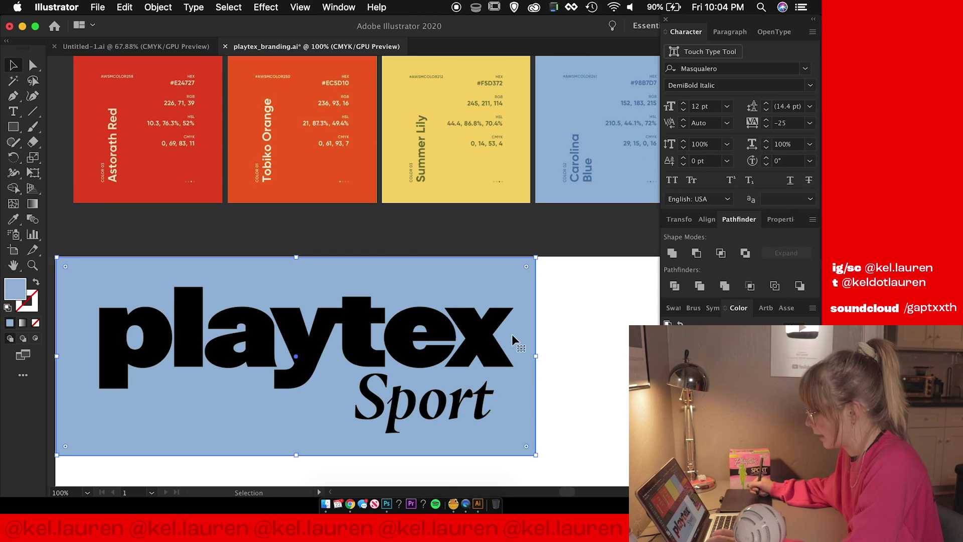
{"action": "left_click", "coordinate": [410, 365]}
{"action": "key", "text": "i"}
{"action": "left_click", "coordinate": [353, 171]}
{"action": "key", "text": "v"}
{"action": "left_click", "coordinate": [592, 346]}
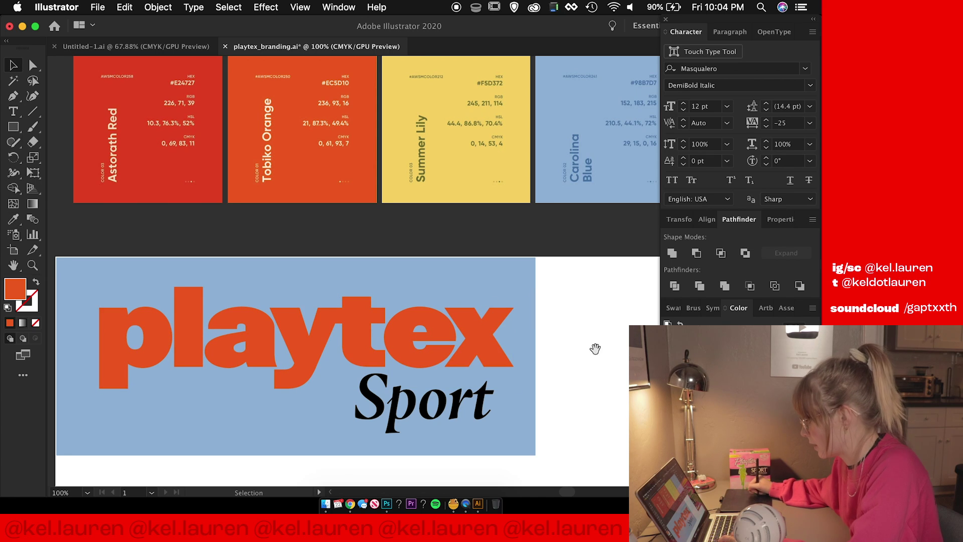
Switch the document color mode to RGB.
{"action": "left_click_drag", "start_coordinate": [595, 349], "coordinate": [567, 348]}
{"action": "left_click", "coordinate": [98, 6]}
{"action": "mouse_move", "coordinate": [216, 293]}
{"action": "left_click", "coordinate": [274, 305]}
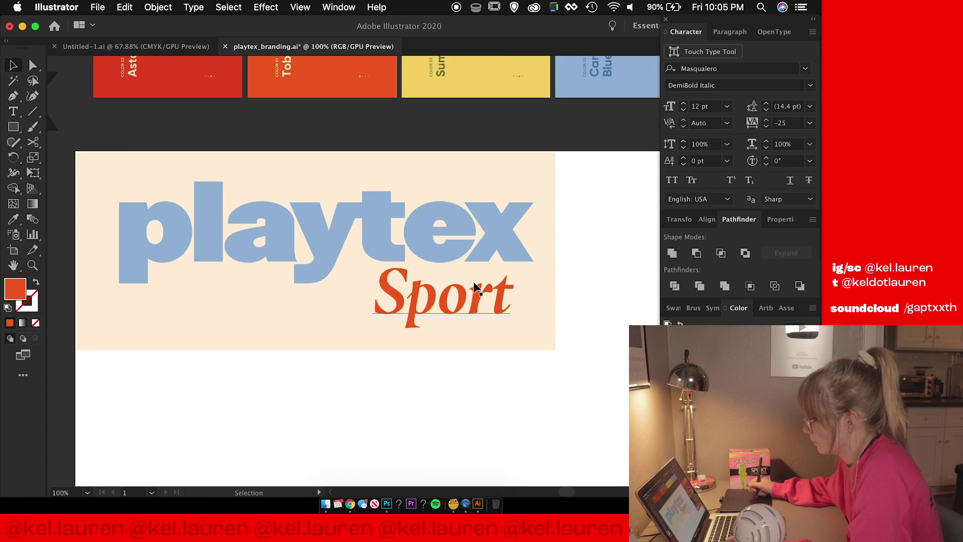
Move the colored playtex Sport lockup and its background off the artboard to clear the page.
{"action": "key", "text": "super+minus"}
{"action": "key", "text": "super+minus"}
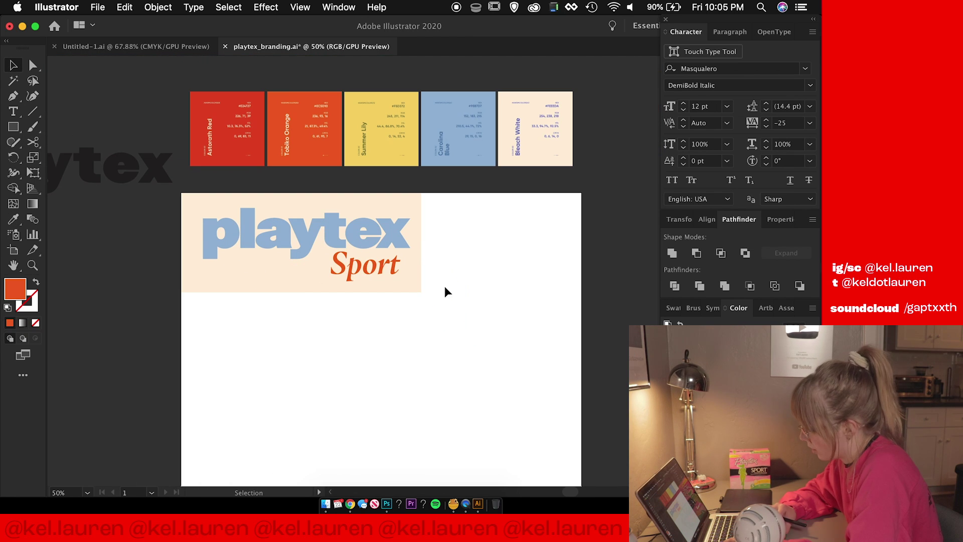
{"action": "left_click", "coordinate": [298, 207]}
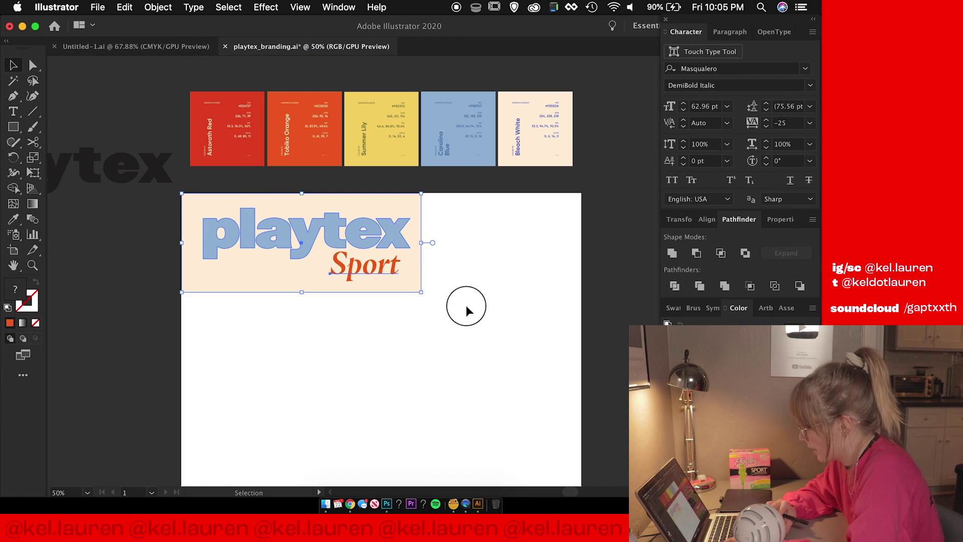
{"action": "left_click", "coordinate": [408, 272]}
{"action": "left_click", "coordinate": [445, 312]}
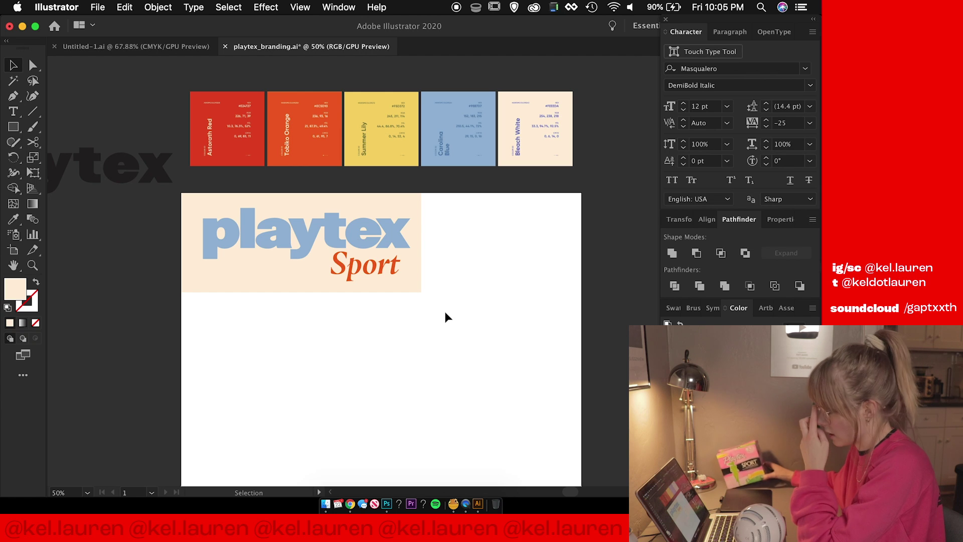
{"action": "left_click", "coordinate": [318, 221]}
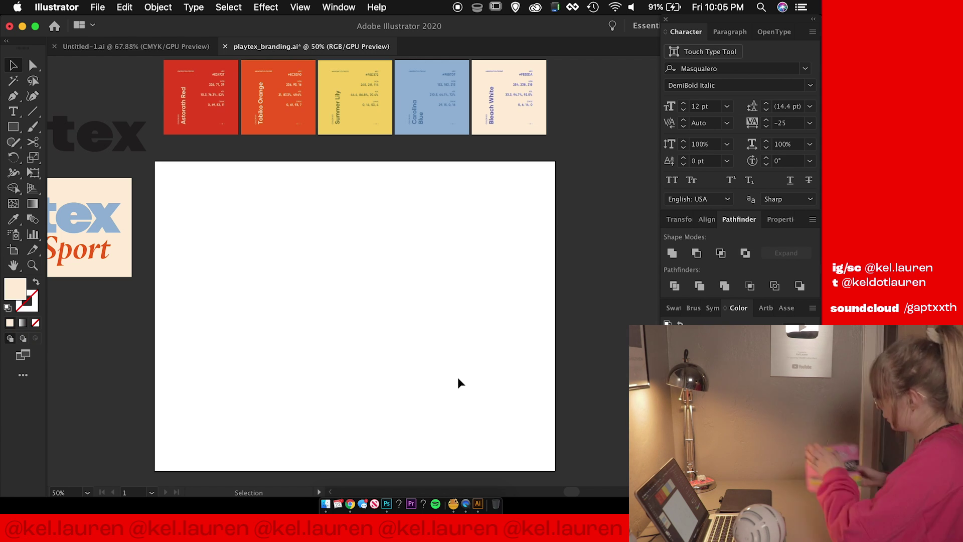
Draw a 6 by 5.5 in rectangle and position it in the left half of the artboard.
{"action": "key", "text": "m"}
{"action": "left_click", "coordinate": [285, 292]}
{"action": "type", "text": "6"}
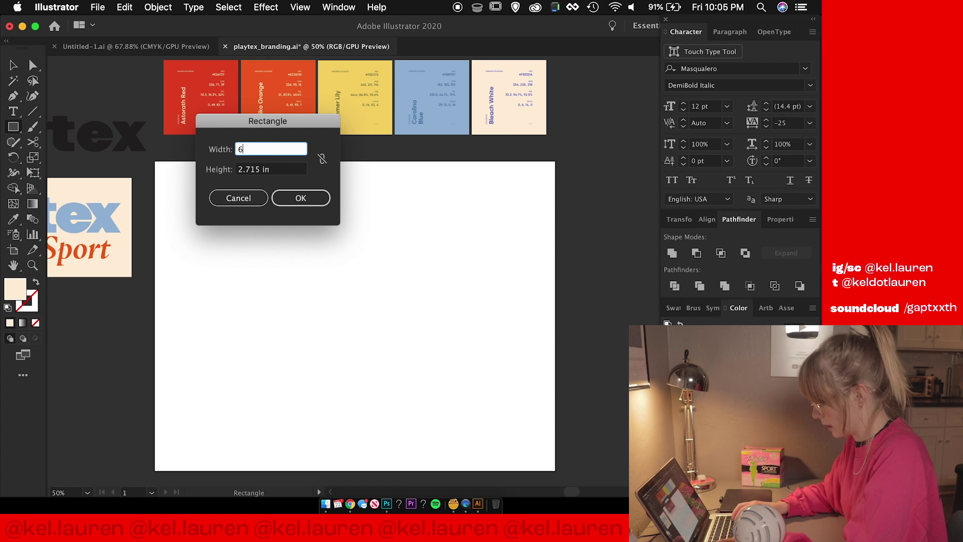
{"action": "key", "text": "Tab"}
{"action": "type", "text": "5.5"}
{"action": "key", "text": "Return"}
{"action": "key", "text": "v"}
{"action": "left_click_drag", "start_coordinate": [488, 448], "coordinate": [466, 365]}
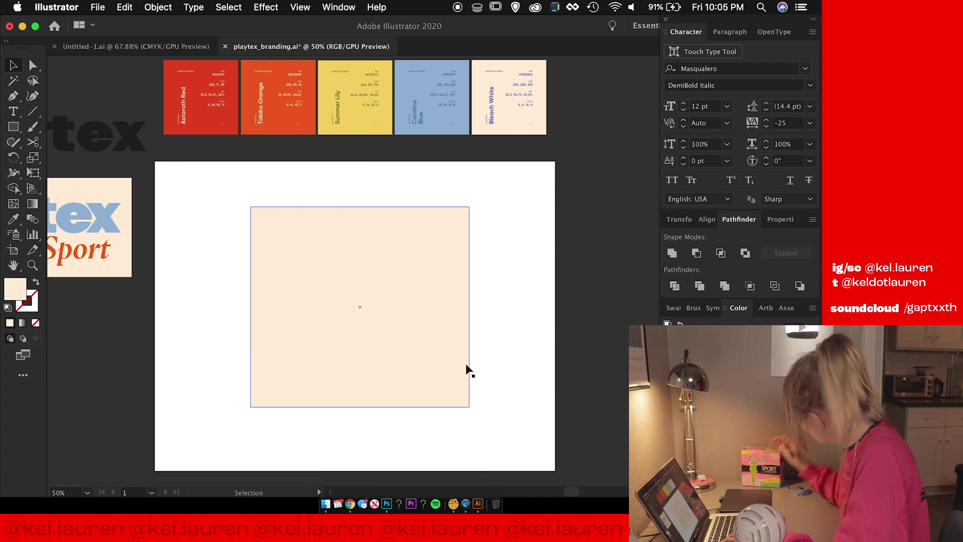
{"action": "left_click_drag", "start_coordinate": [419, 364], "coordinate": [345, 369]}
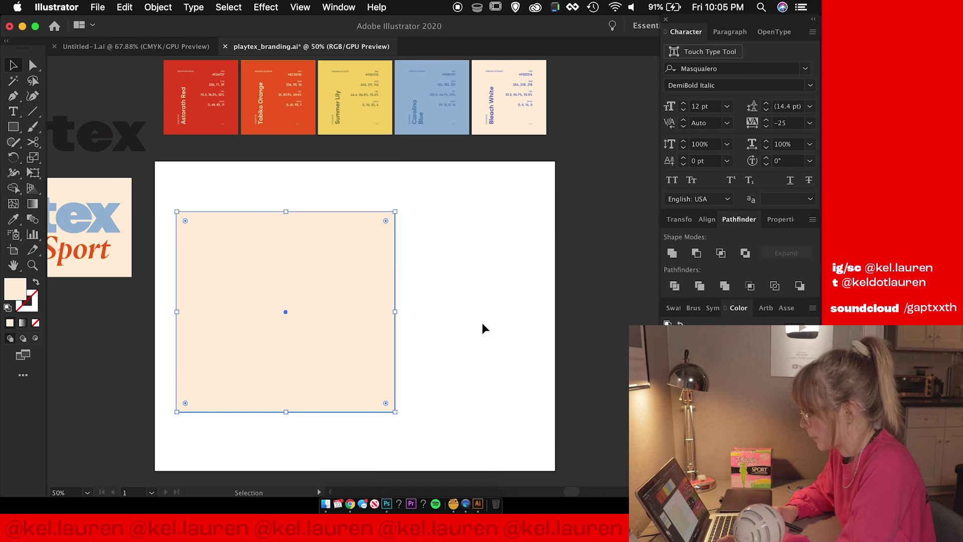
{"action": "left_click", "coordinate": [465, 282]}
Paste the blue playtex wordmark across the upper part of the cream rectangle.
{"action": "key", "text": "super+equal"}
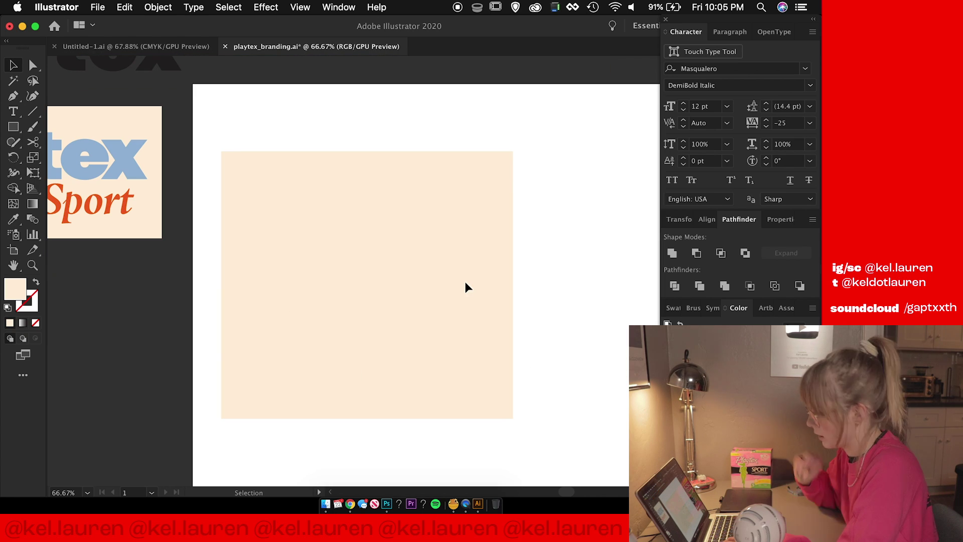
{"action": "key", "text": "super+v"}
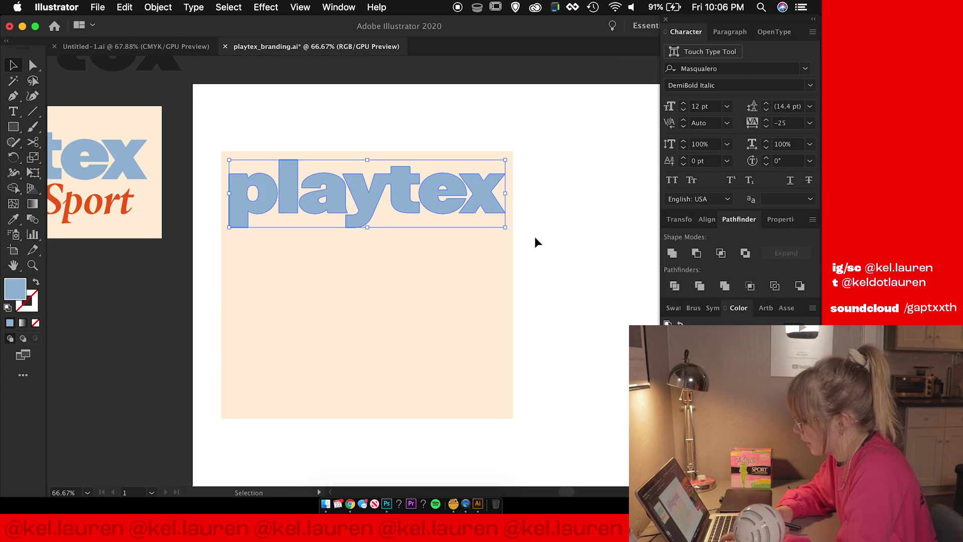
Try rotating and scaling the playtex wordmark to run vertically along the rectangle's left edge.
{"action": "left_click_drag", "start_coordinate": [512, 229], "coordinate": [398, 117]}
{"action": "left_click_drag", "start_coordinate": [354, 198], "coordinate": [250, 294]}
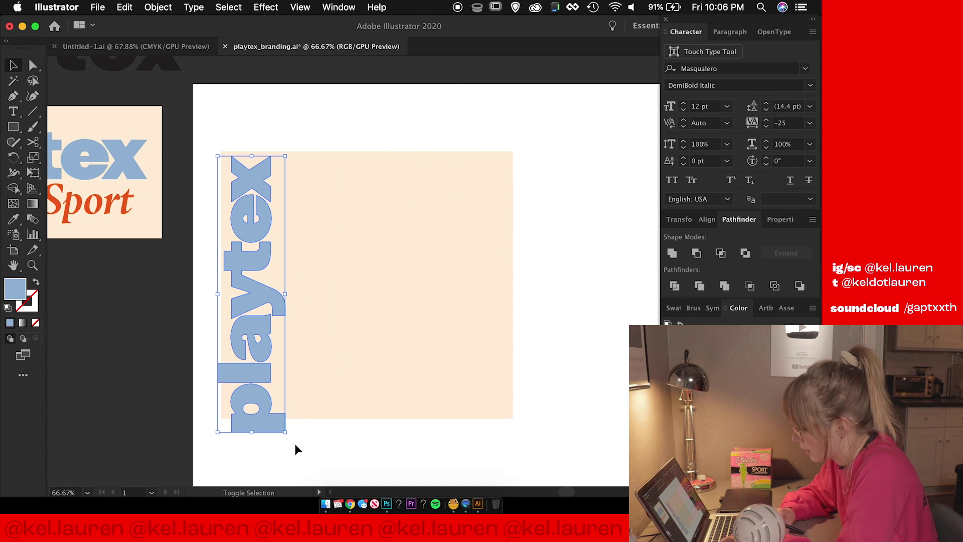
{"action": "mouse_move", "coordinate": [285, 432]}
{"action": "left_mouse_down"}
{"action": "mouse_move", "coordinate": [268, 415]}
{"action": "mouse_move", "coordinate": [286, 441]}
{"action": "mouse_move", "coordinate": [277, 415]}
{"action": "mouse_move", "coordinate": [279, 425]}
{"action": "left_mouse_up"}
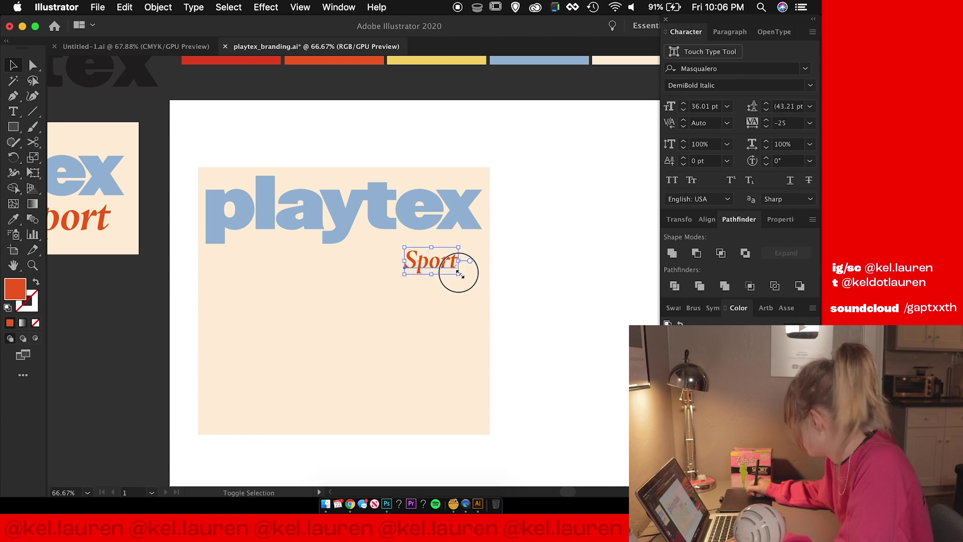
Restyle the Sport text beneath the wordmark as Gopher Italic at 57.42 pt in purple.
{"action": "key", "text": "super+a"}
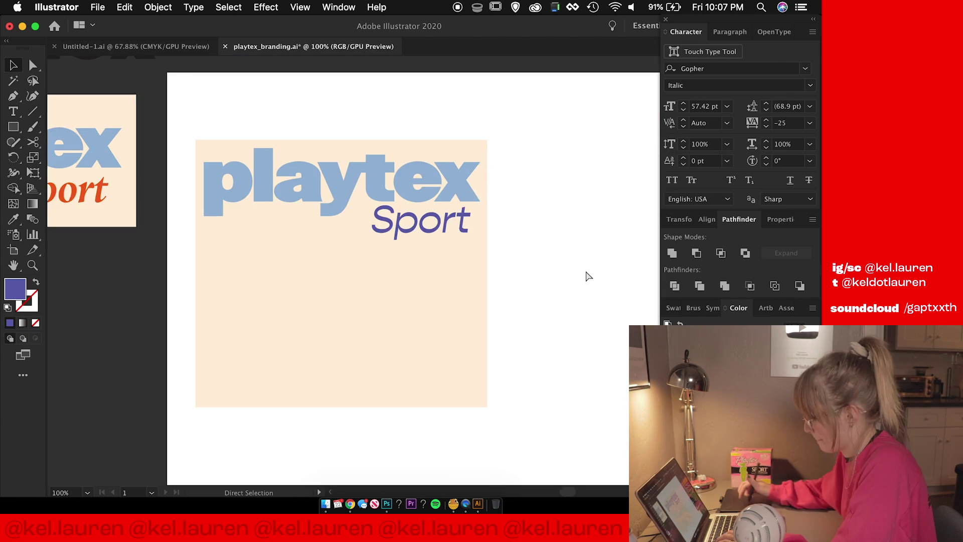
{"action": "key", "text": "super+minus"}
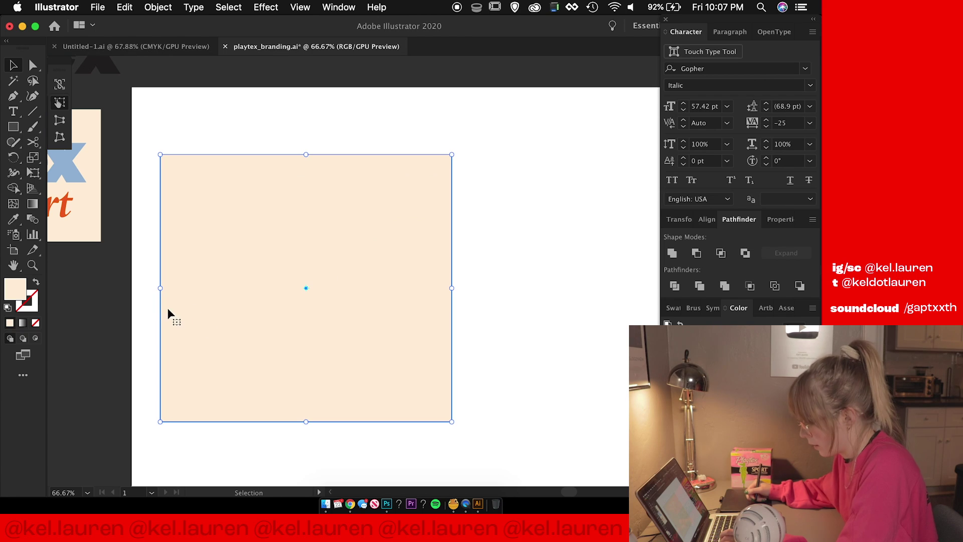
Cut the cream rectangle in two along a horizontal wavy line with the Eraser and isolate the lower piece.
{"action": "key", "text": "shift+e"}
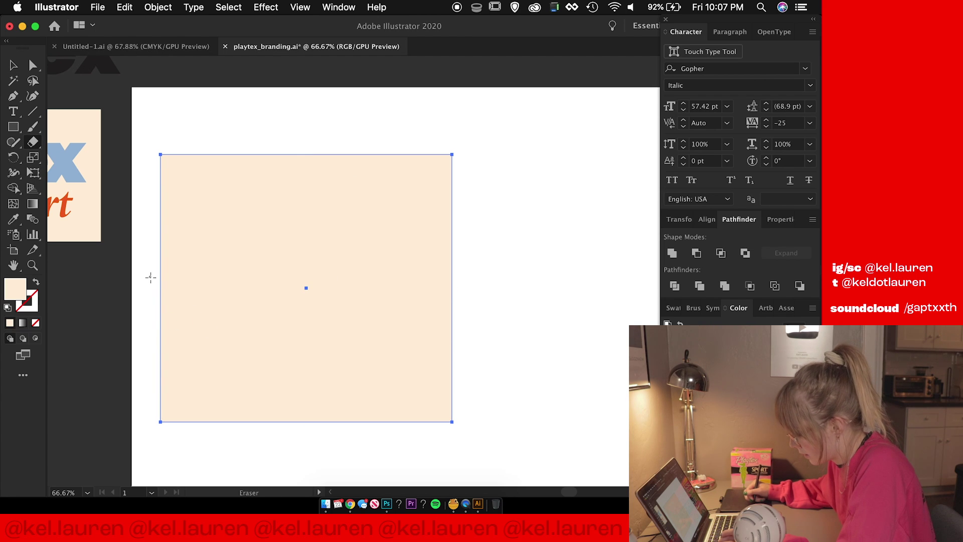
{"action": "left_click_drag", "start_coordinate": [452, 277], "coordinate": [469, 284]}
{"action": "key", "text": "v"}
{"action": "double_click", "coordinate": [400, 346]}
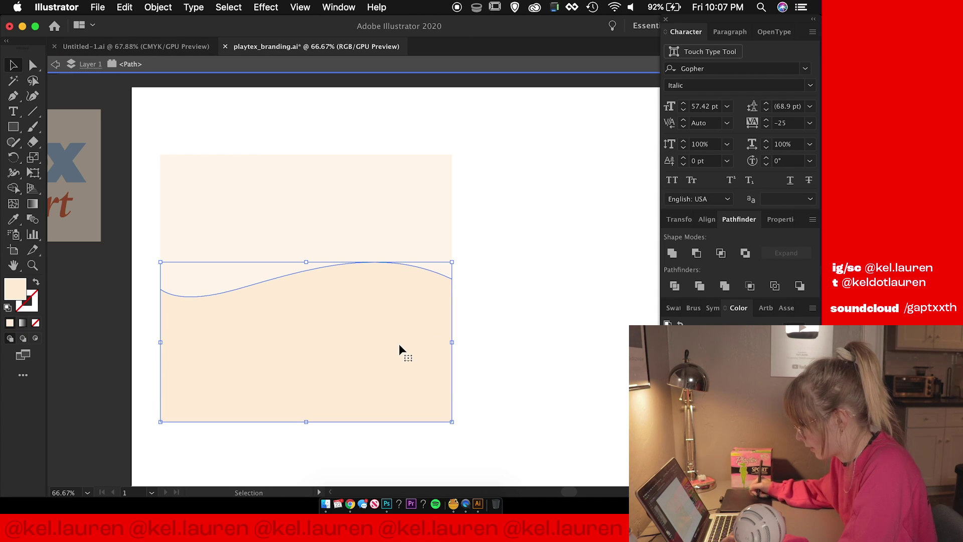
{"action": "key", "text": "Delete"}
{"action": "key", "text": "super+z"}
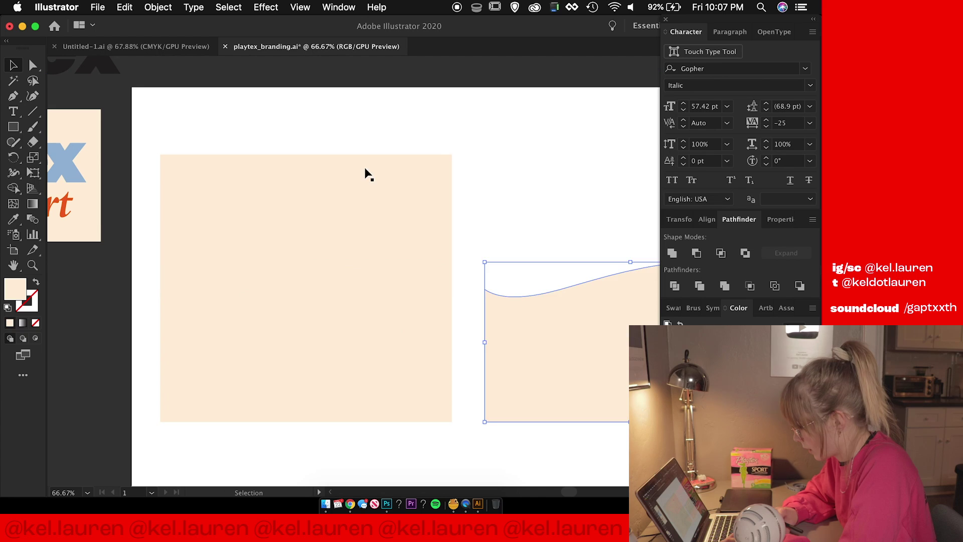
Fill the upper wavy piece of the rectangle with the Summer Lily swatch color.
{"action": "left_click", "coordinate": [366, 181]}
{"action": "scroll", "coordinate": [406, 285], "scroll_direction": "up", "scroll_amount": 10}
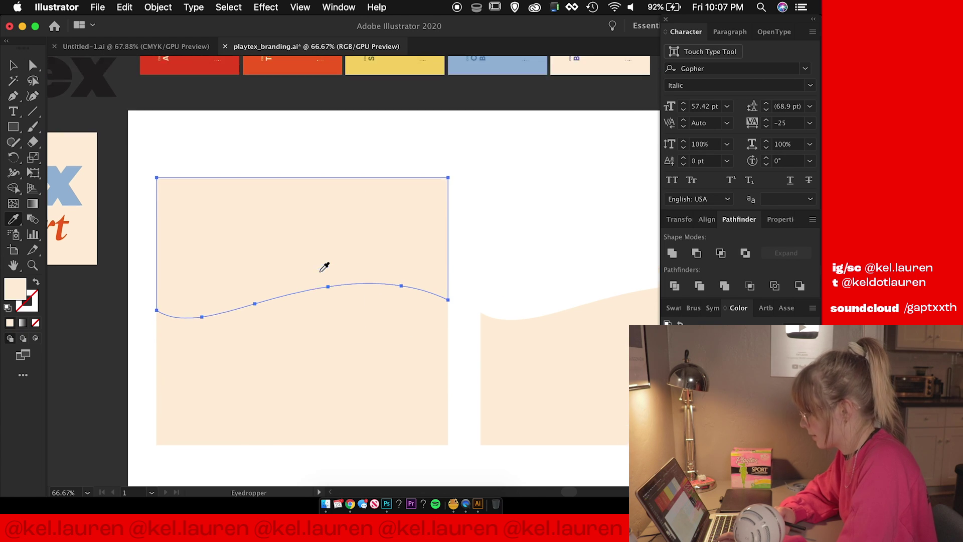
{"action": "scroll", "coordinate": [323, 269], "scroll_direction": "right", "scroll_amount": 3}
{"action": "key", "text": "i"}
{"action": "left_click", "coordinate": [367, 187]}
{"action": "scroll", "coordinate": [480, 294], "scroll_direction": "down", "scroll_amount": 5}
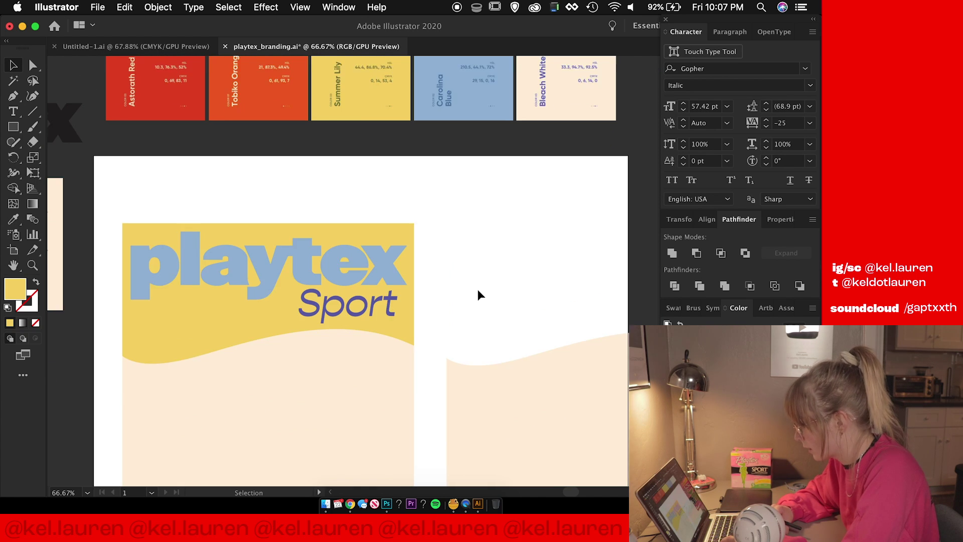
Delete the yellow wavy piece and the spare cream wave beside the panel.
{"action": "scroll", "coordinate": [477, 301], "scroll_direction": "left", "scroll_amount": 2}
{"action": "key", "text": "Delete"}
{"action": "key", "text": "Delete"}
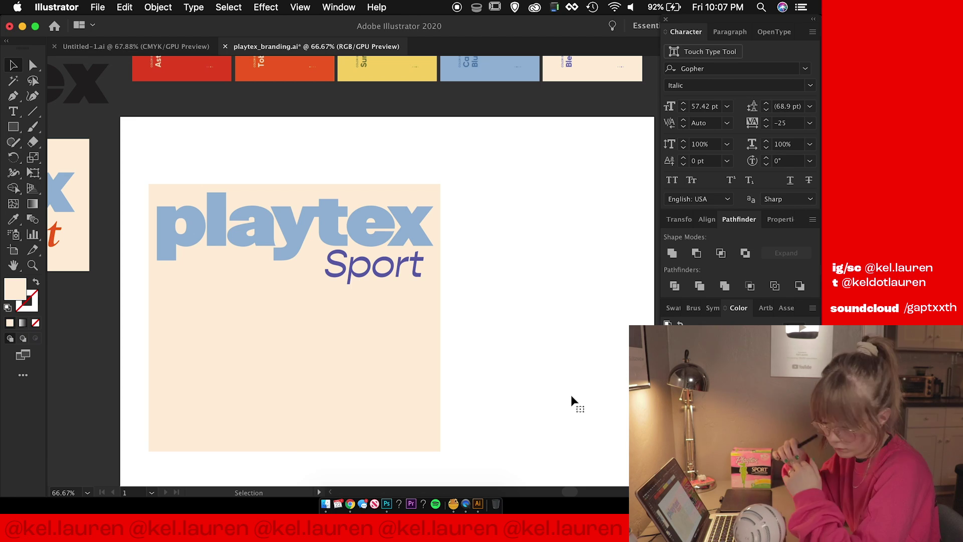
Fill the cream panel with Carolina Blue and color the playtex wordmark purple.
{"action": "left_click", "coordinate": [296, 352]}
{"action": "key", "text": "i"}
{"action": "left_click", "coordinate": [490, 73]}
{"action": "left_click", "coordinate": [331, 226]}
{"action": "key", "text": "i"}
{"action": "left_click", "coordinate": [471, 62]}
Draw a rectangle over the upper part of the panel and curve its lower edge into a wave.
{"action": "key", "text": "super+equal"}
{"action": "left_click_drag", "start_coordinate": [346, 328], "coordinate": [412, 273]}
{"action": "key", "text": "m"}
{"action": "left_click_drag", "start_coordinate": [78, 83], "coordinate": [516, 264]}
{"action": "key", "text": "v"}
{"action": "key", "text": "plus"}
{"action": "left_click", "coordinate": [302, 264]}
{"action": "left_click_drag", "start_coordinate": [302, 263], "coordinate": [418, 229]}
Fill the wave-edged upper shape with the Astorath Red swatch color.
{"action": "key", "text": "i"}
{"action": "scroll", "coordinate": [534, 320], "scroll_direction": "up", "scroll_amount": 8}
{"action": "left_click", "coordinate": [104, 103]}
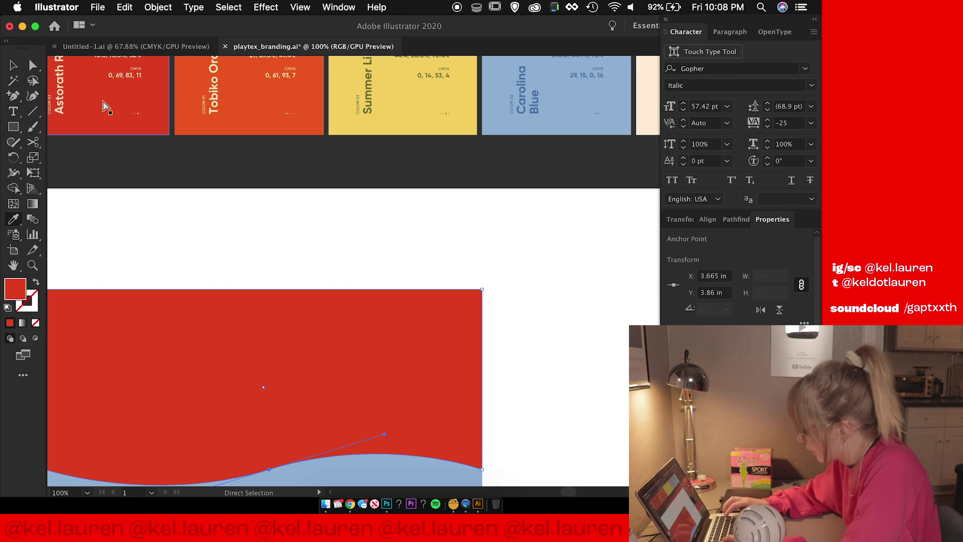
Reshape the lower edge of the yellow band so its wave follows the curve of the red shape.
{"action": "key", "text": "super+minus"}
{"action": "key", "text": "v"}
{"action": "left_click_drag", "start_coordinate": [378, 317], "coordinate": [256, 366]}
{"action": "key", "text": "super+shift+a"}
{"action": "key", "text": "a"}
{"action": "left_click_drag", "start_coordinate": [300, 320], "coordinate": [300, 358]}
{"action": "left_click_drag", "start_coordinate": [377, 335], "coordinate": [383, 381]}
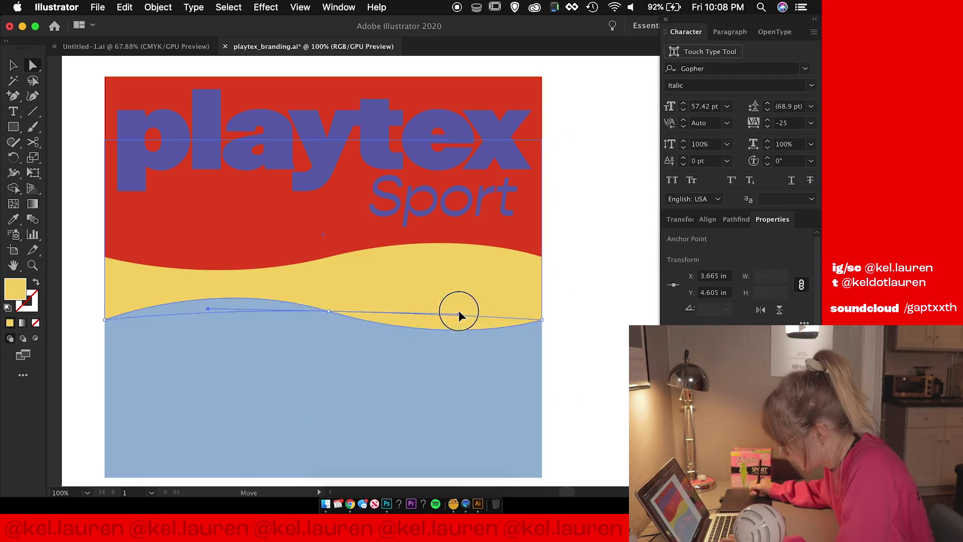
{"action": "left_click_drag", "start_coordinate": [460, 315], "coordinate": [436, 293]}
{"action": "left_click_drag", "start_coordinate": [212, 362], "coordinate": [209, 363]}
Duplicate the yellow wave band downward to add another band above the blue base.
{"action": "key", "text": "v"}
{"action": "left_click_drag", "start_coordinate": [375, 326], "coordinate": [377, 405], "text": "alt"}
{"action": "key", "text": "super+minus"}
{"action": "left_click_drag", "start_coordinate": [492, 273], "coordinate": [499, 312]}
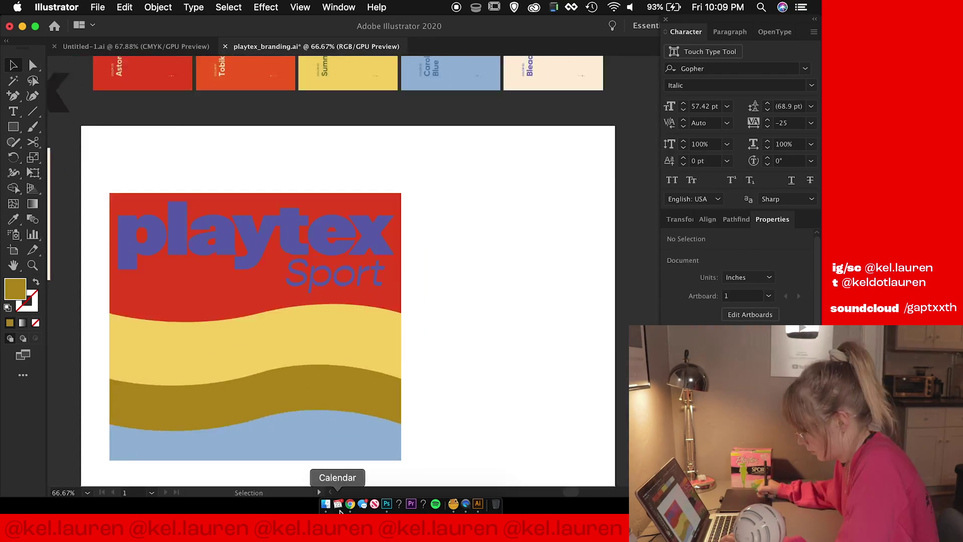
Switch to Chrome to browse the Pinterest board for color ideas, and return to Illustrator.
{"action": "key", "text": "super+Tab"}
{"action": "scroll", "coordinate": [18, 303], "scroll_direction": "down", "scroll_amount": 5}
{"action": "scroll", "coordinate": [18, 303], "scroll_direction": "down", "scroll_amount": 20}
{"action": "left_click", "coordinate": [478, 504]}
Color the playtex wordmark near-black and the Sport text with the Carolina Blue swatch.
{"action": "double_click", "coordinate": [15, 289]}
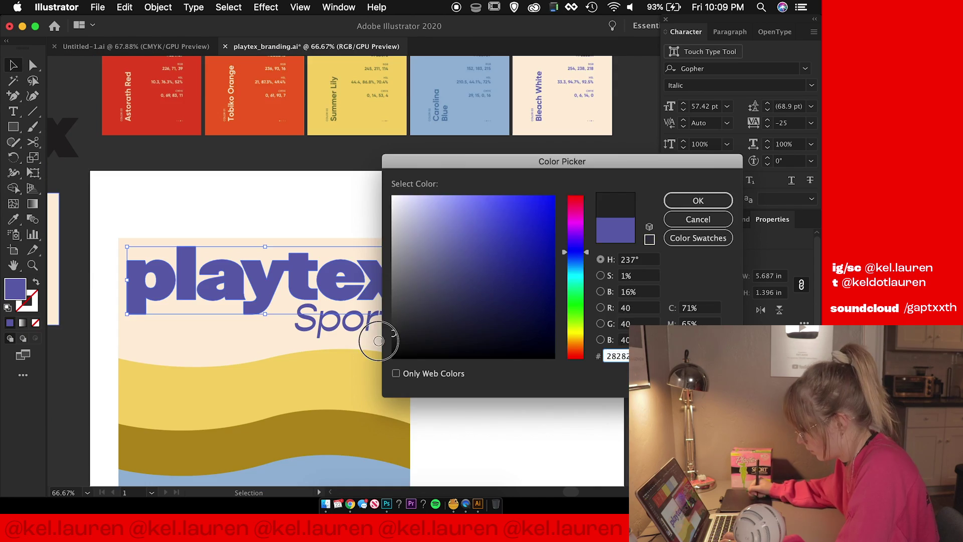
{"action": "left_click", "coordinate": [698, 220]}
{"action": "left_click", "coordinate": [342, 278]}
{"action": "key", "text": "i"}
{"action": "left_click", "coordinate": [166, 81]}
{"action": "double_click", "coordinate": [15, 289]}
{"action": "left_click", "coordinate": [698, 200]}
{"action": "left_click", "coordinate": [471, 78]}
Recolor the yellow wave band light orange.
{"action": "left_click", "coordinate": [271, 331]}
{"action": "double_click", "coordinate": [15, 289]}
{"action": "left_click", "coordinate": [698, 201]}
{"action": "left_click", "coordinate": [352, 368]}
Adjust the vertical positions of the light orange and olive wave bands over the blue base.
{"action": "key", "text": "super+plus"}
{"action": "key", "text": "a"}
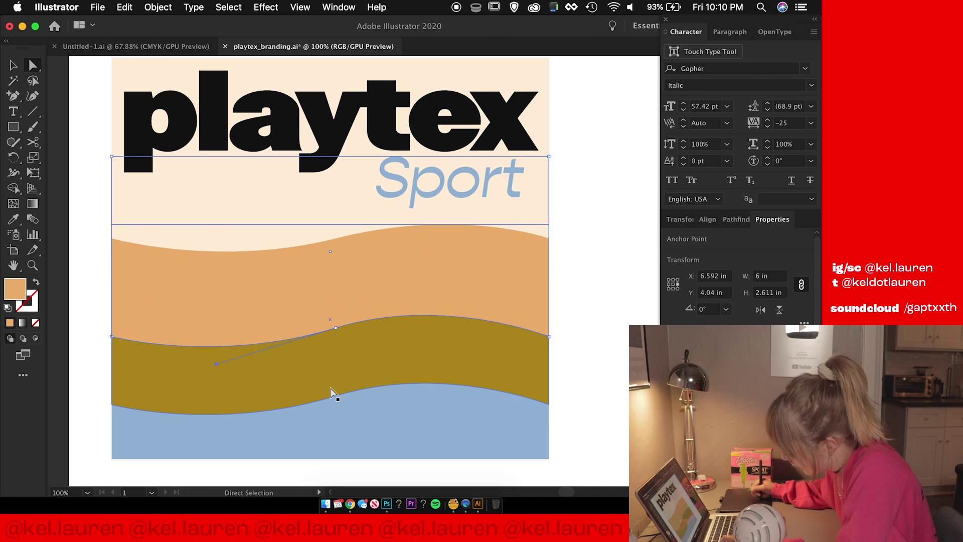
{"action": "left_click", "coordinate": [377, 376]}
{"action": "left_click_drag", "start_coordinate": [371, 369], "coordinate": [372, 365]}
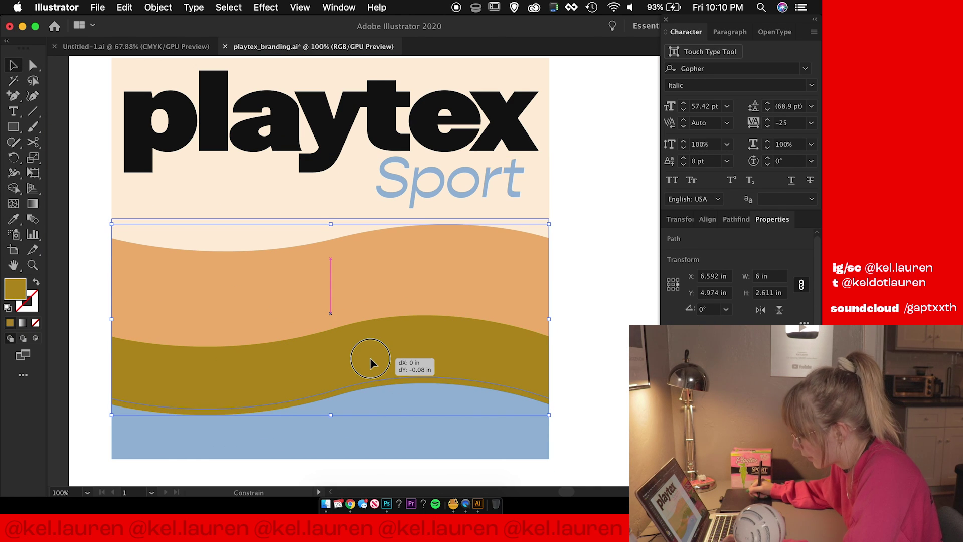
{"action": "left_click", "coordinate": [361, 281]}
{"action": "left_click", "coordinate": [390, 377], "text": "shift"}
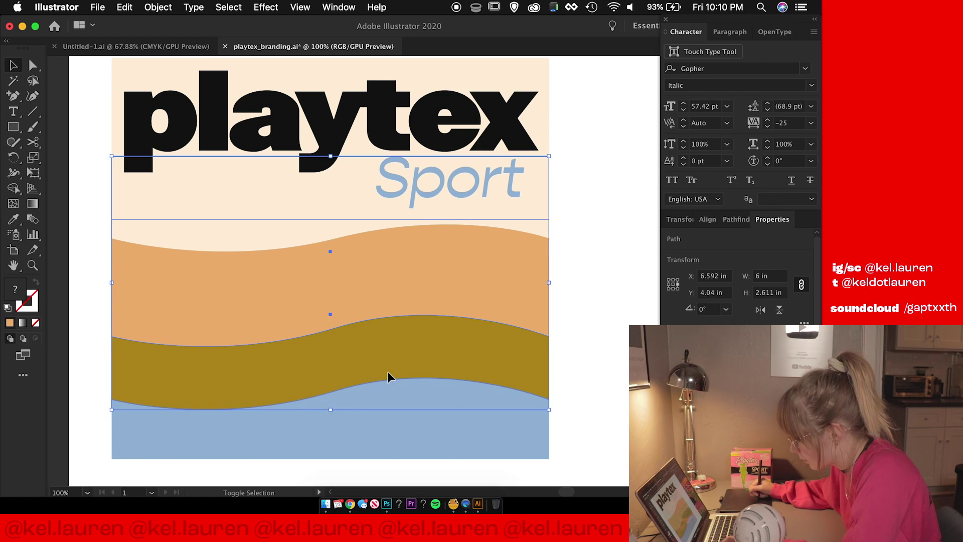
{"action": "left_click_drag", "start_coordinate": [389, 376], "coordinate": [389, 388]}
{"action": "left_click", "coordinate": [572, 329]}
{"action": "key", "text": "super+minus"}
{"action": "key", "text": "super+minus"}
{"action": "left_click_drag", "start_coordinate": [600, 217], "coordinate": [516, 284]}
{"action": "left_click_drag", "start_coordinate": [302, 398], "coordinate": [304, 404]}
Recolor the wave bands with the Eyedropper, sampling the Tobiko Orange swatch.
{"action": "key", "text": "i"}
{"action": "left_click", "coordinate": [266, 149]}
{"action": "key", "text": "super+equal"}
{"action": "key", "text": "super+equal"}
{"action": "left_click", "coordinate": [281, 211]}
{"action": "key", "text": "i"}
{"action": "left_click", "coordinate": [343, 317]}
{"action": "key", "text": "super+minus"}
{"action": "key", "text": "super+minus"}
Open the Ella & Ollie's pin from the Pinterest board in Chrome as a color reference, and return to Illustrator.
{"action": "left_click", "coordinate": [350, 504]}
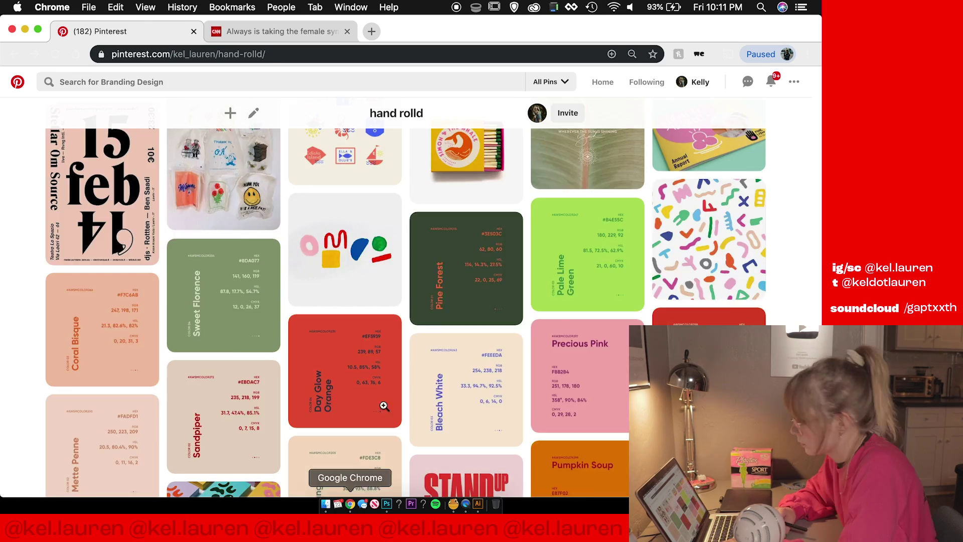
{"action": "scroll", "coordinate": [360, 432], "scroll_direction": "up", "scroll_amount": 6}
{"action": "left_click", "coordinate": [401, 398]}
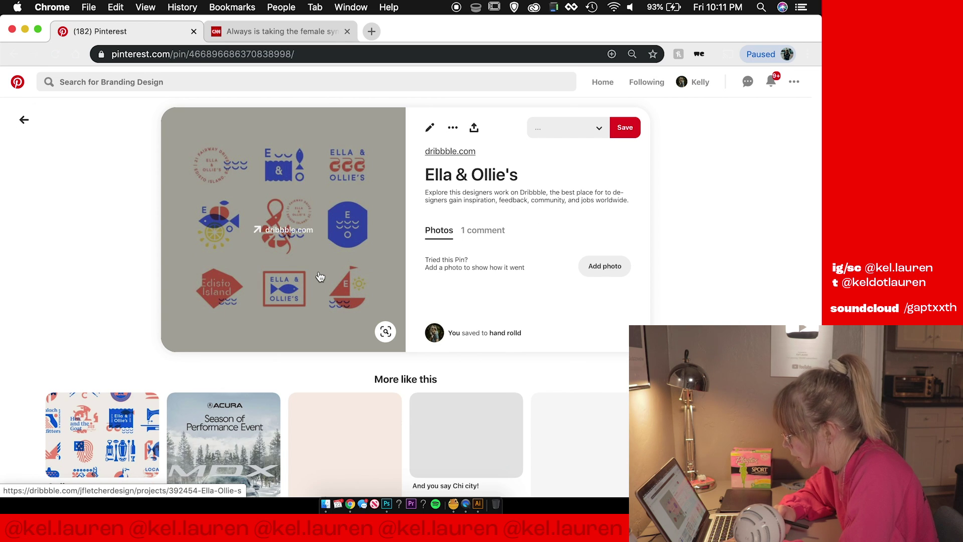
{"action": "left_click", "coordinate": [479, 504]}
Place blue and coral sample squares beside the package panel and color the playtex wordmark bright blue.
{"action": "left_click_drag", "start_coordinate": [393, 412], "coordinate": [456, 440]}
{"action": "left_click", "coordinate": [521, 186]}
{"action": "left_click", "coordinate": [520, 346]}
{"action": "key", "text": "Delete"}
{"action": "left_click", "coordinate": [412, 431]}
{"action": "left_click", "coordinate": [301, 311]}
{"action": "double_click", "coordinate": [15, 289]}
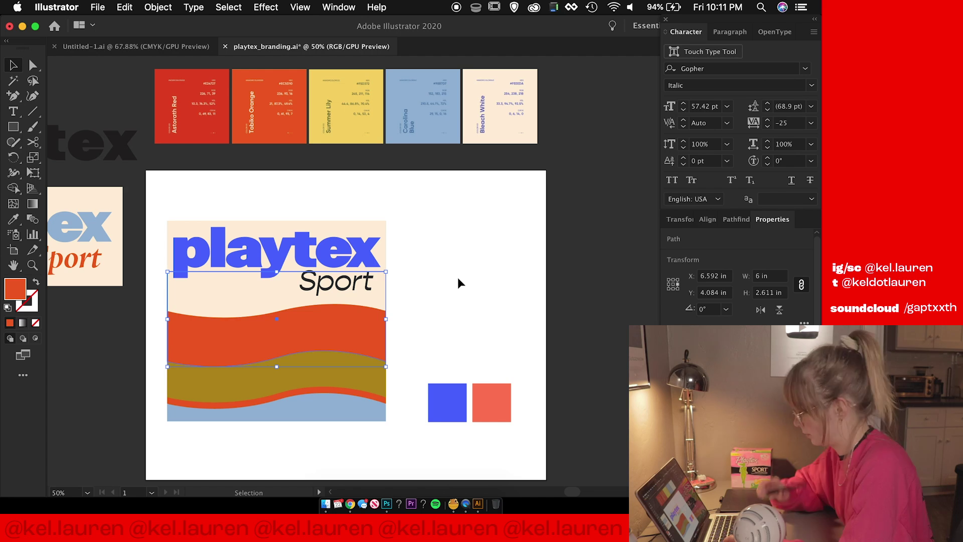
Move the Sport text off the panel into the blank area at its upper right.
{"action": "left_click", "coordinate": [359, 292]}
{"action": "key", "text": "super+plus"}
{"action": "key", "text": "super+plus"}
{"action": "scroll", "coordinate": [521, 284], "scroll_direction": "right", "scroll_amount": 2}
{"action": "left_click_drag", "start_coordinate": [326, 296], "coordinate": [547, 126]}
{"action": "left_click", "coordinate": [477, 308]}
{"action": "left_click_drag", "start_coordinate": [463, 288], "coordinate": [533, 288]}
{"action": "left_click_drag", "start_coordinate": [625, 151], "coordinate": [604, 96]}
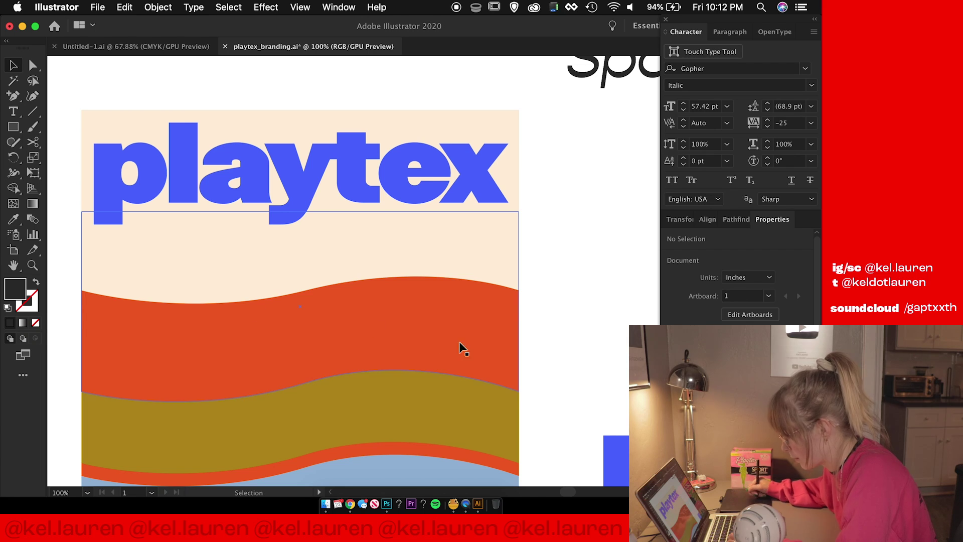
Delete all the wave shapes from the panel, leaving the blue base rectangle and the wordmark.
{"action": "left_click", "coordinate": [462, 347]}
{"action": "key", "text": "Delete"}
{"action": "left_click", "coordinate": [462, 346]}
{"action": "key", "text": "Delete"}
{"action": "left_click_drag", "start_coordinate": [620, 269], "coordinate": [625, 229]}
{"action": "left_click", "coordinate": [404, 346]}
{"action": "key", "text": "Delete"}
{"action": "left_click", "coordinate": [486, 221]}
{"action": "key", "text": "Delete"}
Fill the panel rectangle with a linear gradient from cream to bright blue at -90°.
{"action": "left_click", "coordinate": [486, 221]}
{"action": "key", "text": "super+minus"}
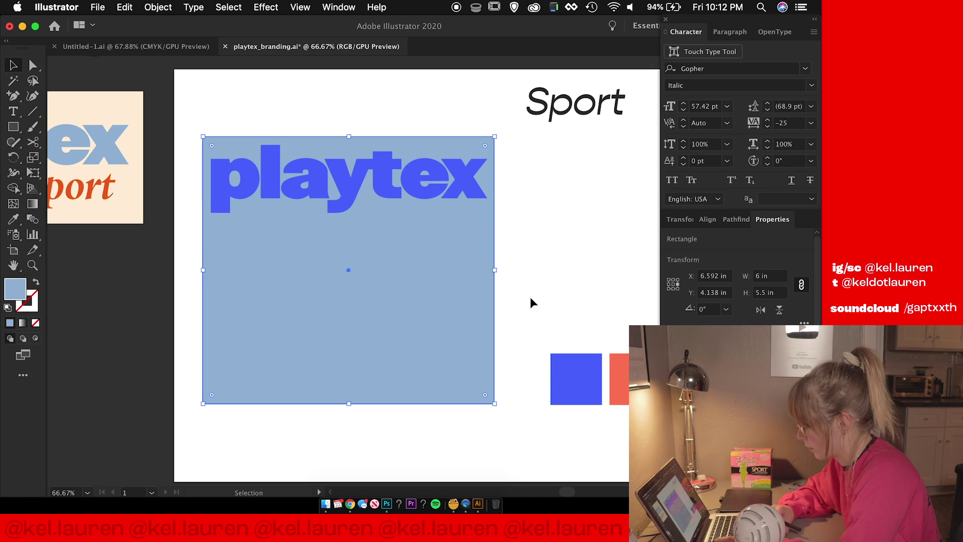
{"action": "scroll", "coordinate": [499, 303], "scroll_direction": "up", "scroll_amount": 3}
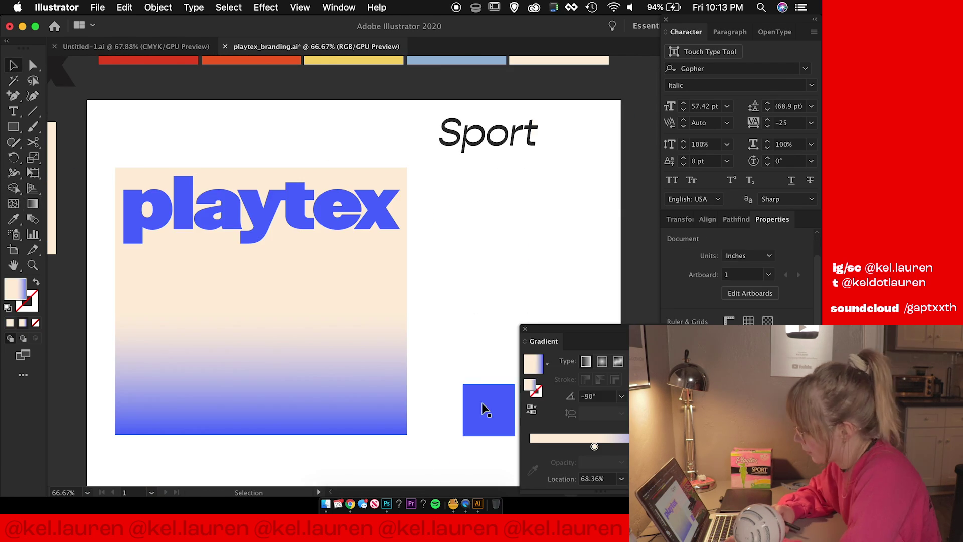
{"action": "scroll", "coordinate": [459, 241], "scroll_direction": "down", "scroll_amount": 1}
{"action": "scroll", "coordinate": [458, 241], "scroll_direction": "up", "scroll_amount": 3}
{"action": "scroll", "coordinate": [458, 240], "scroll_direction": "down", "scroll_amount": 3}
{"action": "left_click", "coordinate": [359, 346]}
{"action": "left_click", "coordinate": [462, 265]}
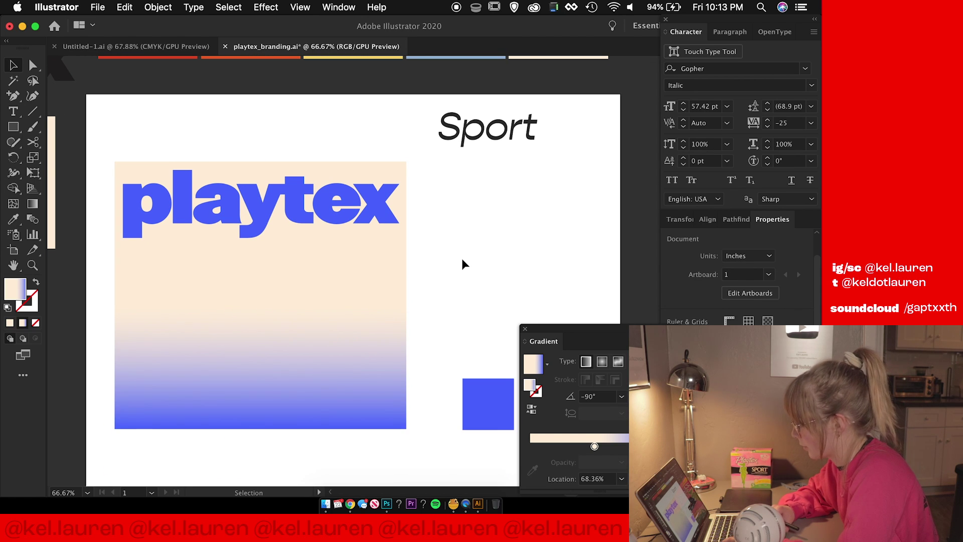
Duplicate the playtex wordmark with a slight offset and send the copy backward behind the original.
{"action": "scroll", "coordinate": [462, 264], "scroll_direction": "up", "scroll_amount": 3}
{"action": "left_click_drag", "start_coordinate": [314, 253], "coordinate": [312, 253]}
{"action": "key", "text": "super+z"}
{"action": "key", "text": "super+equal"}
{"action": "key", "text": "super+equal"}
{"action": "key", "text": "super+equal"}
{"action": "left_click_drag", "start_coordinate": [344, 288], "coordinate": [341, 295]}
{"action": "key", "text": "super+bracketleft"}
Try the Summer Lily and Carolina Blue swatch colors on the offset wordmark copy.
{"action": "key", "text": "super+minus"}
{"action": "key", "text": "super+minus"}
{"action": "key", "text": "i"}
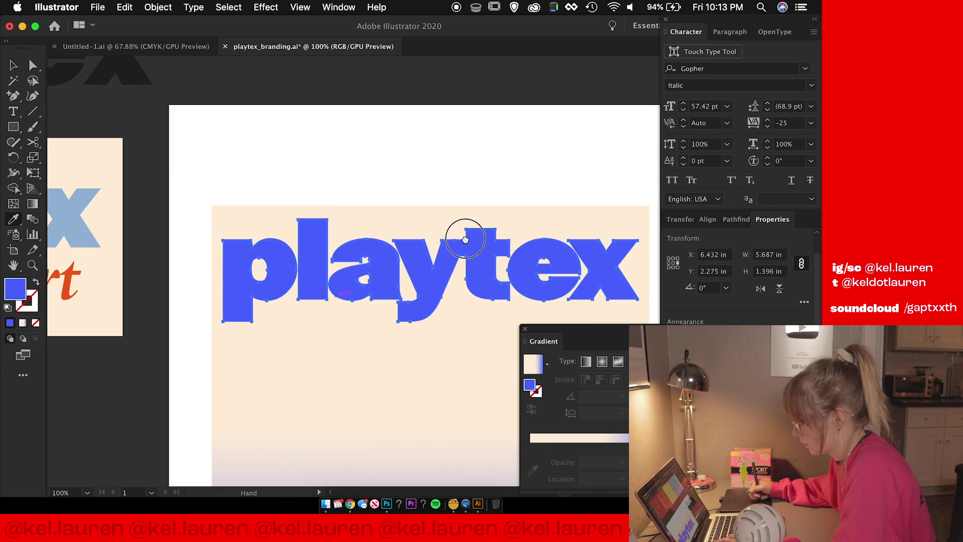
{"action": "left_click", "coordinate": [401, 190]}
{"action": "left_click", "coordinate": [494, 190]}
{"action": "key", "text": "v"}
Delete the offset copy behind the playtex wordmark.
{"action": "key", "text": "super+equal"}
{"action": "key", "text": "super+equal"}
{"action": "key", "text": "super+equal"}
{"action": "key", "text": "super+equal"}
{"action": "left_click", "coordinate": [413, 220]}
{"action": "key", "text": "BackSpace"}
{"action": "key", "text": "super+minus"}
{"action": "key", "text": "super+minus"}
{"action": "key", "text": "super+minus"}
{"action": "key", "text": "super+minus"}
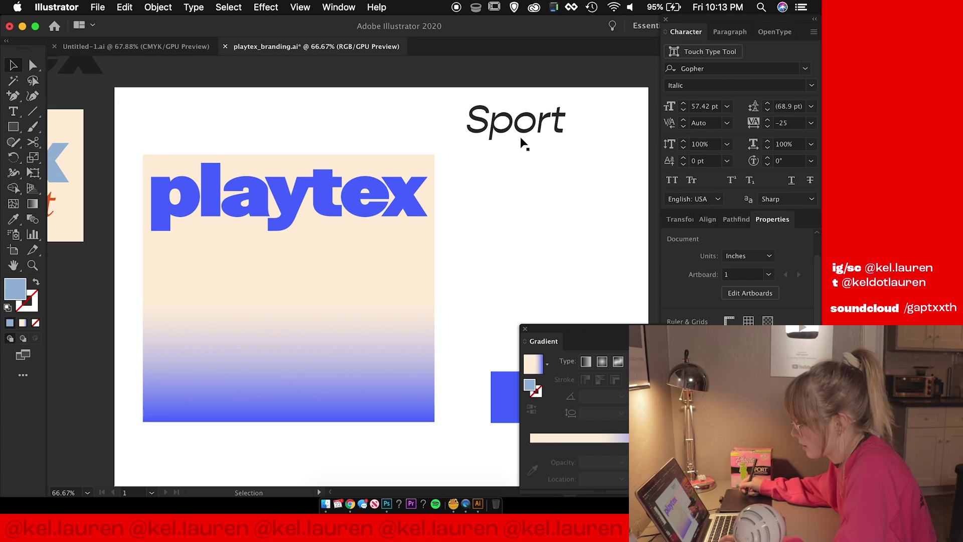
Try the Sport text in positions beneath the playtex wordmark, and move it aside beyond the panel's right edge.
{"action": "left_click_drag", "start_coordinate": [544, 130], "coordinate": [365, 269]}
{"action": "scroll", "coordinate": [529, 269], "scroll_direction": "up", "scroll_amount": 2}
{"action": "left_click_drag", "start_coordinate": [404, 243], "coordinate": [381, 253]}
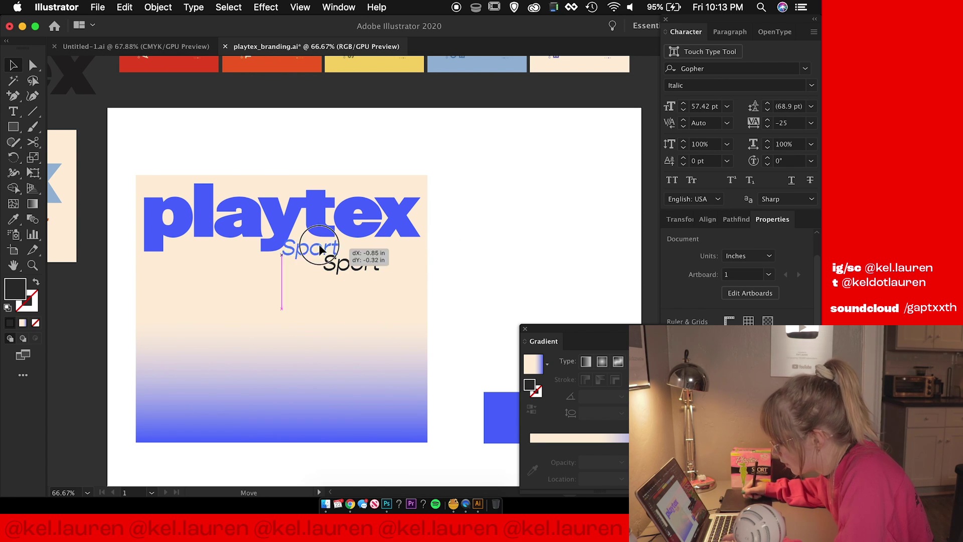
{"action": "left_click_drag", "start_coordinate": [243, 249], "coordinate": [245, 249]}
{"action": "left_click_drag", "start_coordinate": [231, 246], "coordinate": [548, 220]}
Extend the tail of the wordmark's y leftward beneath the letters a and l.
{"action": "key", "text": "super+plus"}
{"action": "key", "text": "super+plus"}
{"action": "key", "text": "super+plus"}
{"action": "left_click_drag", "start_coordinate": [136, 262], "coordinate": [395, 276]}
{"action": "key", "text": "a"}
{"action": "left_click", "coordinate": [498, 277]}
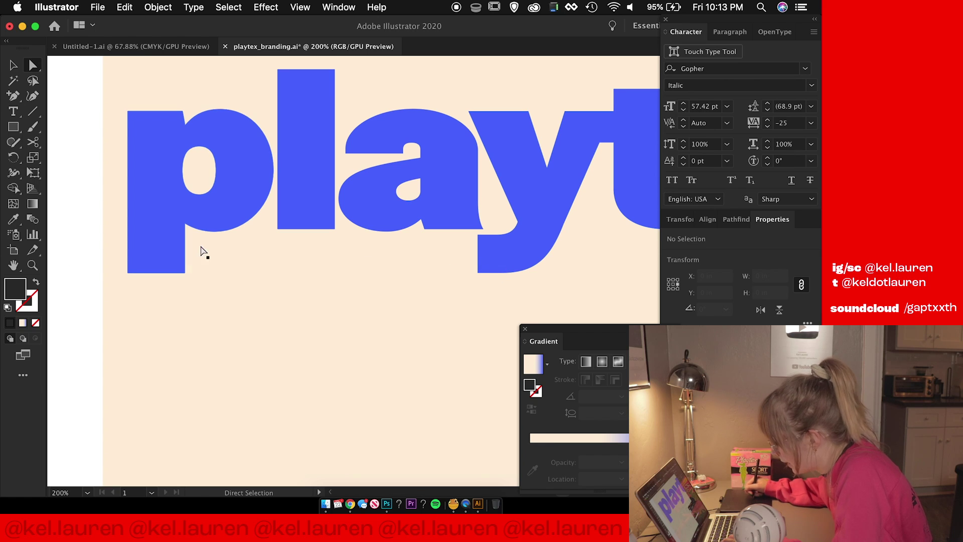
{"action": "left_click_drag", "start_coordinate": [462, 243], "coordinate": [491, 323]}
{"action": "left_click", "coordinate": [309, 301]}
{"action": "key", "text": "super+minus"}
{"action": "key", "text": "super+minus"}
{"action": "key", "text": "super+minus"}
Refine the end and curve of the y's extended tail so it stops just short of the p's stem.
{"action": "key", "text": "super+plus"}
{"action": "key", "text": "super+plus"}
{"action": "key", "text": "super+plus"}
{"action": "left_click", "coordinate": [362, 329]}
{"action": "left_click_drag", "start_coordinate": [329, 342], "coordinate": [352, 305]}
{"action": "left_click", "coordinate": [337, 412]}
{"action": "left_click_drag", "start_coordinate": [337, 412], "coordinate": [250, 377]}
{"action": "key", "text": "super+minus"}
{"action": "left_click_drag", "start_coordinate": [359, 479], "coordinate": [159, 399]}
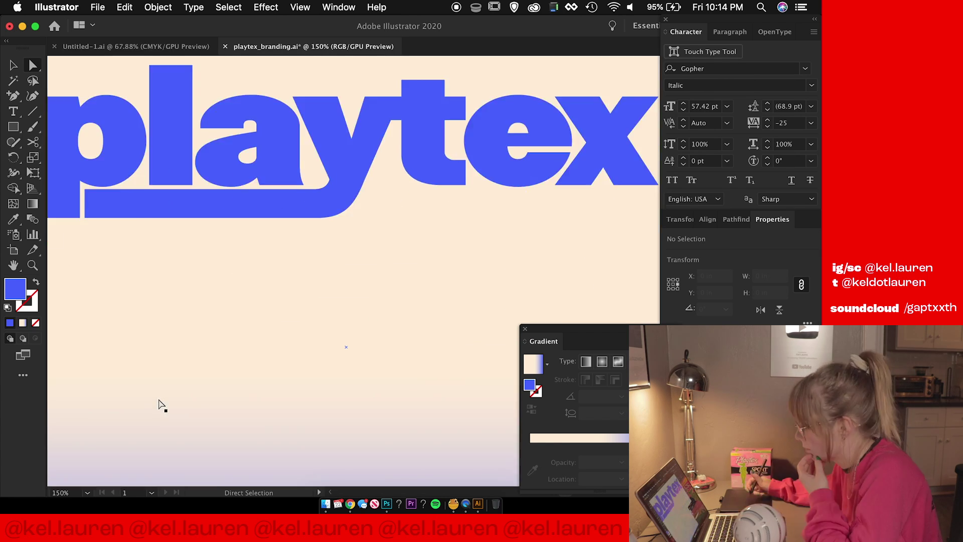
Try standing the playtex wordmark vertically along the panel's left edge with Sport beside it.
{"action": "key", "text": "super+minus"}
{"action": "key", "text": "super+minus"}
{"action": "key", "text": "super+minus"}
{"action": "key", "text": "v"}
{"action": "left_click", "coordinate": [466, 189]}
{"action": "left_click_drag", "start_coordinate": [493, 202], "coordinate": [533, 220]}
{"action": "left_click_drag", "start_coordinate": [289, 299], "coordinate": [400, 322]}
{"action": "left_click_drag", "start_coordinate": [264, 245], "coordinate": [273, 218]}
{"action": "left_click", "coordinate": [497, 234]}
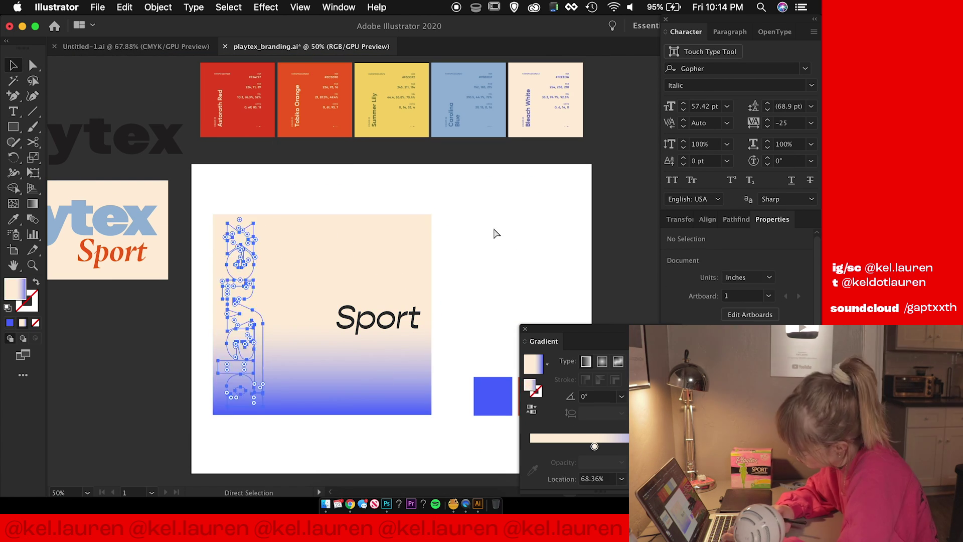
{"action": "key", "text": "super+z"}
{"action": "key", "text": "super+z"}
Recolor the playtex wordmark with the salmon swatch color.
{"action": "key", "text": "i"}
{"action": "left_click", "coordinate": [492, 397]}
{"action": "scroll", "coordinate": [477, 286], "scroll_direction": "right", "scroll_amount": 8}
{"action": "left_click", "coordinate": [219, 252]}
{"action": "left_click", "coordinate": [405, 402]}
Position the Sport text beneath the right end of the wordmark and set it in Gopher Bold Italic.
{"action": "left_click_drag", "start_coordinate": [314, 323], "coordinate": [332, 285]}
{"action": "left_click", "coordinate": [812, 86]}
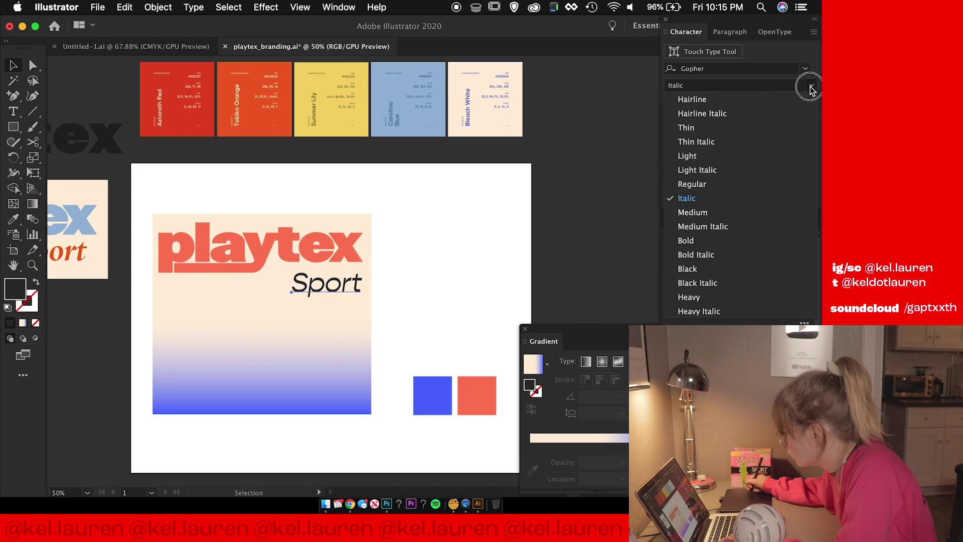
{"action": "left_click", "coordinate": [696, 255]}
Recolor the panel bright blue, the Sport text cream and the playtex wordmark Carolina Blue.
{"action": "left_click", "coordinate": [433, 396]}
{"action": "key", "text": "super+equal"}
{"action": "left_click", "coordinate": [476, 258]}
{"action": "key", "text": "super+minus"}
{"action": "left_click", "coordinate": [609, 88]}
Lighten the blue fill of the playtex wordmark to a paler tint.
{"action": "double_click", "coordinate": [15, 289]}
{"action": "left_click", "coordinate": [438, 208]}
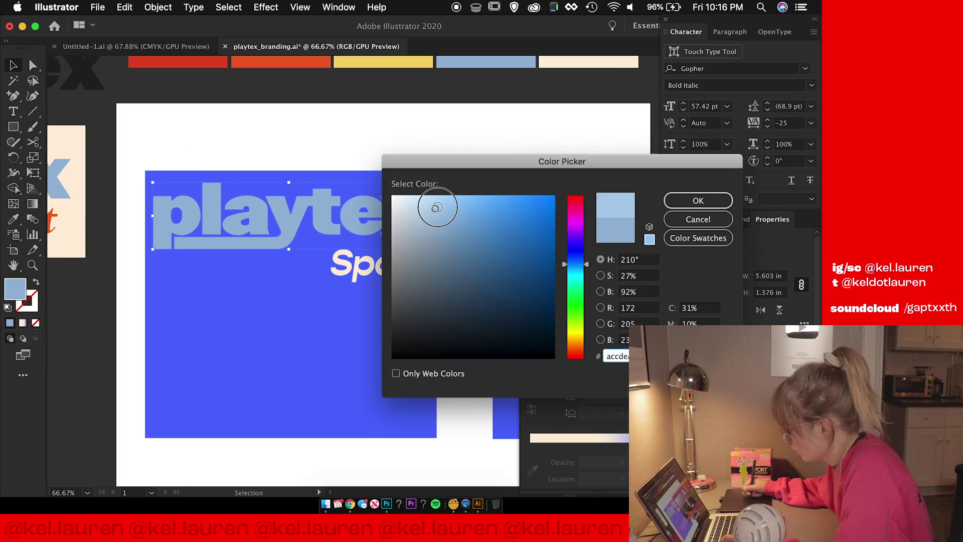
{"action": "left_click", "coordinate": [698, 200]}
Paint two flowing light blue brush strokes across the panel, one through the middle and one near the bottom.
{"action": "left_click_drag", "start_coordinate": [196, 276], "coordinate": [144, 235]}
{"action": "key", "text": "b"}
{"action": "left_click_drag", "start_coordinate": [389, 120], "coordinate": [73, 336]}
{"action": "left_click_drag", "start_coordinate": [419, 288], "coordinate": [84, 385]}
Select both wavy strokes, rotate them slightly and adjust their position over the panel.
{"action": "key", "text": "v"}
{"action": "left_click", "coordinate": [388, 123], "text": "shift"}
{"action": "left_click_drag", "start_coordinate": [422, 109], "coordinate": [437, 128]}
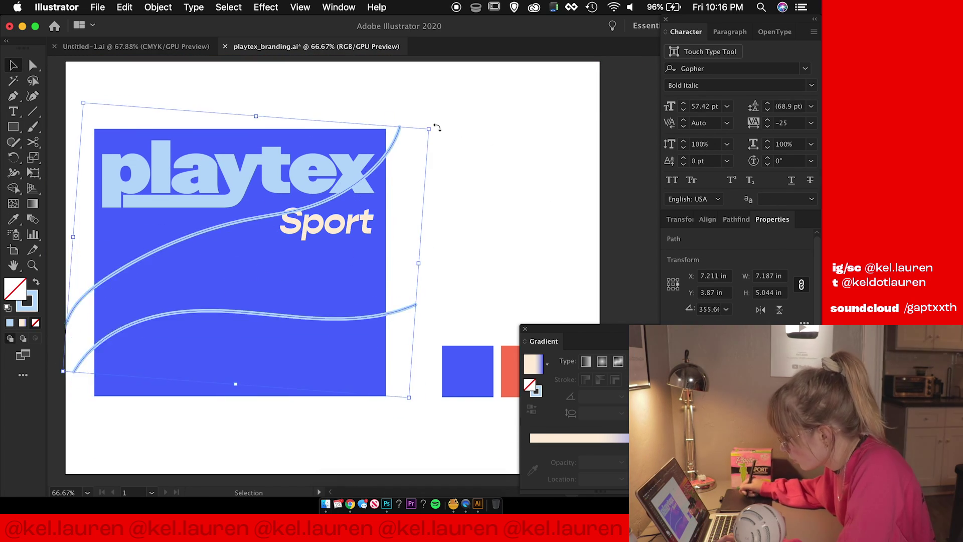
{"action": "left_click_drag", "start_coordinate": [301, 211], "coordinate": [301, 224]}
{"action": "left_click_drag", "start_coordinate": [337, 199], "coordinate": [338, 238]}
Reshape the upper wavy stroke and adjust the placement of the strokes on the panel.
{"action": "key", "text": "a"}
{"action": "left_click", "coordinate": [296, 209]}
{"action": "left_click_drag", "start_coordinate": [288, 220], "coordinate": [325, 192]}
{"action": "key", "text": "v"}
{"action": "left_click_drag", "start_coordinate": [436, 305], "coordinate": [435, 294]}
{"action": "left_click", "coordinate": [238, 221]}
{"action": "left_click_drag", "start_coordinate": [448, 114], "coordinate": [433, 93]}
Adjust the anchor points of the wavy curves at close range to smooth their flow.
{"action": "key", "text": "super+equal"}
{"action": "key", "text": "super+equal"}
{"action": "key", "text": "a"}
{"action": "left_click", "coordinate": [428, 269]}
{"action": "left_click_drag", "start_coordinate": [464, 251], "coordinate": [290, 379]}
{"action": "left_click_drag", "start_coordinate": [602, 151], "coordinate": [156, 406]}
{"action": "left_click_drag", "start_coordinate": [451, 111], "coordinate": [459, 103]}
{"action": "left_click", "coordinate": [499, 146]}
Fine-tune the bends along the middle and lower left of the wavy curves.
{"action": "left_click_drag", "start_coordinate": [315, 287], "coordinate": [327, 270]}
{"action": "left_click", "coordinate": [326, 269]}
{"action": "left_click", "coordinate": [166, 338]}
{"action": "left_click_drag", "start_coordinate": [207, 335], "coordinate": [383, 231]}
{"action": "left_click_drag", "start_coordinate": [342, 234], "coordinate": [332, 229]}
{"action": "key", "text": "super+minus"}
{"action": "key", "text": "super+minus"}
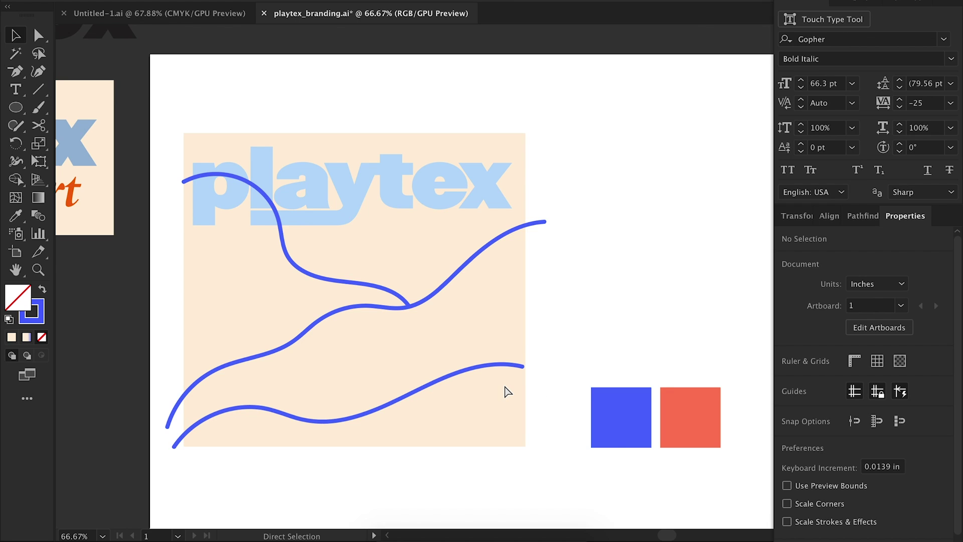
Compare the set-aside blue wave composition with the three new curves on the cream panel.
{"action": "key", "text": "super+minus"}
{"action": "scroll", "coordinate": [499, 395], "scroll_direction": "left", "scroll_amount": 10}
{"action": "scroll", "coordinate": [500, 395], "scroll_direction": "down", "scroll_amount": 4}
{"action": "left_click_drag", "start_coordinate": [313, 237], "coordinate": [313, 237]}
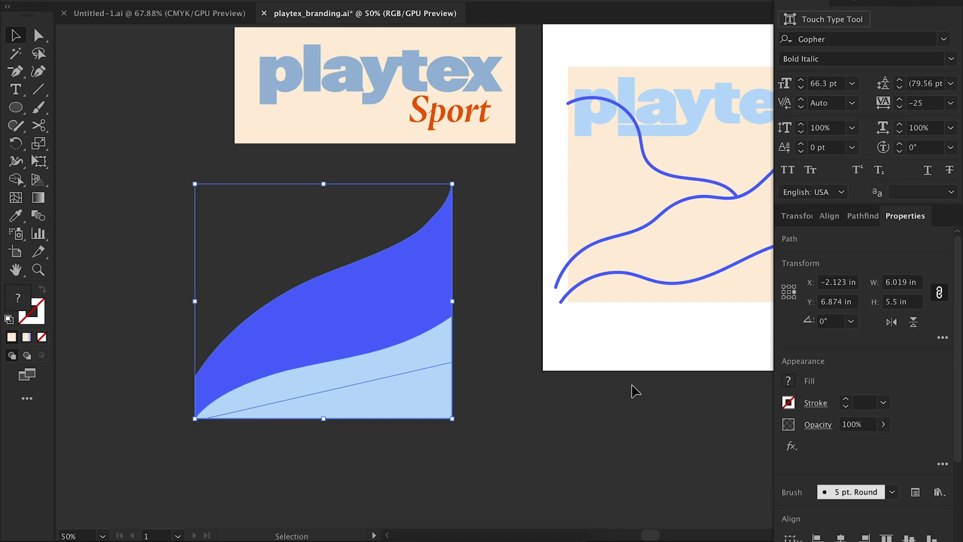
{"action": "scroll", "coordinate": [633, 387], "scroll_direction": "right", "scroll_amount": 10}
{"action": "scroll", "coordinate": [633, 388], "scroll_direction": "up", "scroll_amount": 2}
{"action": "key", "text": "super+plus"}
{"action": "key", "text": "super+plus"}
{"action": "left_click_drag", "start_coordinate": [654, 312], "coordinate": [4, 304]}
{"action": "left_click_drag", "start_coordinate": [472, 309], "coordinate": [164, 447]}
{"action": "left_click_drag", "start_coordinate": [465, 420], "coordinate": [558, 500]}
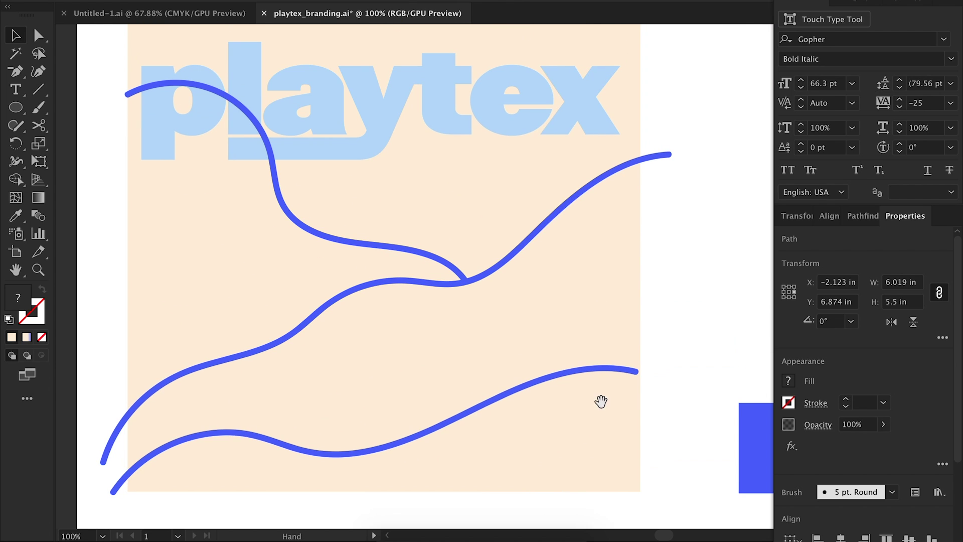
{"action": "key", "text": "super+minus"}
{"action": "left_click_drag", "start_coordinate": [650, 355], "coordinate": [172, 345]}
{"action": "left_click_drag", "start_coordinate": [588, 349], "coordinate": [371, 474]}
{"action": "left_click", "coordinate": [495, 366]}
{"action": "left_click", "coordinate": [410, 321]}
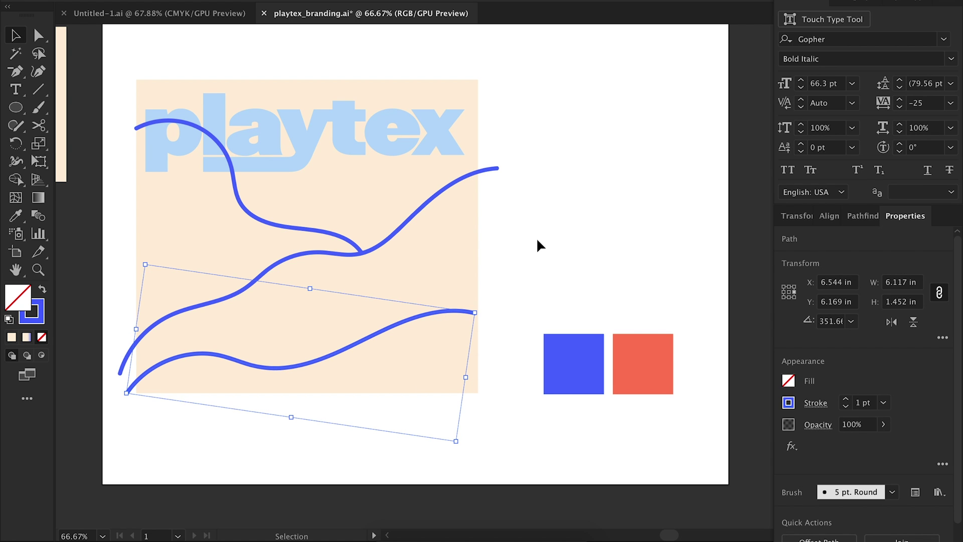
{"action": "scroll", "coordinate": [436, 320], "scroll_direction": "left", "scroll_amount": 2}
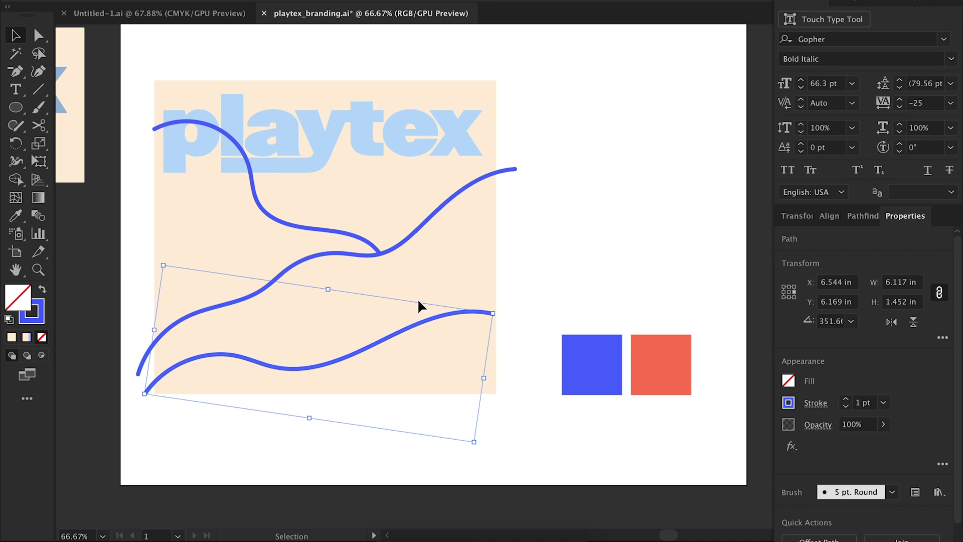
{"action": "left_click_drag", "start_coordinate": [483, 307], "coordinate": [489, 331]}
{"action": "left_click", "coordinate": [488, 272]}
{"action": "left_click_drag", "start_coordinate": [467, 271], "coordinate": [478, 287]}
{"action": "left_click_drag", "start_coordinate": [463, 305], "coordinate": [387, 274]}
{"action": "left_click_drag", "start_coordinate": [447, 382], "coordinate": [272, 319]}
{"action": "left_click", "coordinate": [589, 303]}
{"action": "scroll", "coordinate": [438, 213], "scroll_direction": "up", "scroll_amount": 1}
Bring the playtex wordmark to the front, above the blue curves.
{"action": "left_click", "coordinate": [437, 209]}
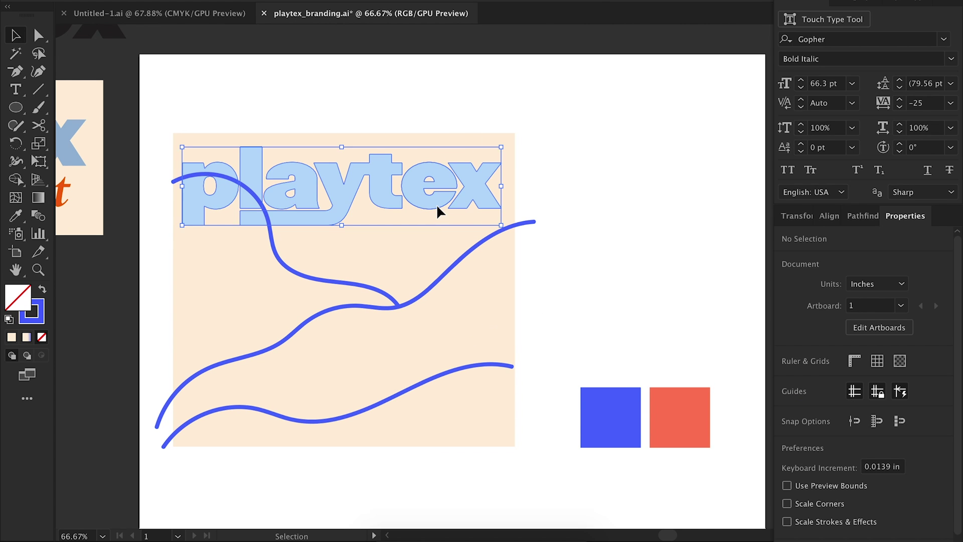
{"action": "key", "text": "super+shift+bracketright"}
{"action": "left_click", "coordinate": [637, 256]}
Extend the lowest curve past the panel's right edge, close it along the bottom and fill it solid blue.
{"action": "left_click_drag", "start_coordinate": [425, 406], "coordinate": [449, 379]}
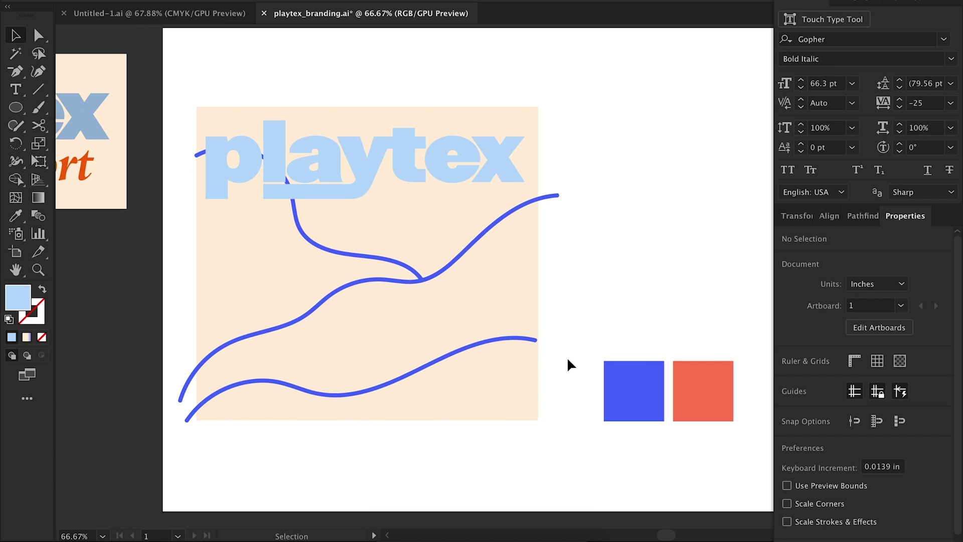
{"action": "left_click", "coordinate": [537, 342]}
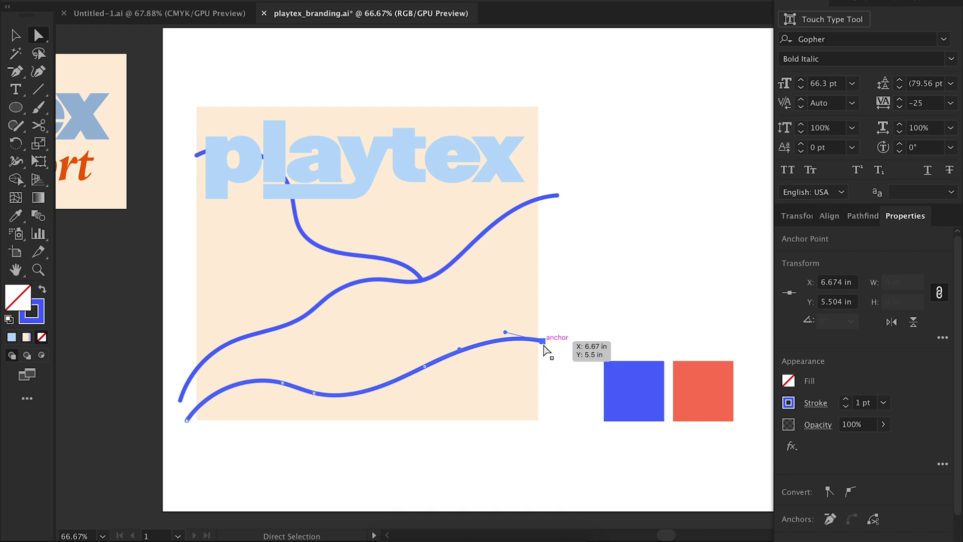
{"action": "key", "text": "p"}
{"action": "left_click", "coordinate": [543, 420]}
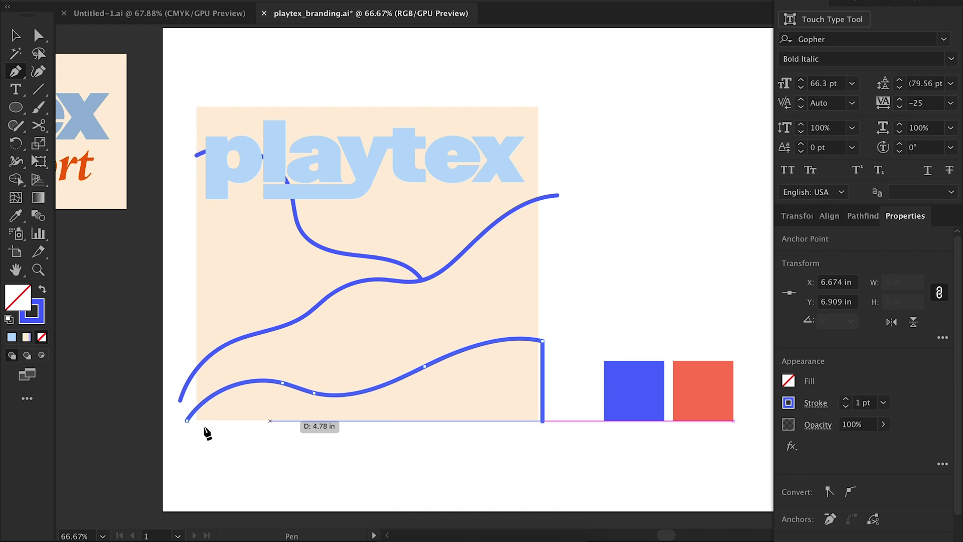
{"action": "left_click", "coordinate": [187, 420]}
{"action": "key", "text": "shift+x"}
Close the middle curve around the panel's bottom, fill it with the salmon swatch color and send it behind the lowest wave.
{"action": "left_click", "coordinate": [180, 401]}
{"action": "left_click", "coordinate": [180, 421]}
{"action": "left_click", "coordinate": [553, 421]}
{"action": "left_click", "coordinate": [557, 195]}
{"action": "left_click", "coordinate": [712, 381]}
{"action": "key", "text": "super+bracketleft"}
Close the upper curve down along the panel's bottom and left side, and fill it solid blue.
{"action": "left_click", "coordinate": [421, 279], "text": "super"}
{"action": "key", "text": "p"}
{"action": "left_click", "coordinate": [422, 279]}
{"action": "left_click", "coordinate": [422, 422]}
{"action": "left_click", "coordinate": [181, 421]}
{"action": "left_click", "coordinate": [197, 155]}
{"action": "key", "text": "shift+x"}
Slightly round the corners of the playtex wordmark's letters.
{"action": "left_click", "coordinate": [492, 163]}
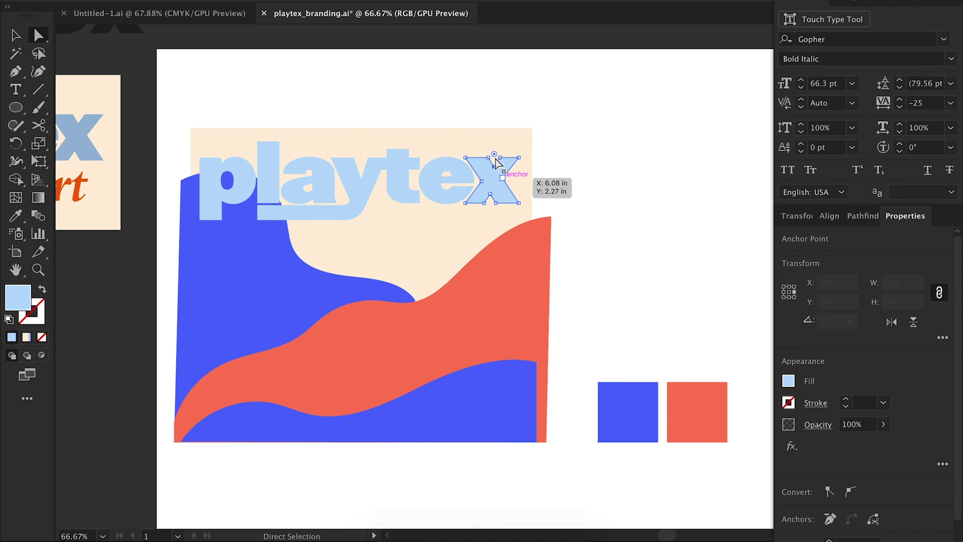
{"action": "key", "text": "ctrl+="}
{"action": "key", "text": "ctrl+="}
{"action": "key", "text": "ctrl+="}
{"action": "key", "text": "a"}
{"action": "key", "text": "ctrl+minus"}
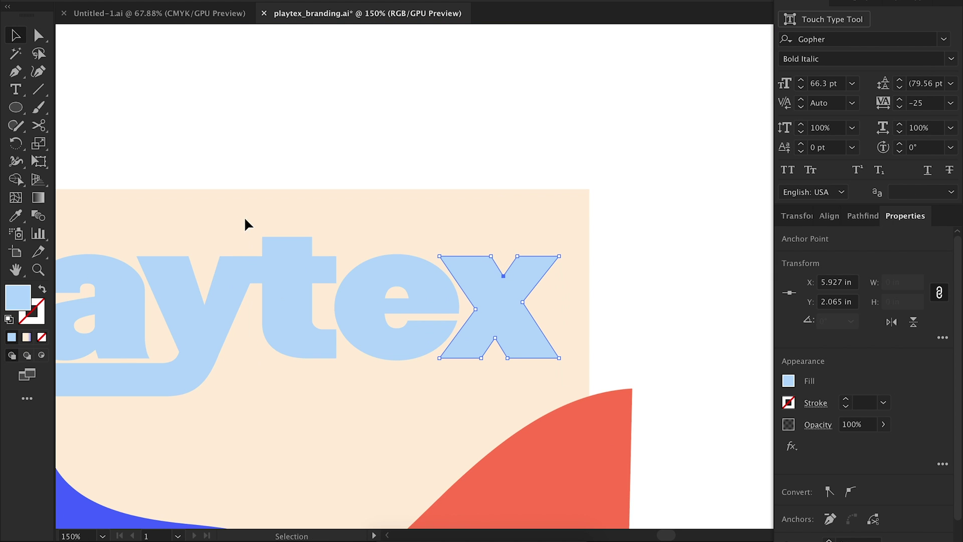
{"action": "left_click", "coordinate": [447, 136]}
{"action": "left_click", "coordinate": [404, 314]}
{"action": "key", "text": "a"}
{"action": "left_click_drag", "start_coordinate": [273, 248], "coordinate": [275, 251]}
{"action": "left_click", "coordinate": [326, 132]}
{"action": "key", "text": "ctrl+minus"}
{"action": "key", "text": "ctrl+minus"}
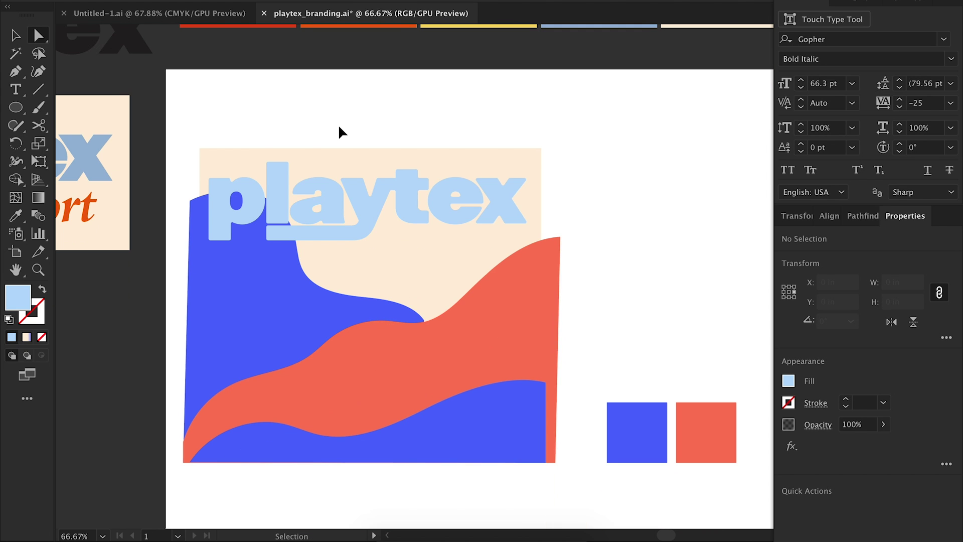
Try shifting the tip of the upper blue shape where it meets the salmon wave.
{"action": "left_click_drag", "start_coordinate": [557, 269], "coordinate": [592, 250]}
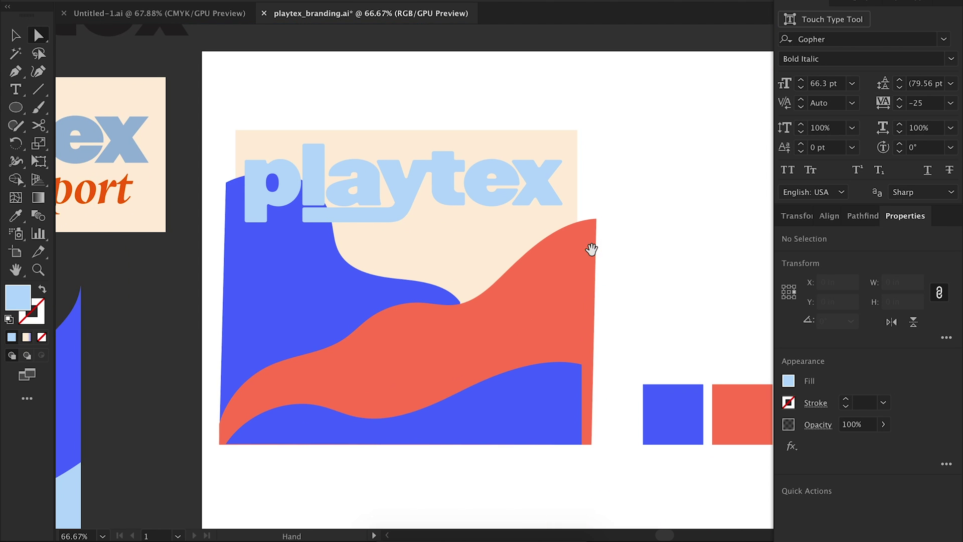
{"action": "key", "text": "ctrl+plus"}
{"action": "scroll", "coordinate": [593, 253], "scroll_direction": "down", "scroll_amount": 2}
{"action": "left_click", "coordinate": [416, 274]}
{"action": "left_click_drag", "start_coordinate": [431, 281], "coordinate": [438, 287]}
{"action": "key", "text": "ctrl+z"}
{"action": "left_click", "coordinate": [708, 296]}
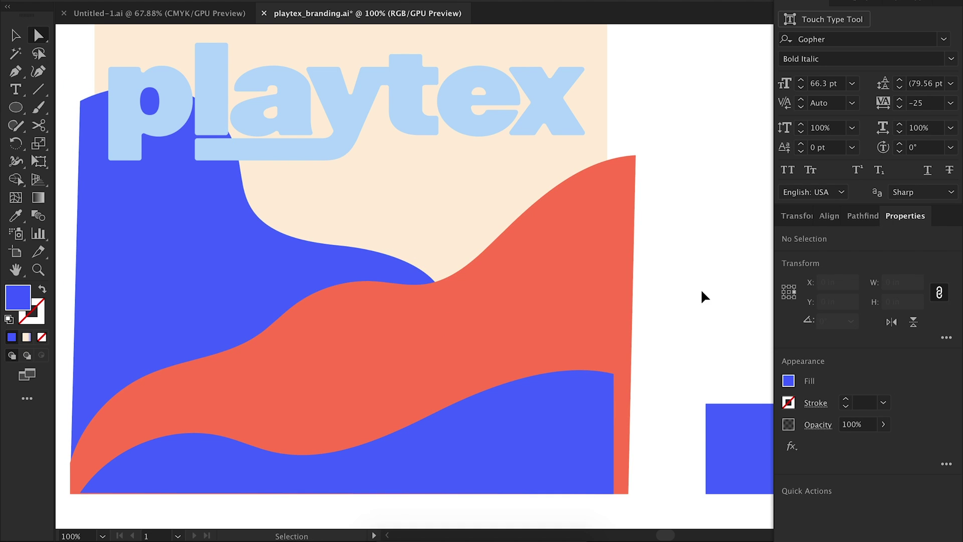
Try the Summer Lily yellow on the middle wave.
{"action": "key", "text": "ctrl+minus"}
{"action": "key", "text": "ctrl+minus"}
{"action": "left_click_drag", "start_coordinate": [703, 296], "coordinate": [569, 426]}
{"action": "key", "text": "v"}
{"action": "left_click", "coordinate": [301, 431]}
{"action": "left_click", "coordinate": [383, 183]}
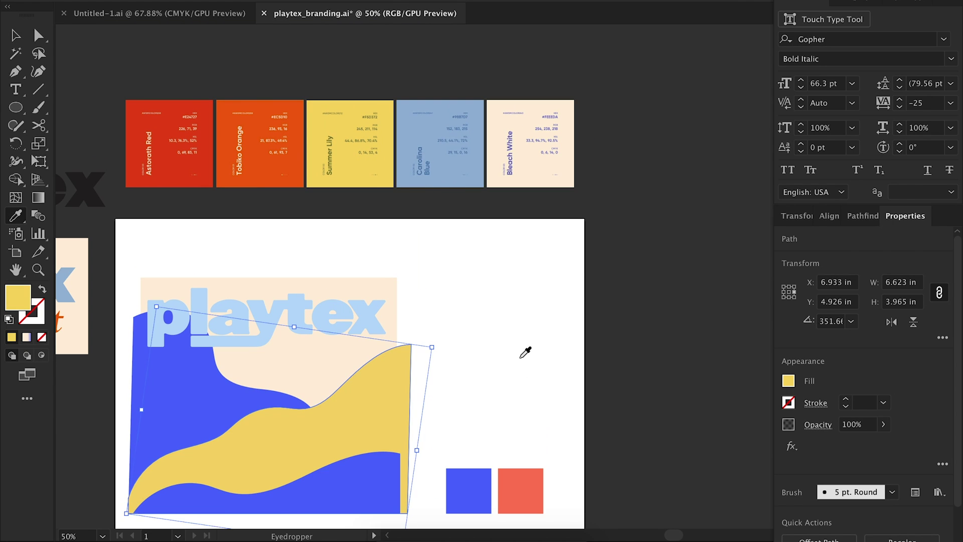
Fill the middle wave with Tobiko Orange and shift its hue toward a lighter, yellower orange.
{"action": "left_click", "coordinate": [286, 168]}
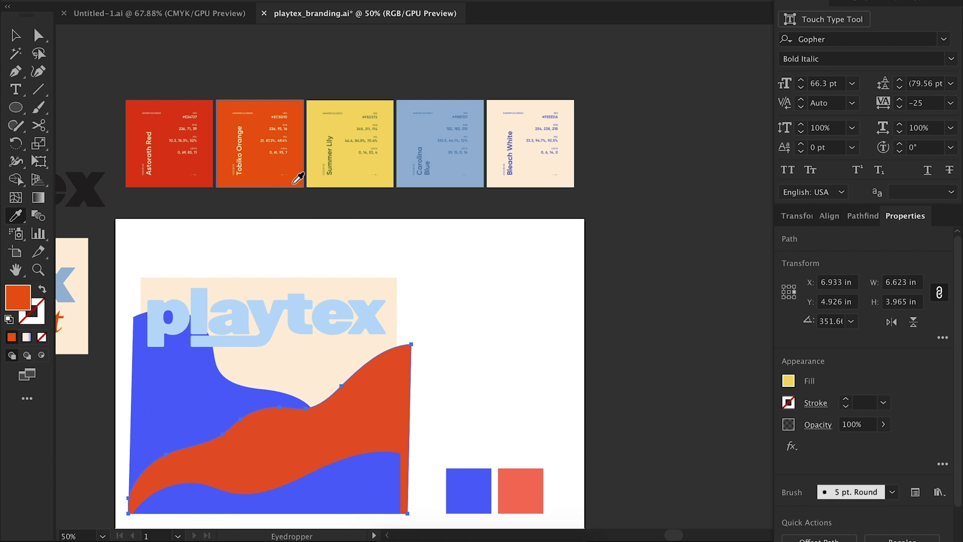
{"action": "key", "text": "v"}
{"action": "scroll", "coordinate": [128, 290], "scroll_direction": "down", "scroll_amount": 3}
{"action": "double_click", "coordinate": [20, 306]}
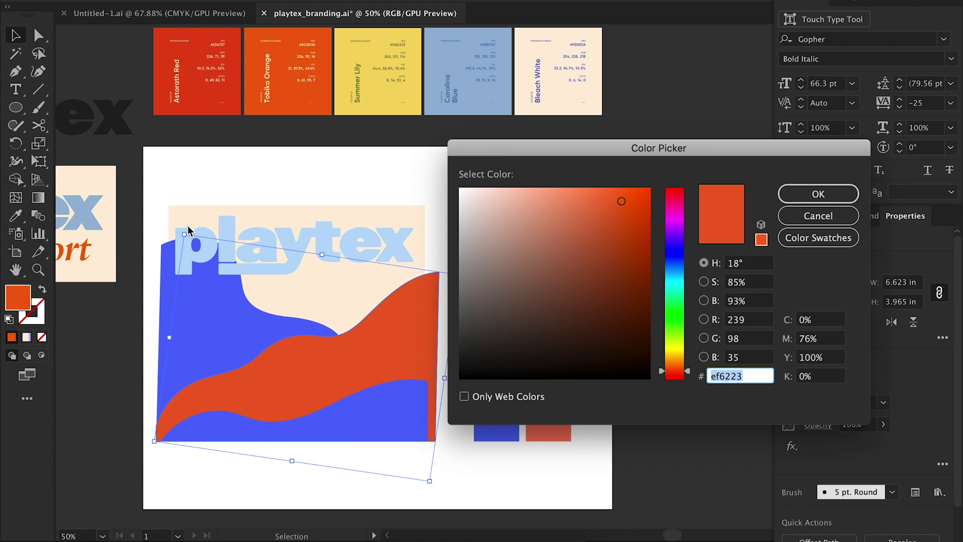
{"action": "left_click_drag", "start_coordinate": [688, 374], "coordinate": [687, 361]}
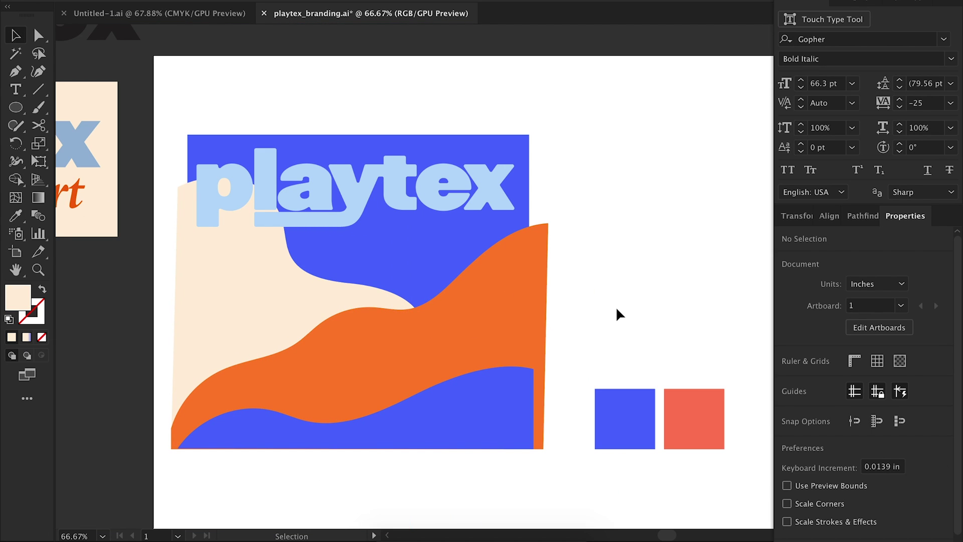
Try the cream color of the upper wave on the bottom wave.
{"action": "left_click", "coordinate": [175, 14]}
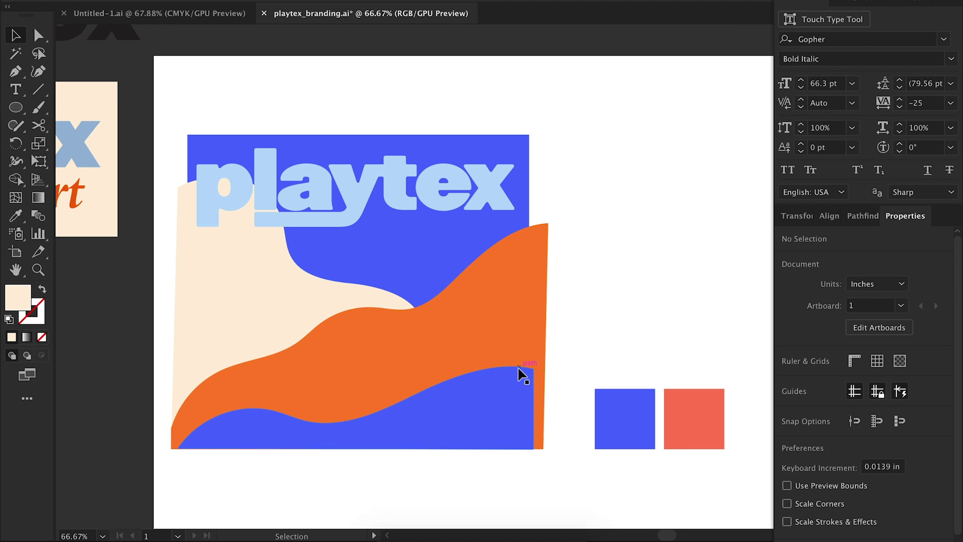
{"action": "left_click", "coordinate": [279, 298]}
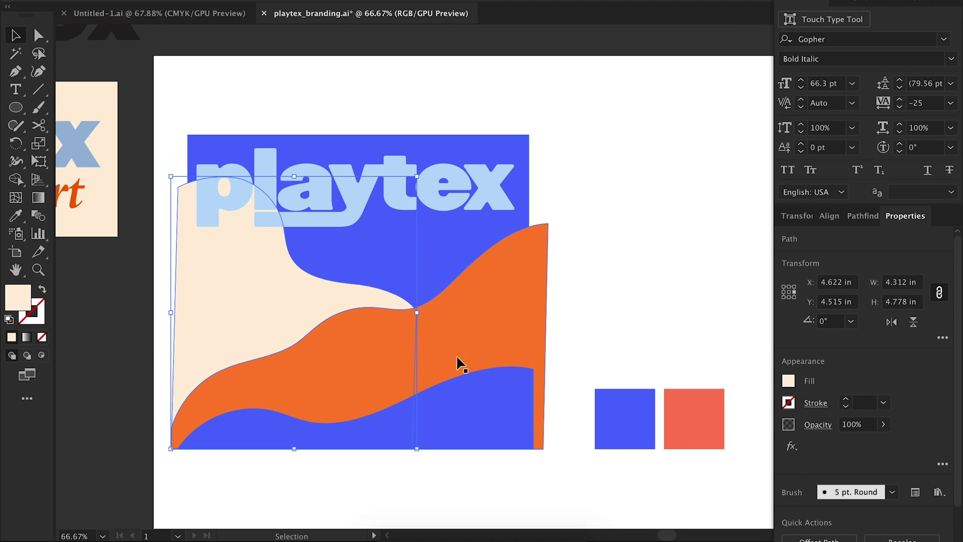
{"action": "left_click", "coordinate": [523, 418]}
Recolor the cream wave behind the wordmark's first letters to a lilac pink by shifting its hue and saturation.
{"action": "double_click", "coordinate": [303, 312]}
{"action": "double_click", "coordinate": [20, 298]}
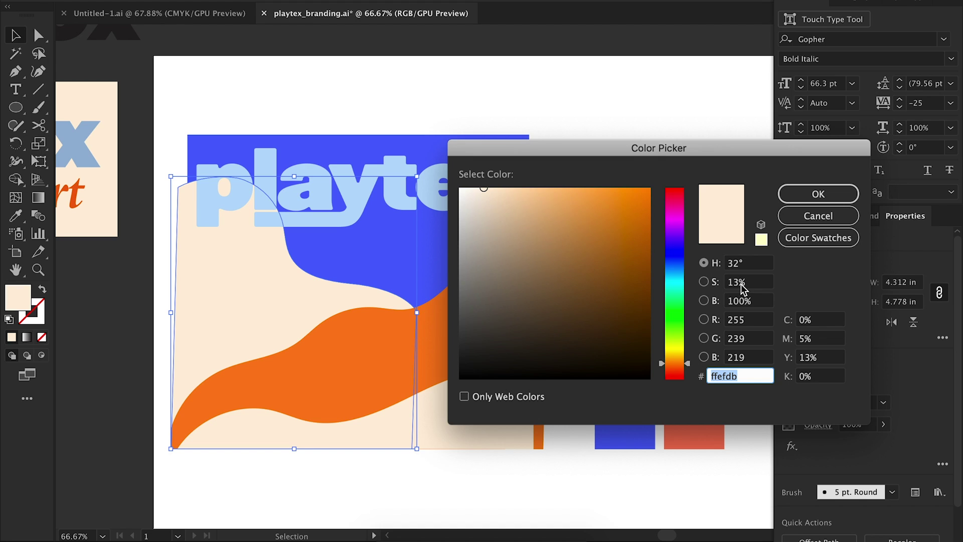
{"action": "mouse_move", "coordinate": [675, 219]}
{"action": "left_mouse_down"}
{"action": "mouse_move", "coordinate": [676, 232]}
{"action": "mouse_move", "coordinate": [677, 224]}
{"action": "left_mouse_up"}
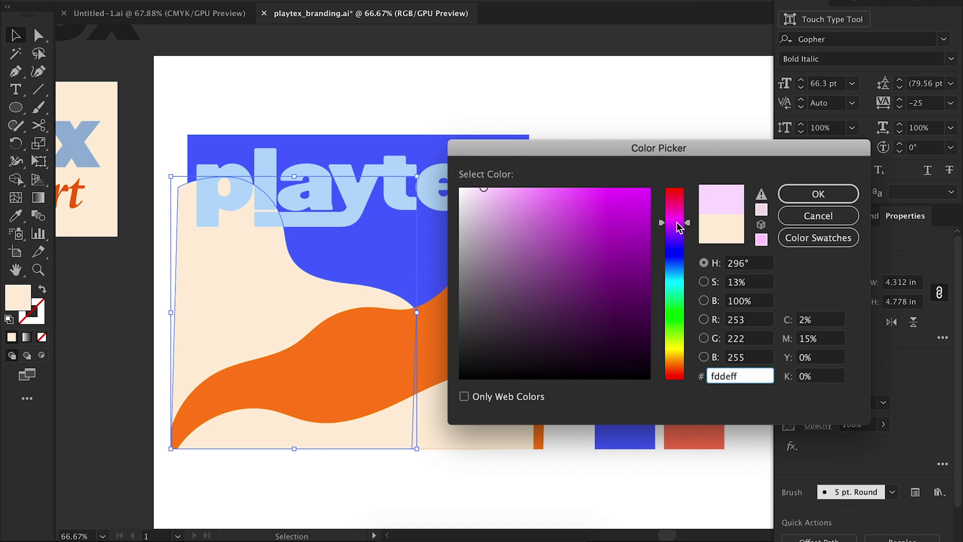
{"action": "left_click", "coordinate": [523, 203]}
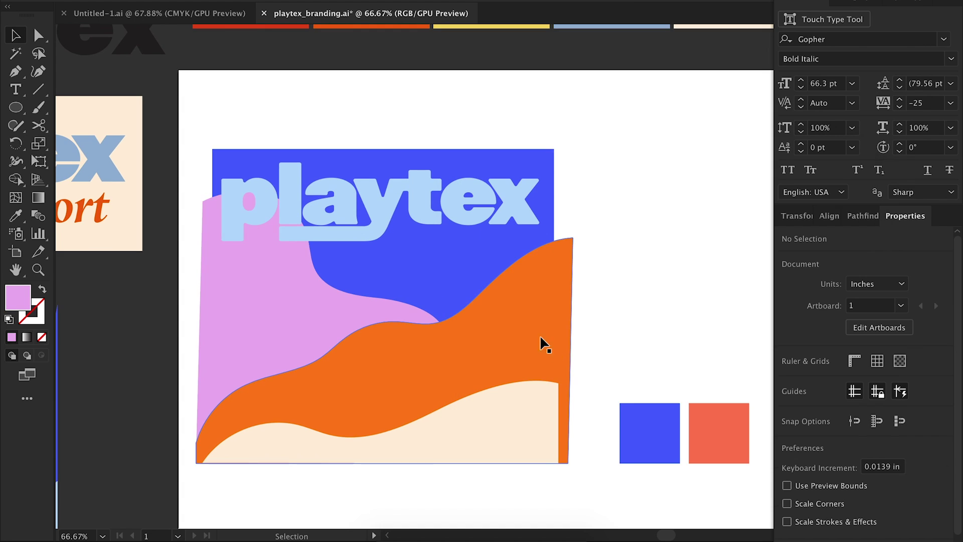
Fill the bottom wave with the light blue sampled from the playtex wordmark.
{"action": "left_click_drag", "start_coordinate": [564, 337], "coordinate": [569, 325]}
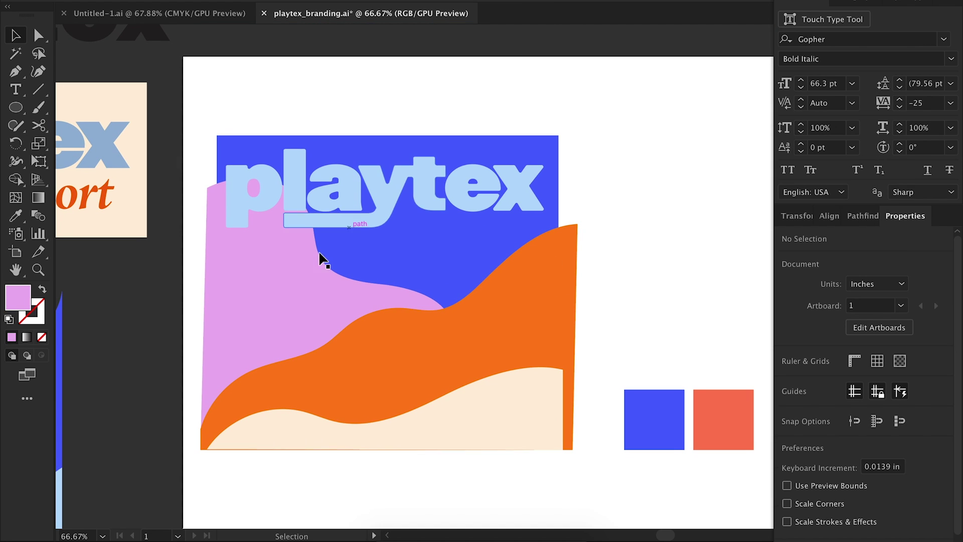
{"action": "left_click", "coordinate": [369, 203]}
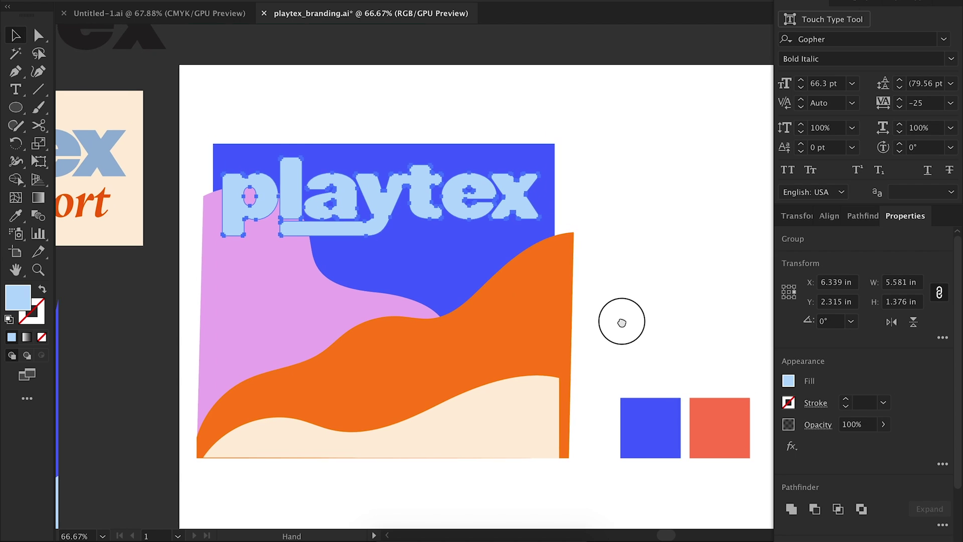
{"action": "left_click_drag", "start_coordinate": [563, 298], "coordinate": [550, 306]}
{"action": "left_click", "coordinate": [495, 410]}
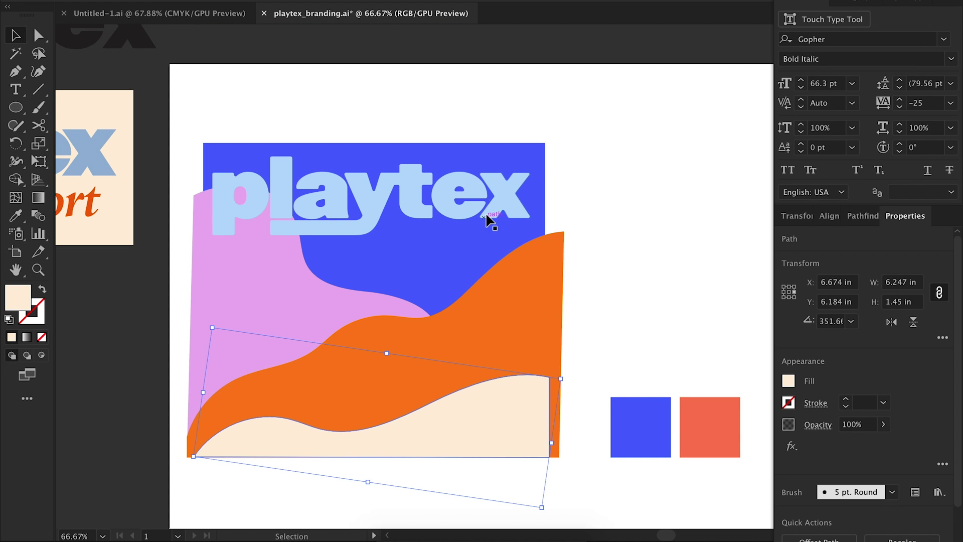
{"action": "left_click", "coordinate": [488, 197]}
{"action": "key", "text": "v"}
Fill the playtex wordmark with the Bleach White color sampled from the palette.
{"action": "left_click", "coordinate": [518, 210]}
{"action": "left_click_drag", "start_coordinate": [584, 219], "coordinate": [452, 371]}
{"action": "key", "text": "i"}
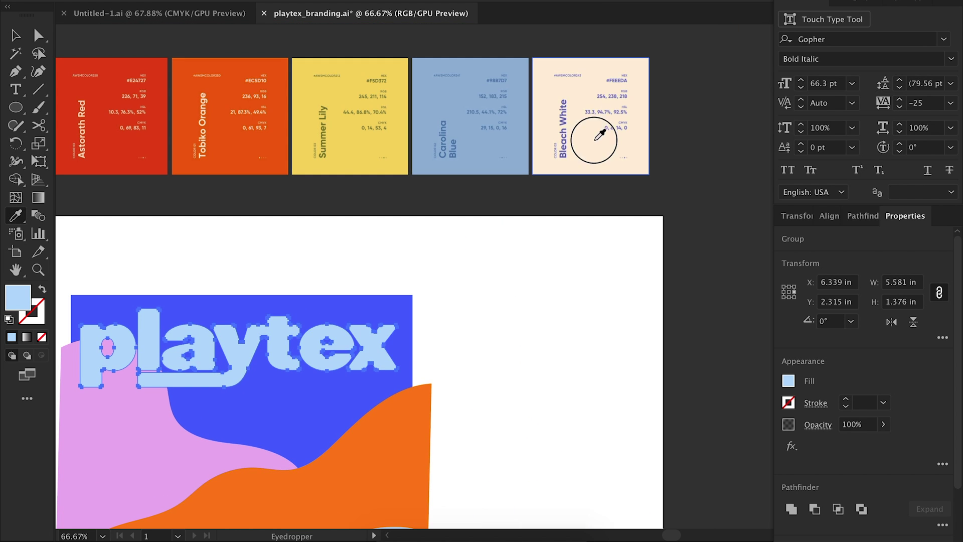
{"action": "left_click", "coordinate": [594, 137]}
{"action": "left_click_drag", "start_coordinate": [504, 296], "coordinate": [577, 228]}
{"action": "key", "text": "v"}
{"action": "left_click", "coordinate": [646, 279]}
{"action": "left_click_drag", "start_coordinate": [663, 302], "coordinate": [673, 230]}
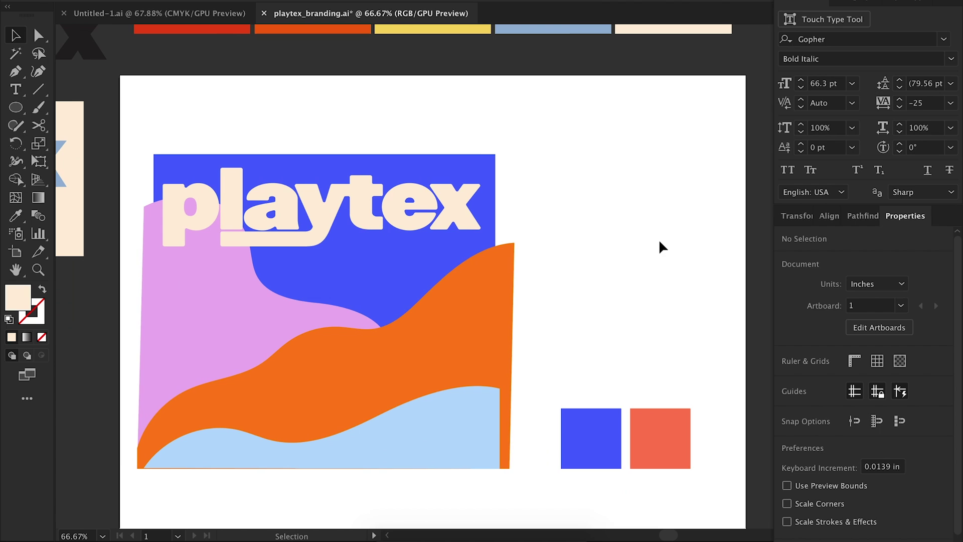
Lower the top edge of the lilac wave so the shape is about 4.45 in high.
{"action": "key", "text": "super+="}
{"action": "scroll", "coordinate": [660, 246], "scroll_direction": "left", "scroll_amount": 5}
{"action": "scroll", "coordinate": [661, 247], "scroll_direction": "down", "scroll_amount": 1}
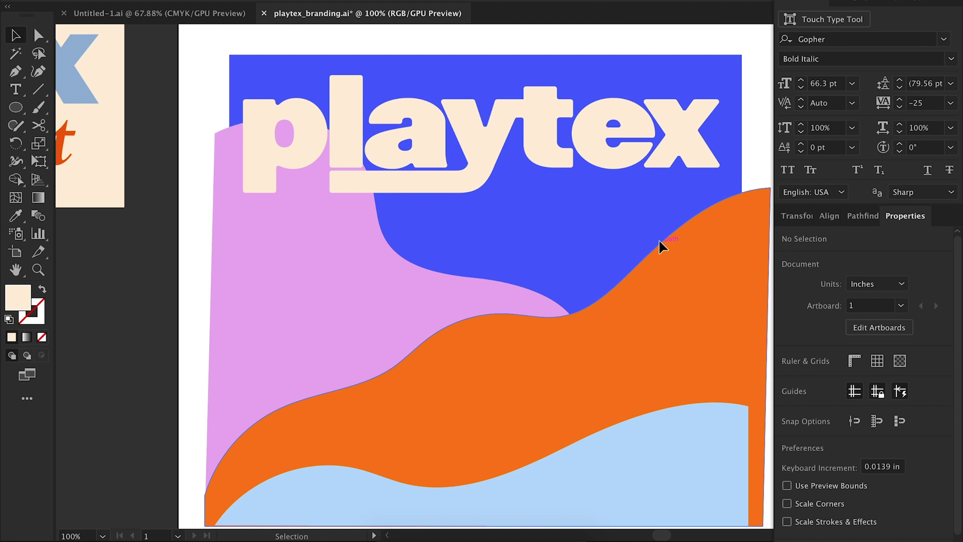
{"action": "key", "text": "ctrl+minus"}
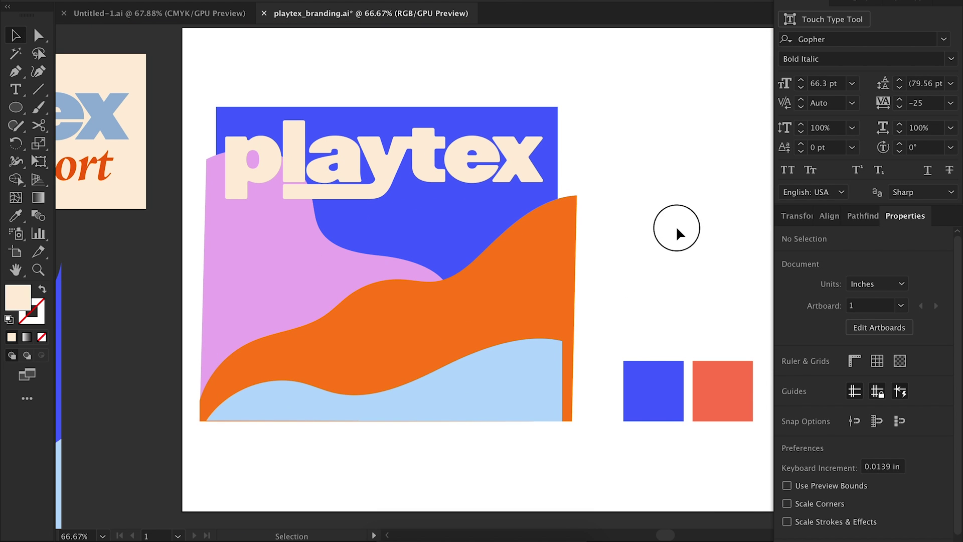
{"action": "left_click_drag", "start_coordinate": [342, 127], "coordinate": [341, 144]}
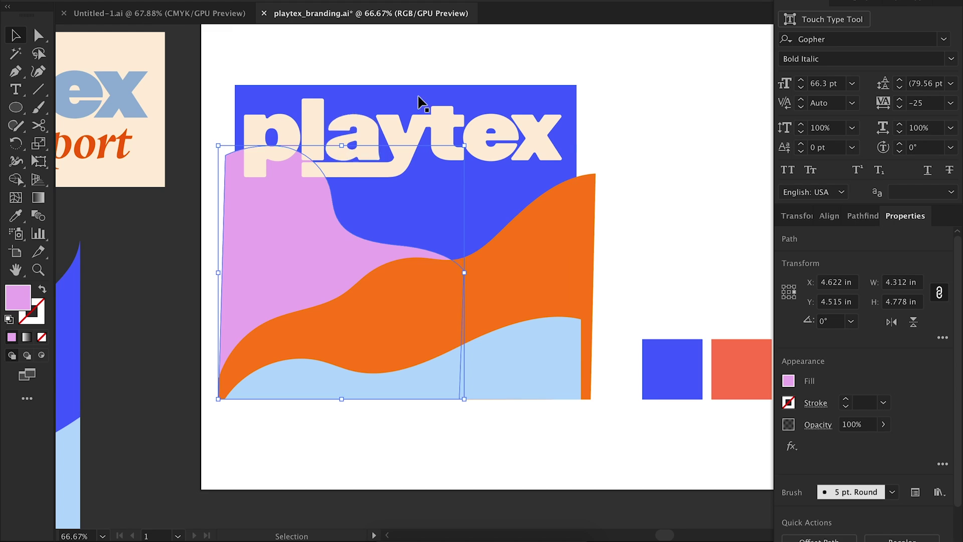
{"action": "left_click", "coordinate": [703, 146]}
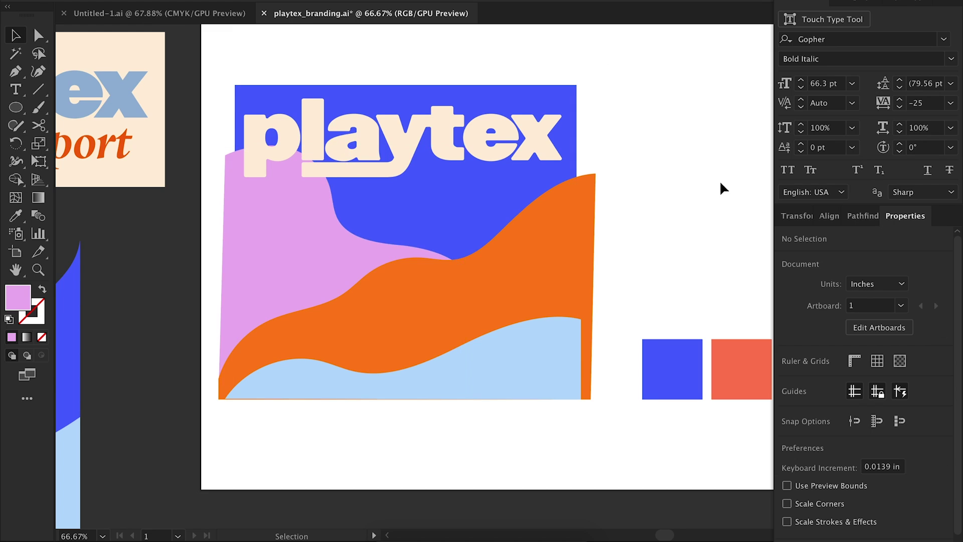
Reshape the lilac wave's crest beneath the wordmark by adjusting its curve handles and lowering its upper corner.
{"action": "scroll", "coordinate": [617, 219], "scroll_direction": "right", "scroll_amount": 3}
{"action": "left_click", "coordinate": [236, 207]}
{"action": "key", "text": "a"}
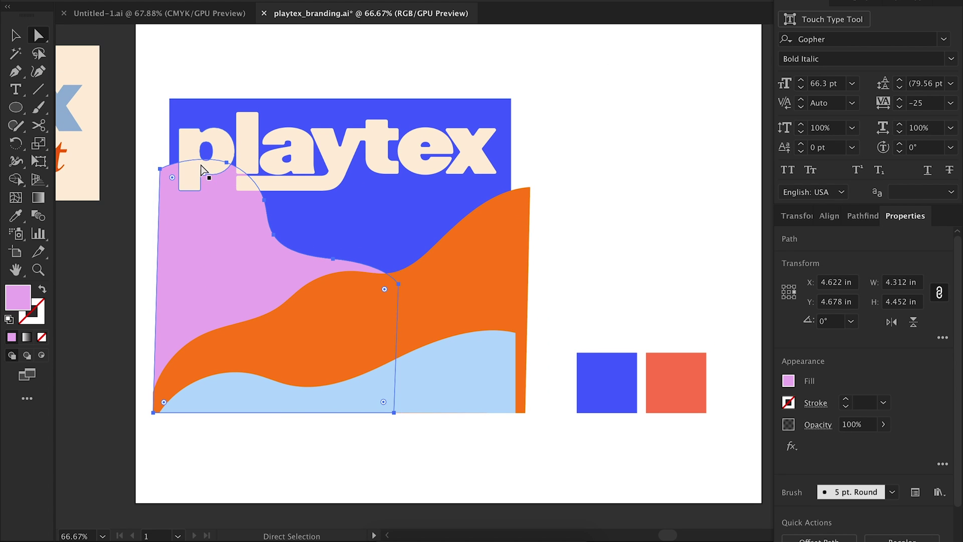
{"action": "left_click", "coordinate": [265, 200]}
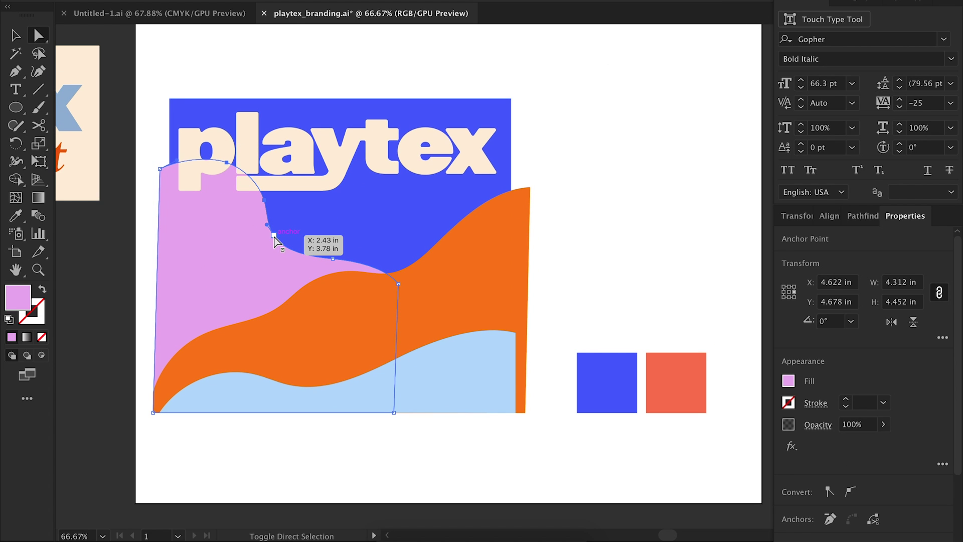
{"action": "left_click_drag", "start_coordinate": [270, 211], "coordinate": [249, 201]}
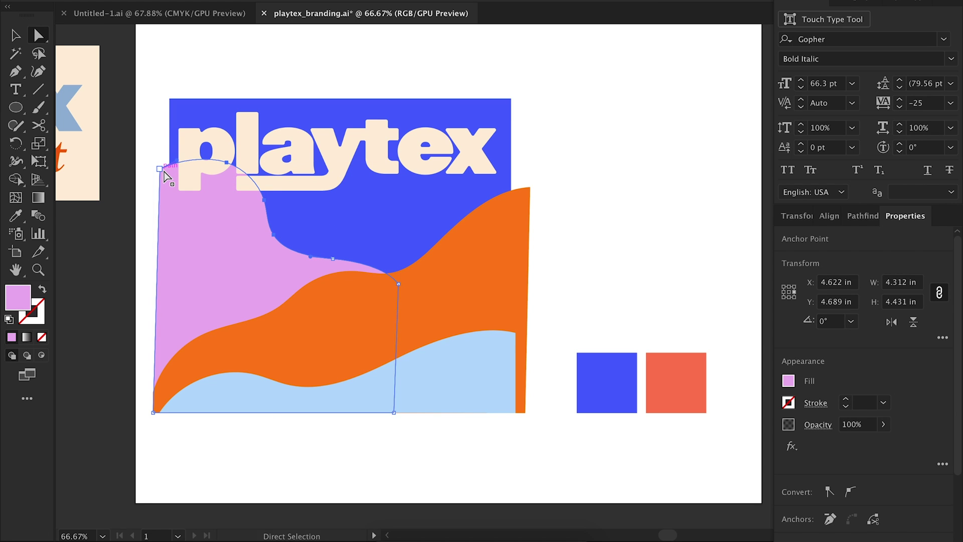
{"action": "mouse_move", "coordinate": [161, 171]}
{"action": "left_mouse_down"}
{"action": "mouse_move", "coordinate": [150, 174]}
{"action": "mouse_move", "coordinate": [159, 177]}
{"action": "left_mouse_up"}
{"action": "left_click", "coordinate": [678, 209]}
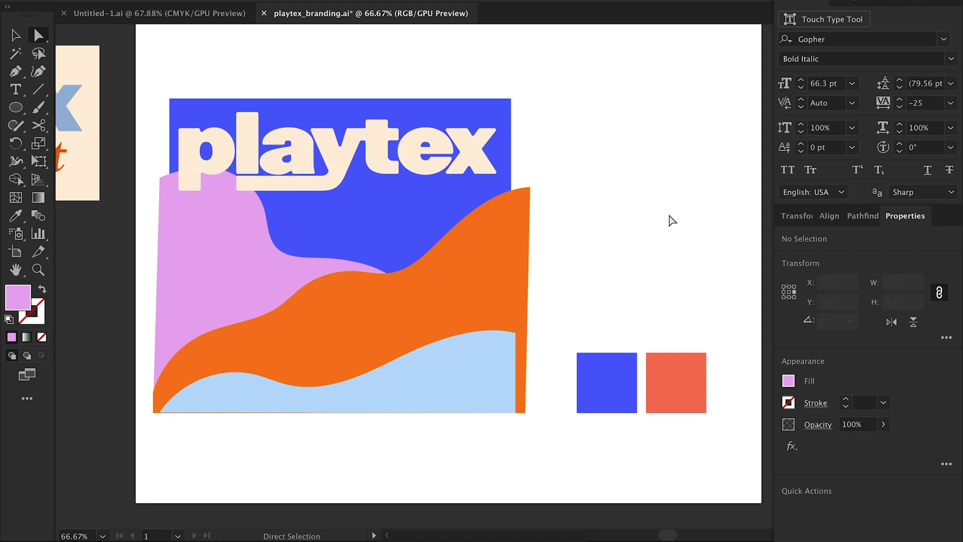
Remove two anchor points from the lilac wave's descending slope and adjust the remaining handles into a smooth curve.
{"action": "left_click", "coordinate": [232, 266]}
{"action": "key", "text": "p"}
{"action": "left_click", "coordinate": [275, 245]}
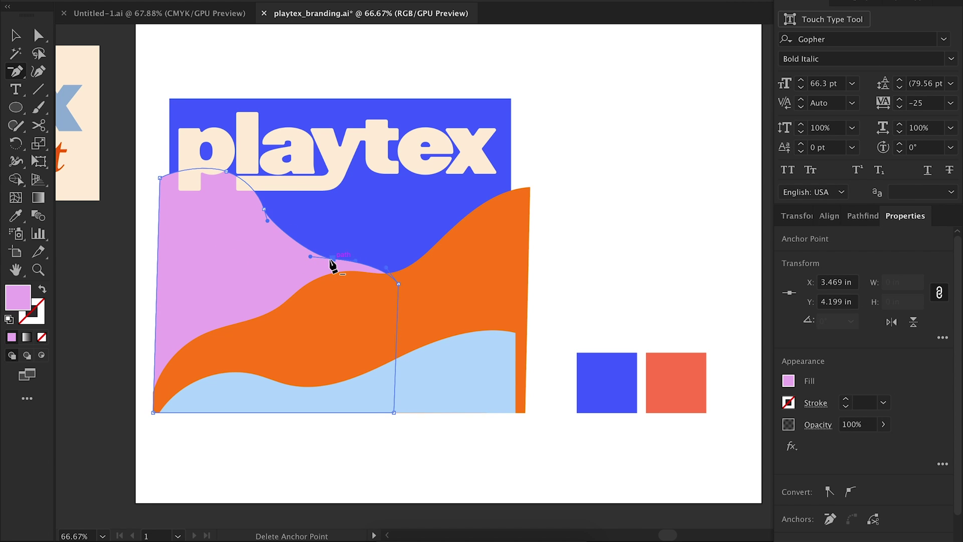
{"action": "left_click", "coordinate": [332, 259]}
{"action": "key", "text": "a"}
{"action": "left_click_drag", "start_coordinate": [268, 221], "coordinate": [276, 258]}
{"action": "left_click_drag", "start_coordinate": [386, 268], "coordinate": [335, 228]}
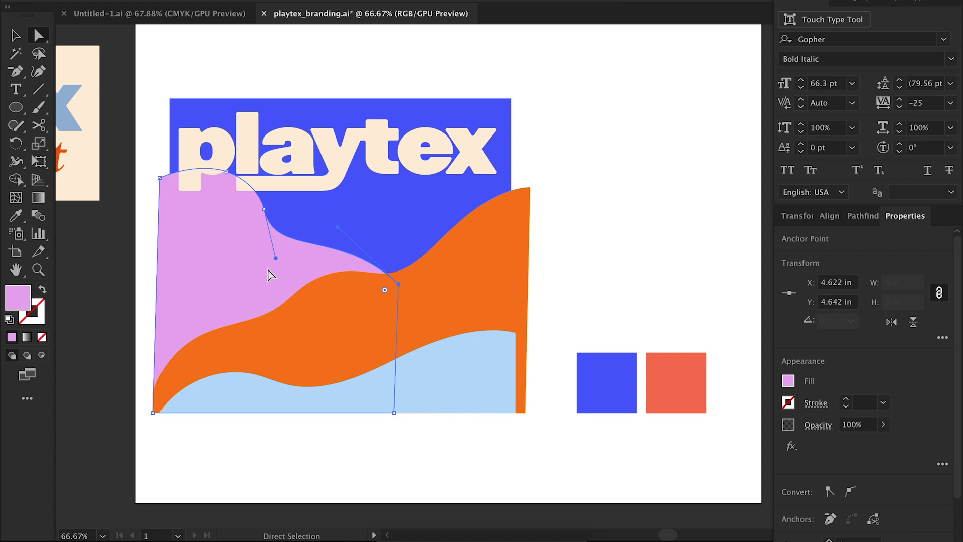
{"action": "left_click_drag", "start_coordinate": [276, 258], "coordinate": [286, 261]}
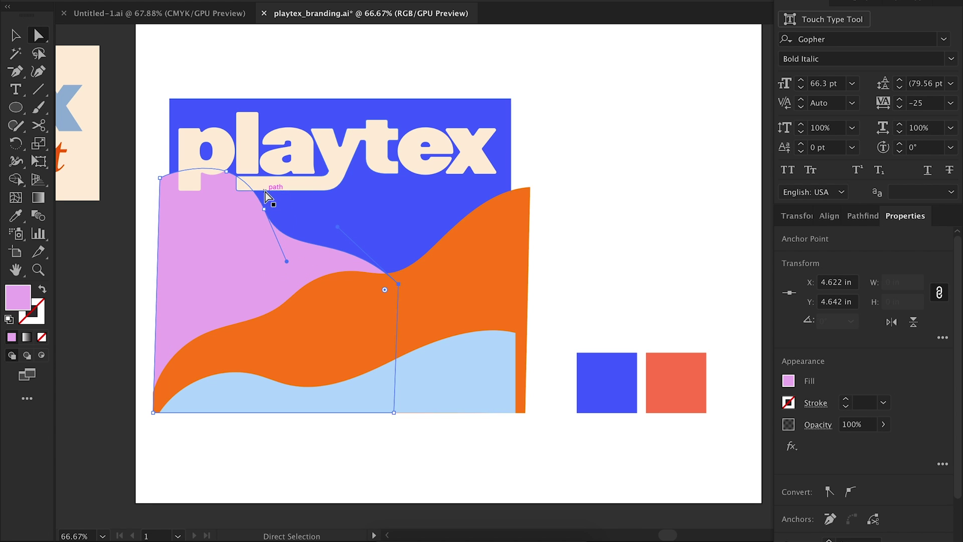
Refine the lilac wave's shoulder below the wordmark by nudging its anchor point and handle.
{"action": "left_click", "coordinate": [265, 208]}
{"action": "left_click_drag", "start_coordinate": [270, 208], "coordinate": [260, 183]}
{"action": "left_click", "coordinate": [266, 207]}
{"action": "left_click", "coordinate": [692, 179]}
{"action": "left_click_drag", "start_coordinate": [633, 233], "coordinate": [687, 288]}
{"action": "left_click", "coordinate": [322, 301]}
{"action": "left_click", "coordinate": [324, 261]}
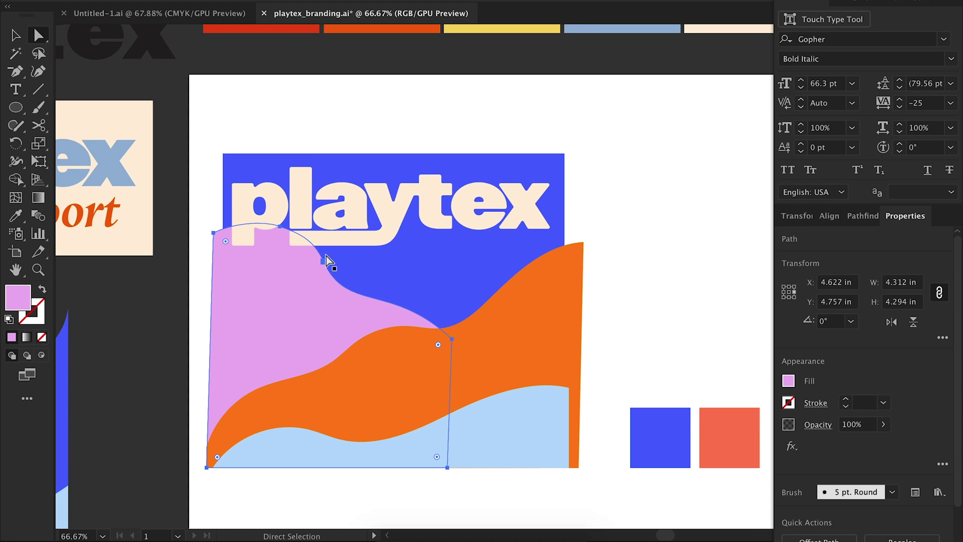
{"action": "left_click_drag", "start_coordinate": [322, 263], "coordinate": [324, 266]}
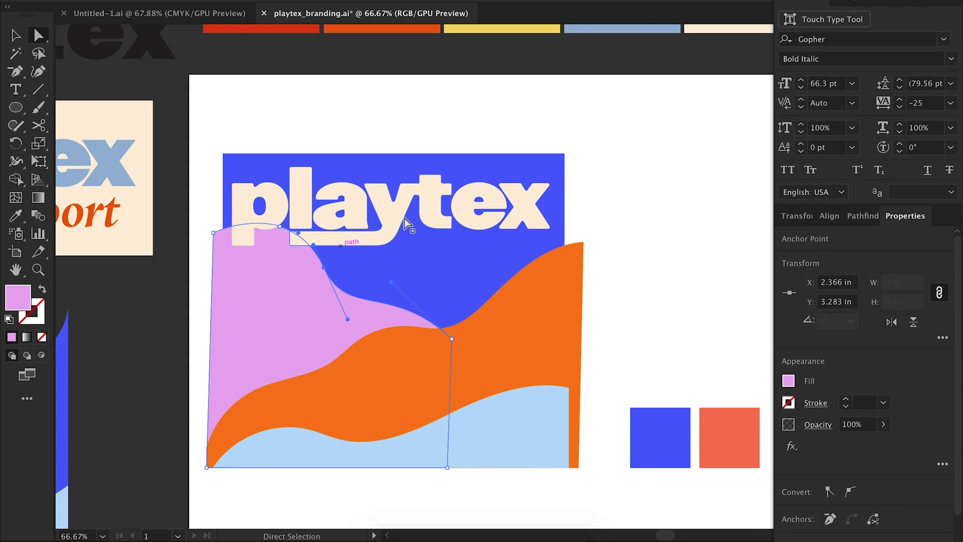
{"action": "left_click", "coordinate": [723, 294]}
{"action": "left_click_drag", "start_coordinate": [705, 296], "coordinate": [657, 285]}
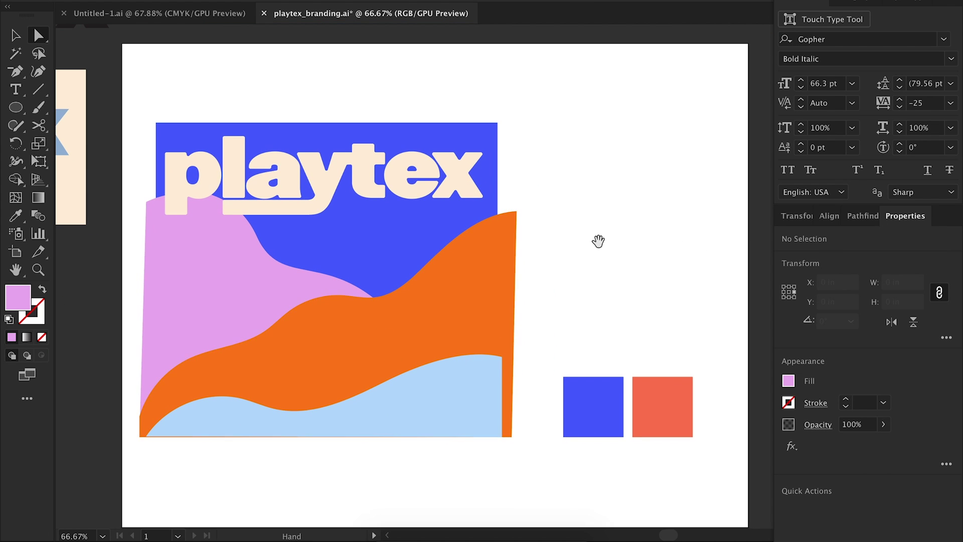
Add the text "sport" in Gopher Bold Italic and place it beneath the end of the playtex wordmark.
{"action": "left_click_drag", "start_coordinate": [513, 249], "coordinate": [510, 266]}
{"action": "key", "text": "t"}
{"action": "left_click", "coordinate": [344, 257]}
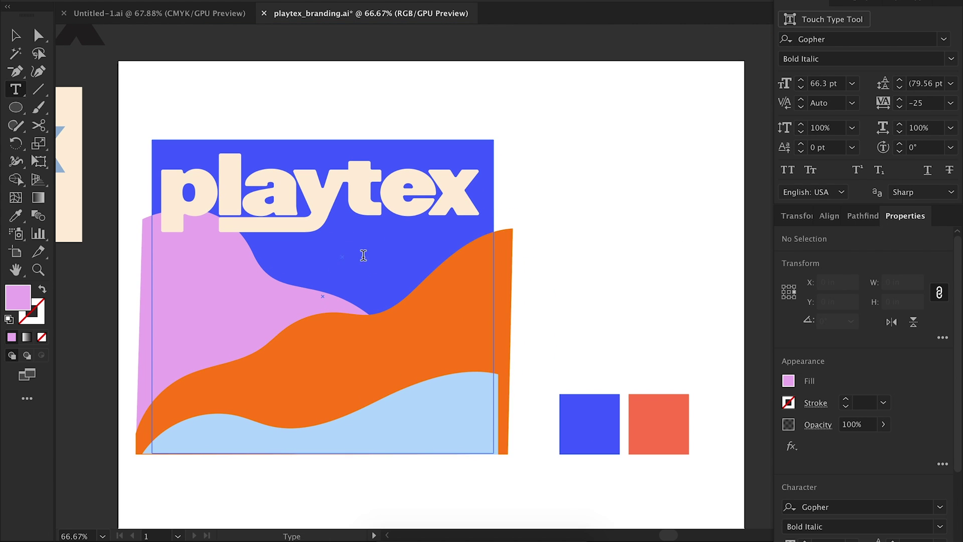
{"action": "type", "text": "sport"}
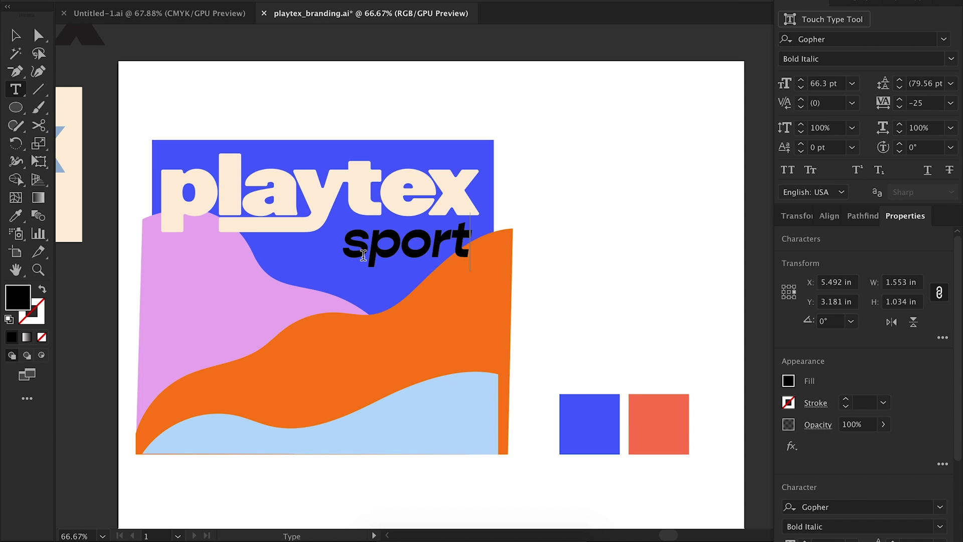
{"action": "key", "text": "Escape"}
{"action": "mouse_move", "coordinate": [449, 245]}
{"action": "left_mouse_down"}
{"action": "mouse_move", "coordinate": [441, 240]}
{"action": "mouse_move", "coordinate": [458, 240]}
{"action": "mouse_move", "coordinate": [454, 187]}
{"action": "mouse_move", "coordinate": [454, 239]}
{"action": "left_mouse_up"}
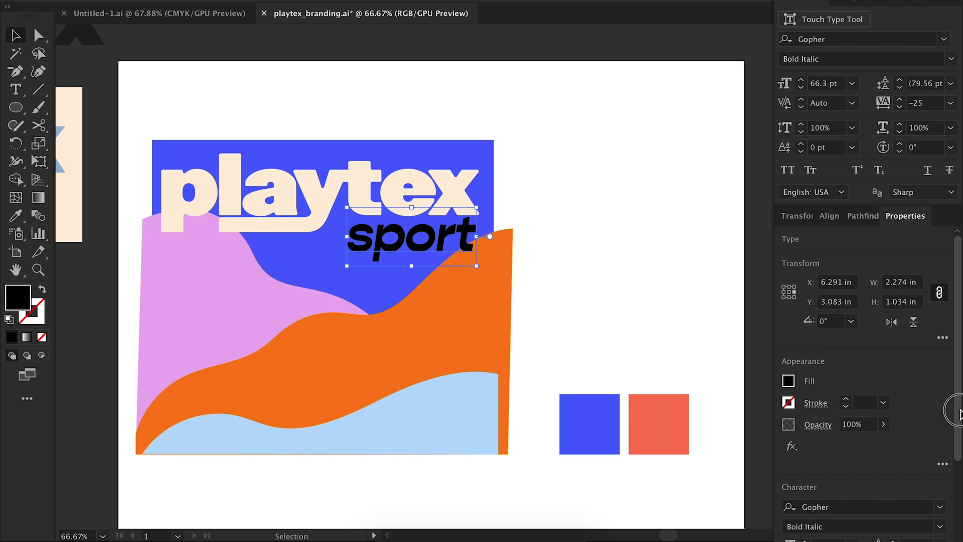
Set the sport text in all caps, scale it to 47.55 pt, and position it under the "tex" letters.
{"action": "left_click_drag", "start_coordinate": [961, 410], "coordinate": [958, 506]}
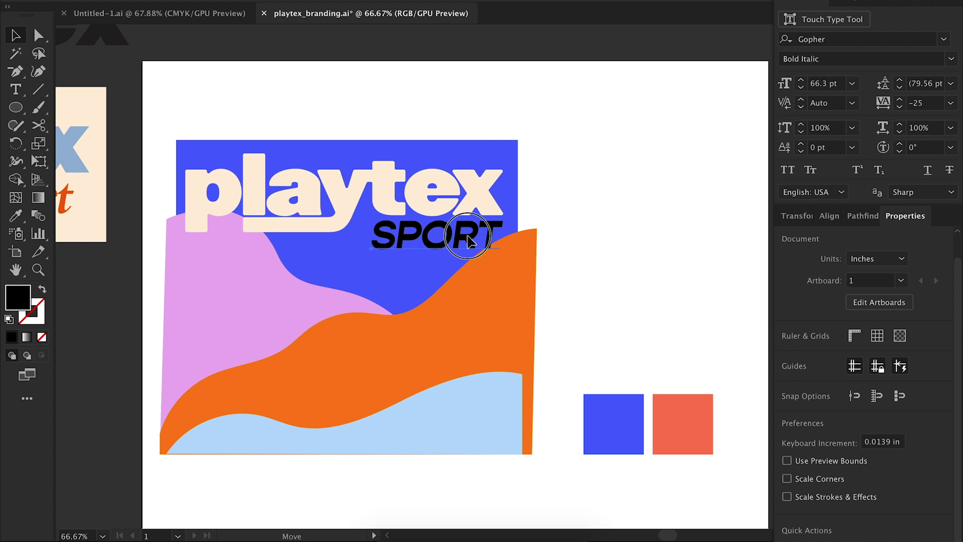
{"action": "left_click_drag", "start_coordinate": [523, 262], "coordinate": [488, 260]}
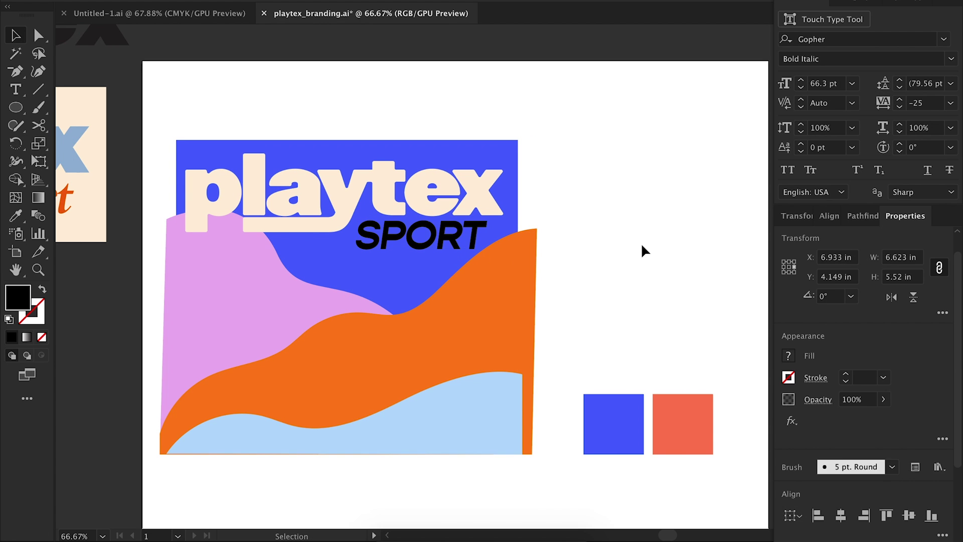
{"action": "left_click", "coordinate": [695, 287]}
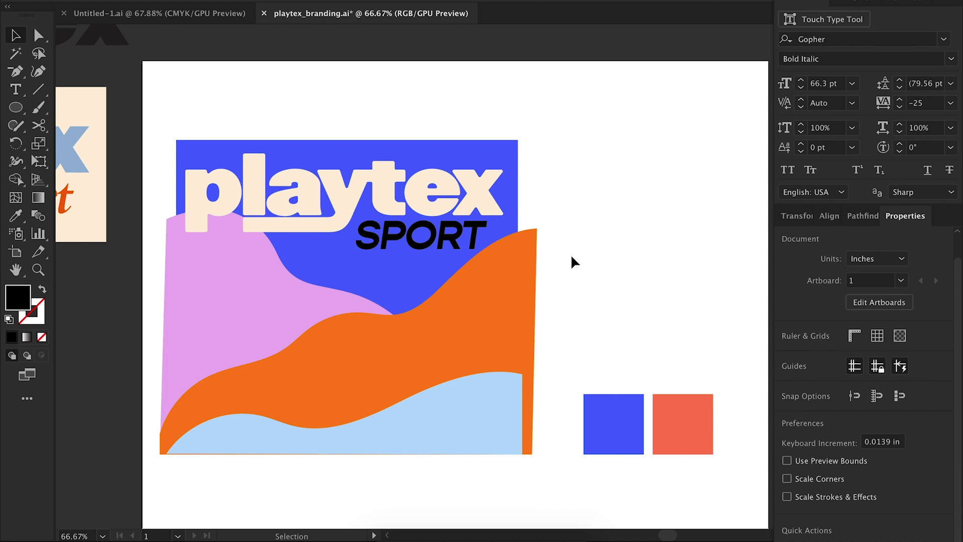
{"action": "left_click_drag", "start_coordinate": [487, 261], "coordinate": [478, 256]}
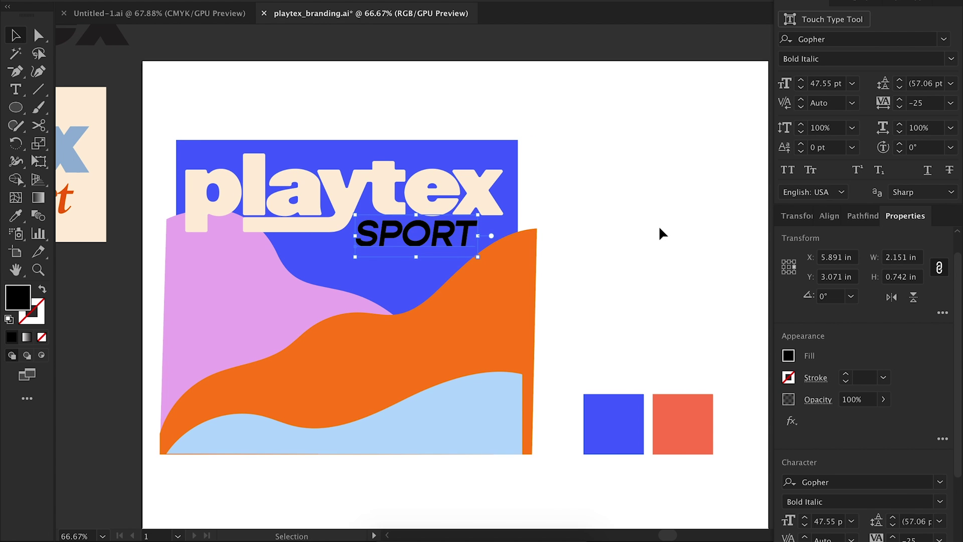
{"action": "left_click", "coordinate": [666, 234]}
Fill the SPORT text with the light blue sampled from the bottom wave.
{"action": "left_click", "coordinate": [469, 240]}
{"action": "key", "text": "i"}
{"action": "left_click", "coordinate": [501, 433]}
{"action": "key", "text": "v"}
{"action": "left_click", "coordinate": [693, 170]}
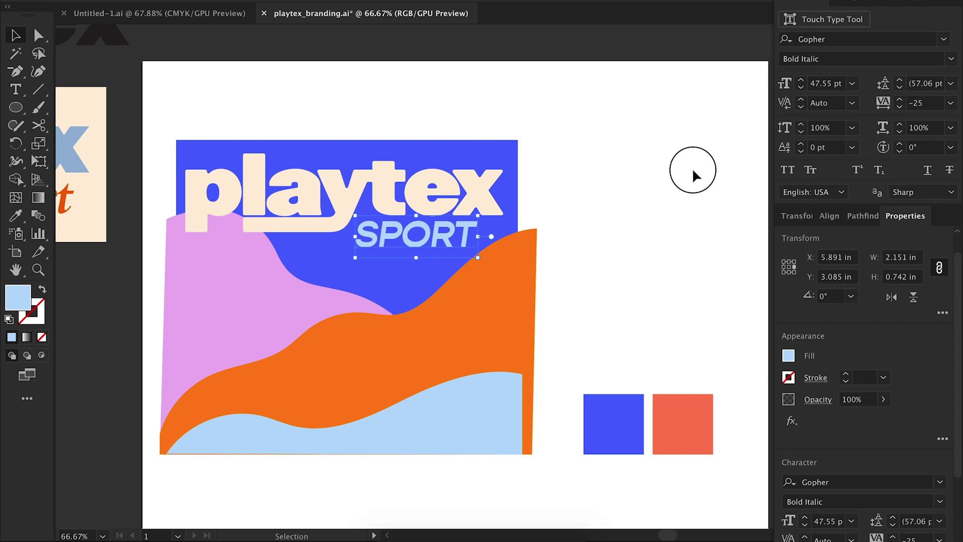
Round the corners of the joined y and t shape in the playtex wordmark, including the left end of its tail.
{"action": "key", "text": "super+equal"}
{"action": "key", "text": "super+minus"}
{"action": "key", "text": "super+equal"}
{"action": "key", "text": "super+equal"}
{"action": "key", "text": "super+equal"}
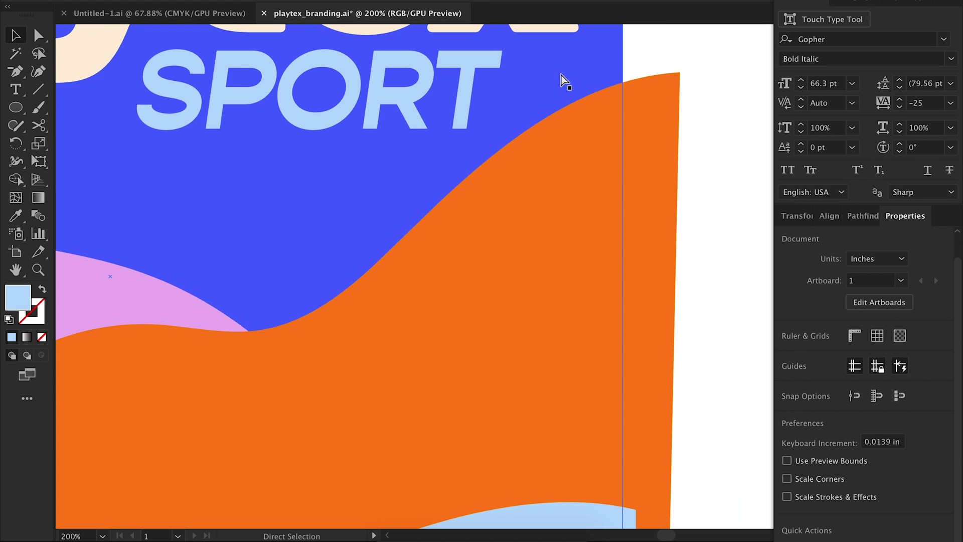
{"action": "left_click_drag", "start_coordinate": [355, 177], "coordinate": [488, 408]}
{"action": "key", "text": "a"}
{"action": "left_click", "coordinate": [347, 265]}
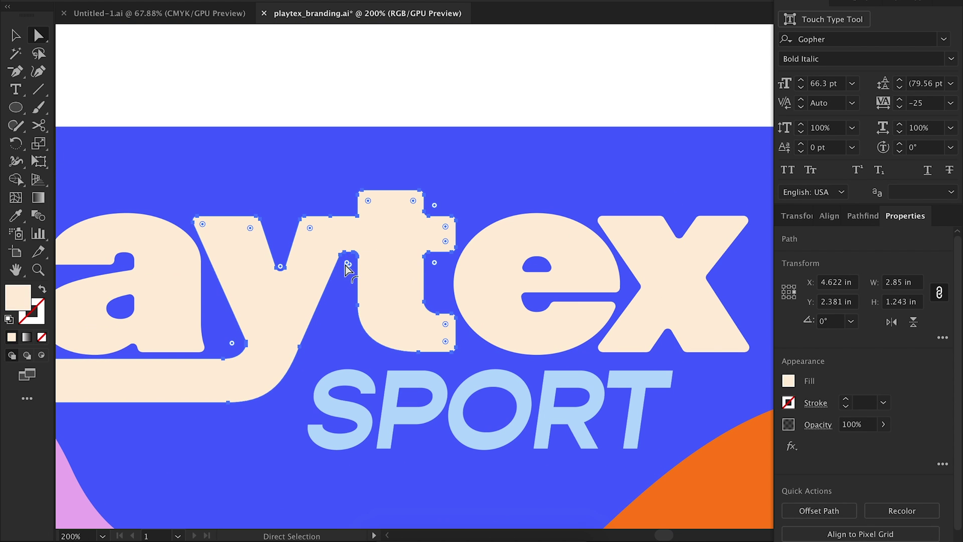
{"action": "left_click", "coordinate": [347, 264]}
{"action": "scroll", "coordinate": [349, 269], "scroll_direction": "up", "scroll_amount": 4}
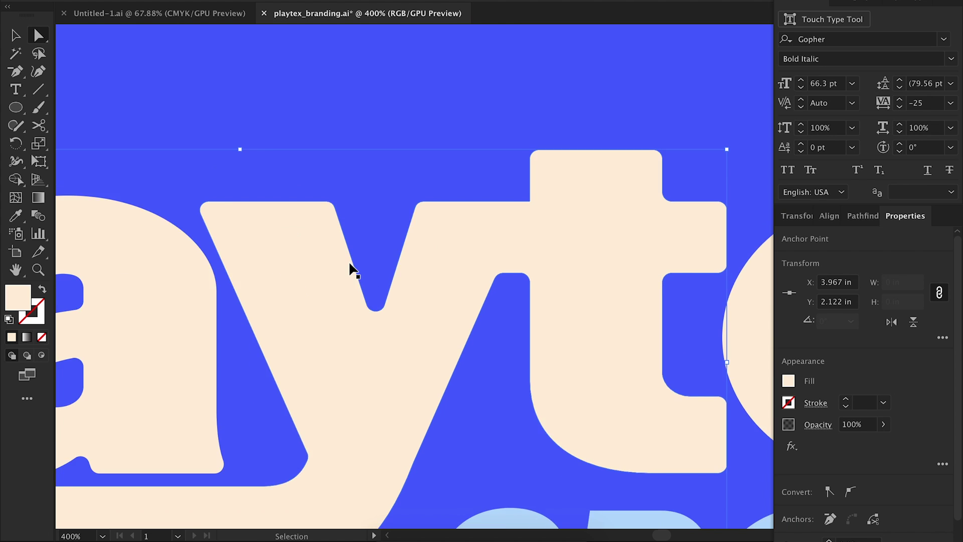
{"action": "left_click_drag", "start_coordinate": [508, 298], "coordinate": [561, 379]}
{"action": "key", "text": "ctrl+minus"}
{"action": "key", "text": "ctrl+minus"}
{"action": "key", "text": "ctrl+minus"}
{"action": "key", "text": "ctrl+minus"}
{"action": "key", "text": "ctrl+minus"}
{"action": "left_click", "coordinate": [507, 125]}
{"action": "key", "text": "ctrl+z"}
{"action": "left_click", "coordinate": [497, 91]}
{"action": "scroll", "coordinate": [339, 226], "scroll_direction": "down", "scroll_amount": 1}
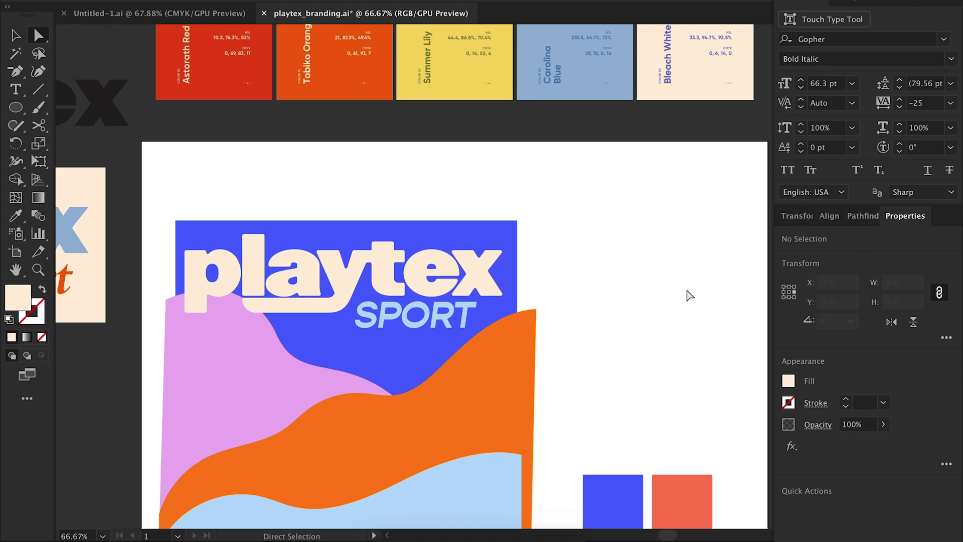
Scale the SPORT text down to 36.93 pt, position it under the "tex" letters, and save the document.
{"action": "scroll", "coordinate": [686, 288], "scroll_direction": "down", "scroll_amount": 3}
{"action": "key", "text": "ctrl+plus"}
{"action": "left_click_drag", "start_coordinate": [517, 211], "coordinate": [557, 223]}
{"action": "left_click", "coordinate": [534, 194]}
{"action": "left_click_drag", "start_coordinate": [508, 189], "coordinate": [517, 188]}
{"action": "key", "text": "ctrl+shift+a"}
{"action": "key", "text": "space"}
{"action": "left_click_drag", "start_coordinate": [628, 266], "coordinate": [676, 295]}
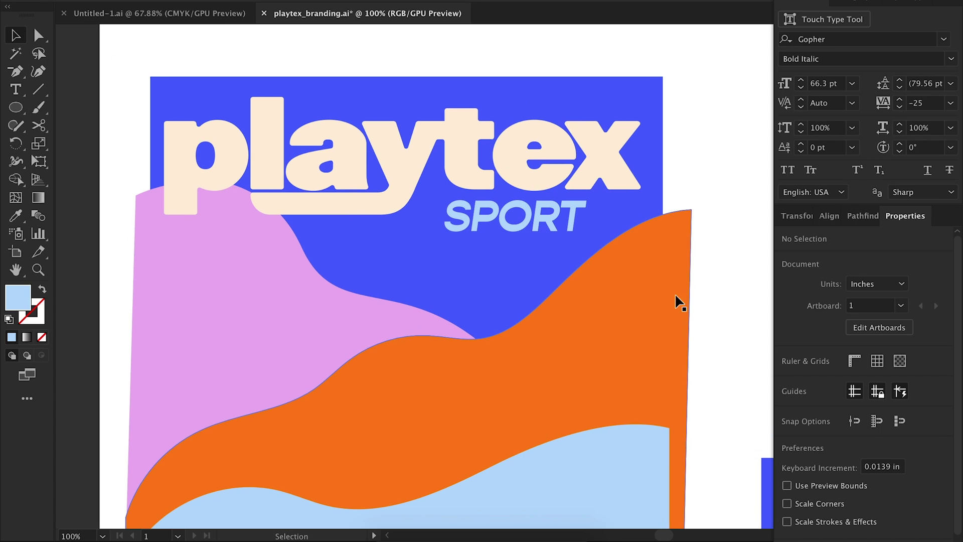
{"action": "left_click_drag", "start_coordinate": [552, 220], "coordinate": [553, 218]}
{"action": "key", "text": "ctrl+shift+a"}
{"action": "key", "text": "ctrl+minus"}
{"action": "key", "text": "ctrl+minus"}
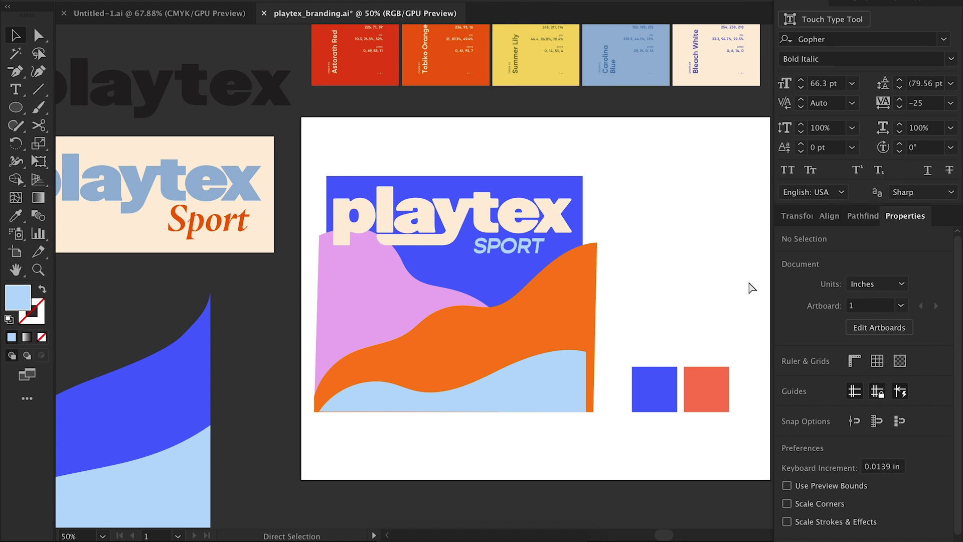
{"action": "key", "text": "ctrl+s"}
Examine the package front's layered waves and compare them with the earlier blue wave study beside the artboard.
{"action": "key", "text": "ctrl+plus"}
{"action": "key", "text": "a"}
{"action": "left_click", "coordinate": [259, 246]}
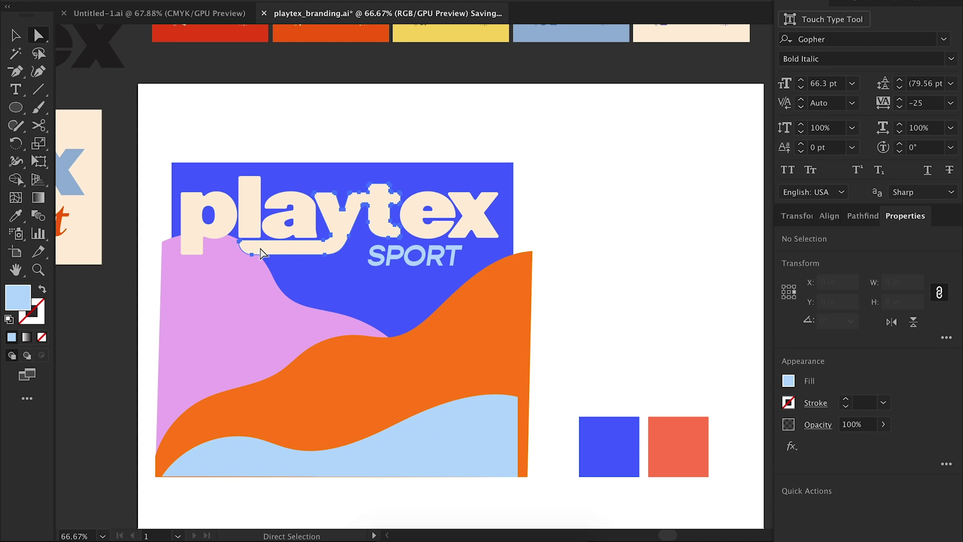
{"action": "key", "text": "ctrl+shift+a"}
{"action": "left_click_drag", "start_coordinate": [695, 309], "coordinate": [701, 292]}
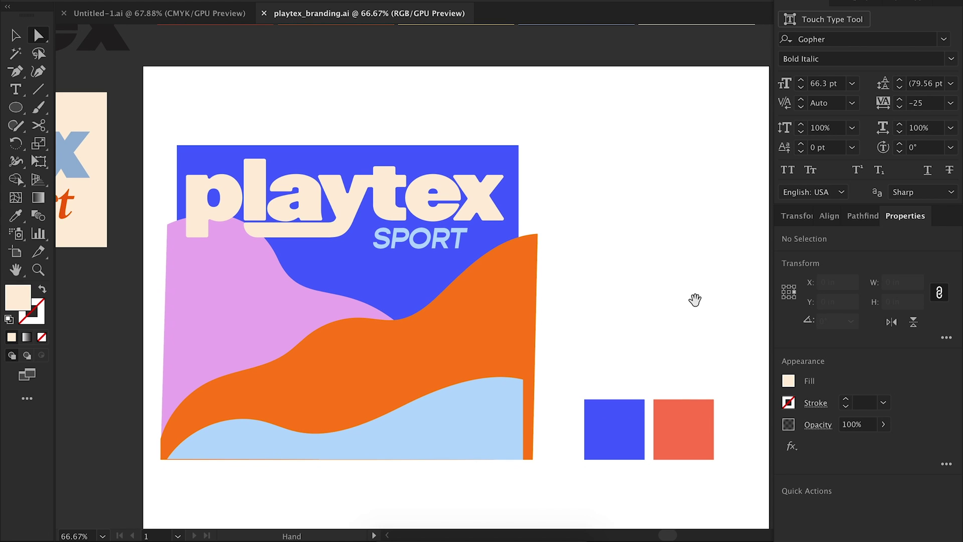
{"action": "left_click_drag", "start_coordinate": [671, 340], "coordinate": [681, 341]}
{"action": "key", "text": "ctrl+minus"}
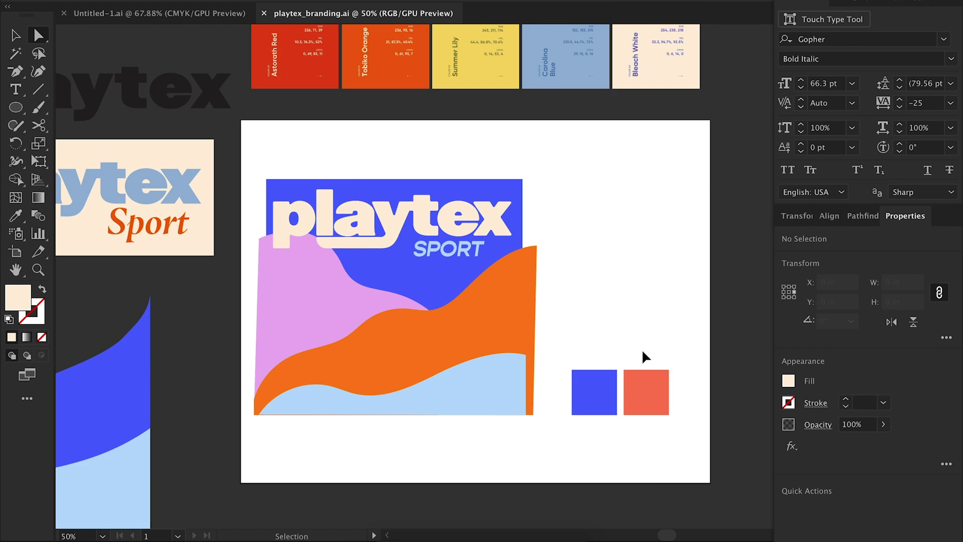
{"action": "key", "text": "ctrl+minus"}
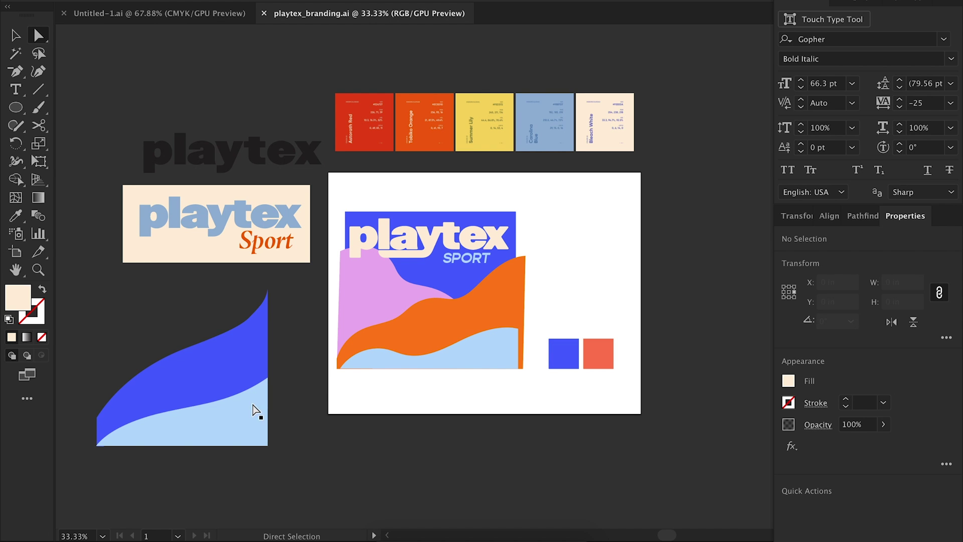
{"action": "left_click_drag", "start_coordinate": [164, 346], "coordinate": [166, 348]}
{"action": "key", "text": "ctrl+plus"}
{"action": "key", "text": "ctrl+plus"}
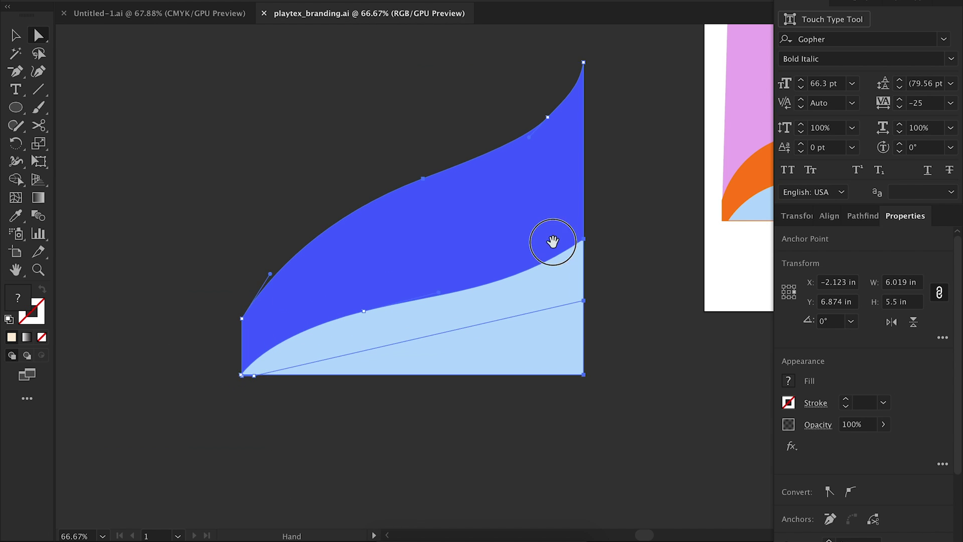
{"action": "left_click_drag", "start_coordinate": [552, 242], "coordinate": [156, 407]}
{"action": "left_click_drag", "start_coordinate": [544, 286], "coordinate": [469, 301]}
{"action": "key", "text": "ctrl+shift+a"}
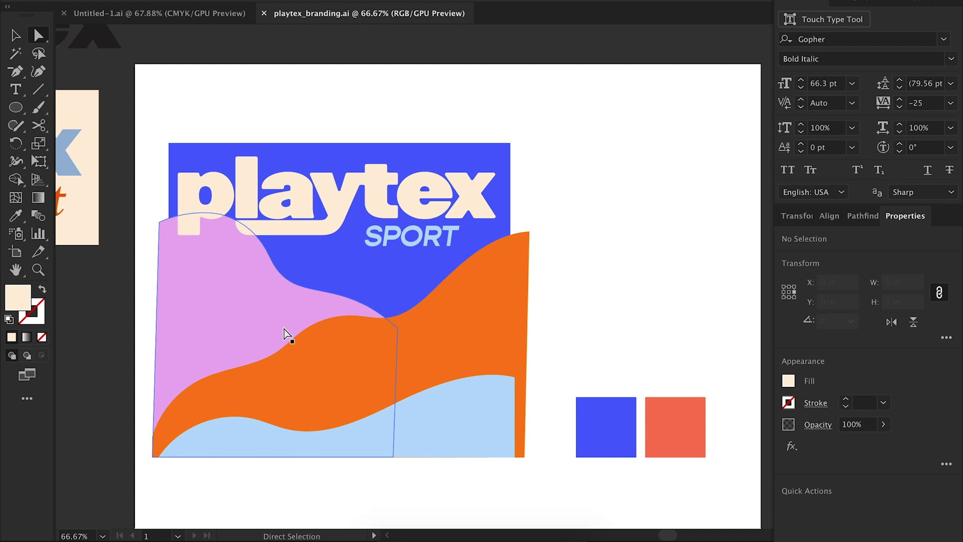
{"action": "left_click_drag", "start_coordinate": [657, 282], "coordinate": [638, 306]}
{"action": "left_click_drag", "start_coordinate": [604, 332], "coordinate": [602, 340]}
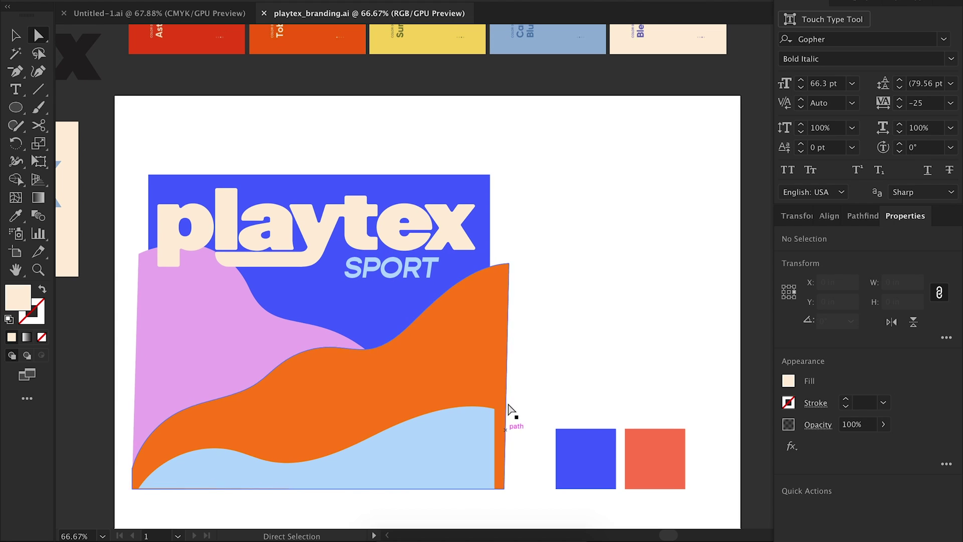
{"action": "left_click_drag", "start_coordinate": [598, 265], "coordinate": [604, 307]}
Reduce the corner rounding at the left end of the wordmark's tail so it ends nearly square.
{"action": "left_click", "coordinate": [247, 303]}
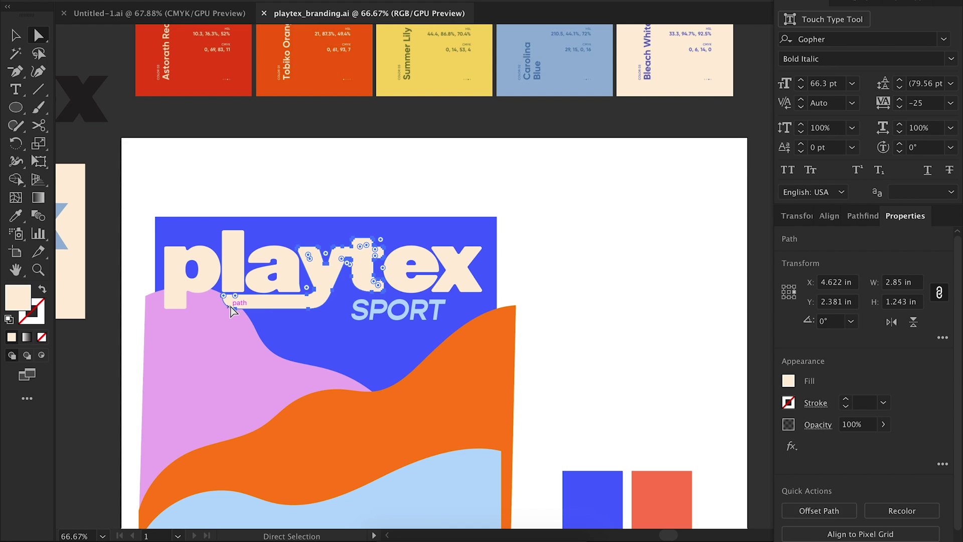
{"action": "key", "text": "ctrl+plus"}
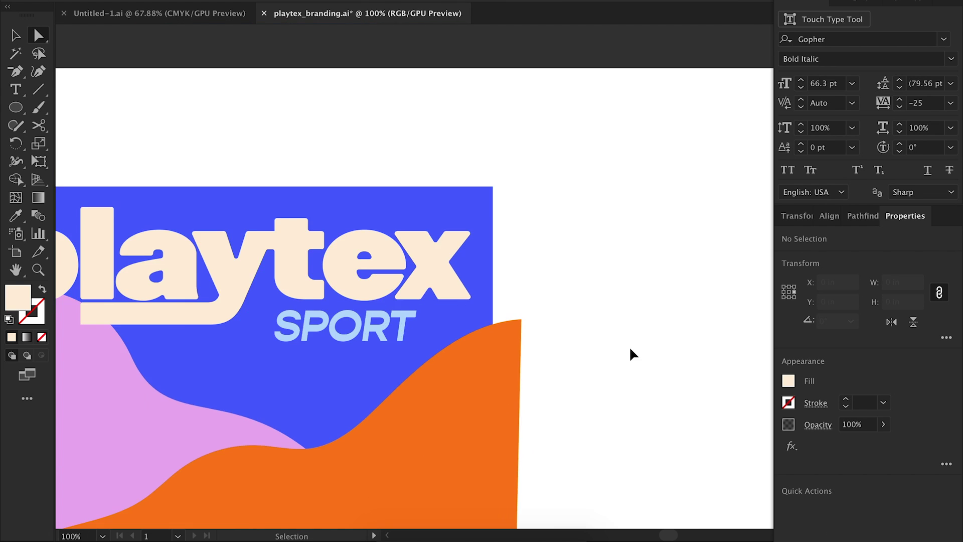
{"action": "key", "text": "ctrl+plus"}
{"action": "key", "text": "ctrl+plus"}
{"action": "key", "text": "ctrl+plus"}
{"action": "left_click_drag", "start_coordinate": [276, 281], "coordinate": [811, 228]}
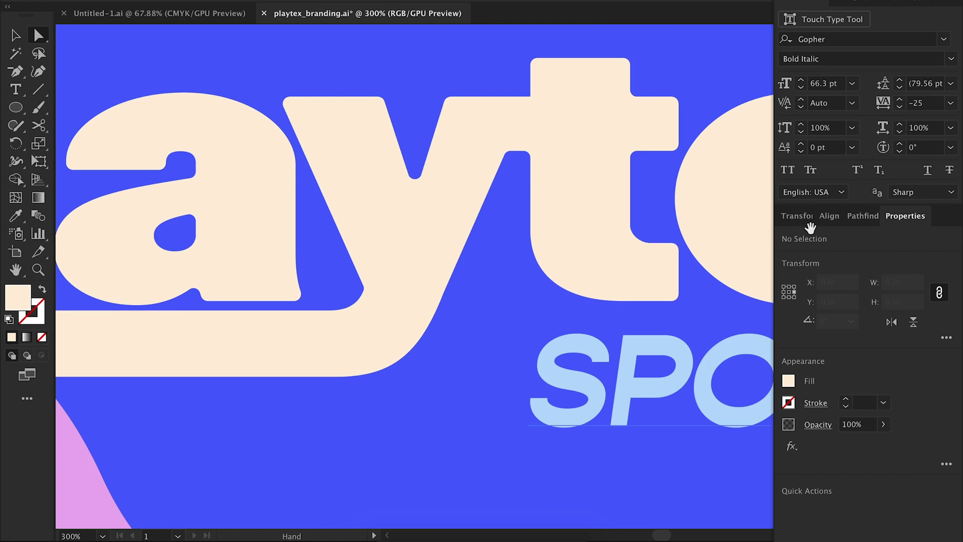
{"action": "left_click", "coordinate": [301, 274]}
{"action": "left_click", "coordinate": [279, 289]}
{"action": "left_click_drag", "start_coordinate": [287, 280], "coordinate": [288, 289]}
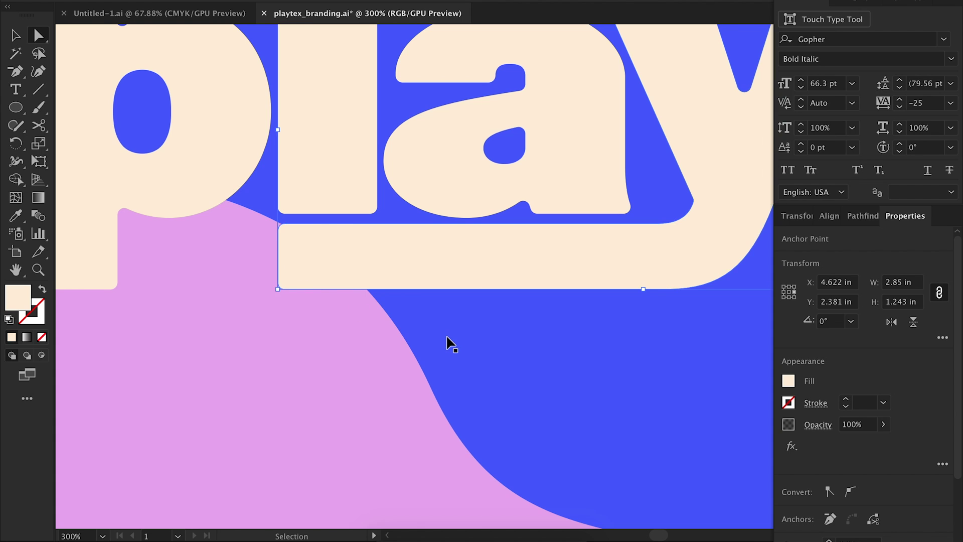
{"action": "key", "text": "ctrl+minus"}
{"action": "key", "text": "ctrl+minus"}
{"action": "key", "text": "ctrl+minus"}
{"action": "left_click", "coordinate": [317, 384]}
{"action": "left_click_drag", "start_coordinate": [666, 260], "coordinate": [393, 153]}
{"action": "key", "text": "ctrl+minus"}
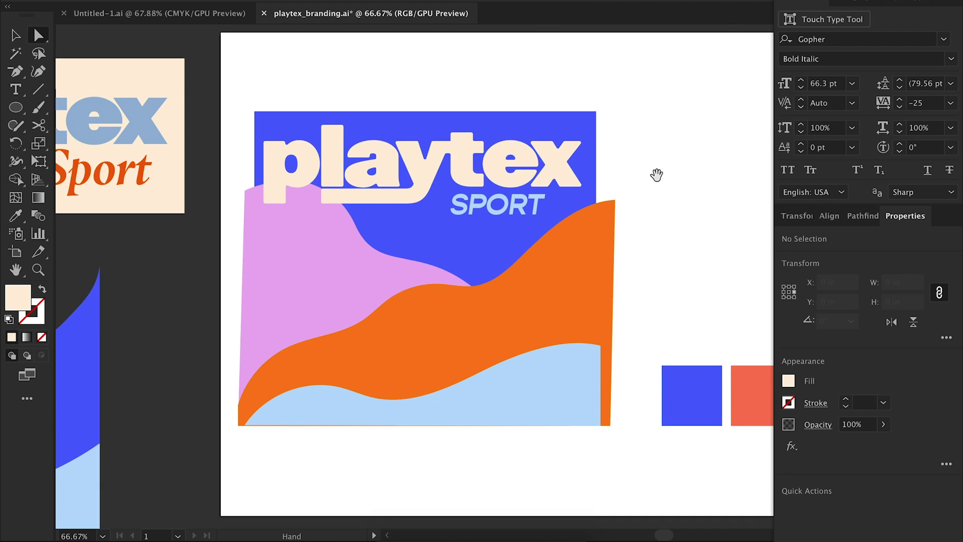
{"action": "left_click_drag", "start_coordinate": [656, 173], "coordinate": [556, 212]}
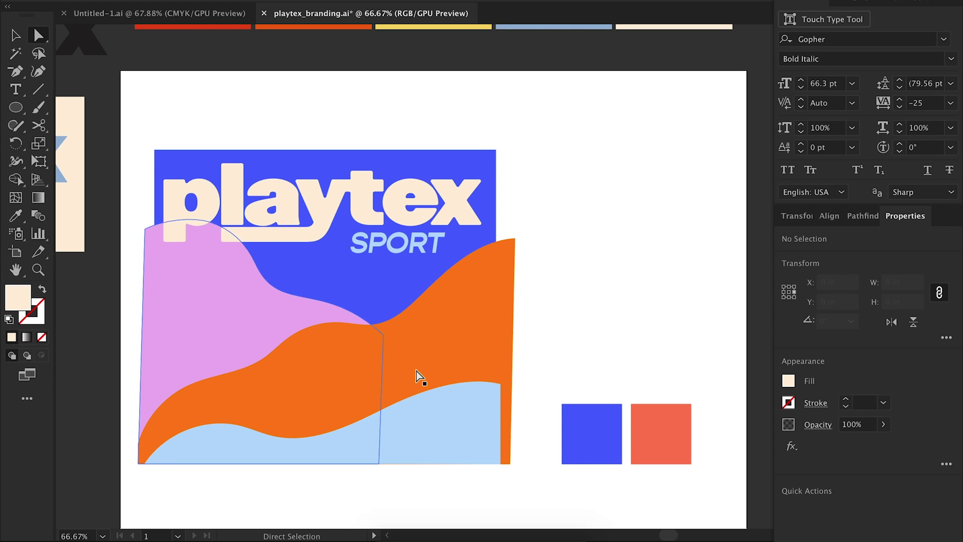
{"action": "scroll", "coordinate": [576, 151], "scroll_direction": "down", "scroll_amount": 1}
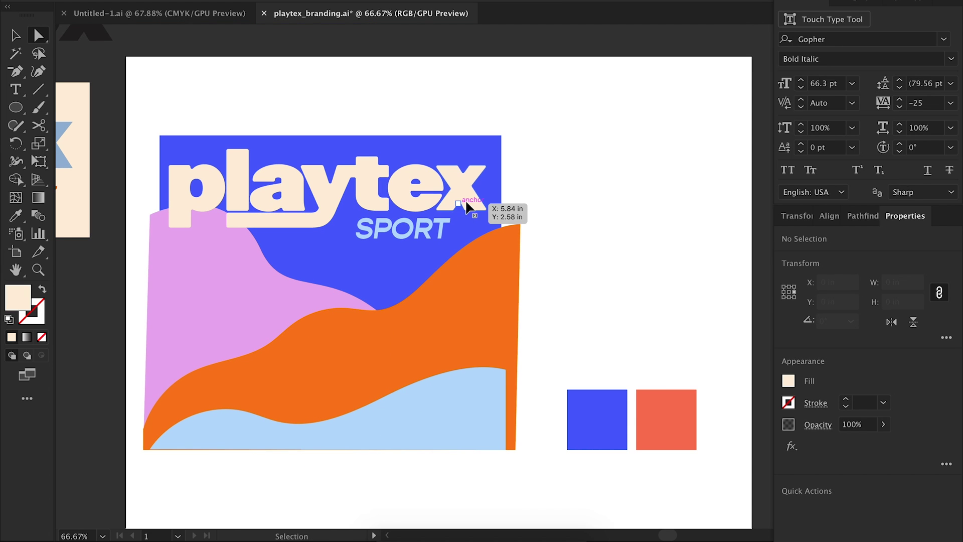
Save the document, and scale the playtex wordmark and SPORT text up slightly together.
{"action": "left_click", "coordinate": [427, 232]}
{"action": "key", "text": "ctrl+s"}
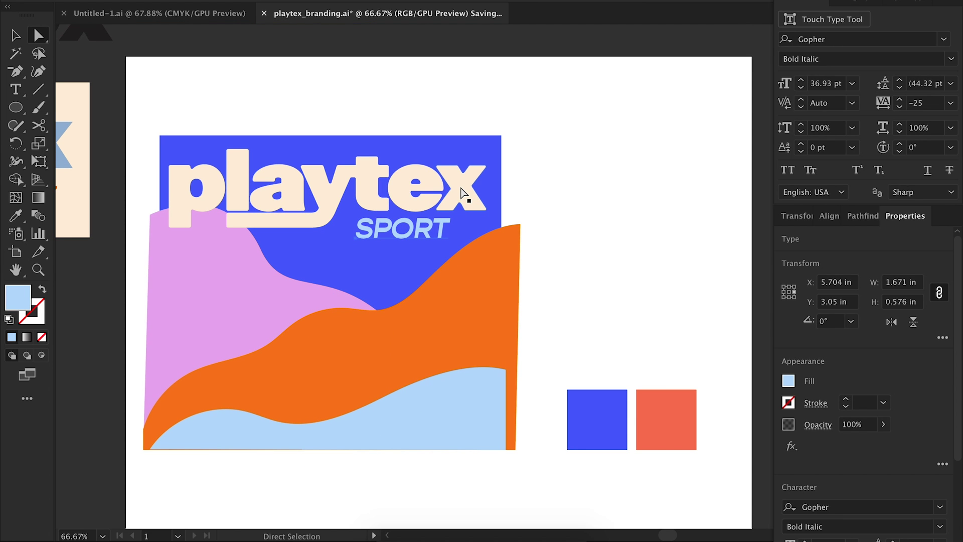
{"action": "left_click", "coordinate": [467, 191], "text": "shift"}
{"action": "key", "text": "v"}
{"action": "left_click", "coordinate": [417, 238]}
{"action": "left_click", "coordinate": [462, 195], "text": "shift"}
{"action": "mouse_move", "coordinate": [489, 151]}
{"action": "left_mouse_down"}
{"action": "mouse_move", "coordinate": [492, 136]}
{"action": "mouse_move", "coordinate": [494, 147]}
{"action": "left_mouse_up"}
{"action": "left_click", "coordinate": [664, 317]}
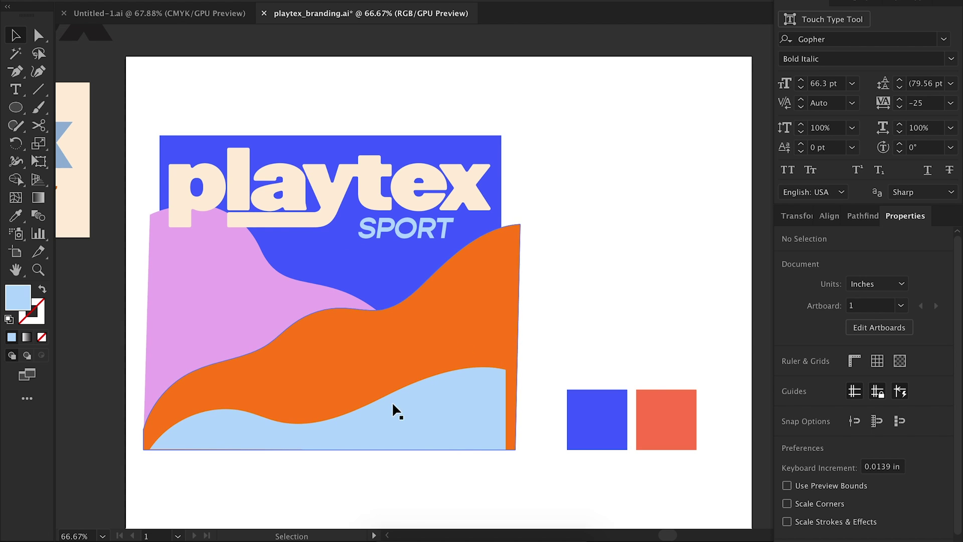
Add the text "Protection for bodies in motion" in Gopher Bold Italic on the blank area beside the package front.
{"action": "scroll", "coordinate": [505, 263], "scroll_direction": "down", "scroll_amount": 2}
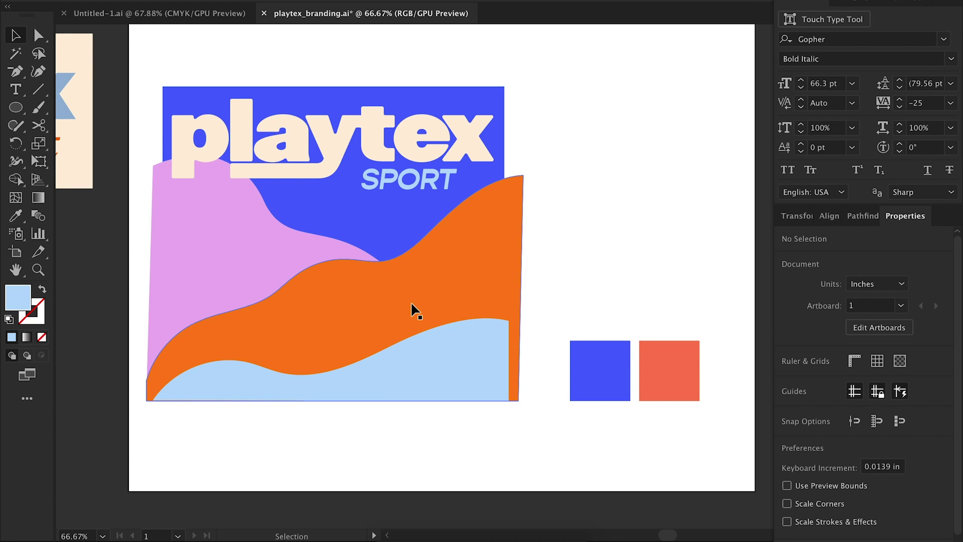
{"action": "scroll", "coordinate": [412, 304], "scroll_direction": "up", "scroll_amount": 2}
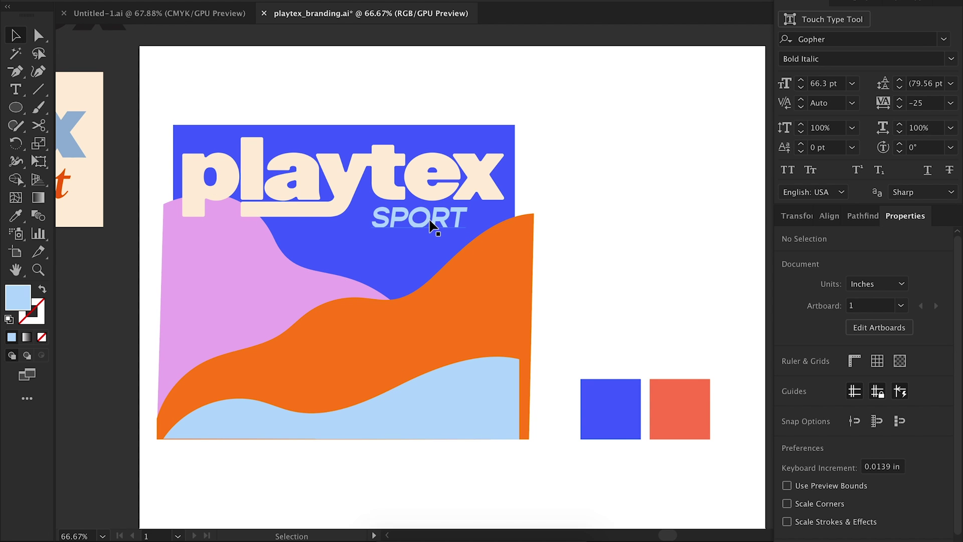
{"action": "left_click_drag", "start_coordinate": [431, 221], "coordinate": [246, 285]}
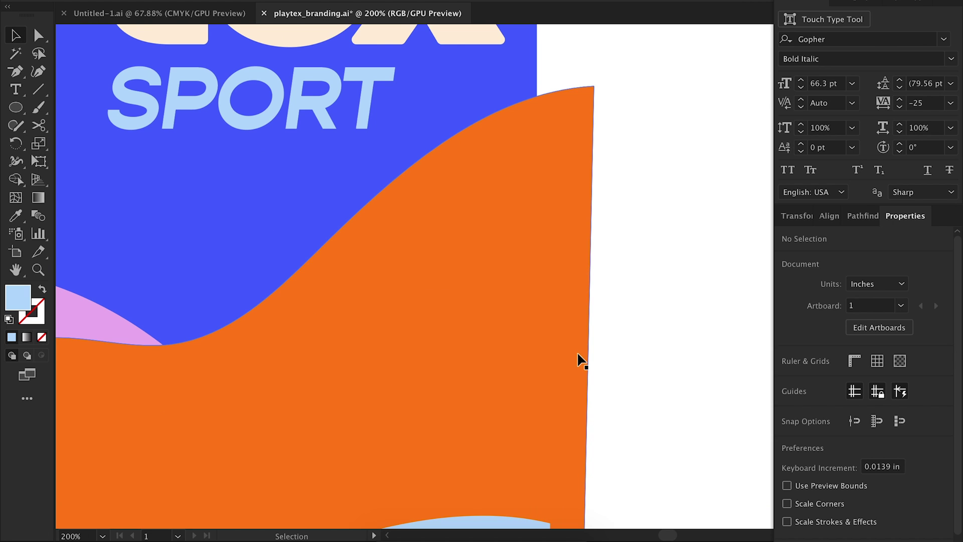
{"action": "key", "text": "space"}
{"action": "left_click_drag", "start_coordinate": [424, 279], "coordinate": [422, 405]}
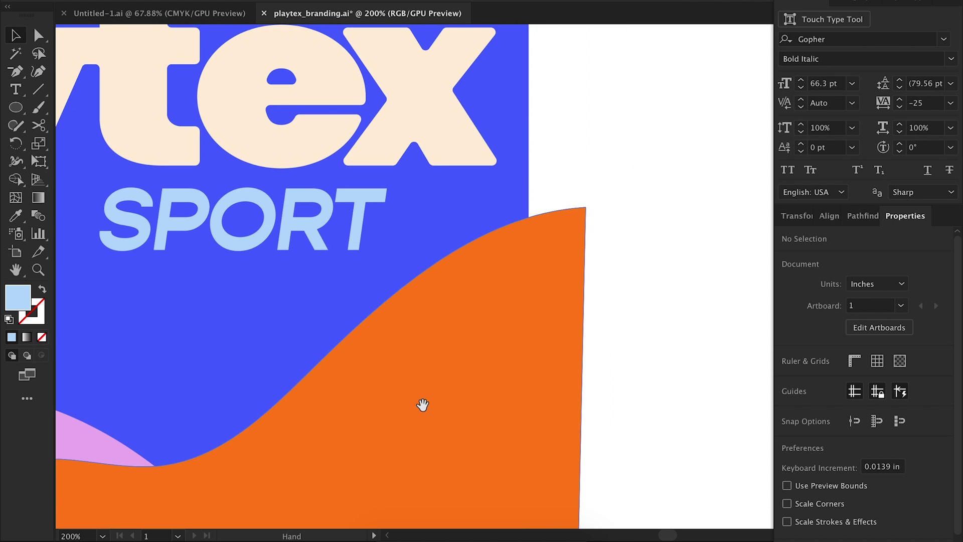
{"action": "key", "text": "t"}
{"action": "left_click", "coordinate": [656, 367]}
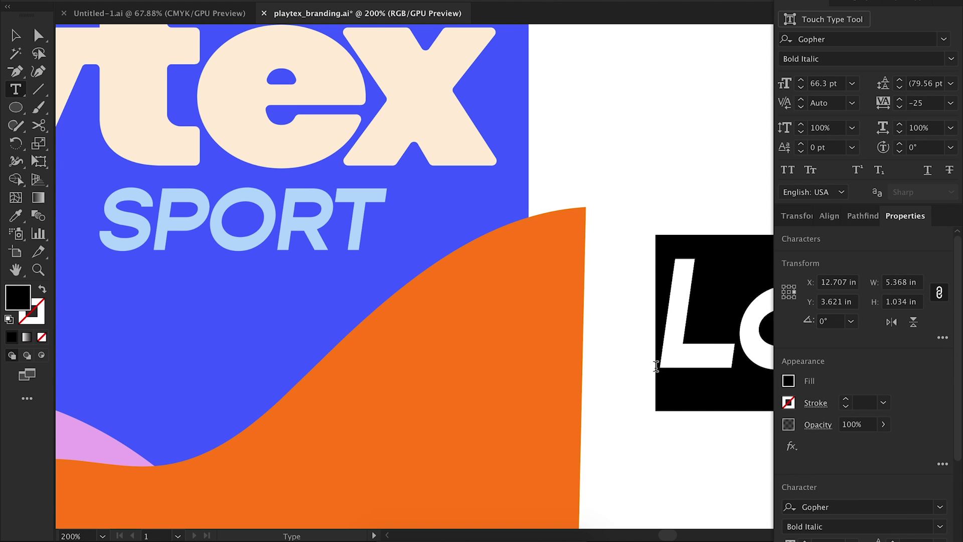
{"action": "type", "text": "Protec"}
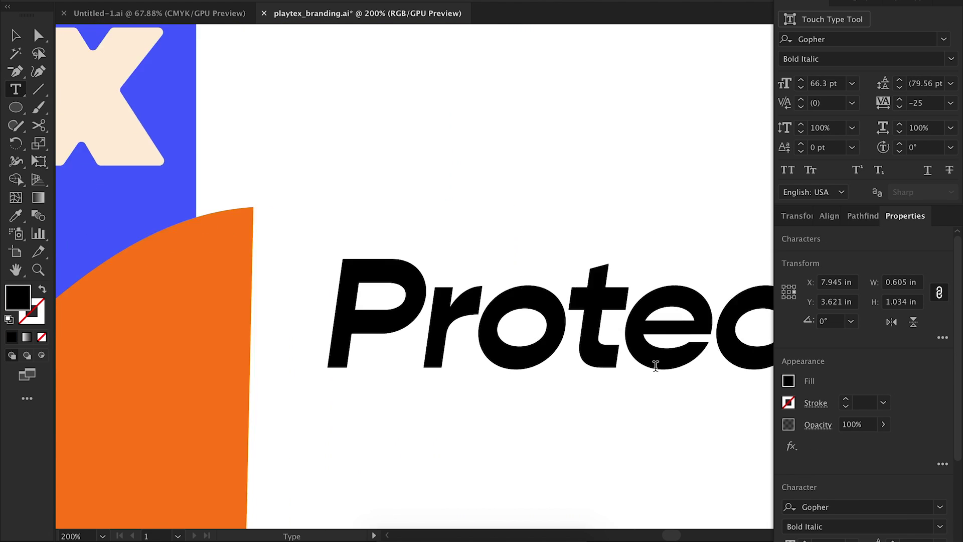
{"action": "type", "text": "tion for bodies in mot"}
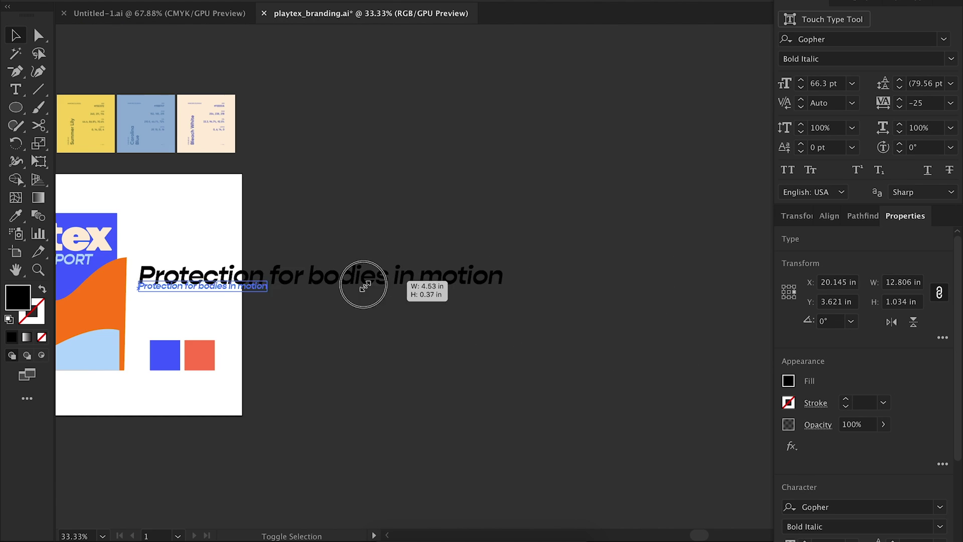
Scale the tagline down to 16.41 pt and move it onto the package front, just above SPORT.
{"action": "left_click_drag", "start_coordinate": [362, 286], "coordinate": [230, 324]}
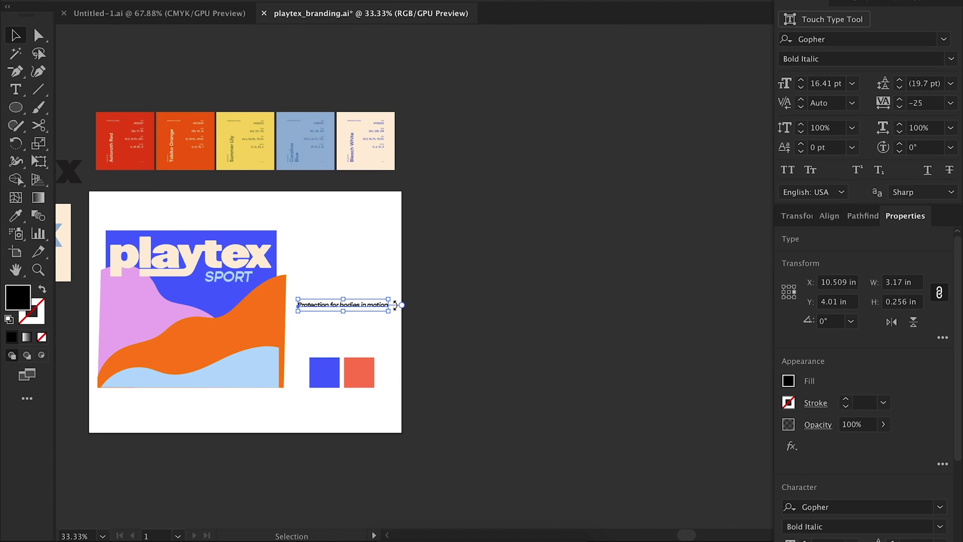
{"action": "left_click", "coordinate": [470, 308]}
{"action": "key", "text": "ctrl+equal"}
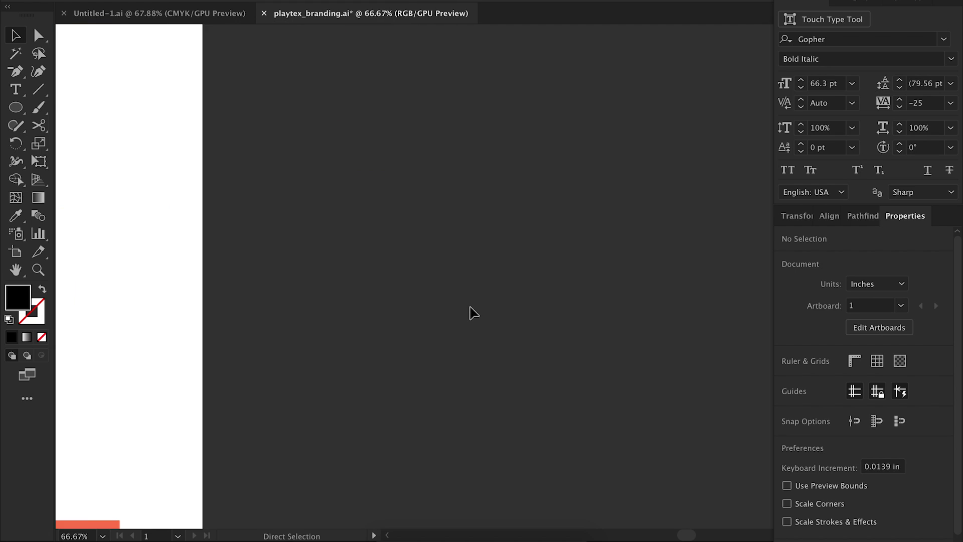
{"action": "key", "text": "super+equal"}
{"action": "left_click_drag", "start_coordinate": [471, 308], "coordinate": [757, 368]}
{"action": "left_click_drag", "start_coordinate": [391, 305], "coordinate": [729, 277]}
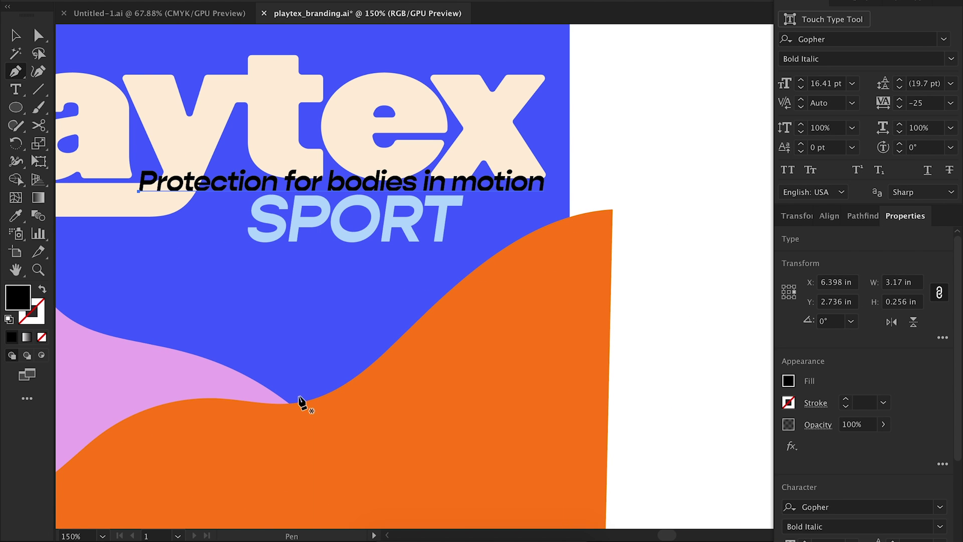
Draw an open curve just above the orange wave's rising edge and give it a black stroke without fill.
{"action": "left_click", "coordinate": [296, 396]}
{"action": "left_click_drag", "start_coordinate": [377, 352], "coordinate": [456, 276]}
{"action": "mouse_move", "coordinate": [525, 229]}
{"action": "left_mouse_down"}
{"action": "mouse_move", "coordinate": [537, 239]}
{"action": "mouse_move", "coordinate": [561, 214]}
{"action": "left_mouse_up"}
{"action": "key", "text": "shift+x"}
Place a copy of the "Protection for bodies in motion" text along the curve and set its size to 6 pt.
{"action": "key", "text": "t"}
{"action": "left_click", "coordinate": [450, 186]}
{"action": "key", "text": "super+a"}
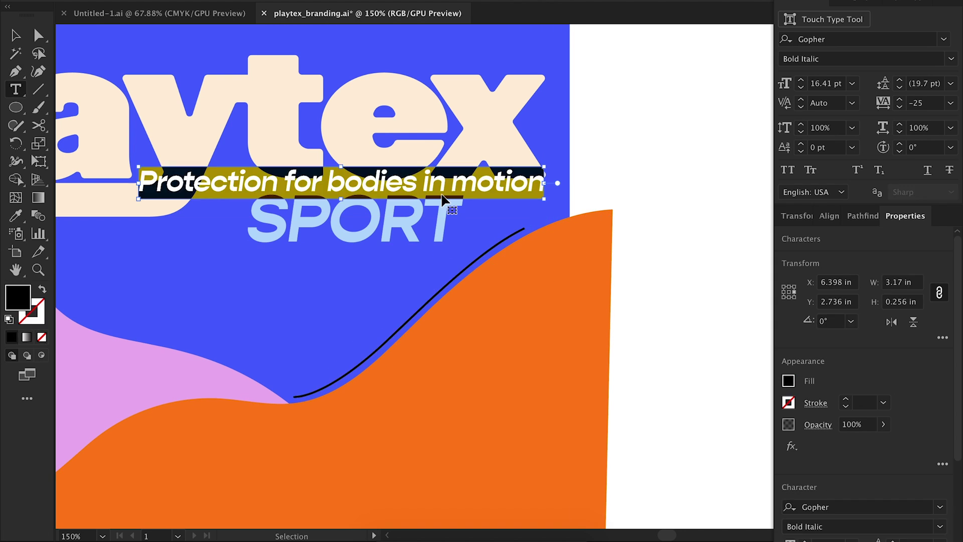
{"action": "key", "text": "ctrl+c"}
{"action": "left_click", "coordinate": [294, 396]}
{"action": "key", "text": "ctrl+v"}
{"action": "key", "text": "ctrl+a"}
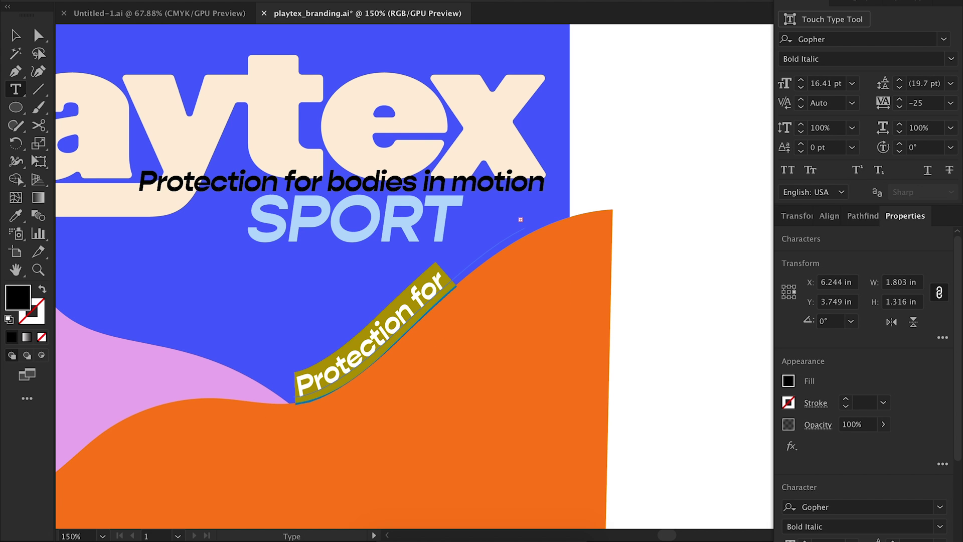
{"action": "left_click", "coordinate": [804, 541]}
{"action": "left_click", "coordinate": [805, 540]}
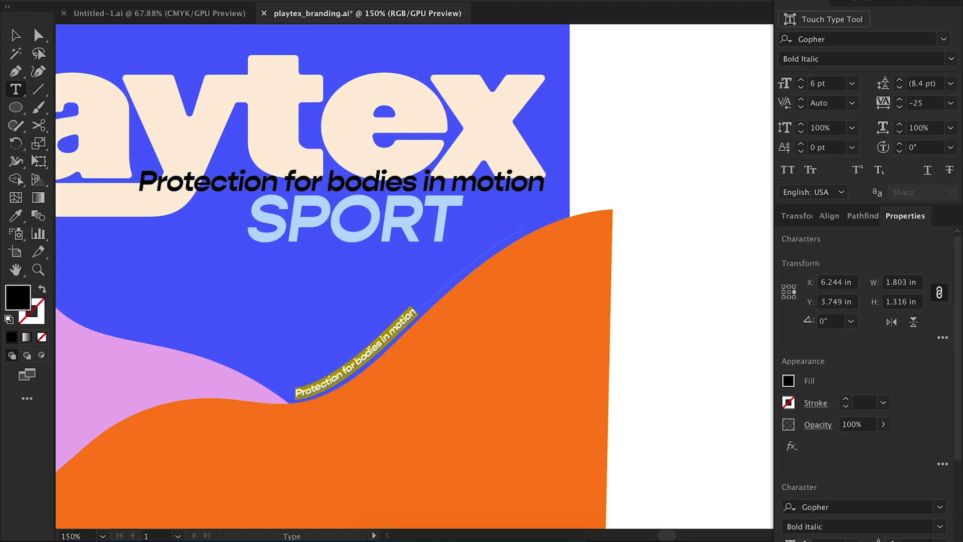
Enlarge the tagline along the curve to 11 pt and delete the straight black copy above SPORT.
{"action": "key", "text": "ctrl+shift+period"}
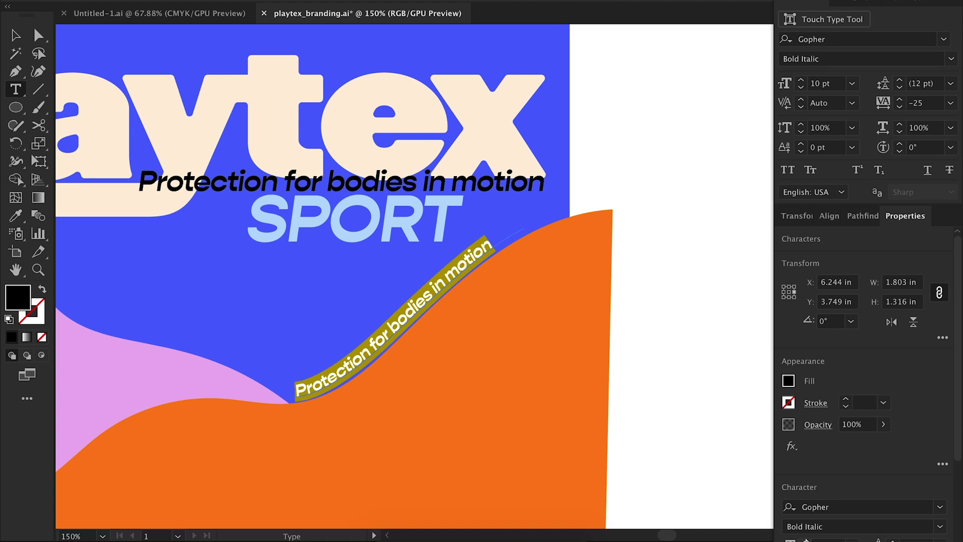
{"action": "left_click", "coordinate": [806, 541]}
{"action": "key", "text": "Escape"}
{"action": "left_click", "coordinate": [676, 386]}
{"action": "left_click", "coordinate": [487, 176]}
{"action": "left_click", "coordinate": [489, 182]}
{"action": "key", "text": "Delete"}
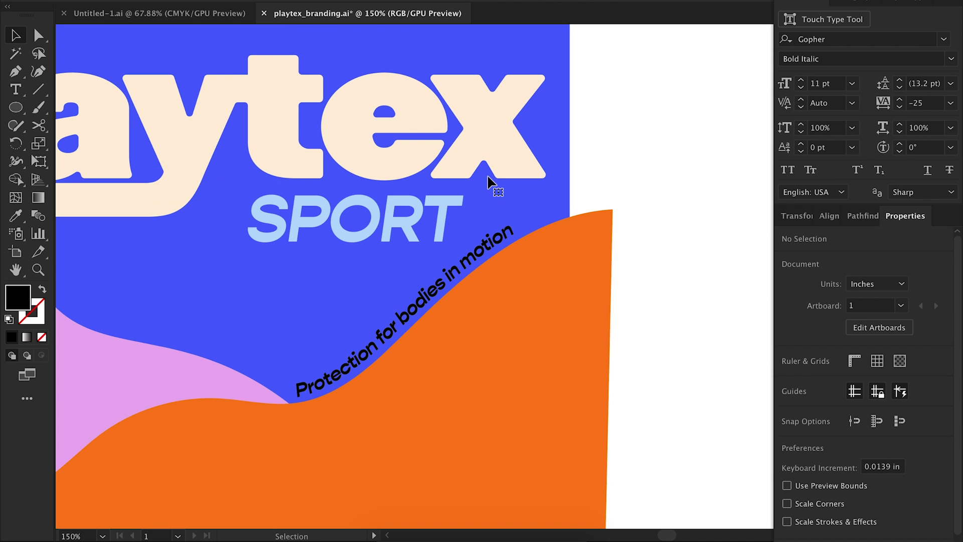
Change the curved tagline's font style to Gopher Medium.
{"action": "key", "text": "ctrl+minus"}
{"action": "key", "text": "ctrl+minus"}
{"action": "key", "text": "ctrl+plus"}
{"action": "key", "text": "ctrl+plus"}
{"action": "key", "text": "ctrl+plus"}
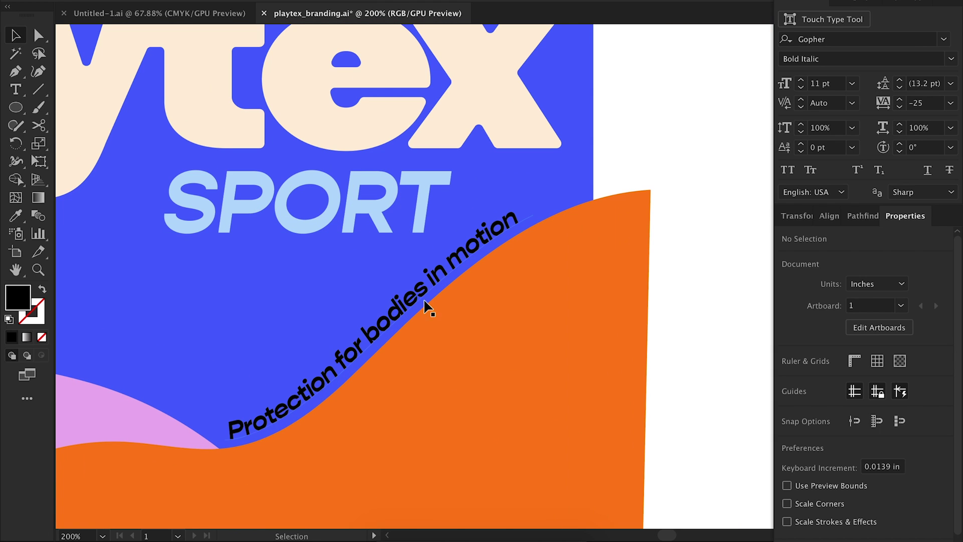
{"action": "double_click", "coordinate": [430, 305]}
{"action": "key", "text": "ctrl+a"}
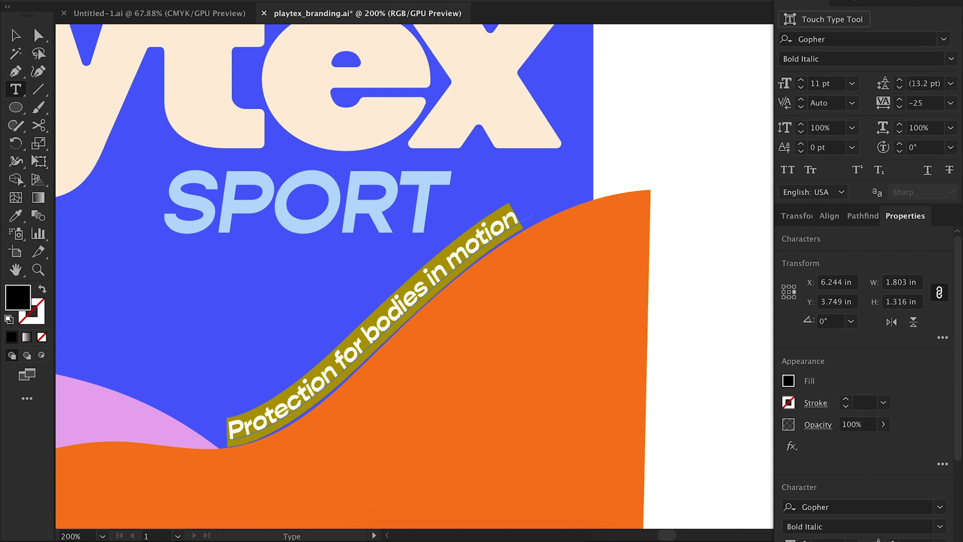
{"action": "left_click", "coordinate": [805, 540]}
{"action": "left_click", "coordinate": [805, 541]}
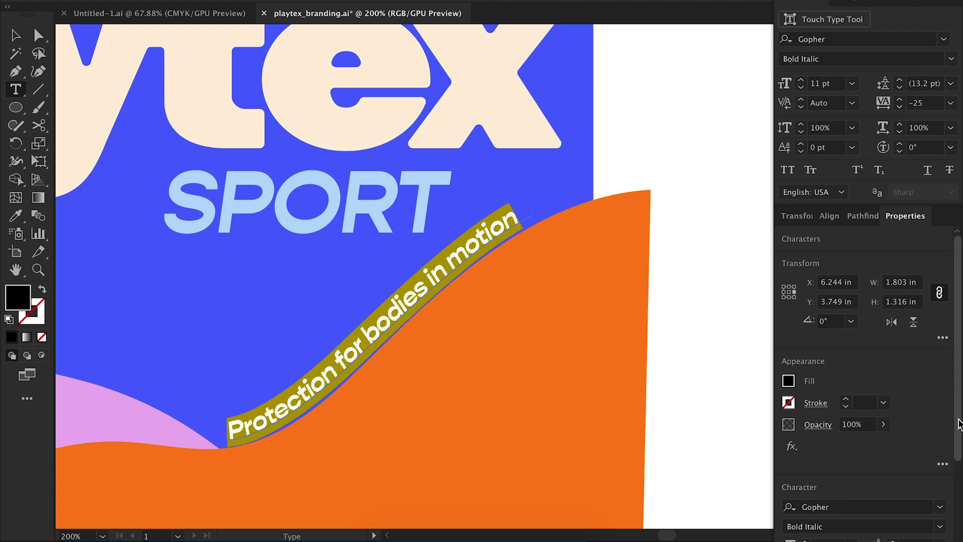
{"action": "scroll", "coordinate": [959, 424], "scroll_direction": "down", "scroll_amount": 3}
{"action": "left_click", "coordinate": [940, 459]}
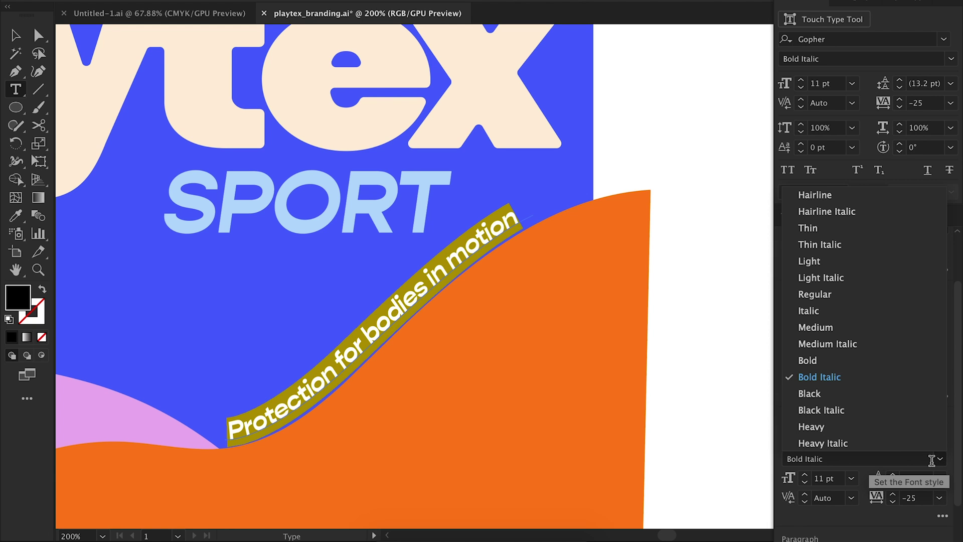
{"action": "left_click", "coordinate": [861, 327]}
{"action": "key", "text": "Escape"}
Recolor the curved tagline with the cream sampled from the playtex wordmark.
{"action": "key", "text": "t"}
{"action": "key", "text": "ctrl+a"}
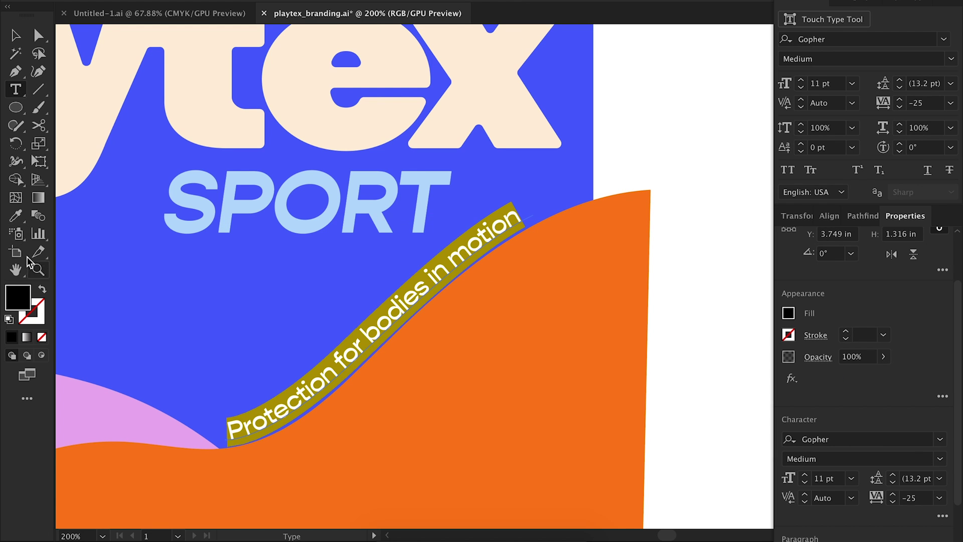
{"action": "left_click", "coordinate": [100, 99]}
{"action": "key", "text": "v"}
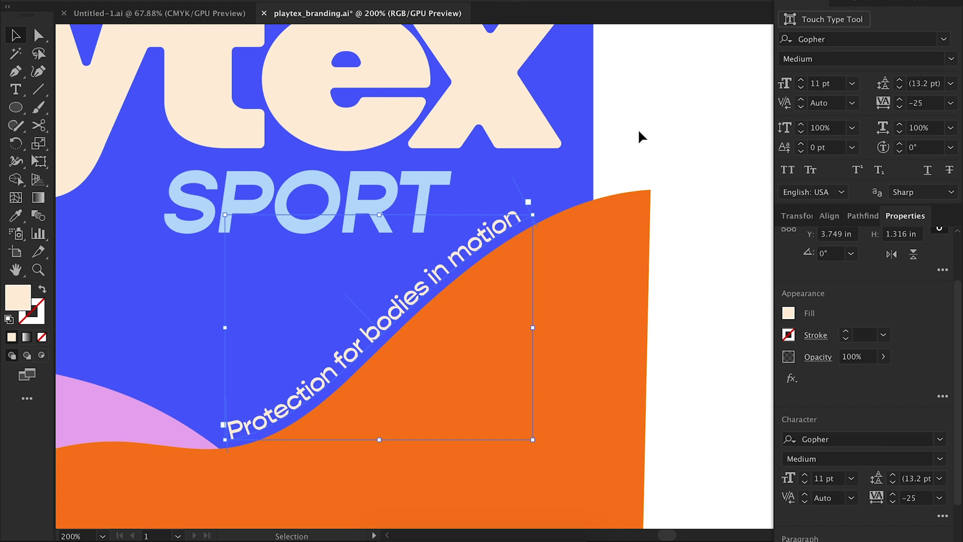
{"action": "left_click", "coordinate": [638, 129]}
Enlarge SPORT to about 1.81 in wide and nudge it into place beneath the wordmark.
{"action": "left_click_drag", "start_coordinate": [512, 218], "coordinate": [518, 213]}
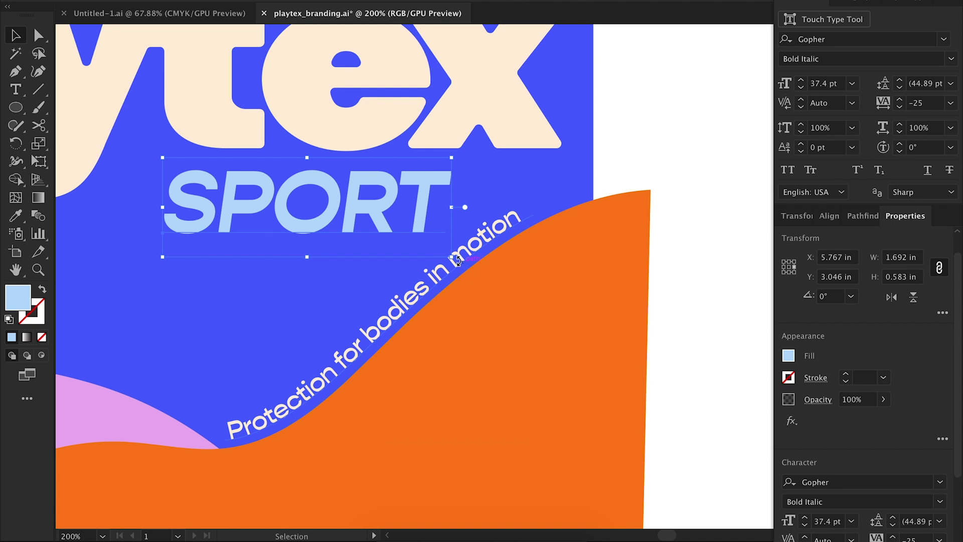
{"action": "left_click_drag", "start_coordinate": [451, 257], "coordinate": [463, 261]}
{"action": "left_click_drag", "start_coordinate": [439, 218], "coordinate": [440, 219]}
{"action": "left_click", "coordinate": [672, 122]}
{"action": "key", "text": "super+minus"}
{"action": "key", "text": "super+minus"}
Try repositioning SPORT farther toward the package's edge and undo the change.
{"action": "left_click", "coordinate": [441, 304]}
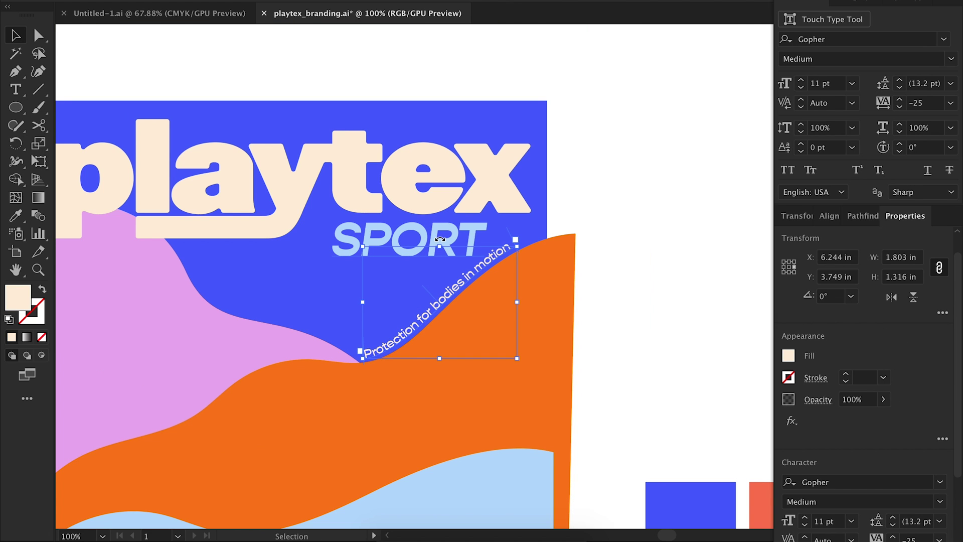
{"action": "left_click", "coordinate": [464, 238]}
{"action": "left_click_drag", "start_coordinate": [464, 238], "coordinate": [515, 229]}
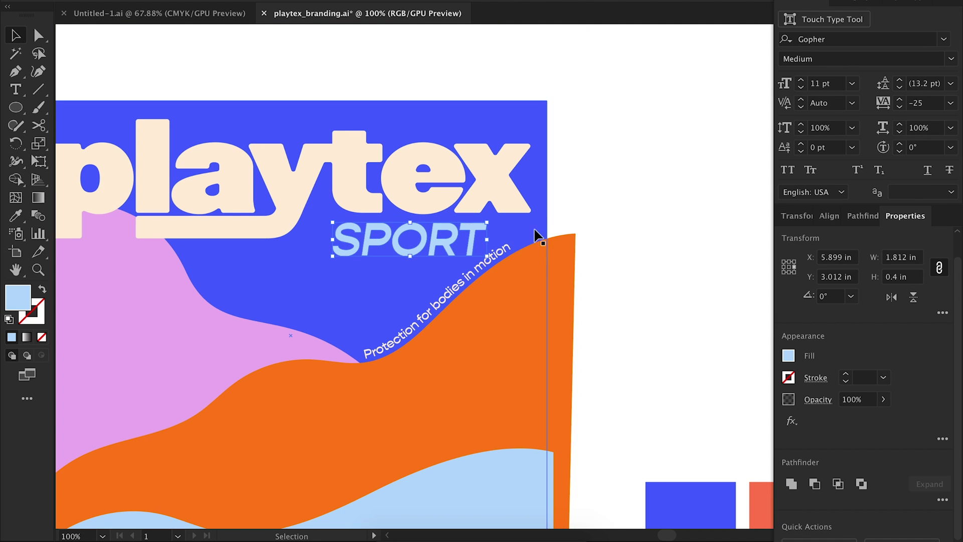
{"action": "key", "text": "super+z"}
Recolor the curved tagline with the light blue sampled from the lowest wave.
{"action": "left_click", "coordinate": [458, 284]}
{"action": "key", "text": "i"}
{"action": "left_click", "coordinate": [501, 492]}
{"action": "key", "text": "v"}
{"action": "left_click", "coordinate": [681, 287]}
{"action": "scroll", "coordinate": [681, 286], "scroll_direction": "down", "scroll_amount": 2}
{"action": "scroll", "coordinate": [681, 286], "scroll_direction": "left", "scroll_amount": 2}
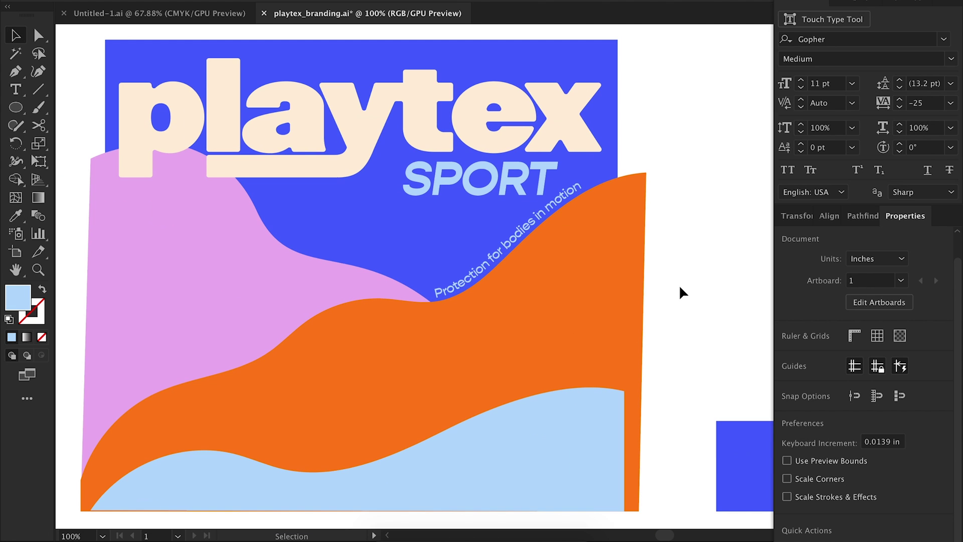
Try light blue speed lines before the S of SPORT with the Paintbrush and the 5 pt. Round brush.
{"action": "scroll", "coordinate": [459, 282], "scroll_direction": "up", "scroll_amount": 3}
{"action": "scroll", "coordinate": [458, 282], "scroll_direction": "right", "scroll_amount": 1}
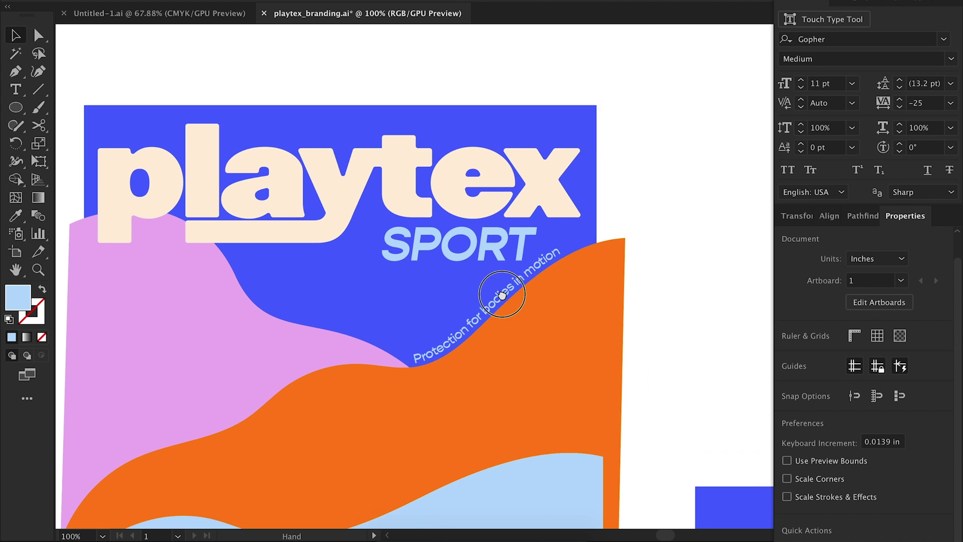
{"action": "scroll", "coordinate": [501, 294], "scroll_direction": "up", "scroll_amount": 3}
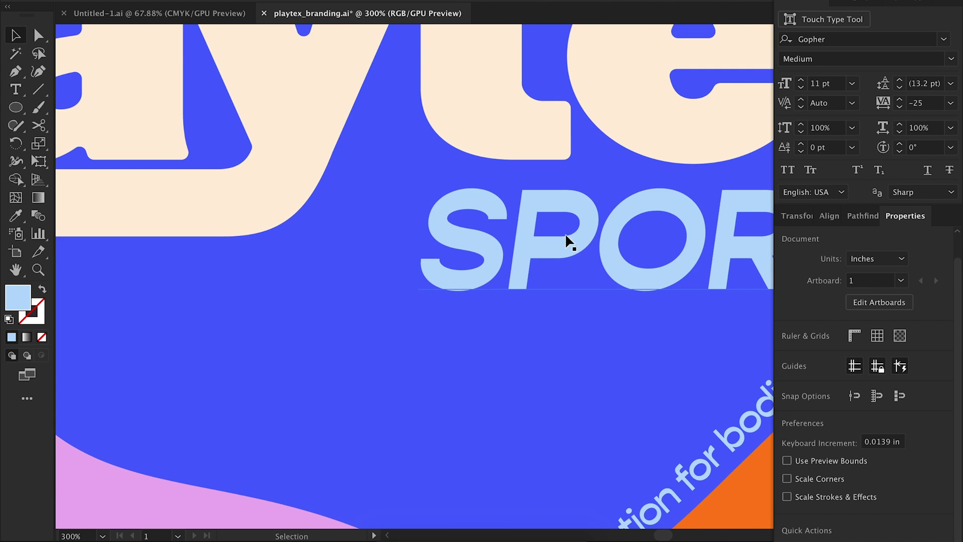
{"action": "mouse_move", "coordinate": [403, 276]}
{"action": "left_mouse_down"}
{"action": "mouse_move", "coordinate": [309, 285]}
{"action": "mouse_move", "coordinate": [329, 274]}
{"action": "left_mouse_up"}
{"action": "key", "text": "super+z"}
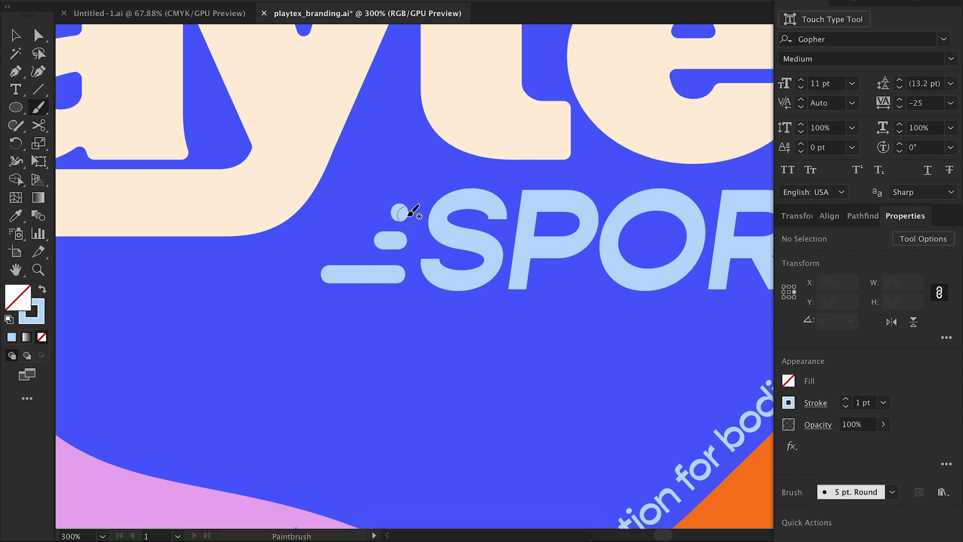
Add the text "Unscented" to the lower part of the package front.
{"action": "key", "text": "ctrl+1"}
{"action": "key", "text": "ctrl+minus"}
{"action": "left_click_drag", "start_coordinate": [535, 330], "coordinate": [435, 305]}
{"action": "key", "text": "t"}
{"action": "left_click", "coordinate": [540, 276]}
{"action": "type", "text": "Unscented"}
{"action": "left_click", "coordinate": [871, 361]}
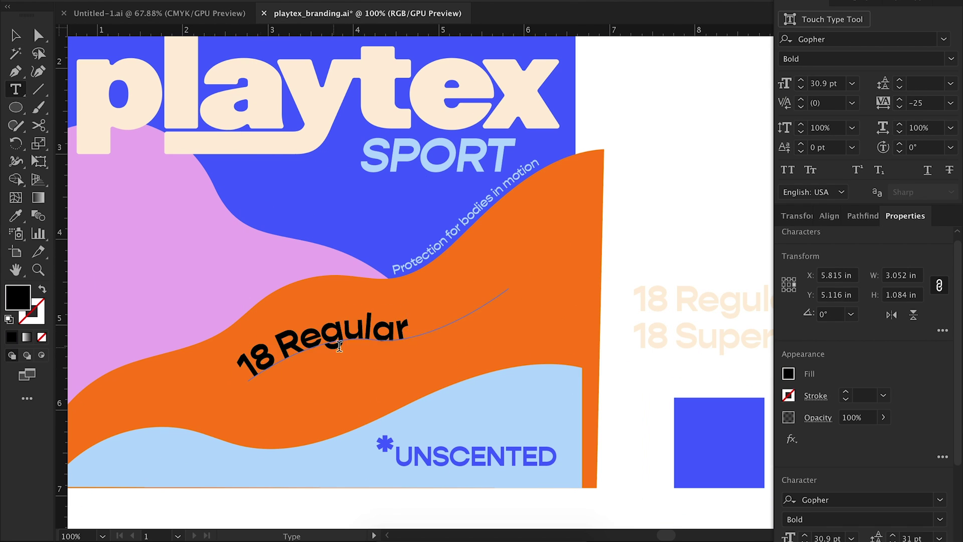
Try the curved "18 Regular" and "18 Super" text on the orange wave.
{"action": "left_click", "coordinate": [372, 341]}
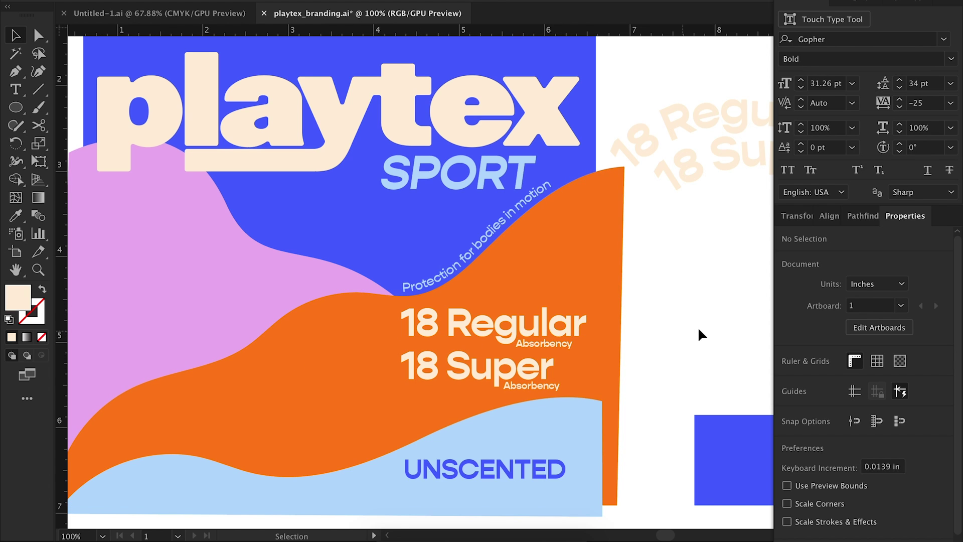
{"action": "key", "text": "ctrl+minus"}
{"action": "left_click", "coordinate": [632, 212]}
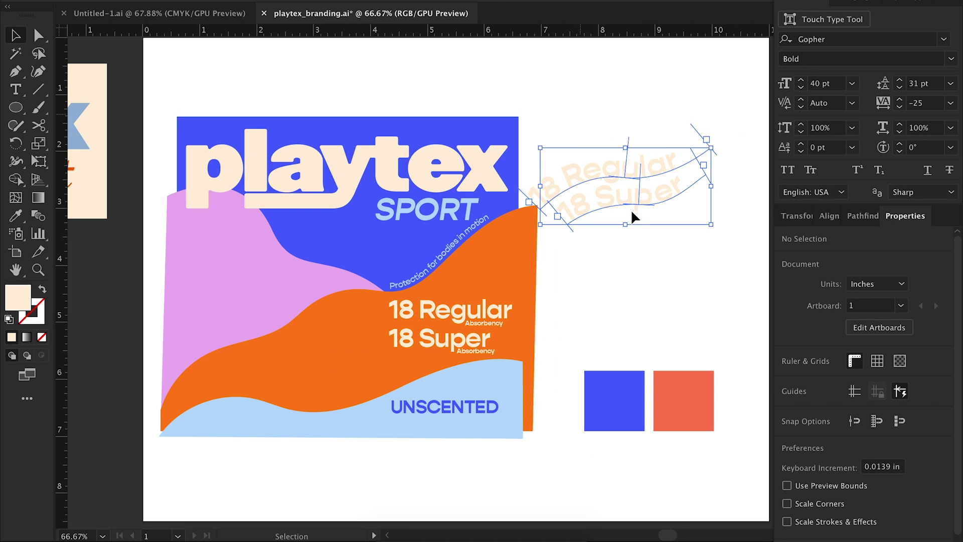
{"action": "left_click_drag", "start_coordinate": [651, 203], "coordinate": [396, 366]}
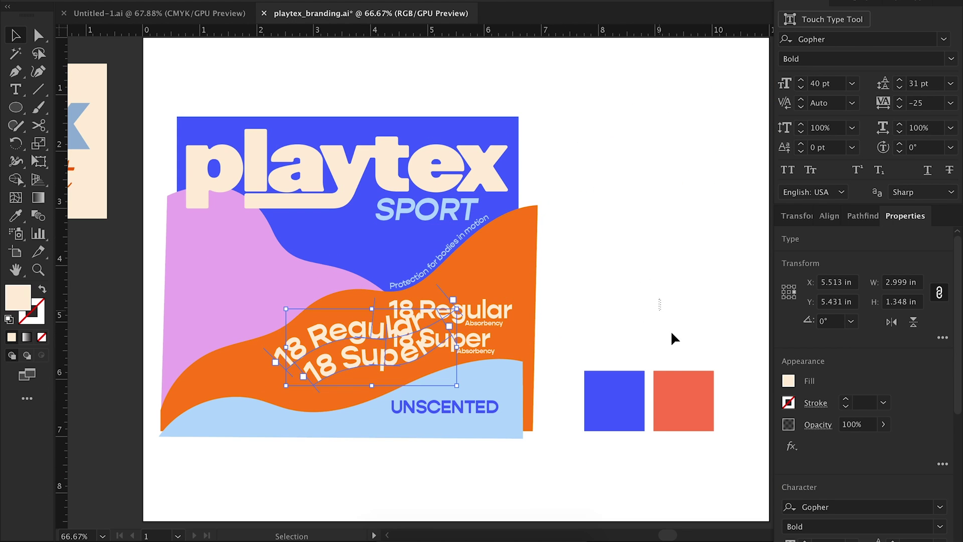
{"action": "left_click", "coordinate": [671, 338]}
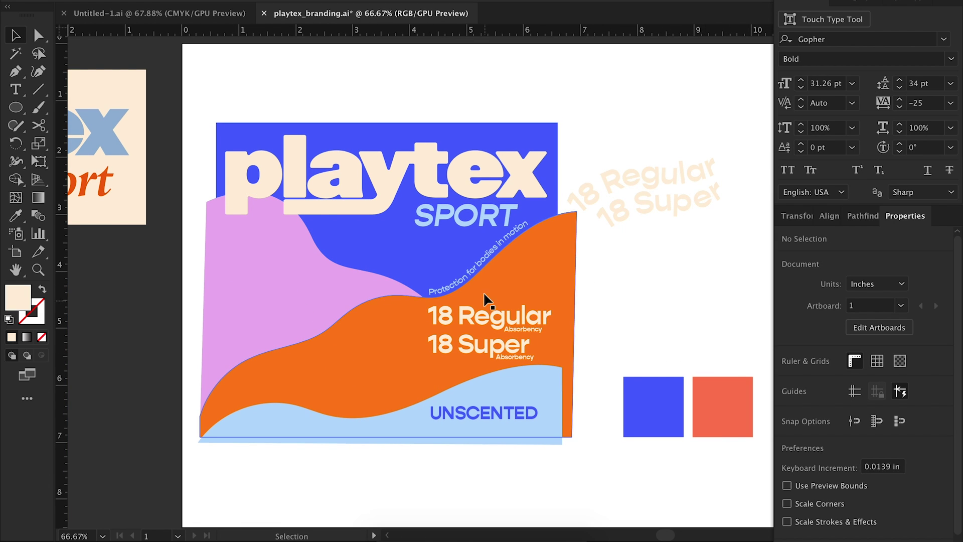
Rotate SPORT 90°, place it on the pink wave at 47.5 pt and recolor it cream.
{"action": "left_click_drag", "start_coordinate": [470, 218], "coordinate": [280, 298]}
{"action": "left_click_drag", "start_coordinate": [333, 277], "coordinate": [255, 241]}
{"action": "left_click_drag", "start_coordinate": [276, 296], "coordinate": [247, 292]}
{"action": "left_click_drag", "start_coordinate": [265, 242], "coordinate": [271, 225]}
{"action": "left_click_drag", "start_coordinate": [241, 258], "coordinate": [234, 257]}
{"action": "left_click", "coordinate": [368, 203]}
{"action": "key", "text": "v"}
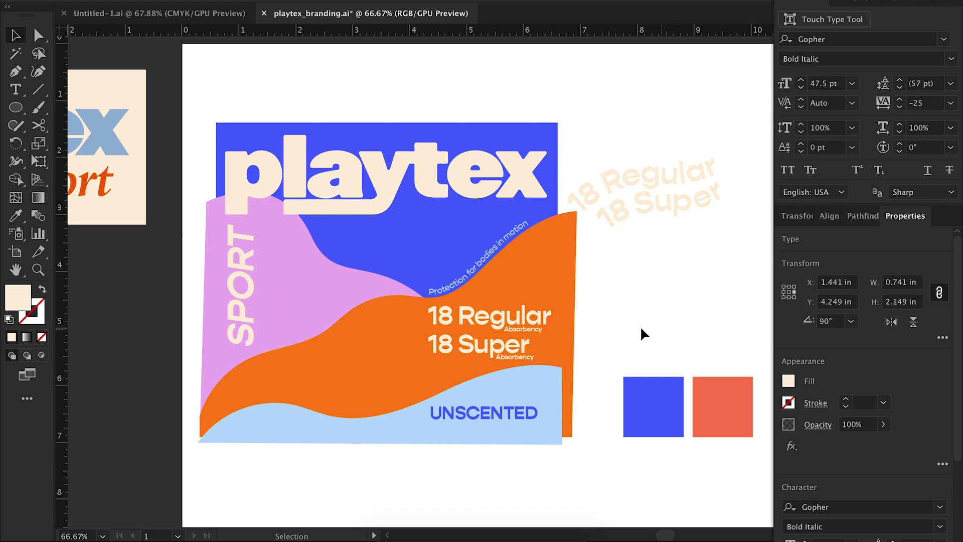
{"action": "left_click", "coordinate": [706, 324]}
Try placing the curved tagline on the pink wave beside SPORT and undo it.
{"action": "scroll", "coordinate": [552, 301], "scroll_direction": "right", "scroll_amount": 2}
{"action": "left_click", "coordinate": [433, 280]}
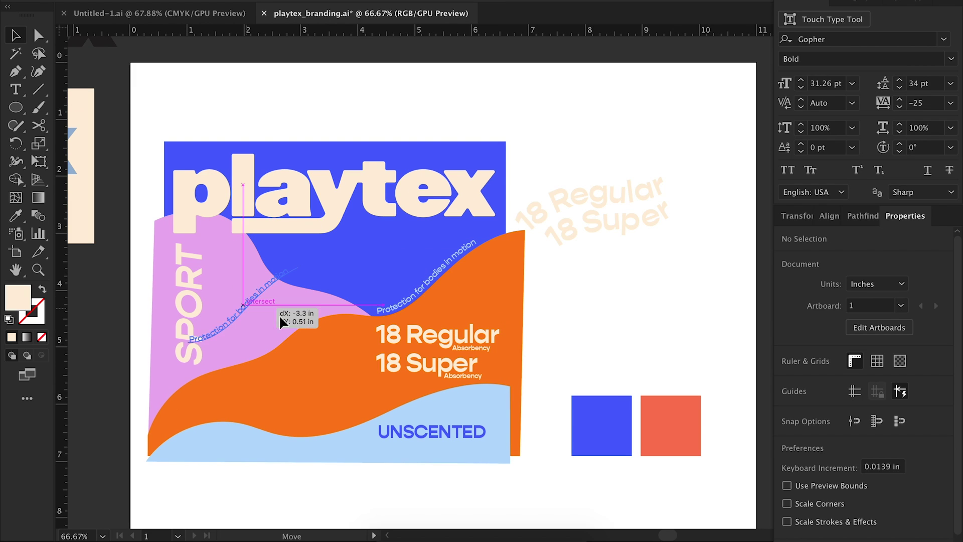
{"action": "left_click_drag", "start_coordinate": [279, 315], "coordinate": [279, 315]}
{"action": "key", "text": "ctrl+z"}
Set the grouped "18 Regular" and "18 Super" absorbency text on the orange wave to Black Italic.
{"action": "left_click", "coordinate": [470, 360]}
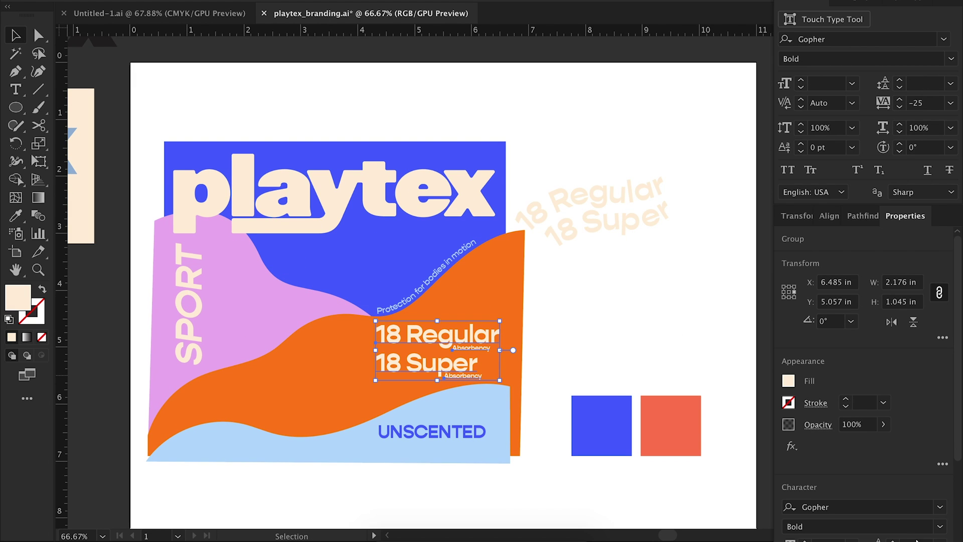
{"action": "left_click", "coordinate": [941, 527]}
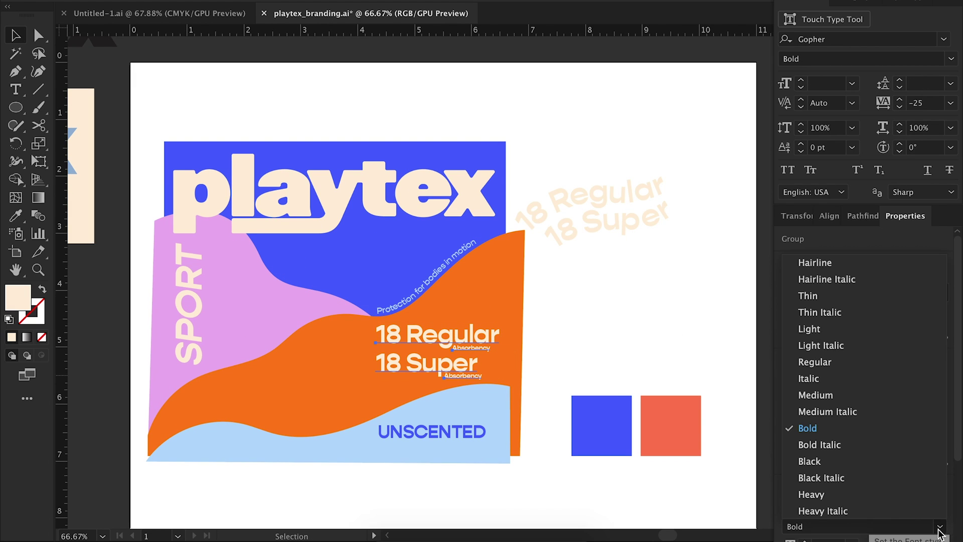
{"action": "left_click", "coordinate": [867, 480]}
{"action": "left_click", "coordinate": [606, 332]}
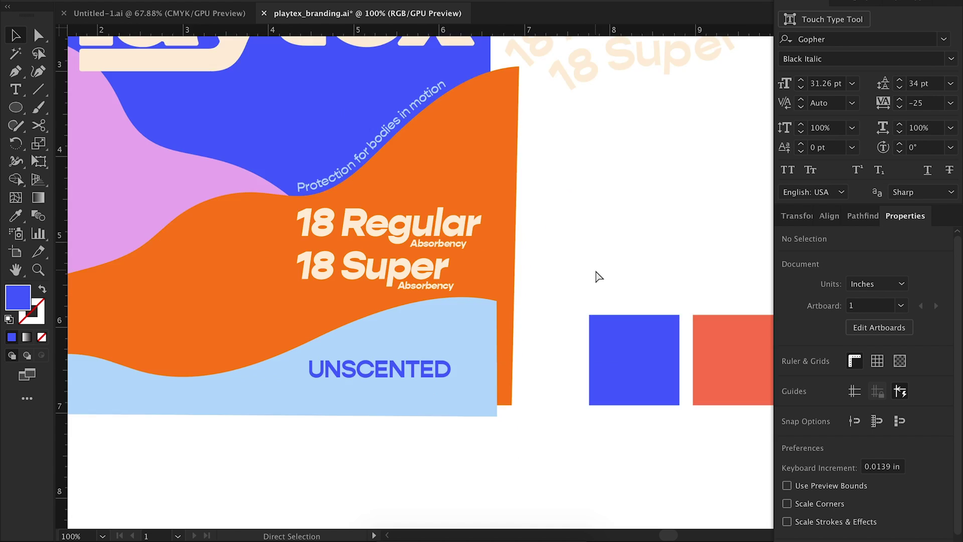
{"action": "key", "text": "ctrl+equal"}
{"action": "key", "text": "ctrl+equal"}
{"action": "left_click_drag", "start_coordinate": [475, 373], "coordinate": [680, 338]}
{"action": "key", "text": "ctrl+semicolon"}
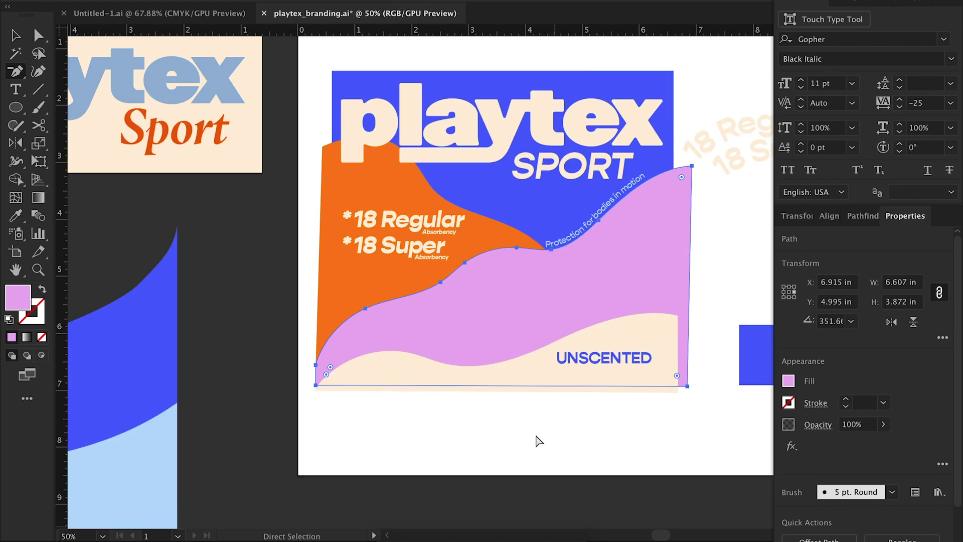
Place a spare copy of the pink wave on the empty canvas below and beyond the package front.
{"action": "key", "text": "ctrl+plus"}
{"action": "left_click_drag", "start_coordinate": [533, 314], "coordinate": [393, 326]}
{"action": "left_click_drag", "start_coordinate": [557, 297], "coordinate": [566, 330]}
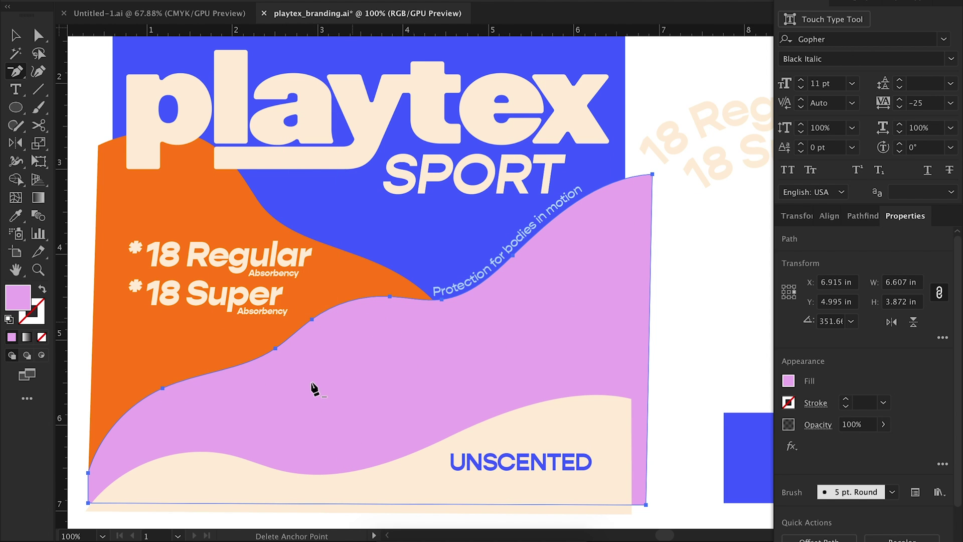
{"action": "key", "text": "a"}
{"action": "key", "text": "ctrl+minus"}
{"action": "key", "text": "ctrl+minus"}
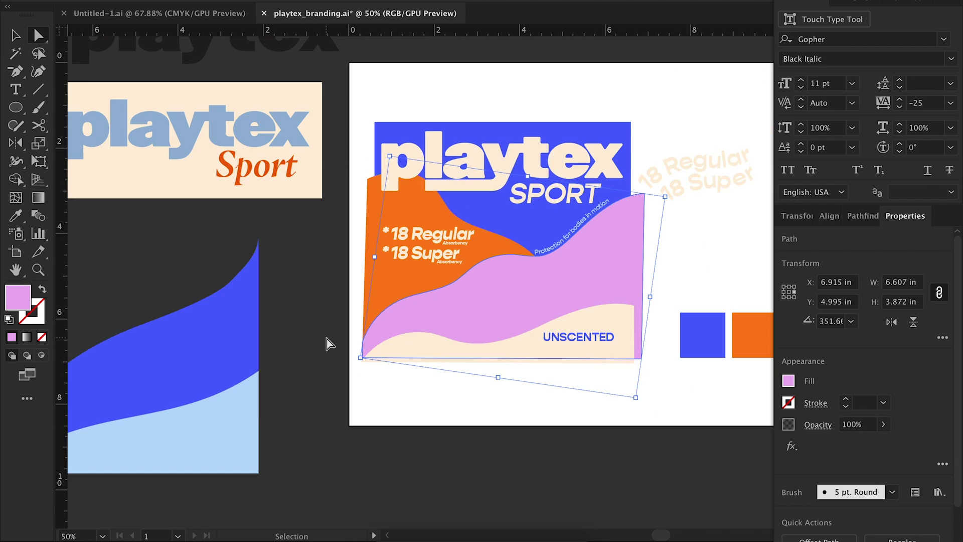
{"action": "left_click_drag", "start_coordinate": [431, 314], "coordinate": [688, 439]}
Delete the intermediate anchor points along the middle of the pink wave's upper edge on the package.
{"action": "key", "text": "ctrl+equal"}
{"action": "key", "text": "ctrl+equal"}
{"action": "left_click_drag", "start_coordinate": [218, 39], "coordinate": [636, 322]}
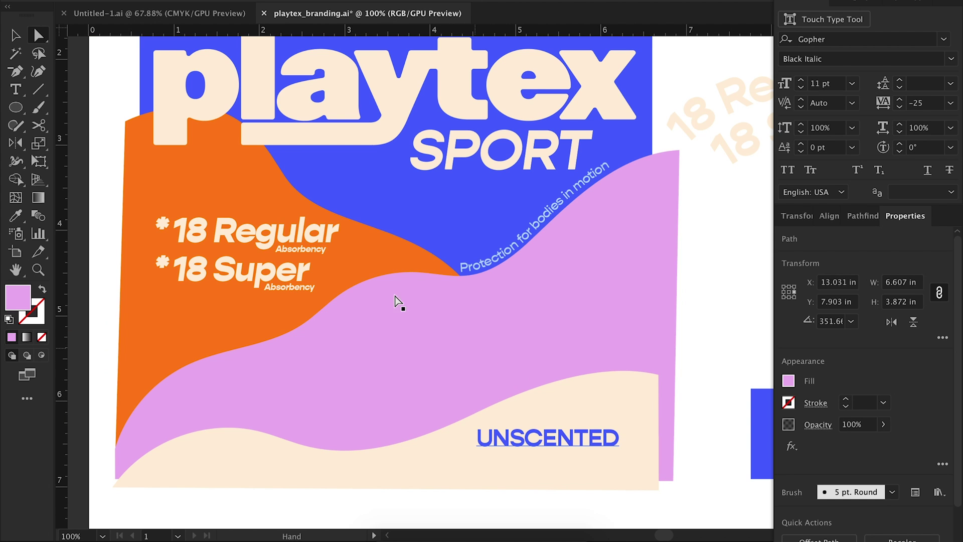
{"action": "left_click_drag", "start_coordinate": [731, 282], "coordinate": [723, 304]}
{"action": "left_click_drag", "start_coordinate": [700, 342], "coordinate": [709, 323]}
{"action": "key", "text": "v"}
{"action": "scroll", "coordinate": [703, 286], "scroll_direction": "up", "scroll_amount": 1}
{"action": "left_click", "coordinate": [302, 371]}
{"action": "key", "text": "p"}
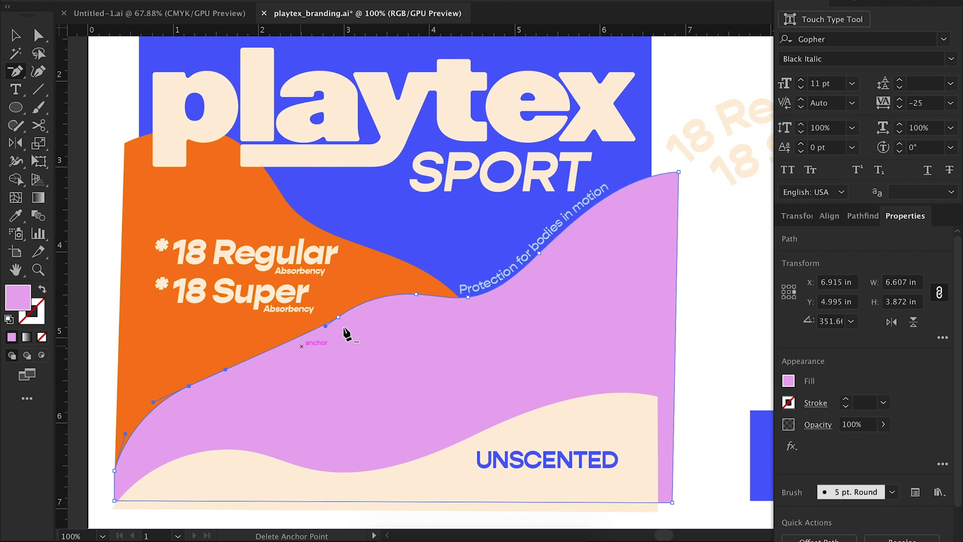
{"action": "left_click", "coordinate": [416, 295]}
{"action": "left_click", "coordinate": [468, 298]}
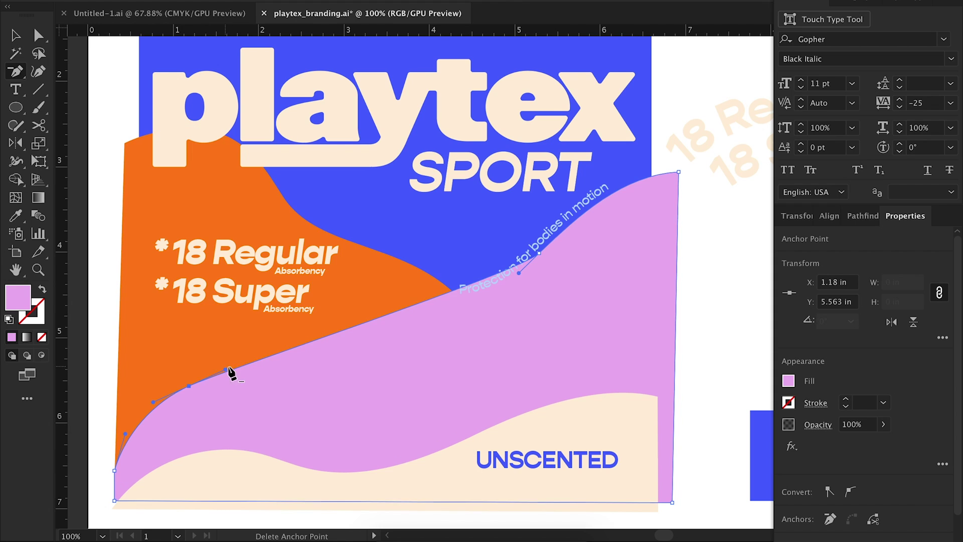
Bend the pink wave's upper edge into one smooth sweep by extending the left anchor's handles and shifting both edge anchors.
{"action": "left_click_drag", "start_coordinate": [279, 377], "coordinate": [452, 351]}
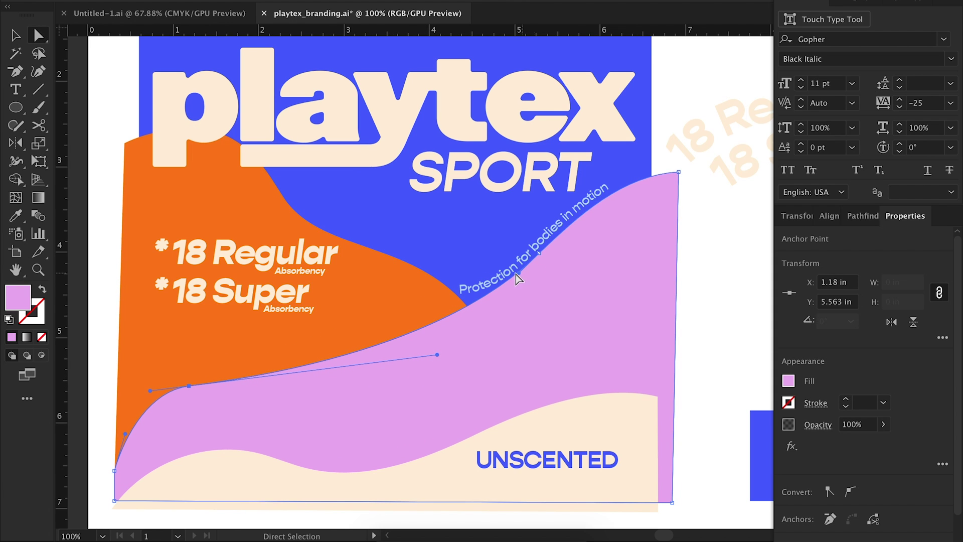
{"action": "left_click_drag", "start_coordinate": [514, 278], "coordinate": [513, 277]}
{"action": "left_click_drag", "start_coordinate": [189, 386], "coordinate": [164, 377]}
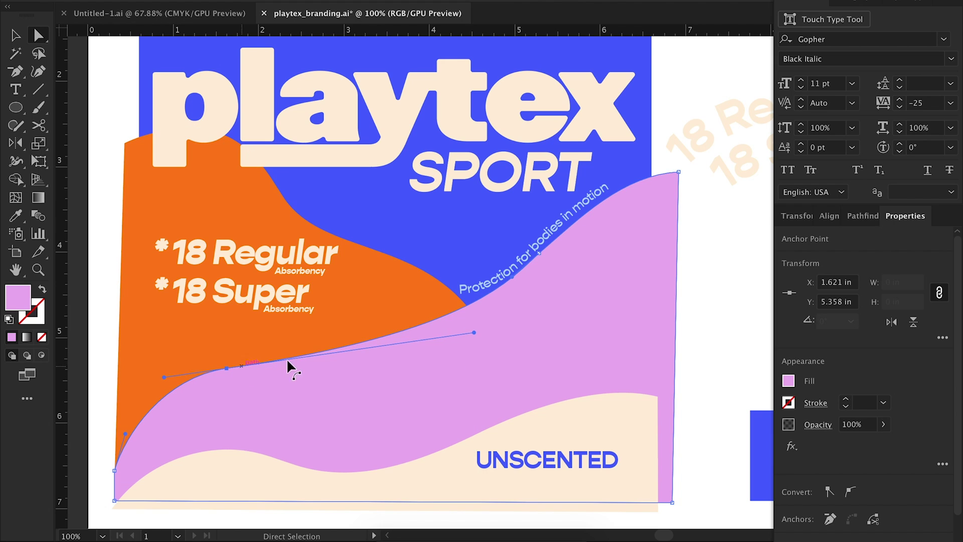
{"action": "left_click_drag", "start_coordinate": [539, 253], "coordinate": [516, 256]}
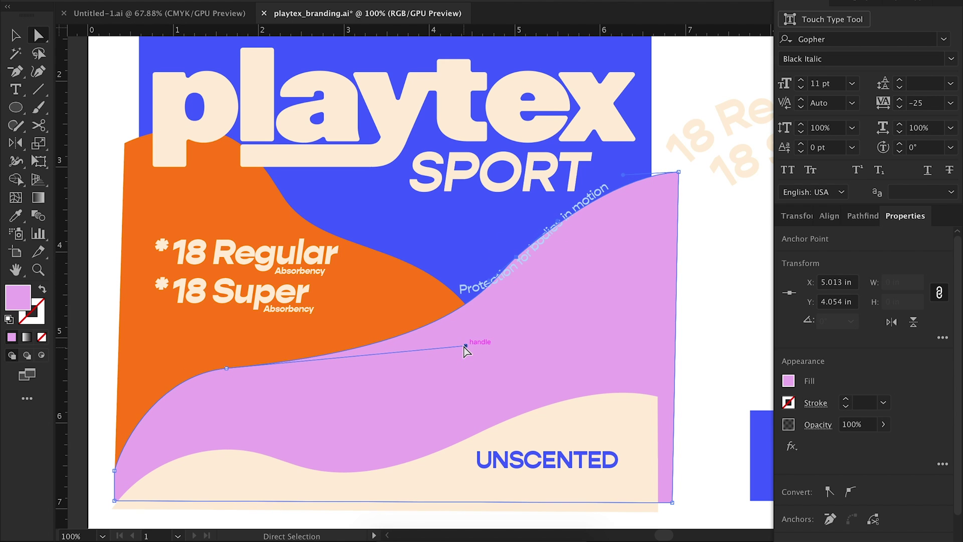
Try shifting the left crest anchor of the pink wave inward and rebalancing its handles to smooth the upper edge.
{"action": "left_click_drag", "start_coordinate": [226, 369], "coordinate": [274, 362]}
{"action": "left_click_drag", "start_coordinate": [212, 370], "coordinate": [185, 374]}
{"action": "left_click_drag", "start_coordinate": [514, 330], "coordinate": [460, 344]}
{"action": "key", "text": "super+z"}
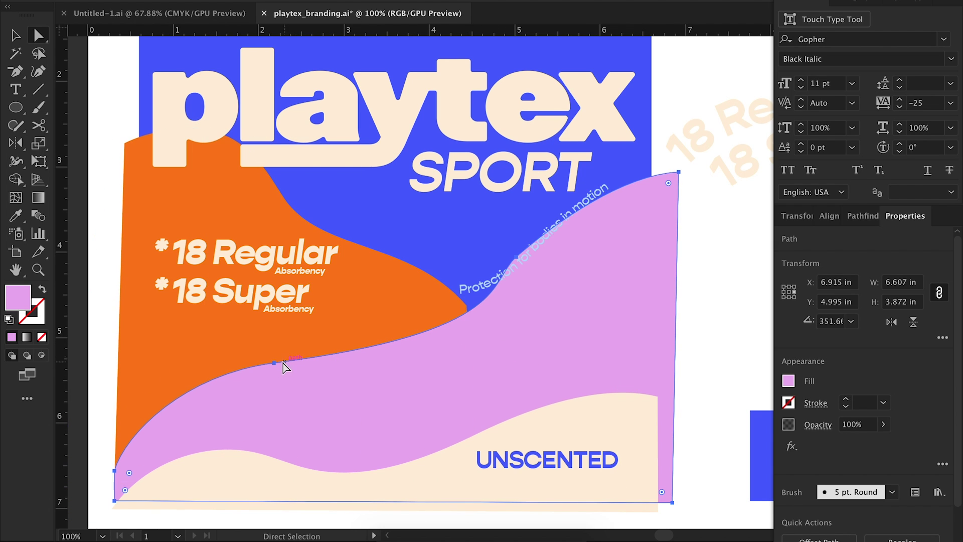
{"action": "left_click", "coordinate": [274, 363]}
{"action": "left_click_drag", "start_coordinate": [505, 333], "coordinate": [443, 339]}
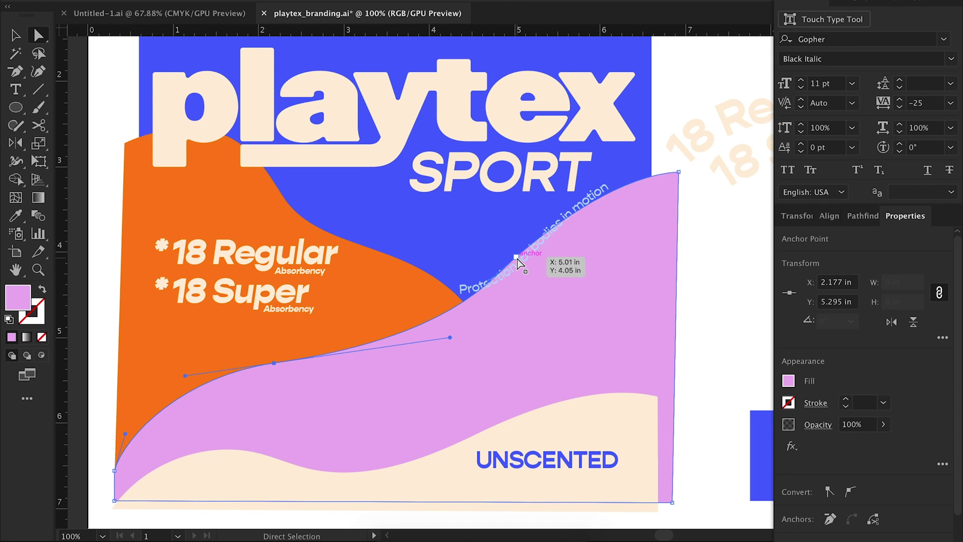
Try deleting the pink wave's mid-slope anchor and lengthening the handles on both sides into one continuous curve.
{"action": "key", "text": "minus"}
{"action": "left_click", "coordinate": [519, 261]}
{"action": "left_click_drag", "start_coordinate": [622, 180], "coordinate": [588, 174]}
{"action": "left_click_drag", "start_coordinate": [529, 167], "coordinate": [528, 168]}
{"action": "left_click_drag", "start_coordinate": [453, 338], "coordinate": [508, 336]}
{"action": "left_click", "coordinate": [726, 352]}
{"action": "left_click_drag", "start_coordinate": [726, 352], "coordinate": [728, 361]}
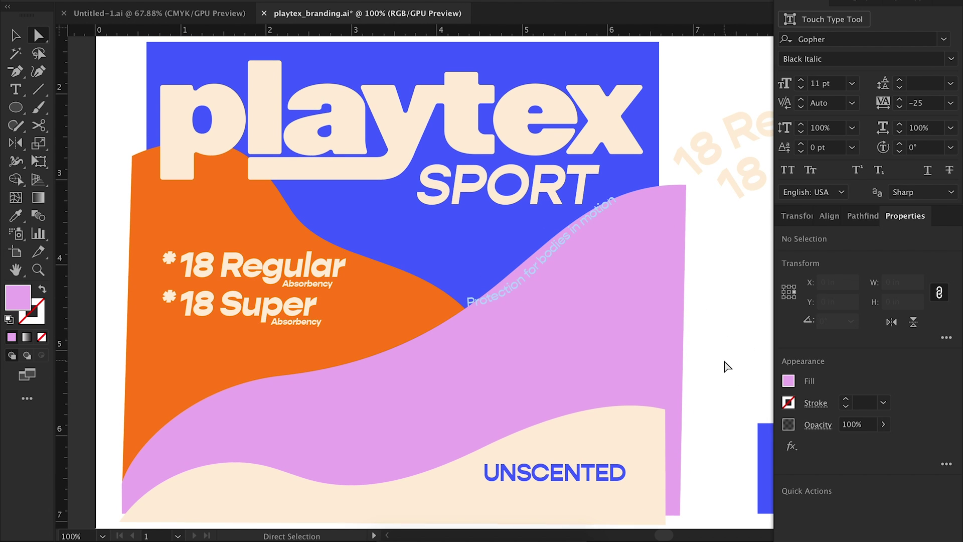
Undo all the recent reshaping of the pink wave's upper edge, including the deletion of its intermediate anchor points.
{"action": "key", "text": "super+z"}
{"action": "key", "text": "super+z"}
{"action": "key", "text": "super+z"}
{"action": "key", "text": "super+z"}
{"action": "key", "text": "super+z"}
{"action": "key", "text": "super+z"}
{"action": "key", "text": "super+z"}
{"action": "key", "text": "super+z"}
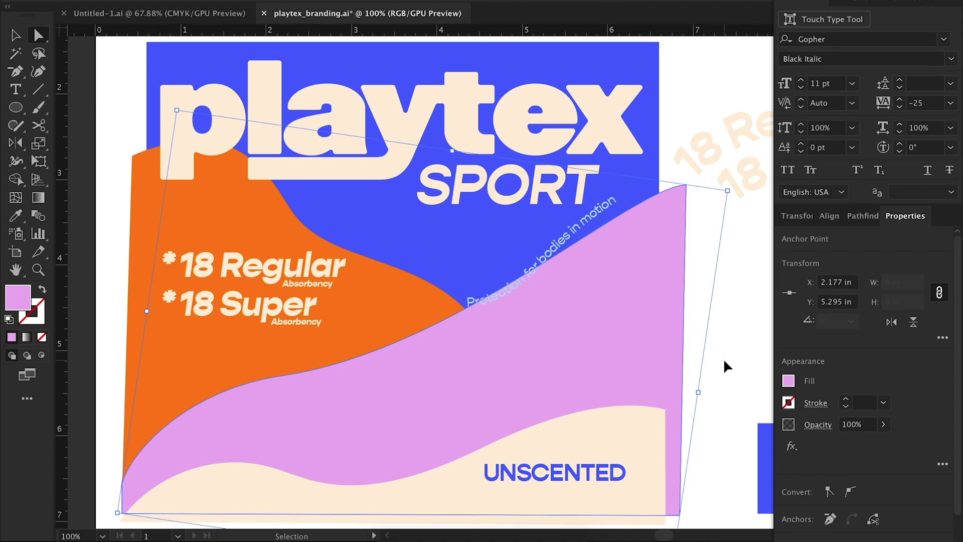
{"action": "key", "text": "ctrl+z"}
{"action": "key", "text": "ctrl+z"}
{"action": "key", "text": "ctrl+z"}
{"action": "key", "text": "ctrl+z"}
{"action": "key", "text": "ctrl+z"}
{"action": "key", "text": "ctrl+z"}
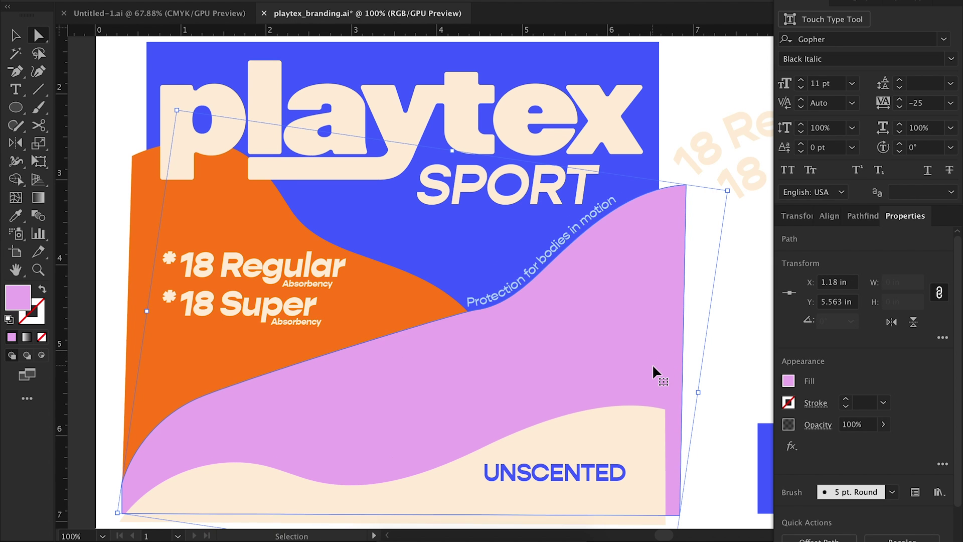
{"action": "left_click", "coordinate": [724, 320]}
{"action": "key", "text": "super+minus"}
{"action": "key", "text": "super+minus"}
{"action": "key", "text": "super+minus"}
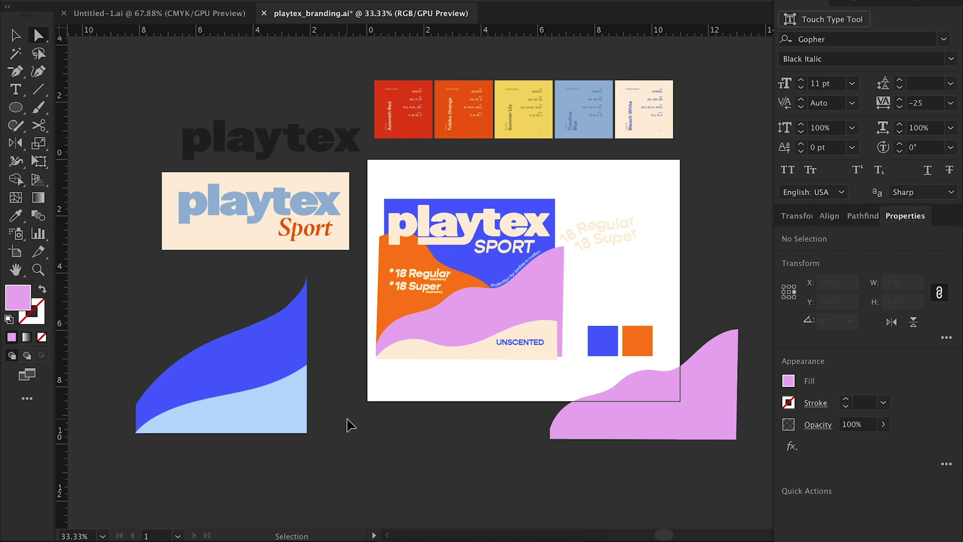
Delete the anchor in the dip of the cream wave and extend the left crest's handle to smooth the curve.
{"action": "key", "text": "super+plus"}
{"action": "key", "text": "super+plus"}
{"action": "key", "text": "super+plus"}
{"action": "key", "text": "space"}
{"action": "left_click_drag", "start_coordinate": [602, 339], "coordinate": [505, 269]}
{"action": "key", "text": "super+minus"}
{"action": "left_click", "coordinate": [311, 368]}
{"action": "key", "text": "minus"}
{"action": "left_click", "coordinate": [311, 368]}
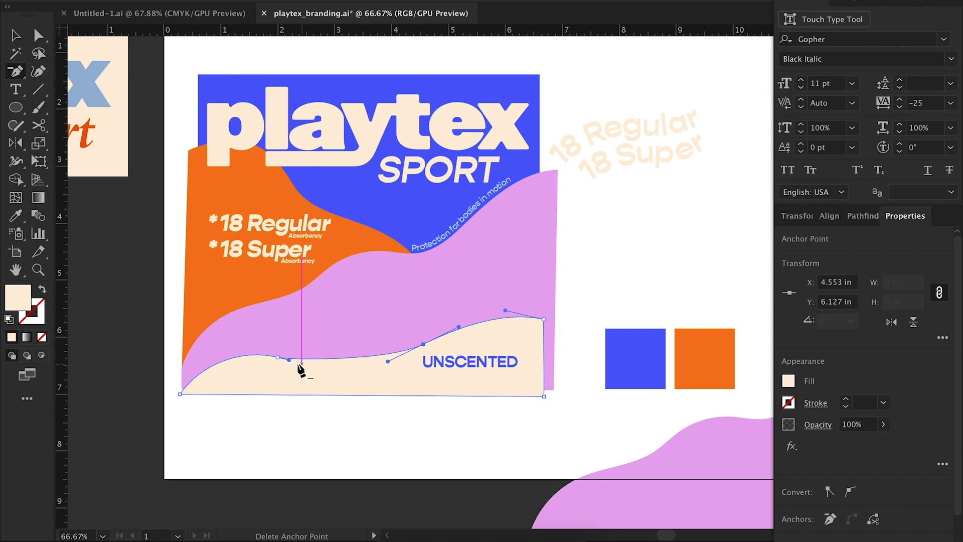
{"action": "left_click_drag", "start_coordinate": [289, 360], "coordinate": [328, 371]}
{"action": "left_click", "coordinate": [664, 234]}
{"action": "key", "text": "space"}
{"action": "left_click_drag", "start_coordinate": [664, 234], "coordinate": [705, 283]}
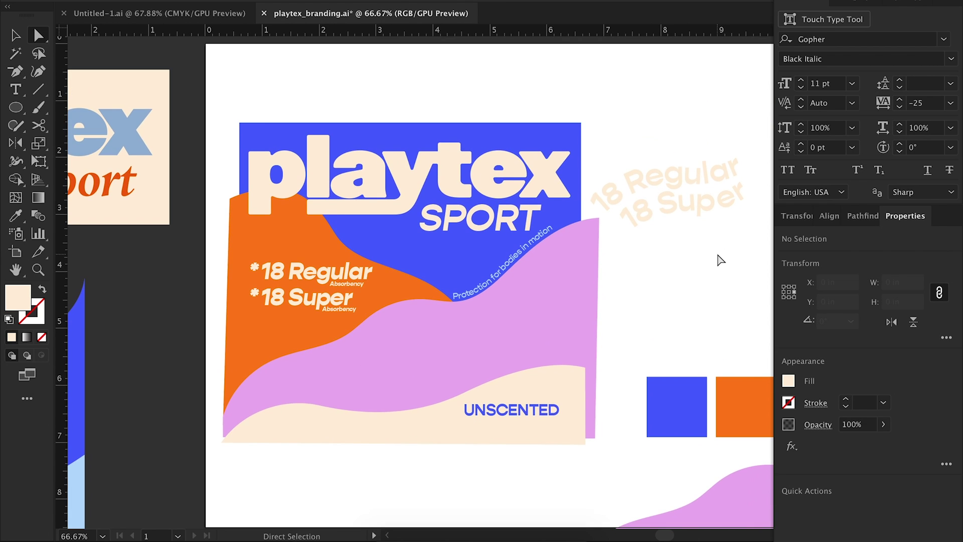
Raise the two right-hand anchors of the cream wave's upper edge and lengthen the handle leading into the dip.
{"action": "key", "text": "super+plus"}
{"action": "scroll", "coordinate": [721, 260], "scroll_direction": "down", "scroll_amount": 4}
{"action": "scroll", "coordinate": [721, 260], "scroll_direction": "left", "scroll_amount": 2}
{"action": "left_click_drag", "start_coordinate": [499, 350], "coordinate": [495, 332]}
{"action": "left_click_drag", "start_coordinate": [370, 394], "coordinate": [388, 395]}
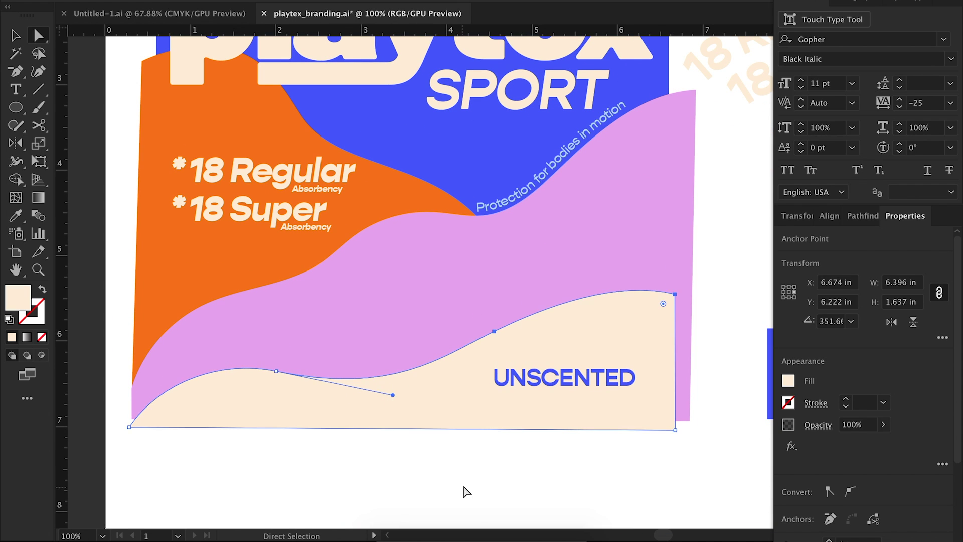
{"action": "left_click", "coordinate": [466, 491]}
Lower and flatten the cream wave's left crest, angling its handles for a gentle dip toward the mid-slope anchor.
{"action": "scroll", "coordinate": [549, 430], "scroll_direction": "up", "scroll_amount": 3}
{"action": "scroll", "coordinate": [548, 430], "scroll_direction": "right", "scroll_amount": 1}
{"action": "left_click", "coordinate": [250, 450]}
{"action": "left_click", "coordinate": [256, 439]}
{"action": "left_click_drag", "start_coordinate": [202, 426], "coordinate": [197, 439]}
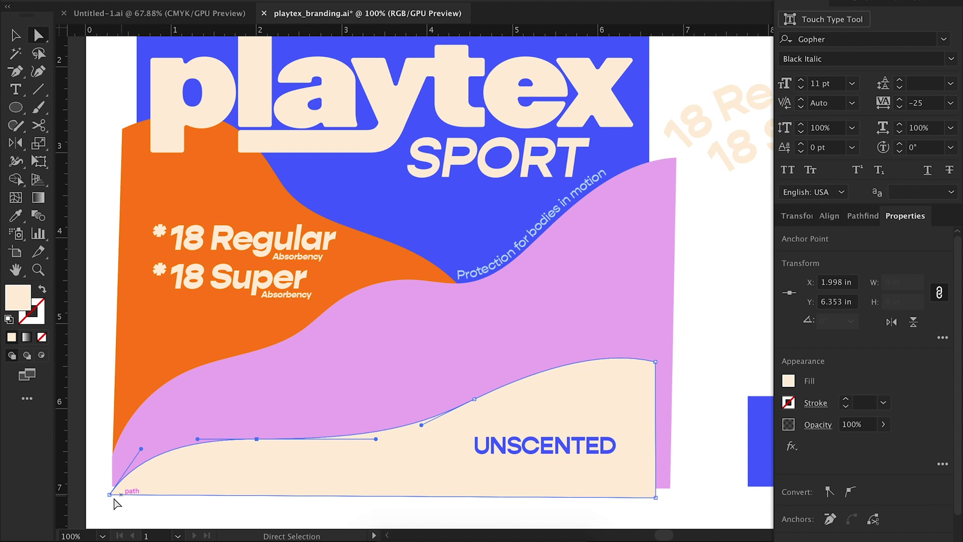
{"action": "left_click_drag", "start_coordinate": [255, 443], "coordinate": [256, 443]}
{"action": "left_click_drag", "start_coordinate": [376, 439], "coordinate": [383, 450]}
{"action": "left_click", "coordinate": [474, 400]}
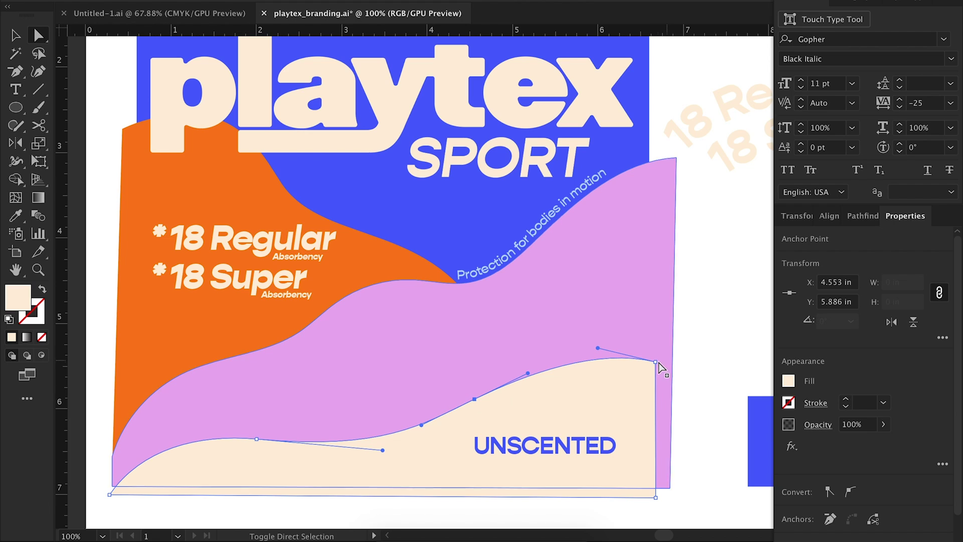
Raise the cream wave's mid-slope and right edge anchors together, with a slight nudge back down.
{"action": "left_click_drag", "start_coordinate": [657, 362], "coordinate": [656, 350]}
{"action": "left_click", "coordinate": [730, 314]}
{"action": "left_click", "coordinate": [554, 414]}
{"action": "left_click", "coordinate": [656, 351]}
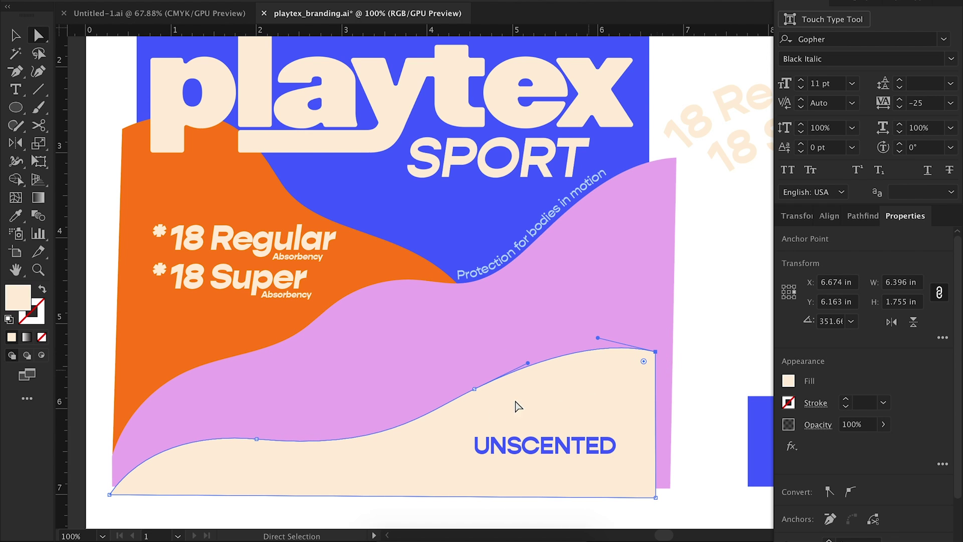
{"action": "left_click", "coordinate": [656, 373]}
{"action": "key", "text": "Down"}
{"action": "key", "text": "Down"}
{"action": "left_click", "coordinate": [736, 288]}
Shorten the right handle of the cream wave's left crest anchor and check the shapes in outline view.
{"action": "left_click", "coordinate": [224, 454]}
{"action": "left_click", "coordinate": [257, 439]}
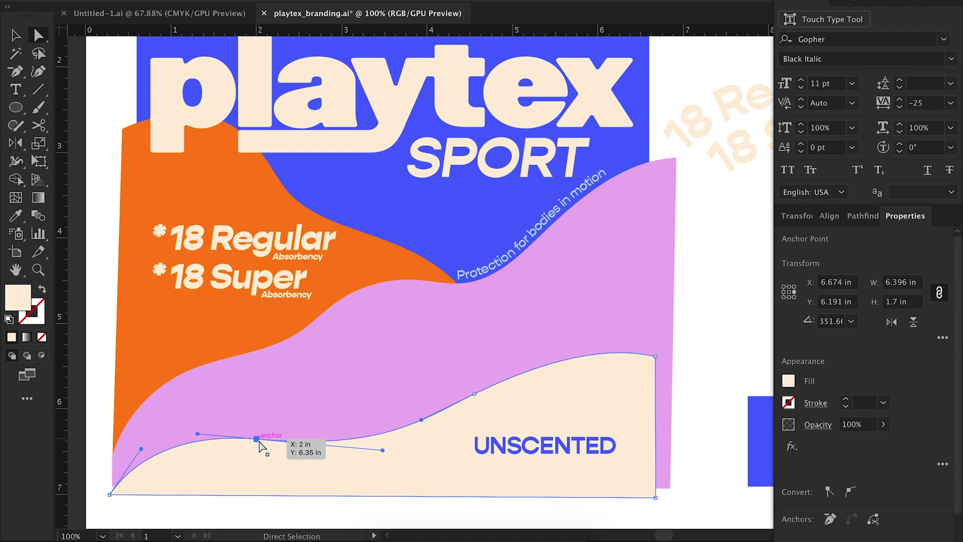
{"action": "left_click_drag", "start_coordinate": [383, 450], "coordinate": [361, 450]}
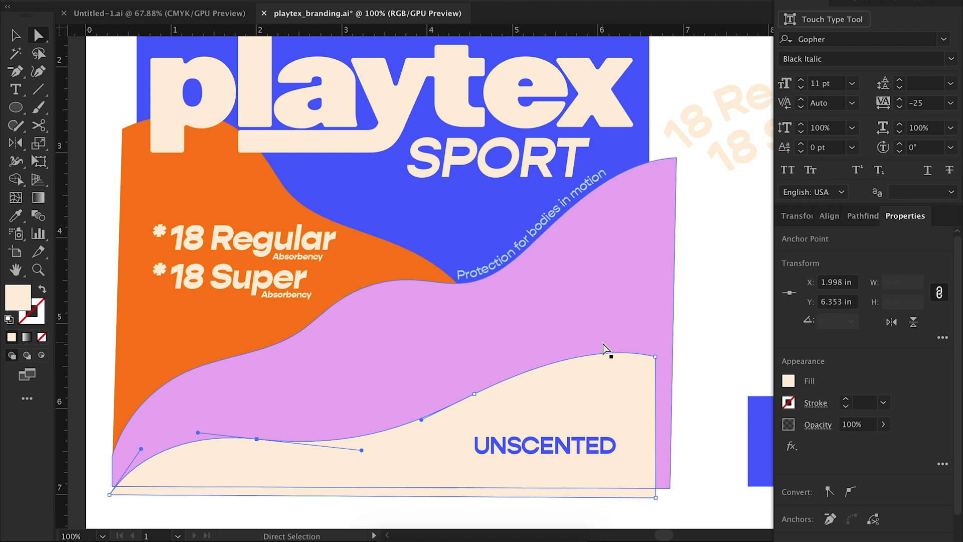
{"action": "key", "text": "v"}
{"action": "key", "text": "super+y"}
{"action": "key", "text": "super+y"}
{"action": "key", "text": "super+shift+a"}
{"action": "left_click_drag", "start_coordinate": [502, 267], "coordinate": [489, 287]}
{"action": "left_click", "coordinate": [352, 363]}
{"action": "left_click", "coordinate": [763, 331]}
{"action": "left_click_drag", "start_coordinate": [703, 329], "coordinate": [688, 333]}
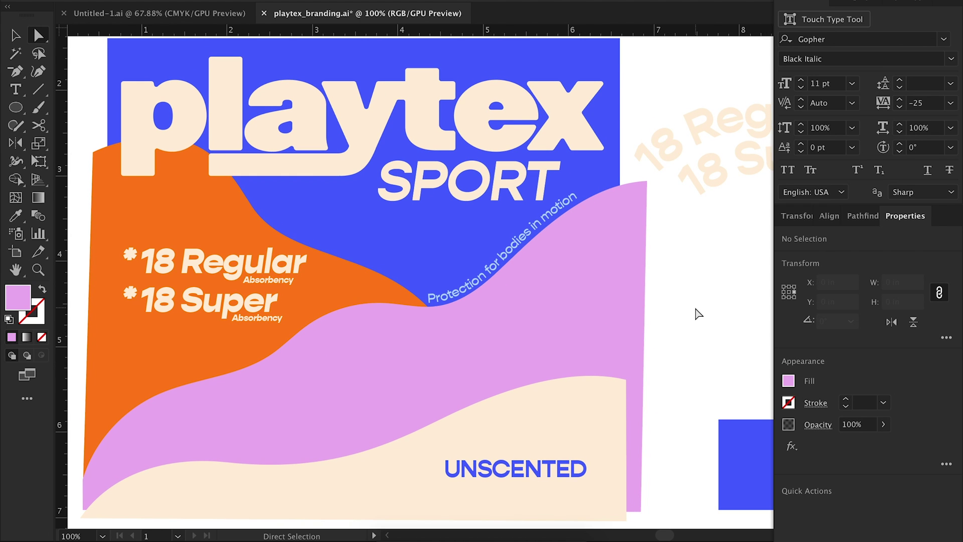
Set the "SPORT" text to 46 pt and nudge it up closer to the playtex wordmark.
{"action": "key", "text": "v"}
{"action": "mouse_move", "coordinate": [560, 157]}
{"action": "left_mouse_down"}
{"action": "mouse_move", "coordinate": [555, 146]}
{"action": "mouse_move", "coordinate": [561, 153]}
{"action": "left_mouse_up"}
{"action": "left_click", "coordinate": [805, 541]}
{"action": "left_click", "coordinate": [805, 541]}
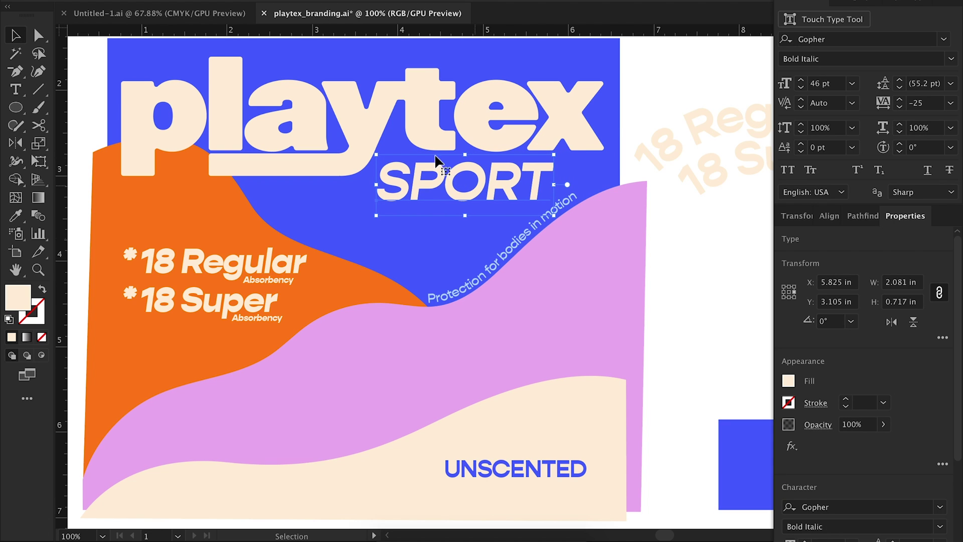
{"action": "key", "text": "Up"}
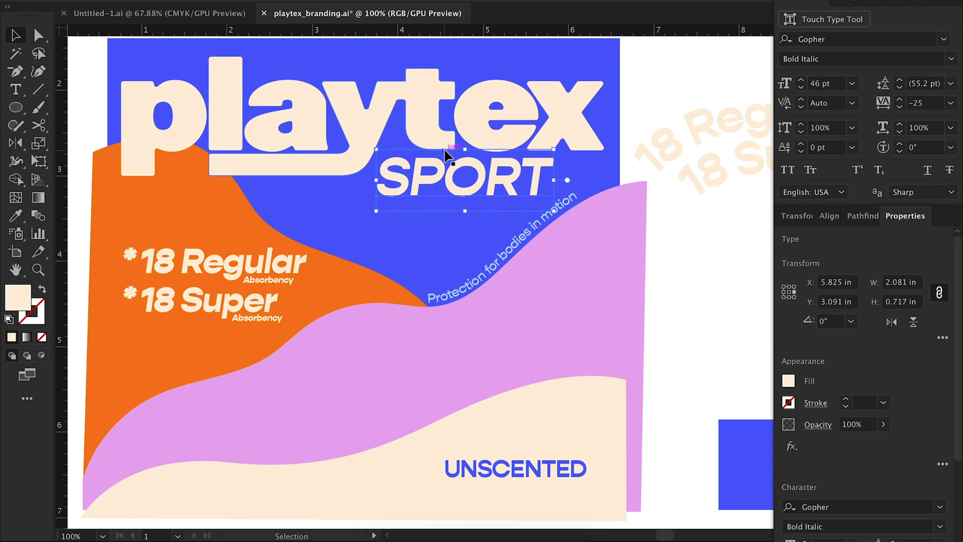
{"action": "left_click", "coordinate": [699, 259]}
Set the curved tagline "Protection for bodies in motion" to 12 pt.
{"action": "left_click_drag", "start_coordinate": [552, 294], "coordinate": [554, 286]}
{"action": "left_click", "coordinate": [569, 205]}
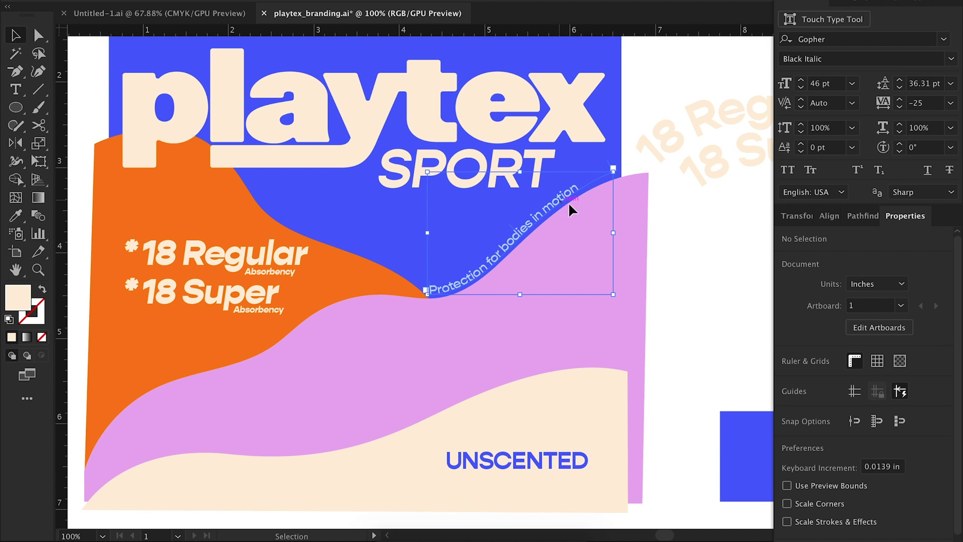
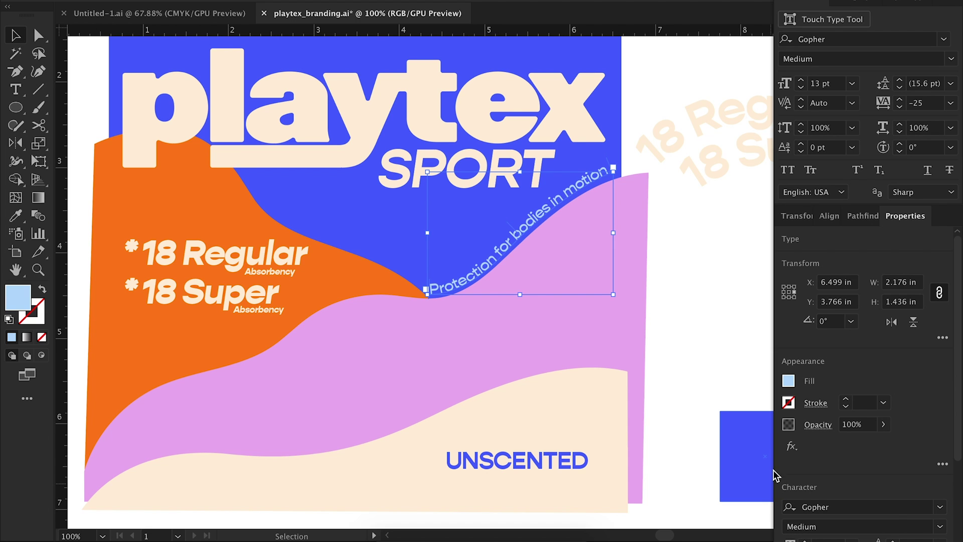
{"action": "left_click", "coordinate": [751, 358]}
{"action": "left_click", "coordinate": [556, 227]}
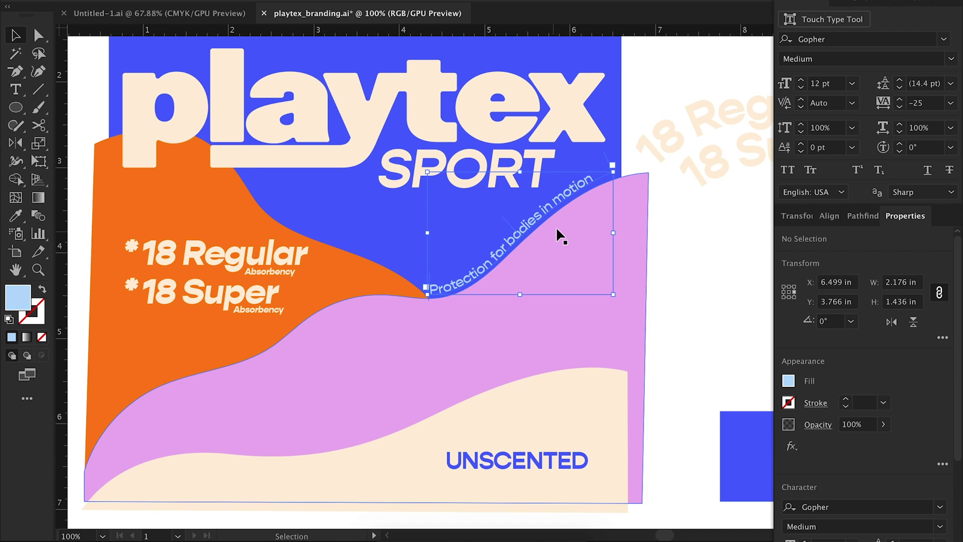
Nudge the curved tagline up off the pink wave and rotate it slightly to follow the slope.
{"action": "left_click_drag", "start_coordinate": [621, 301], "coordinate": [621, 304]}
{"action": "key", "text": "Up"}
{"action": "key", "text": "super+equal"}
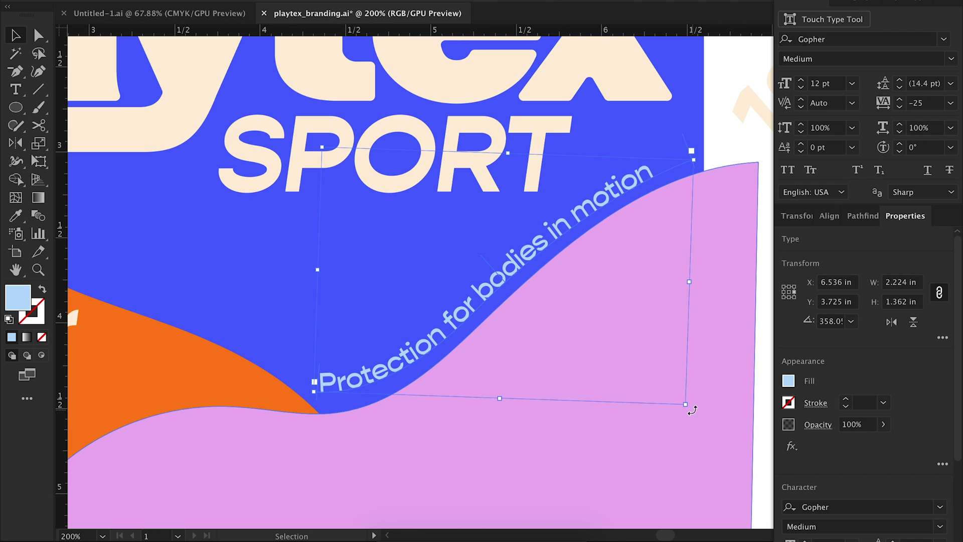
{"action": "left_click_drag", "start_coordinate": [692, 411], "coordinate": [703, 402]}
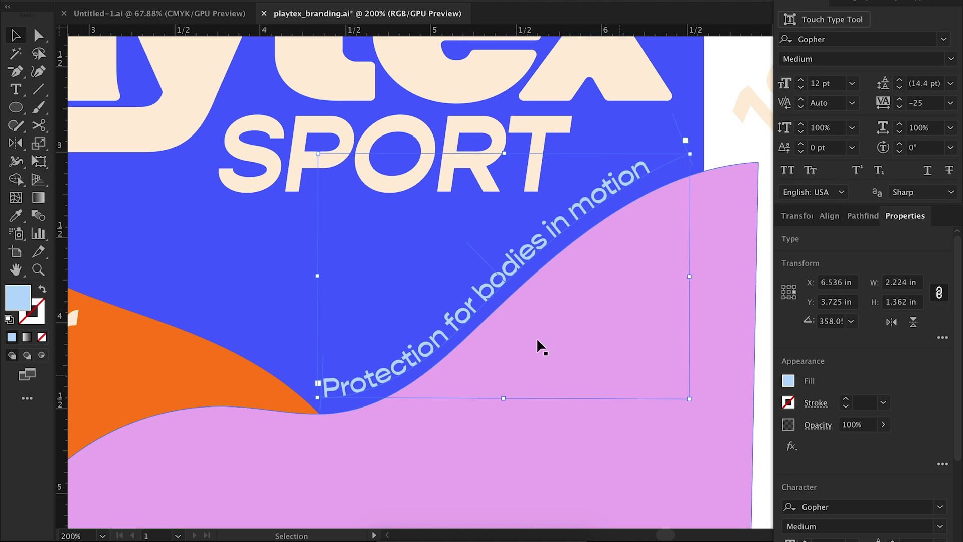
Reshape the tagline's path by moving its middle anchor up and adjusting both ends to parallel the pink wave's edge.
{"action": "key", "text": "a"}
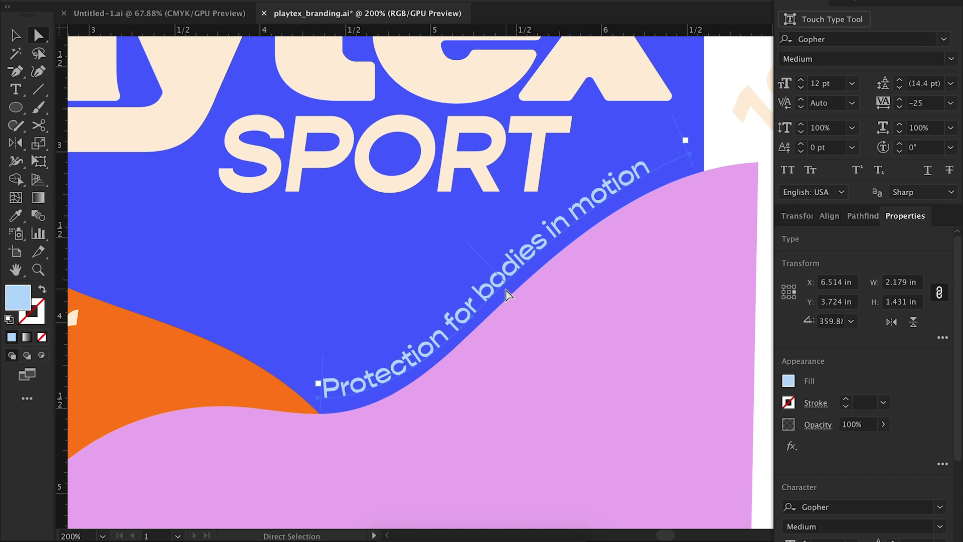
{"action": "left_click", "coordinate": [469, 313]}
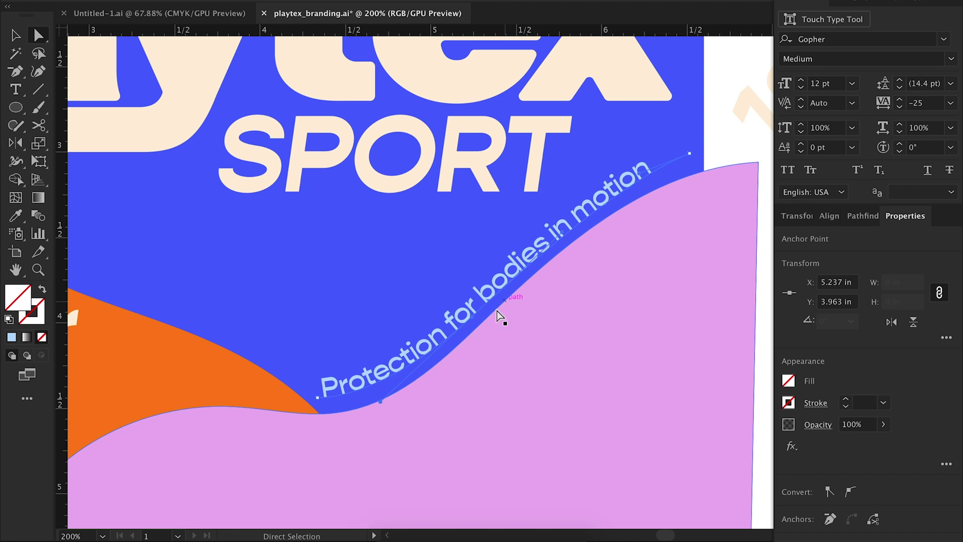
{"action": "left_click_drag", "start_coordinate": [472, 315], "coordinate": [471, 312]}
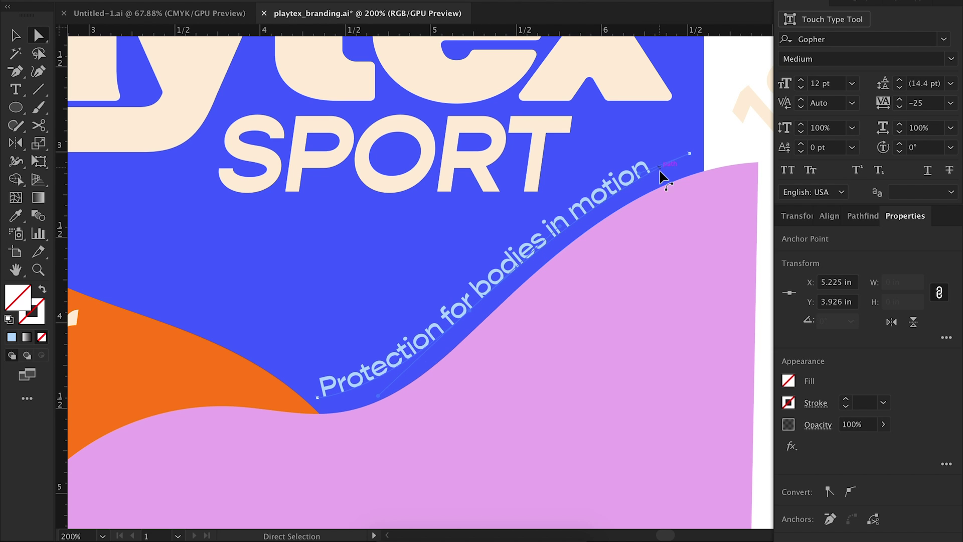
{"action": "left_click_drag", "start_coordinate": [691, 153], "coordinate": [690, 162]}
{"action": "left_click_drag", "start_coordinate": [327, 394], "coordinate": [382, 399]}
{"action": "left_click", "coordinate": [725, 140]}
{"action": "key", "text": "ctrl+minus"}
{"action": "key", "text": "ctrl+minus"}
{"action": "key", "text": "ctrl+minus"}
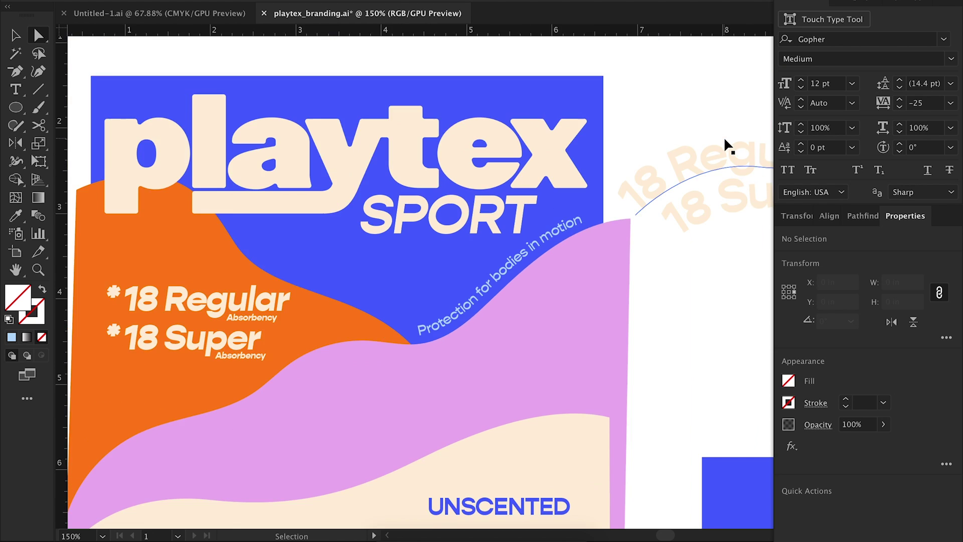
{"action": "key", "text": "ctrl+plus"}
{"action": "scroll", "coordinate": [463, 256], "scroll_direction": "down", "scroll_amount": 3}
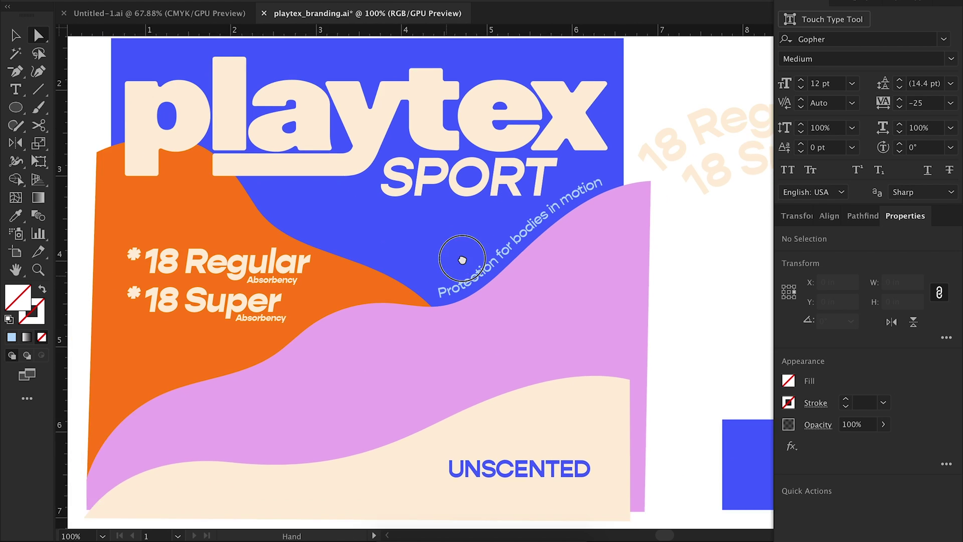
{"action": "left_click_drag", "start_coordinate": [712, 338], "coordinate": [688, 337]}
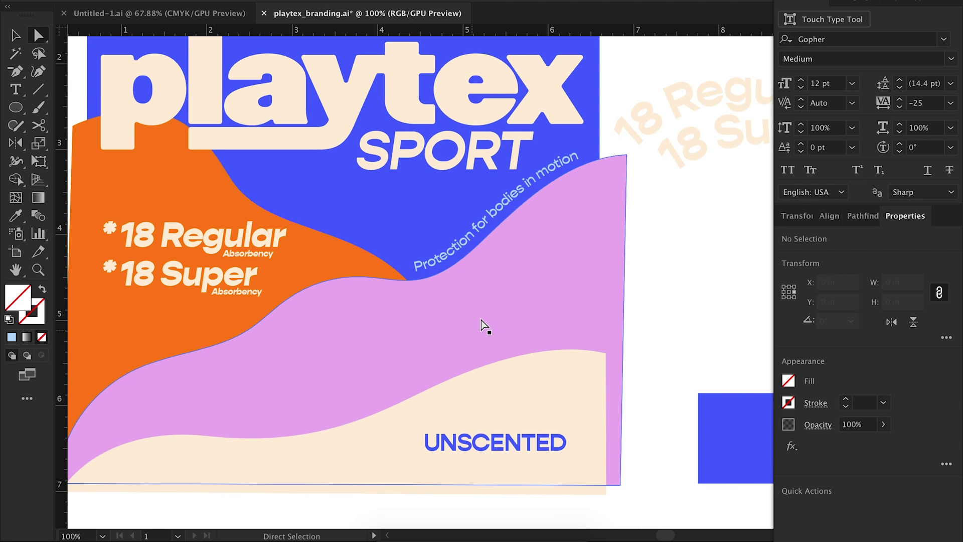
{"action": "left_click_drag", "start_coordinate": [598, 368], "coordinate": [559, 275]}
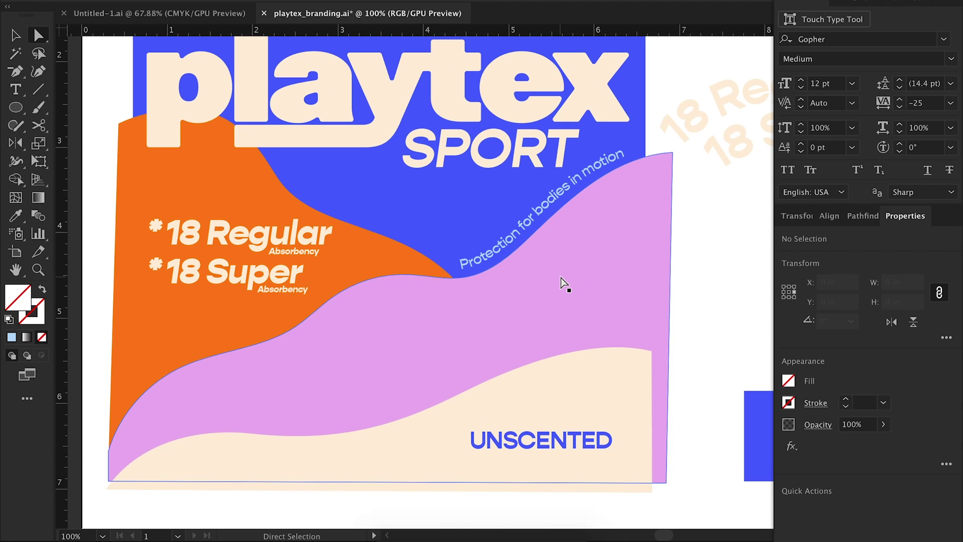
{"action": "left_click_drag", "start_coordinate": [644, 354], "coordinate": [640, 361]}
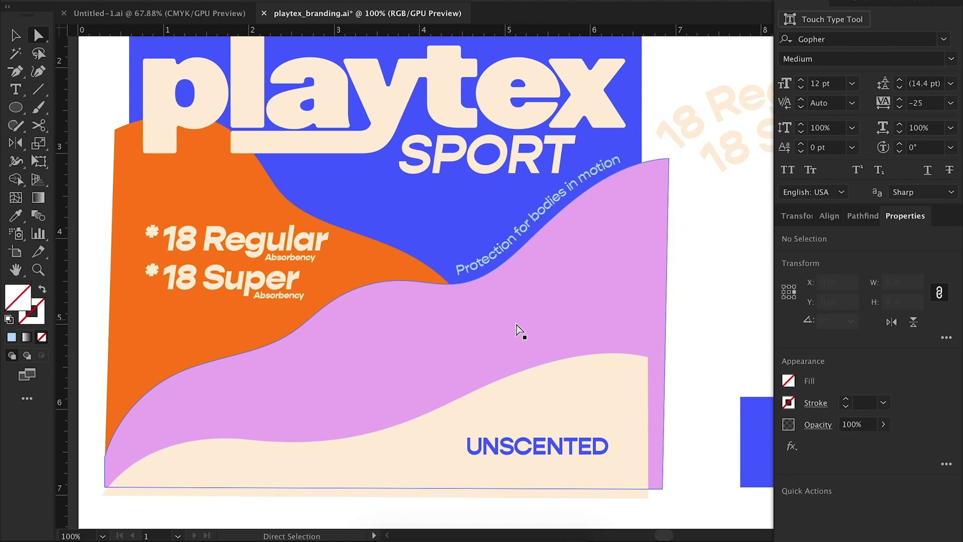
{"action": "left_click_drag", "start_coordinate": [552, 334], "coordinate": [545, 337]}
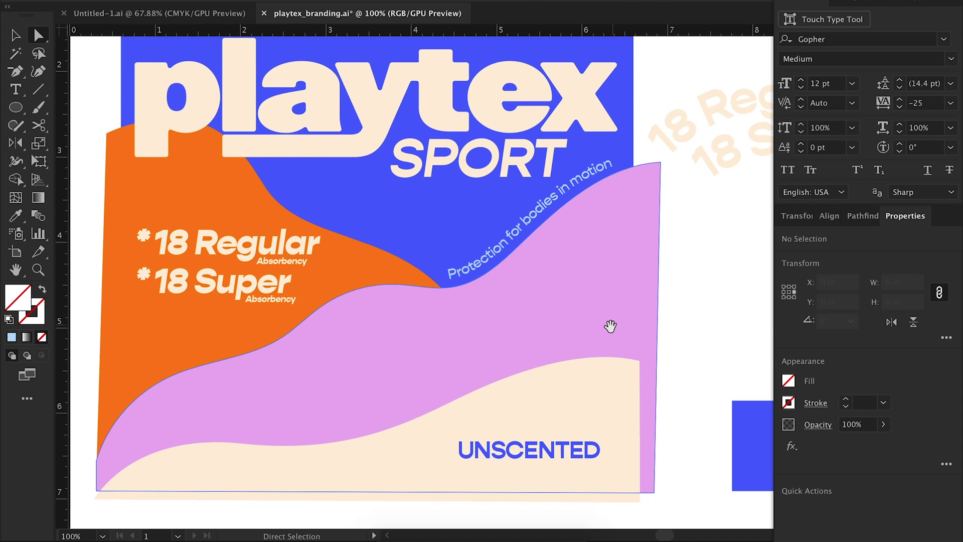
Try drawing a small curved arrow outline about 0.71 by 0.44 in on the blank area beside the package with the Pen tool.
{"action": "left_click_drag", "start_coordinate": [611, 327], "coordinate": [528, 321]}
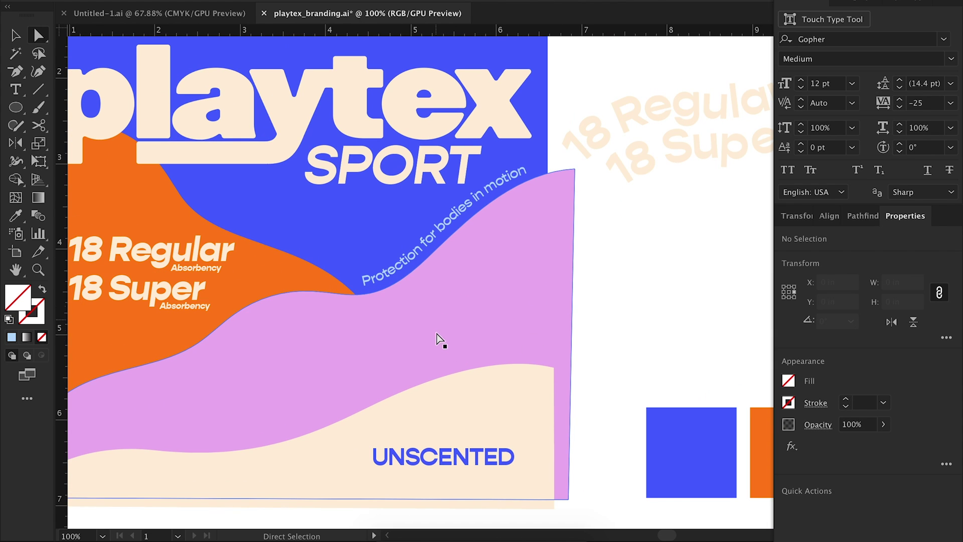
{"action": "left_click_drag", "start_coordinate": [642, 346], "coordinate": [604, 324]}
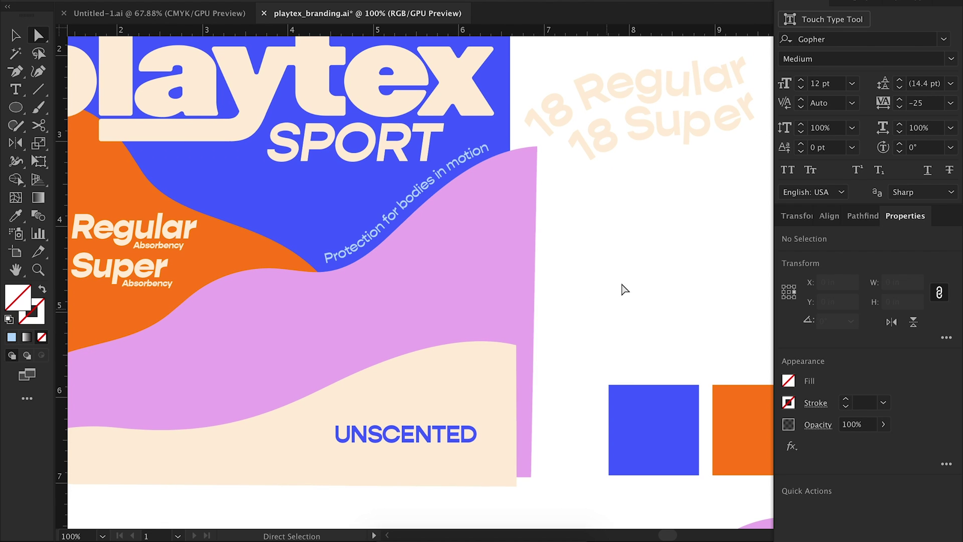
{"action": "left_click_drag", "start_coordinate": [624, 267], "coordinate": [585, 280]}
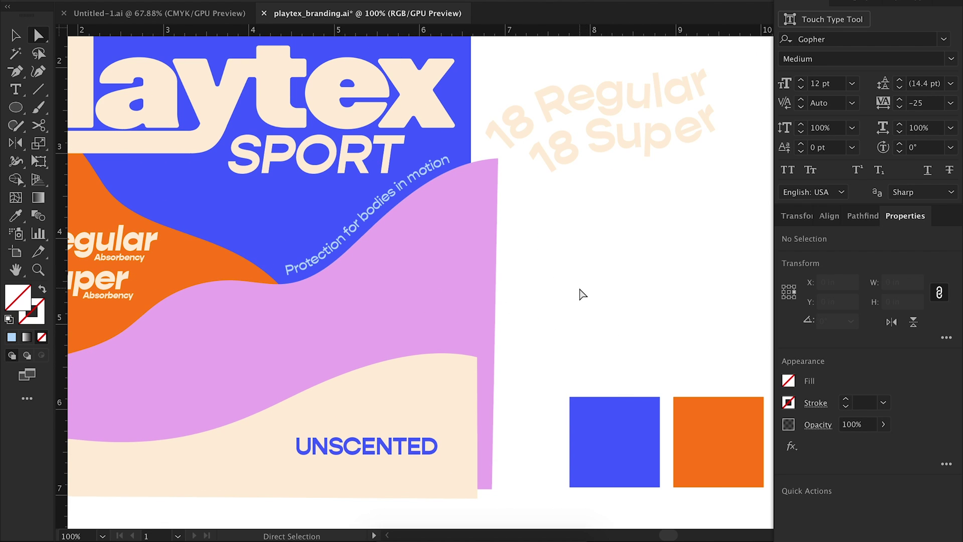
{"action": "left_click", "coordinate": [549, 291]}
{"action": "left_click_drag", "start_coordinate": [567, 293], "coordinate": [583, 279]}
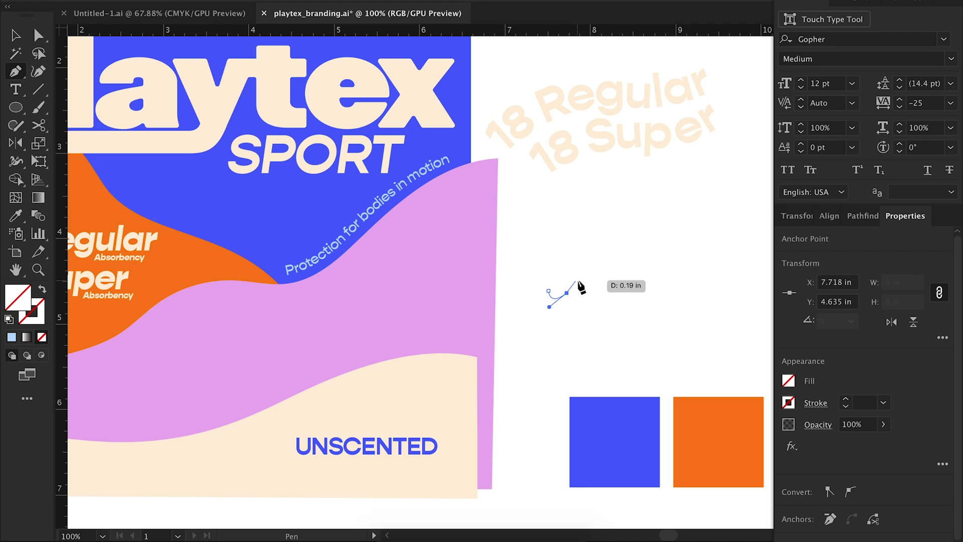
{"action": "left_click", "coordinate": [581, 282]}
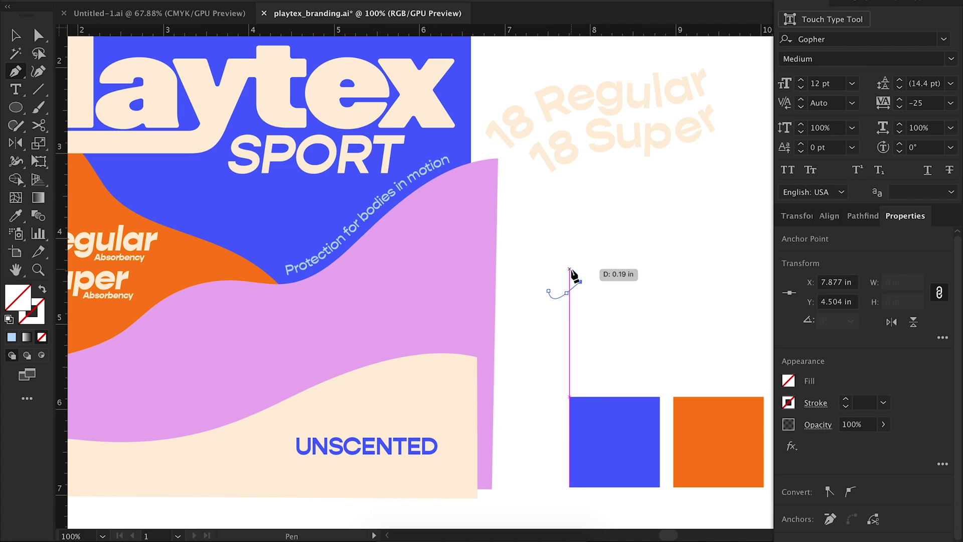
{"action": "left_click", "coordinate": [602, 269]}
{"action": "left_click", "coordinate": [601, 295]}
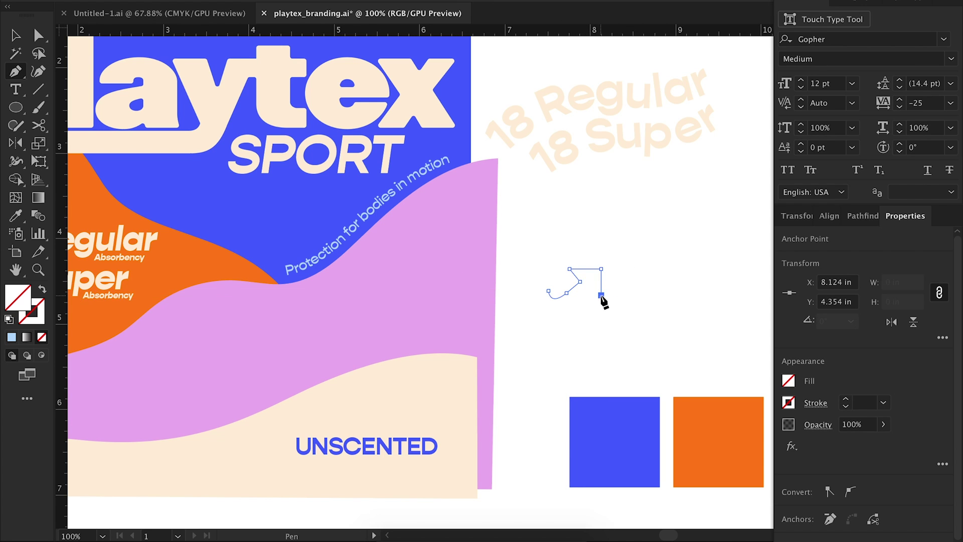
{"action": "left_click", "coordinate": [591, 285]}
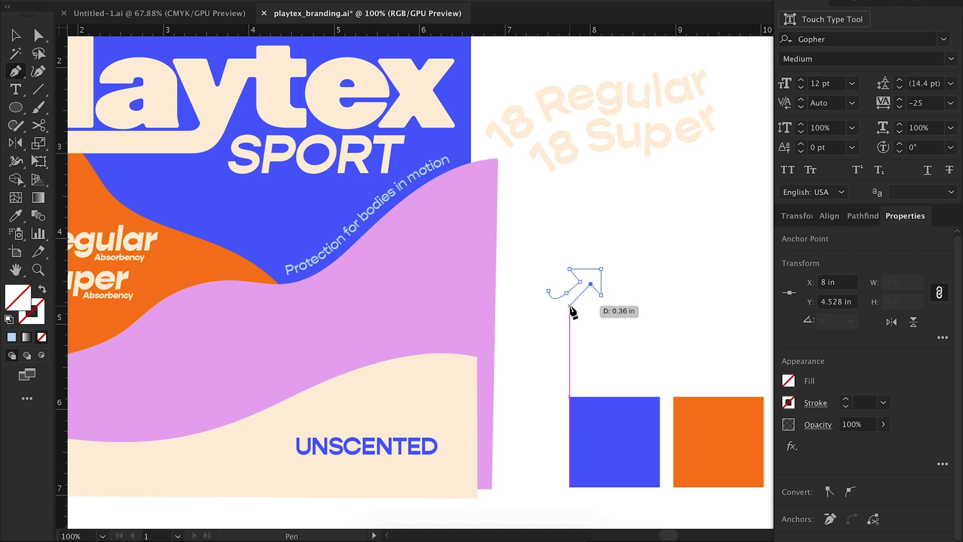
{"action": "mouse_move", "coordinate": [562, 306]}
{"action": "left_mouse_down"}
{"action": "mouse_move", "coordinate": [540, 288]}
{"action": "mouse_move", "coordinate": [549, 299]}
{"action": "left_mouse_up"}
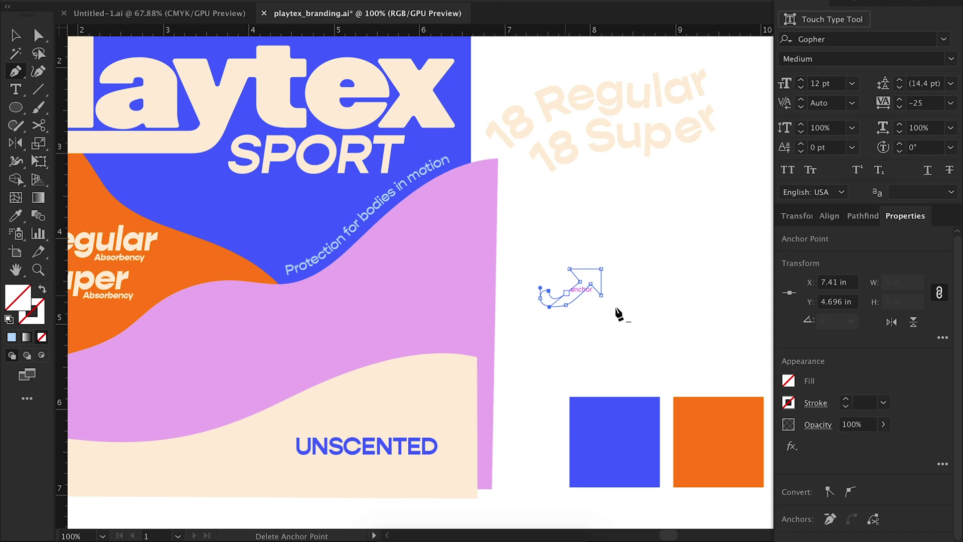
{"action": "left_click_drag", "start_coordinate": [466, 306], "coordinate": [466, 306]}
Try placing the curved arrow on the pink wave beneath the tagline and filling it with light blue.
{"action": "left_click_drag", "start_coordinate": [620, 318], "coordinate": [421, 274]}
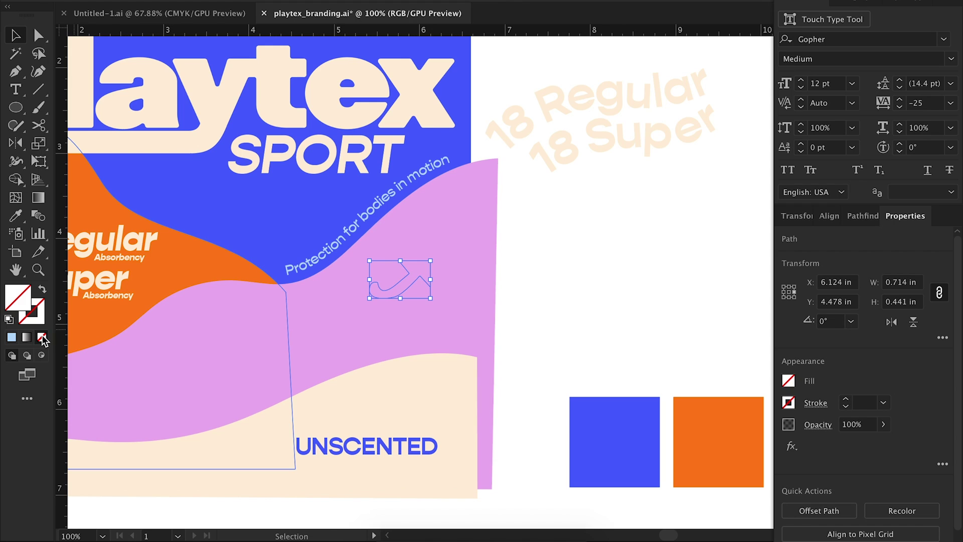
{"action": "left_click", "coordinate": [11, 338]}
{"action": "left_click", "coordinate": [622, 284]}
{"action": "key", "text": "ctrl+="}
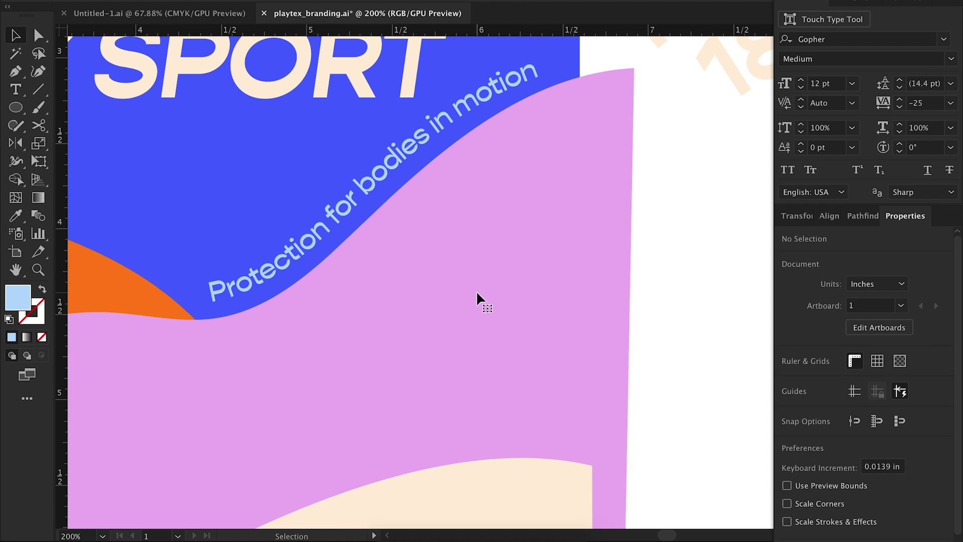
Build a cream emblem on the pink wave from two opposing outlined arrows, with curved text "360°" above and "Protection" below.
{"action": "left_click", "coordinate": [17, 108]}
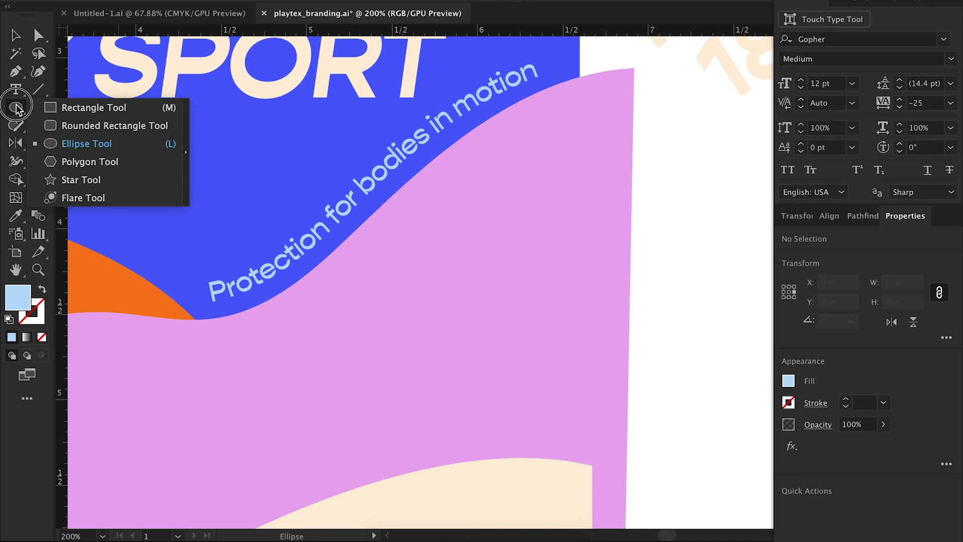
{"action": "left_click", "coordinate": [152, 148]}
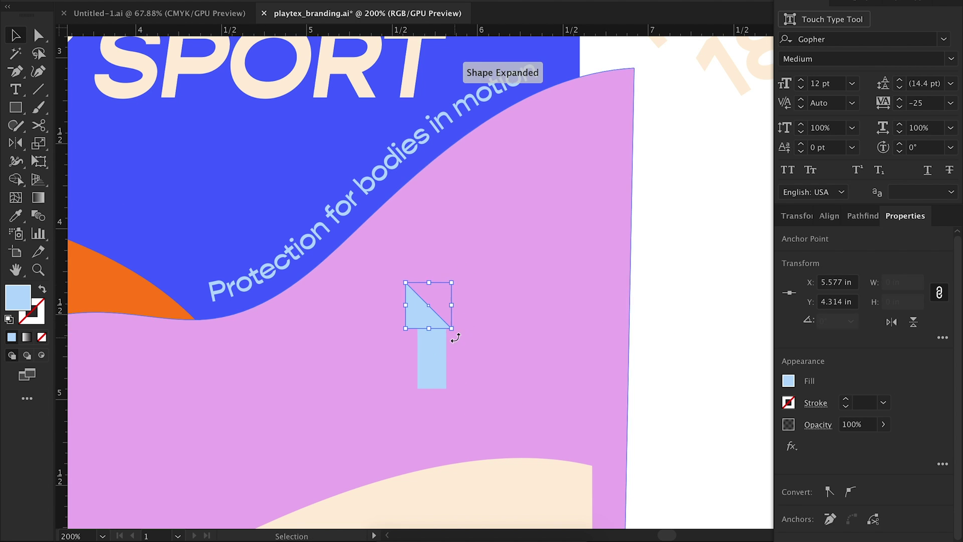
{"action": "key", "text": "ctrl+equal"}
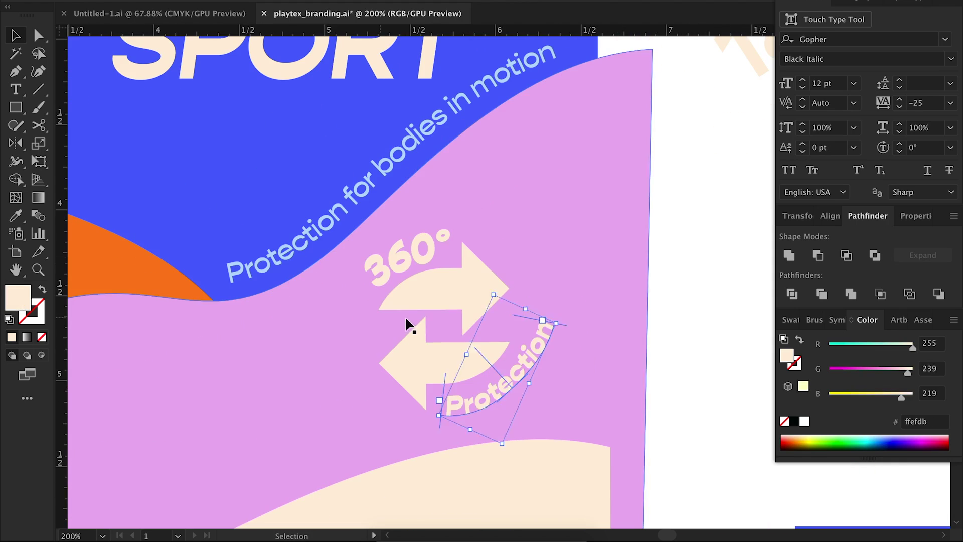
{"action": "left_click_drag", "start_coordinate": [501, 386], "coordinate": [497, 386]}
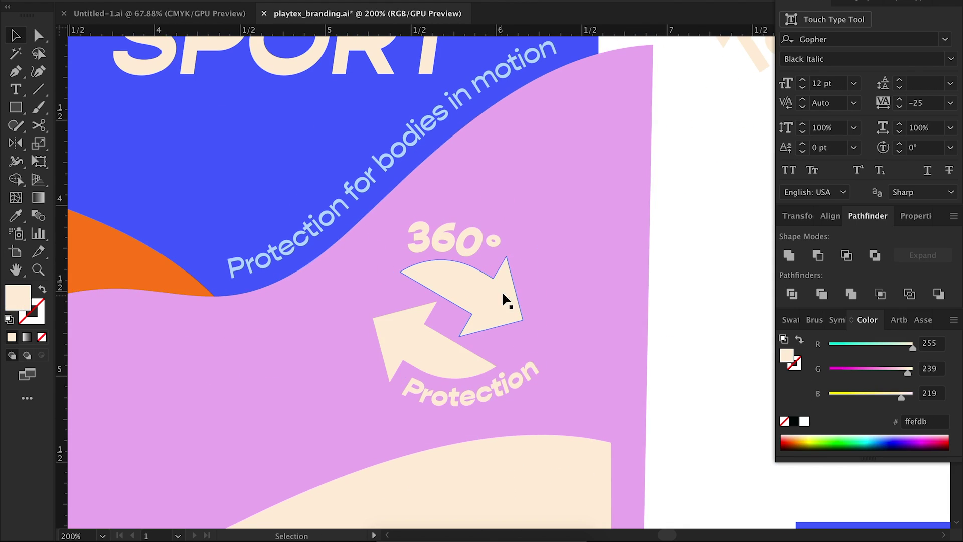
{"action": "left_click", "coordinate": [496, 387]}
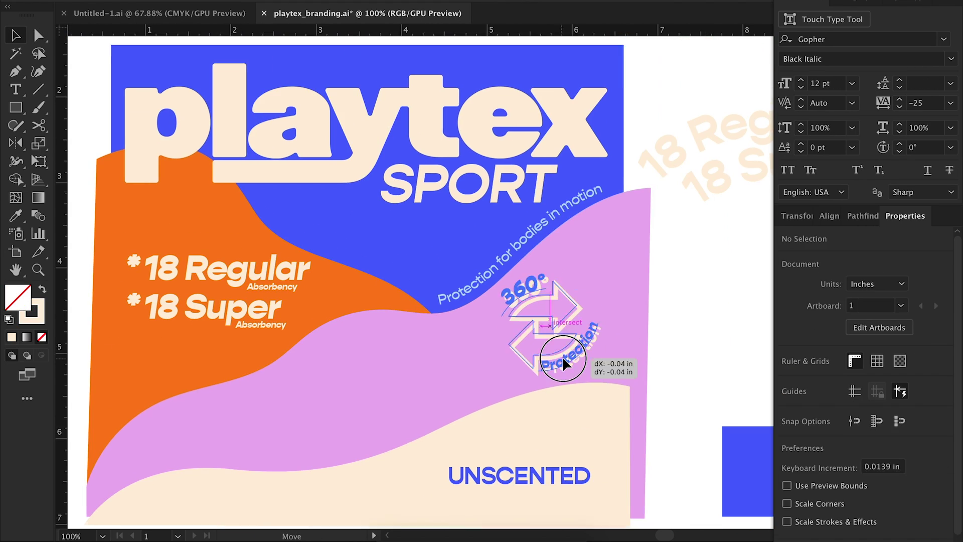
Place the 360° Protection emblem in blue on the cream wave and move "UNSCENTED" beneath "18 Super" on the orange area.
{"action": "left_click", "coordinate": [499, 466]}
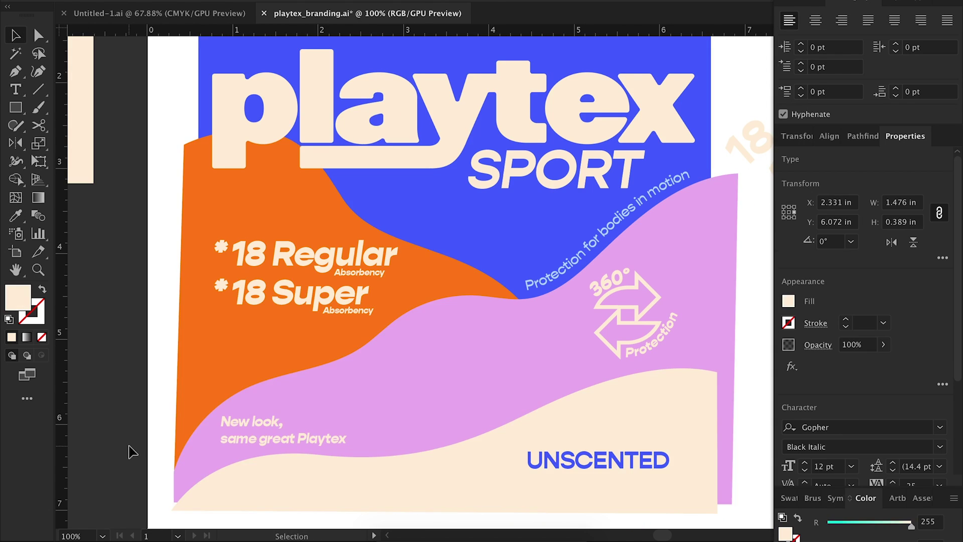
{"action": "left_click_drag", "start_coordinate": [527, 437], "coordinate": [536, 437]}
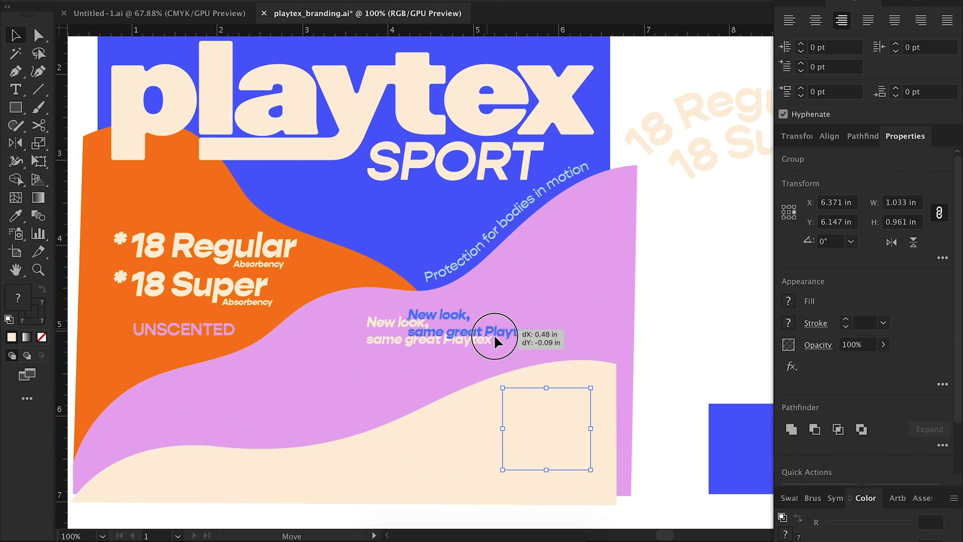
{"action": "left_click", "coordinate": [572, 357]}
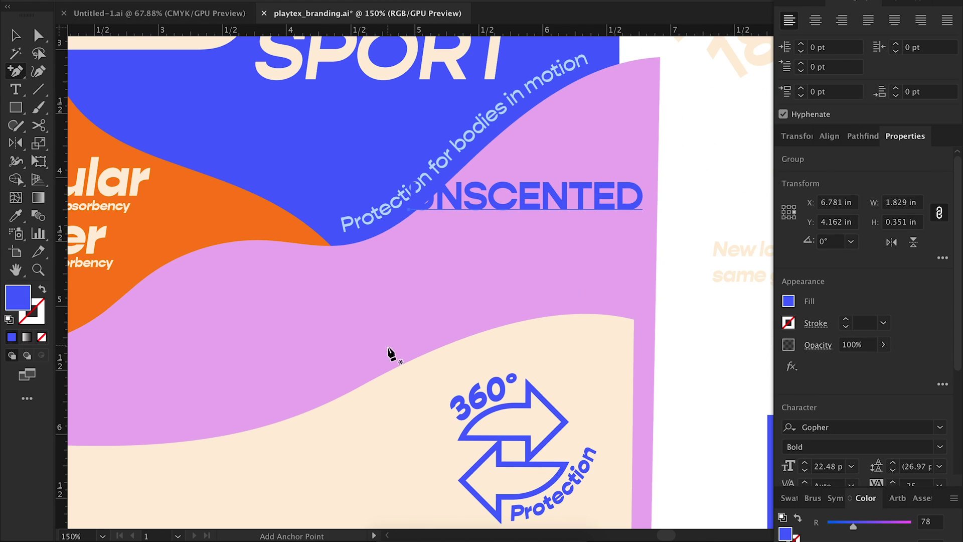
{"action": "left_click", "coordinate": [391, 352]}
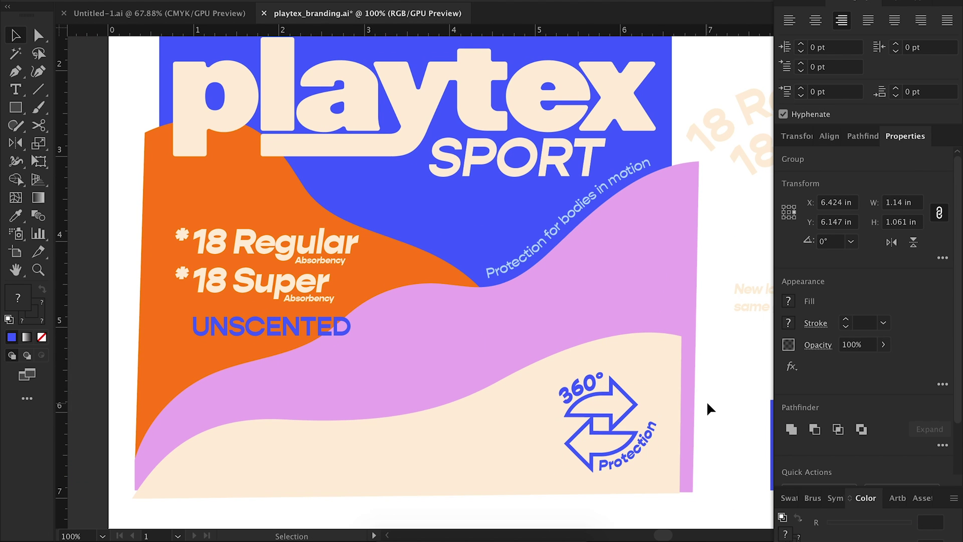
Recolour "UNSCENTED" cream and scale it down to fit within the orange area below the absorbency lines.
{"action": "left_click", "coordinate": [708, 404]}
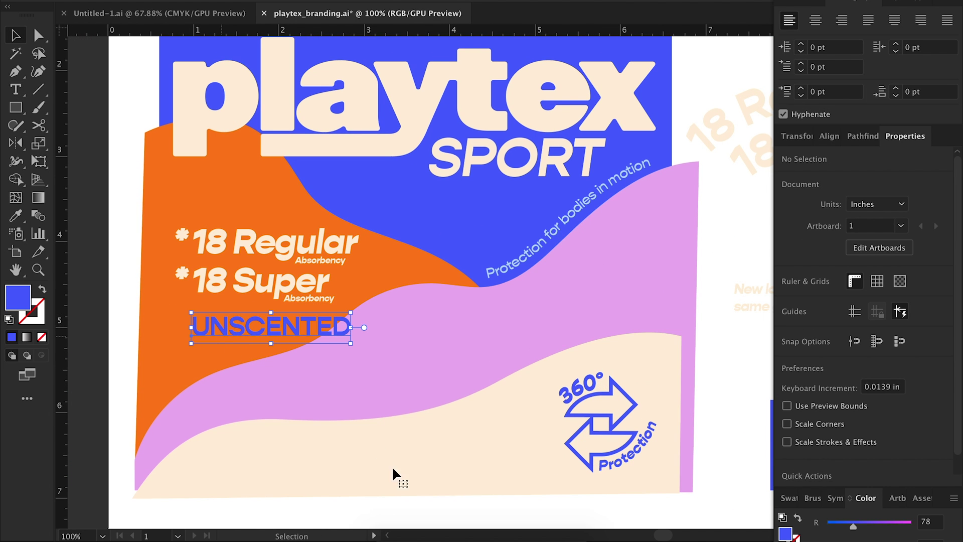
{"action": "key", "text": "u"}
{"action": "key", "text": "v"}
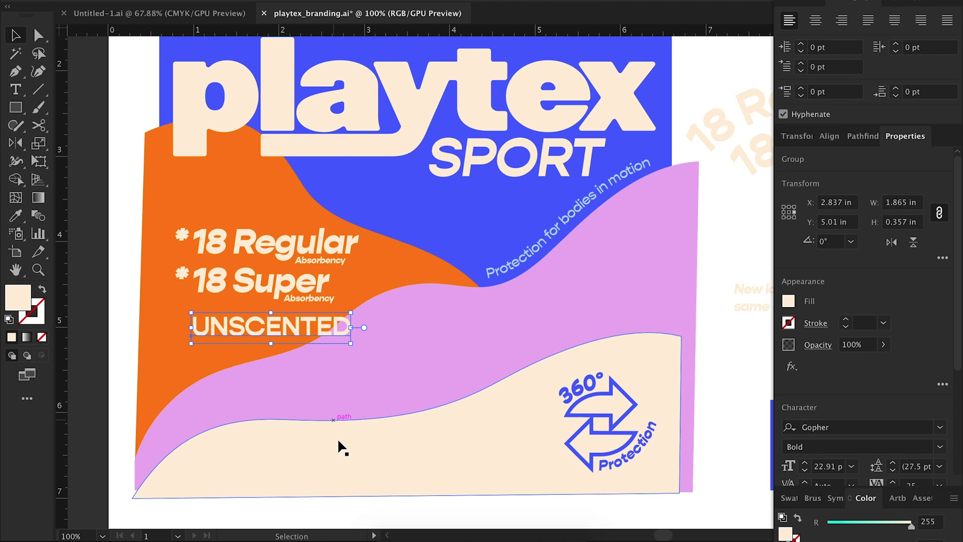
{"action": "left_click_drag", "start_coordinate": [351, 344], "coordinate": [315, 334]}
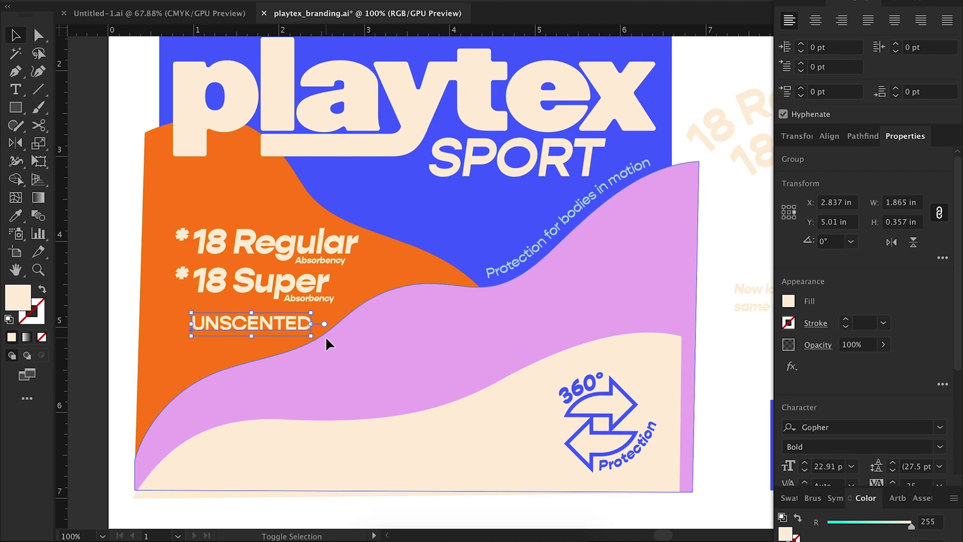
{"action": "left_click", "coordinate": [730, 355]}
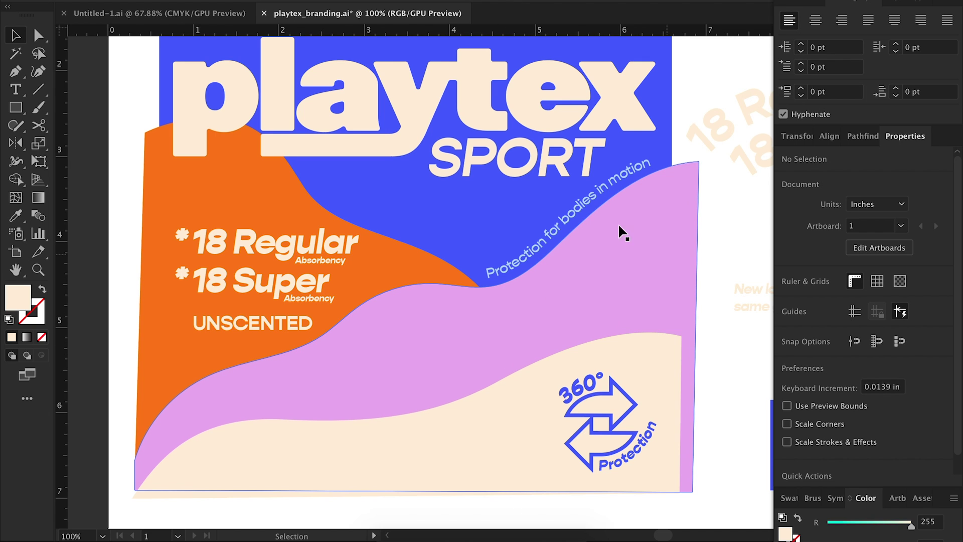
{"action": "scroll", "coordinate": [545, 362], "scroll_direction": "down", "scroll_amount": 1}
{"action": "scroll", "coordinate": [545, 363], "scroll_direction": "right", "scroll_amount": 1}
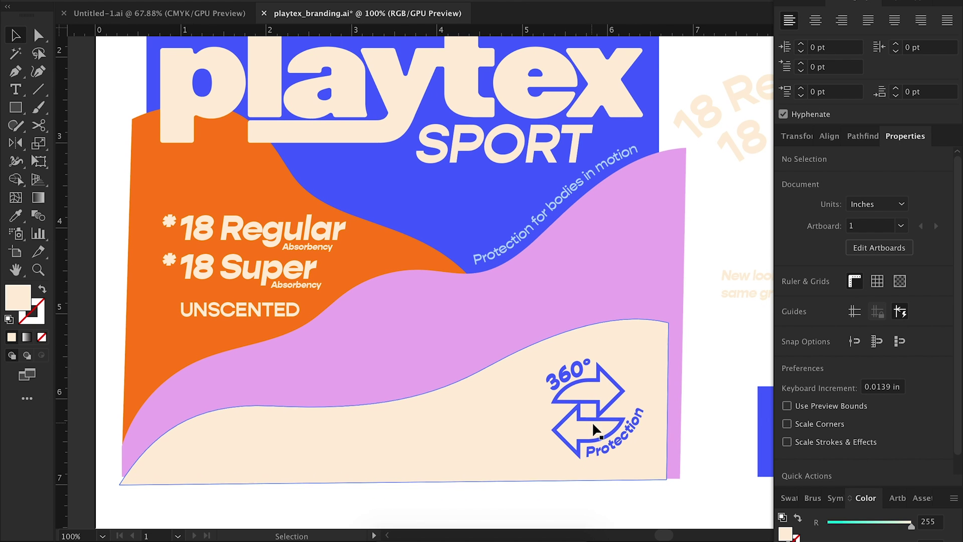
{"action": "left_click", "coordinate": [613, 422]}
{"action": "left_click", "coordinate": [613, 425]}
{"action": "left_click_drag", "start_coordinate": [638, 368], "coordinate": [641, 368]}
{"action": "left_click", "coordinate": [712, 369]}
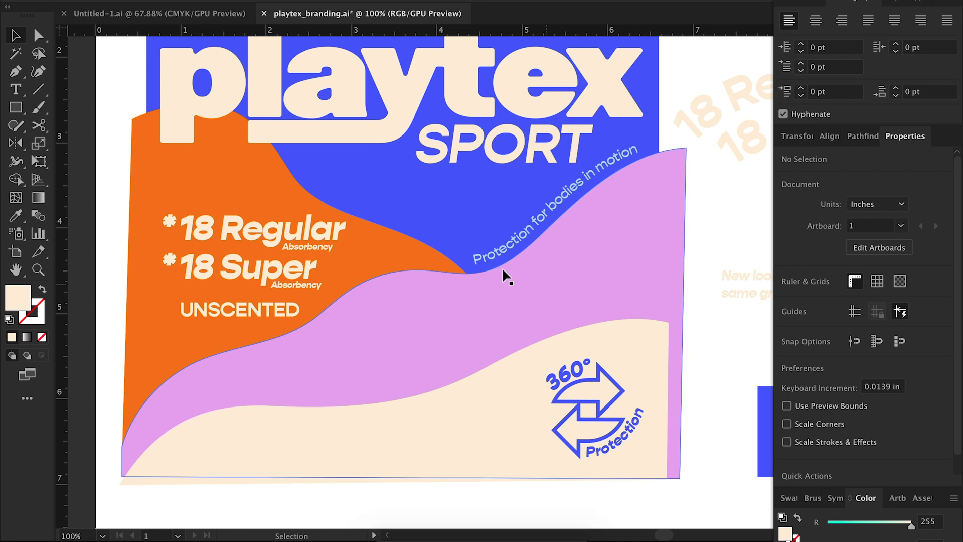
Add a three-line text block below the package reading "MULTI-PACK", "36" and "Plastic Tampons", with the first line in all caps.
{"action": "key", "text": "t"}
{"action": "scroll", "coordinate": [611, 348], "scroll_direction": "down", "scroll_amount": 3}
{"action": "scroll", "coordinate": [611, 349], "scroll_direction": "right", "scroll_amount": 1}
{"action": "left_click", "coordinate": [292, 479]}
{"action": "type", "text": "multi-pack"}
{"action": "key", "text": "Return"}
{"action": "type", "text": "36"}
{"action": "key", "text": "Return"}
{"action": "type", "text": "Plastic Tampons"}
{"action": "left_click", "coordinate": [378, 477], "text": "super"}
{"action": "triple_click", "coordinate": [327, 476]}
{"action": "left_click", "coordinate": [788, 170]}
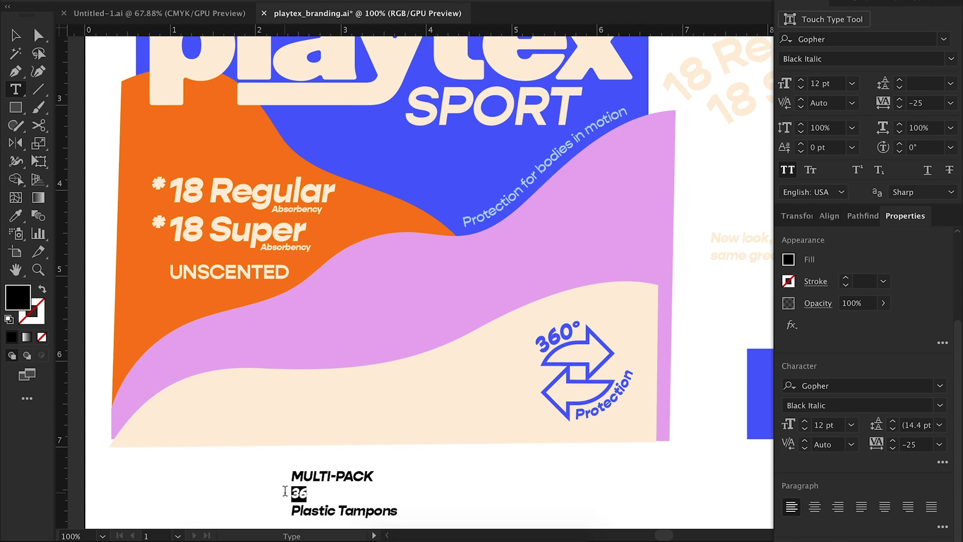
Move the multi-pack text onto the lower left of the cream wave and set it in Gopher Regular with tighter leading.
{"action": "key", "text": "super+a"}
{"action": "left_click_drag", "start_coordinate": [327, 506], "coordinate": [318, 397]}
{"action": "key", "text": "alt+Up"}
{"action": "key", "text": "Escape"}
{"action": "left_click_drag", "start_coordinate": [295, 436], "coordinate": [295, 419]}
{"action": "left_click", "coordinate": [307, 391]}
{"action": "left_click", "coordinate": [951, 58]}
{"action": "left_click", "coordinate": [884, 180]}
Style the multi-pack text in blue with "36" at 32 pt and fit the block into the package's lower left corner.
{"action": "key", "text": "super+plus"}
{"action": "key", "text": "super+minus"}
{"action": "key", "text": "super+minus"}
{"action": "key", "text": "super+minus"}
{"action": "left_click_drag", "start_coordinate": [485, 303], "coordinate": [410, 303]}
{"action": "left_click", "coordinate": [383, 400]}
{"action": "key", "text": "super+plus"}
{"action": "left_click_drag", "start_coordinate": [315, 375], "coordinate": [305, 402]}
Trim the overhanging orange, pink and cream waves to the rectangular edges of the package front.
{"action": "key", "text": "super+y"}
{"action": "key", "text": "super+y"}
{"action": "left_click_drag", "start_coordinate": [476, 375], "coordinate": [473, 387]}
{"action": "left_click", "coordinate": [330, 498]}
{"action": "key", "text": "super+plus"}
{"action": "key", "text": "super+y"}
{"action": "key", "text": "super+semicolon"}
{"action": "key", "text": "super+y"}
{"action": "key", "text": "super+1"}
{"action": "key", "text": "ctrl+y"}
{"action": "key", "text": "ctrl+y"}
{"action": "key", "text": "ctrl+s"}
{"action": "key", "text": "ctrl+minus"}
{"action": "key", "text": "ctrl+minus"}
{"action": "key", "text": "space"}
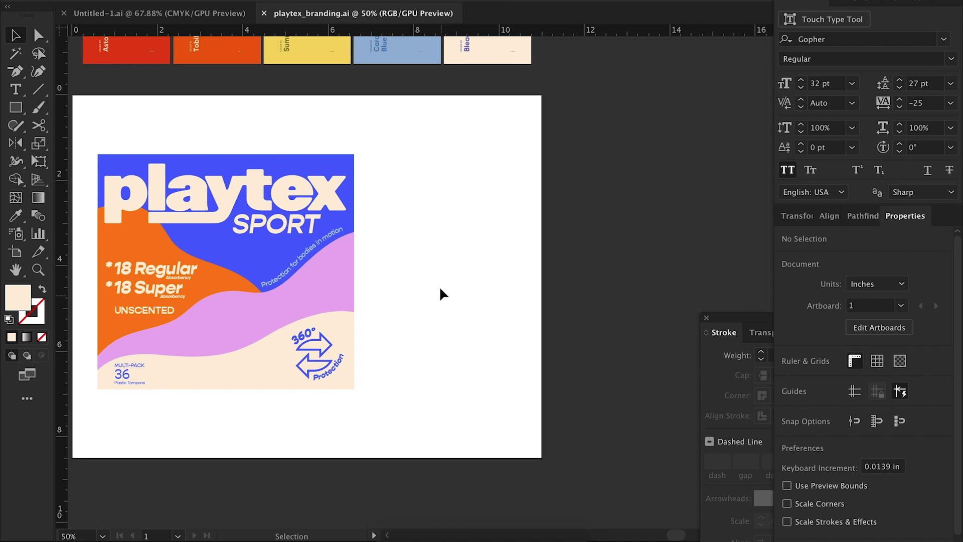
Draw a cream side panel rectangle about 2.77 by 5.5 in to the right of the package front, matching its height.
{"action": "key", "text": "m"}
{"action": "left_click_drag", "start_coordinate": [364, 155], "coordinate": [483, 390]}
{"action": "key", "text": "space"}
{"action": "left_click_drag", "start_coordinate": [394, 249], "coordinate": [438, 293]}
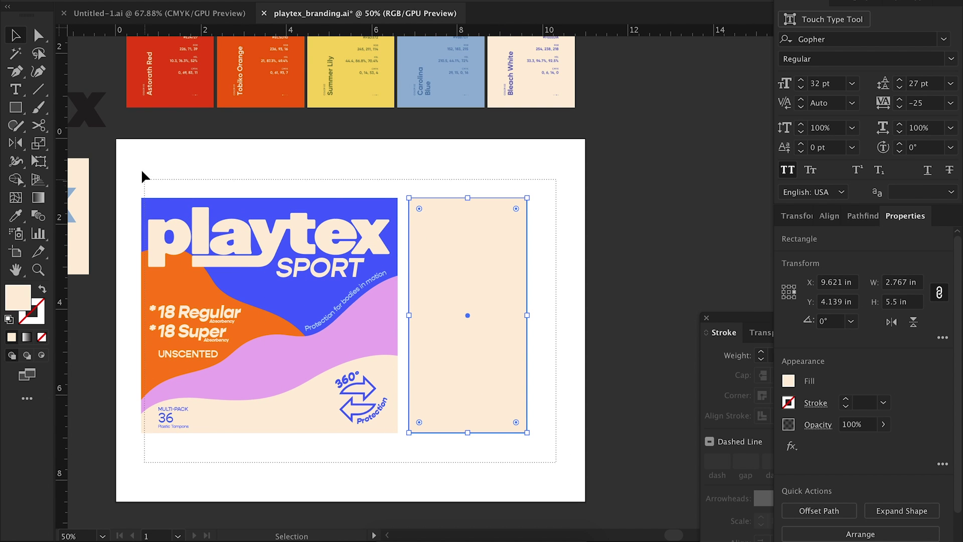
Move the front and side panels down the artboard and draw a cream top panel above the front at the same width.
{"action": "left_click_drag", "start_coordinate": [144, 180], "coordinate": [144, 178]}
{"action": "left_click_drag", "start_coordinate": [282, 299], "coordinate": [282, 354]}
{"action": "left_click", "coordinate": [607, 347]}
{"action": "key", "text": "m"}
{"action": "left_click_drag", "start_coordinate": [148, 188], "coordinate": [399, 247]}
{"action": "key", "text": "v"}
Recolour the side panel with the blue sampled from the package front.
{"action": "scroll", "coordinate": [552, 216], "scroll_direction": "down", "scroll_amount": 2}
{"action": "left_click", "coordinate": [499, 320]}
{"action": "key", "text": "i"}
{"action": "left_click", "coordinate": [276, 306]}
{"action": "key", "text": "v"}
{"action": "left_click", "coordinate": [582, 306]}
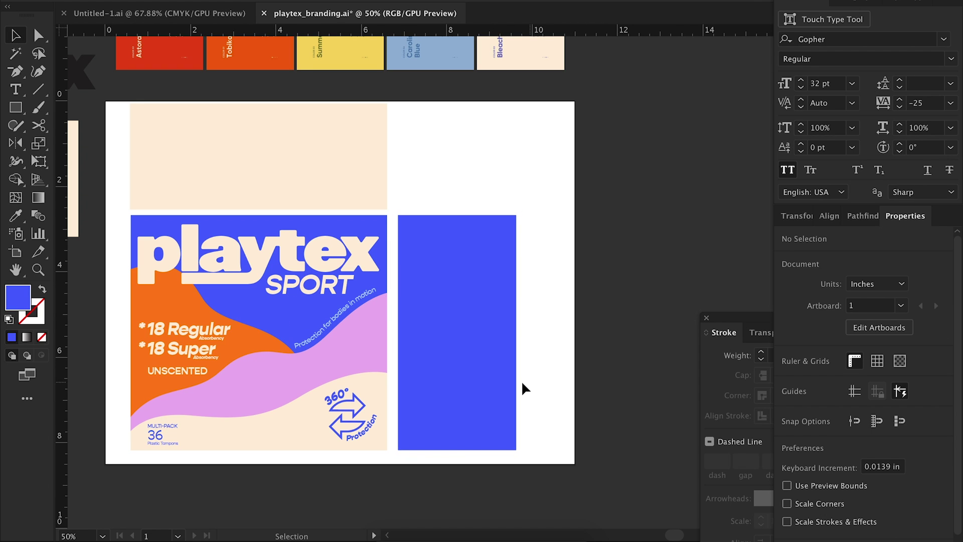
Lock the blue side panel in place.
{"action": "left_click", "coordinate": [508, 350]}
{"action": "key", "text": "super+2"}
{"action": "key", "text": "super+equal"}
{"action": "key", "text": "super+equal"}
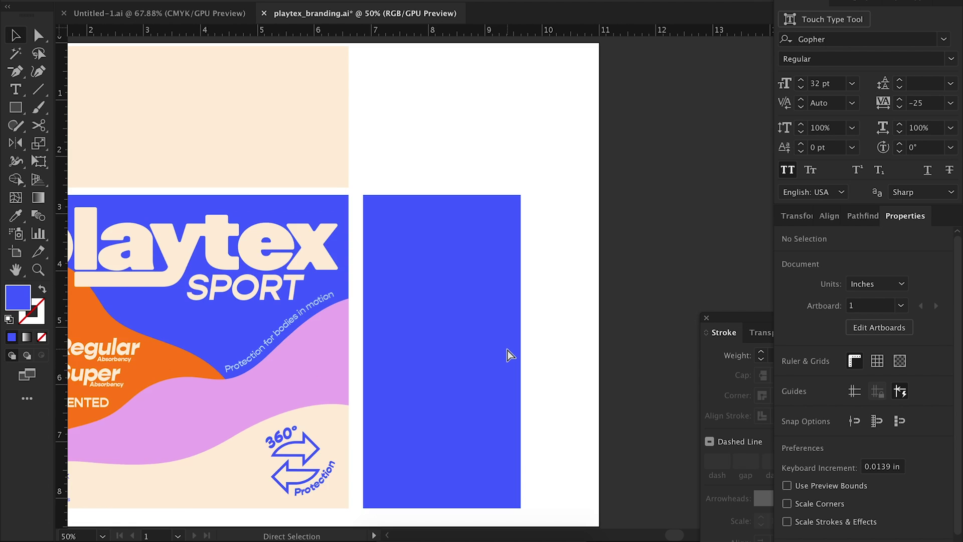
Draw a cream tampon applicator on the side panel from a tall narrow rectangle above a wider one with a rounded lower end.
{"action": "key", "text": "space"}
{"action": "scroll", "coordinate": [560, 231], "scroll_direction": "down", "scroll_amount": 3}
{"action": "key", "text": "space"}
{"action": "left_click_drag", "start_coordinate": [552, 378], "coordinate": [516, 327]}
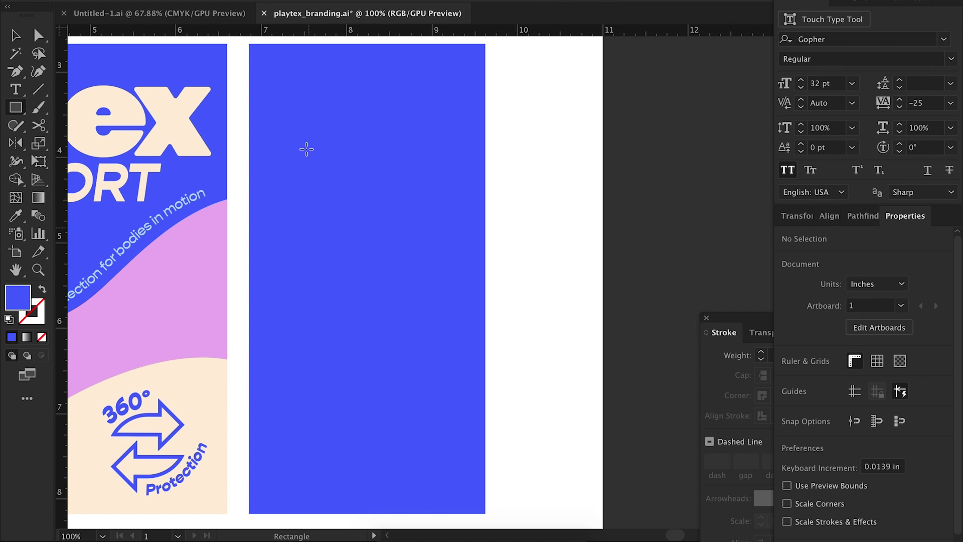
{"action": "key", "text": "i"}
{"action": "left_click", "coordinate": [181, 406]}
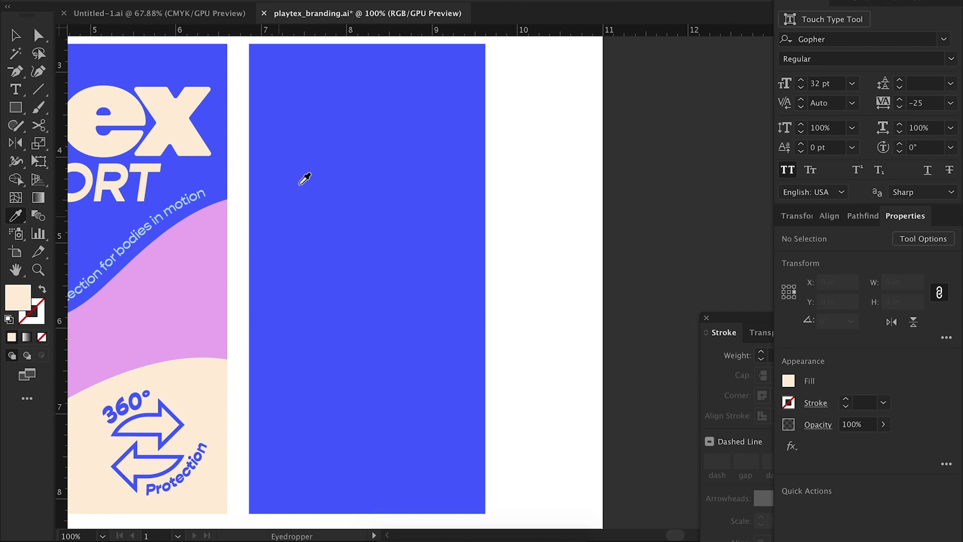
{"action": "left_click_drag", "start_coordinate": [274, 72], "coordinate": [290, 261]}
{"action": "left_click_drag", "start_coordinate": [263, 272], "coordinate": [310, 489]}
{"action": "left_click_drag", "start_coordinate": [357, 339], "coordinate": [358, 343]}
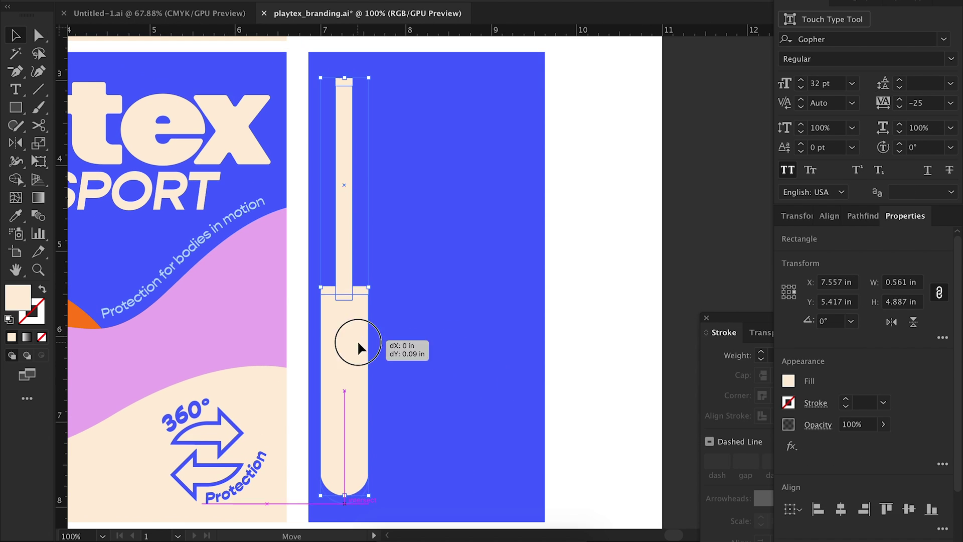
Paint a curved cream string at the upper end of the applicator with the 5 pt. Round brush.
{"action": "key", "text": "b"}
{"action": "key", "text": "super+z"}
{"action": "mouse_move", "coordinate": [346, 92]}
{"action": "left_mouse_down"}
{"action": "mouse_move", "coordinate": [319, 69]}
{"action": "mouse_move", "coordinate": [345, 93]}
{"action": "left_mouse_up"}
Duplicate the tampon illustration sideways into an evenly spaced row of four across the blue side panel.
{"action": "key", "text": "v"}
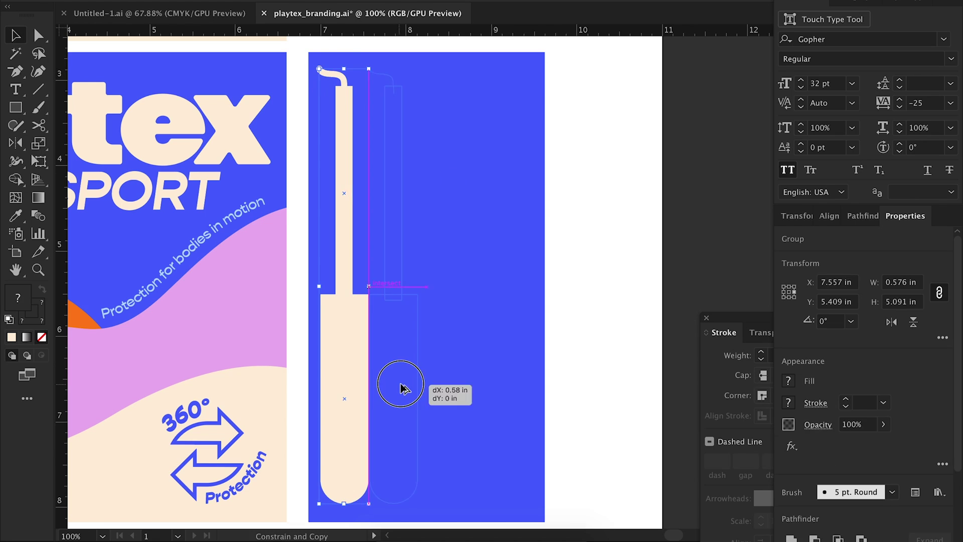
{"action": "left_click_drag", "start_coordinate": [350, 387], "coordinate": [405, 386]}
{"action": "left_click_drag", "start_coordinate": [406, 387], "coordinate": [459, 384]}
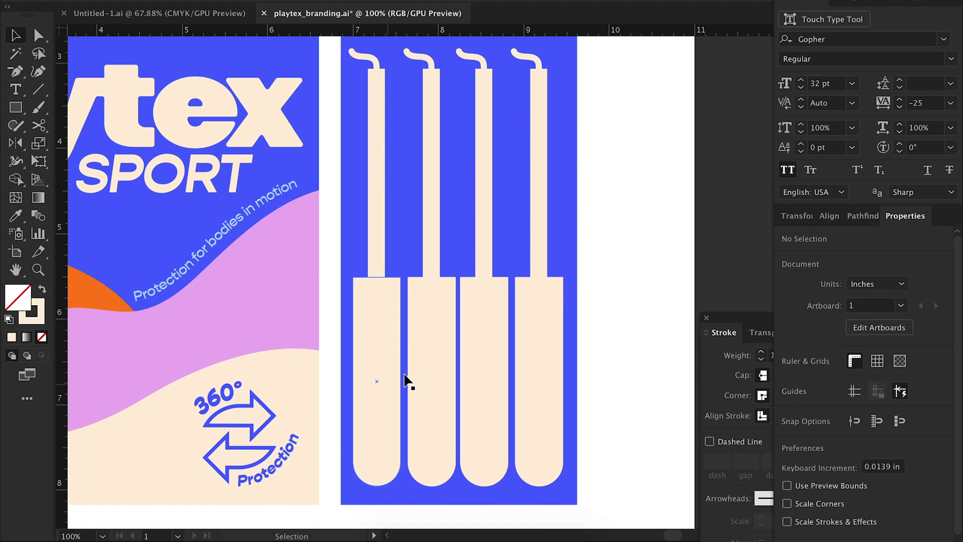
Distribute the four tampon illustrations evenly by their horizontal centers across the blue side panel.
{"action": "left_click", "coordinate": [411, 379]}
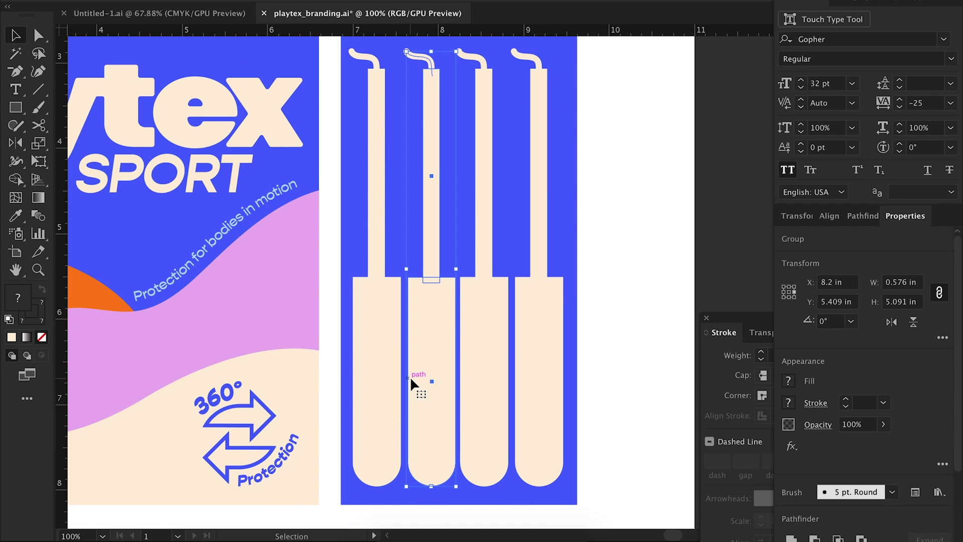
{"action": "key", "text": "super+a"}
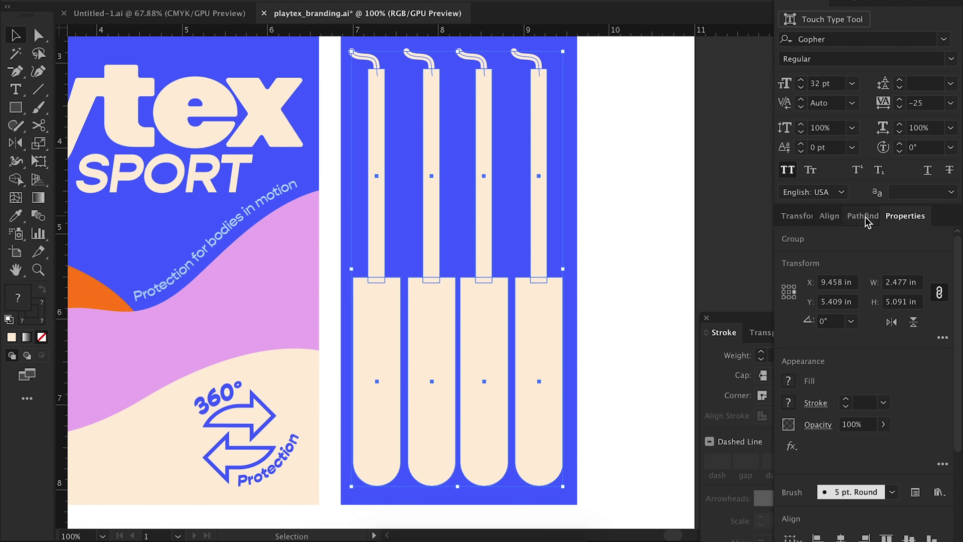
{"action": "left_click", "coordinate": [835, 223]}
{"action": "left_click", "coordinate": [923, 300]}
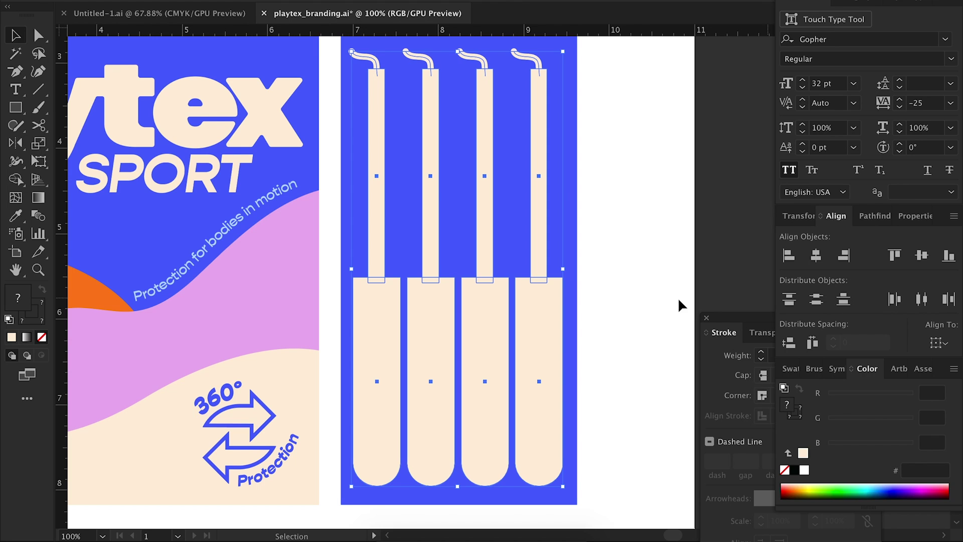
{"action": "left_click_drag", "start_coordinate": [627, 321], "coordinate": [610, 339]}
{"action": "left_click", "coordinate": [608, 337]}
Delete the identical curved strings from the second, third and fourth tampons on the side panel.
{"action": "double_click", "coordinate": [413, 78]}
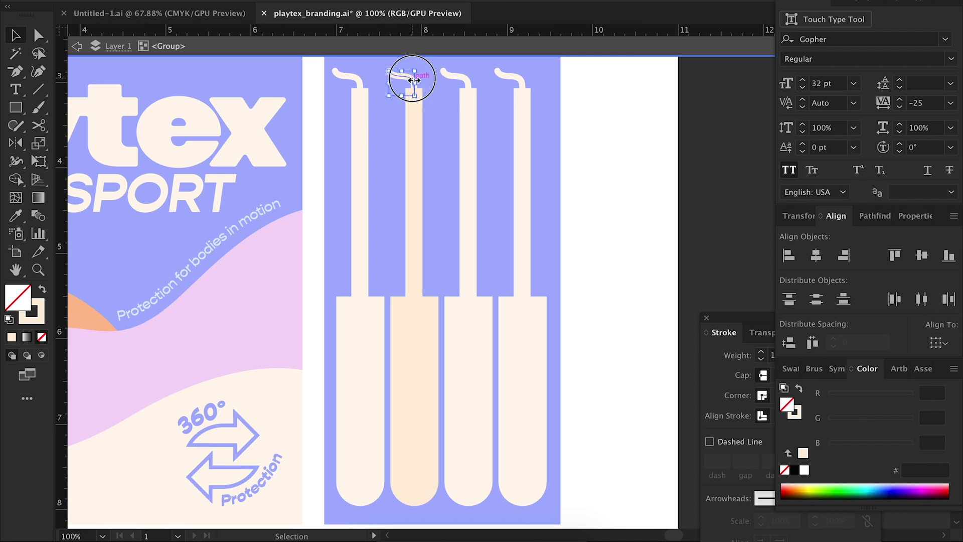
{"action": "key", "text": "Delete"}
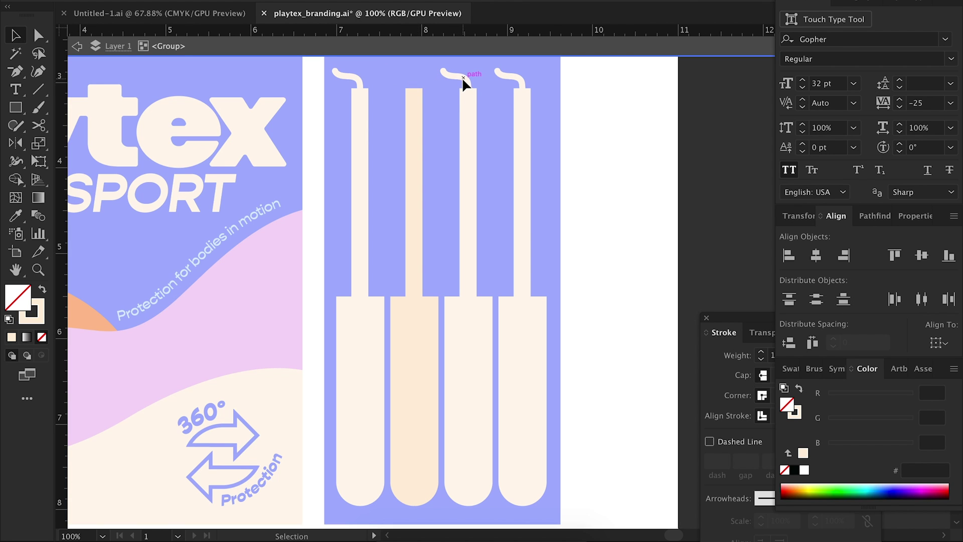
{"action": "double_click", "coordinate": [463, 77]}
{"action": "left_click", "coordinate": [464, 76]}
{"action": "double_click", "coordinate": [463, 76]}
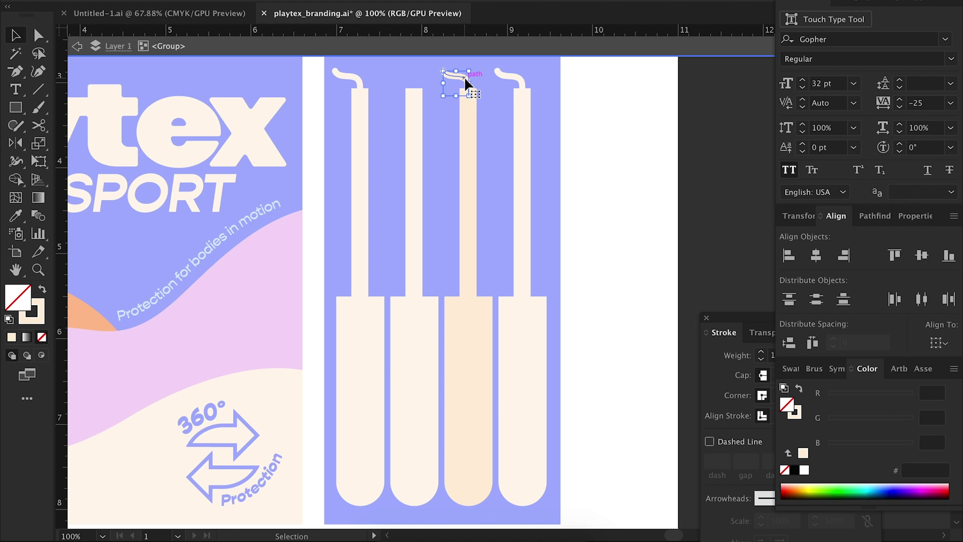
{"action": "key", "text": "Delete"}
{"action": "key", "text": "Escape"}
Paint a differently curved cream string on each of the second, third and fourth tampons with the Paintbrush and save the file.
{"action": "key", "text": "super+equal"}
{"action": "key", "text": "b"}
{"action": "mouse_move", "coordinate": [430, 189]}
{"action": "left_mouse_down"}
{"action": "mouse_move", "coordinate": [453, 176]}
{"action": "mouse_move", "coordinate": [458, 151]}
{"action": "mouse_move", "coordinate": [436, 150]}
{"action": "left_mouse_up"}
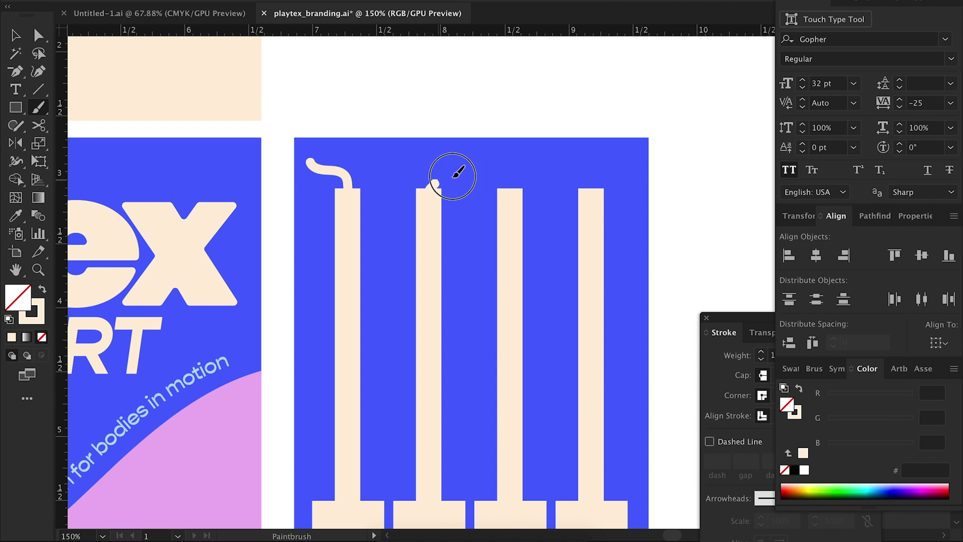
{"action": "left_click_drag", "start_coordinate": [512, 190], "coordinate": [462, 241]}
{"action": "left_click_drag", "start_coordinate": [588, 205], "coordinate": [538, 151]}
{"action": "key", "text": "v"}
{"action": "key", "text": "super+0"}
{"action": "key", "text": "super+s"}
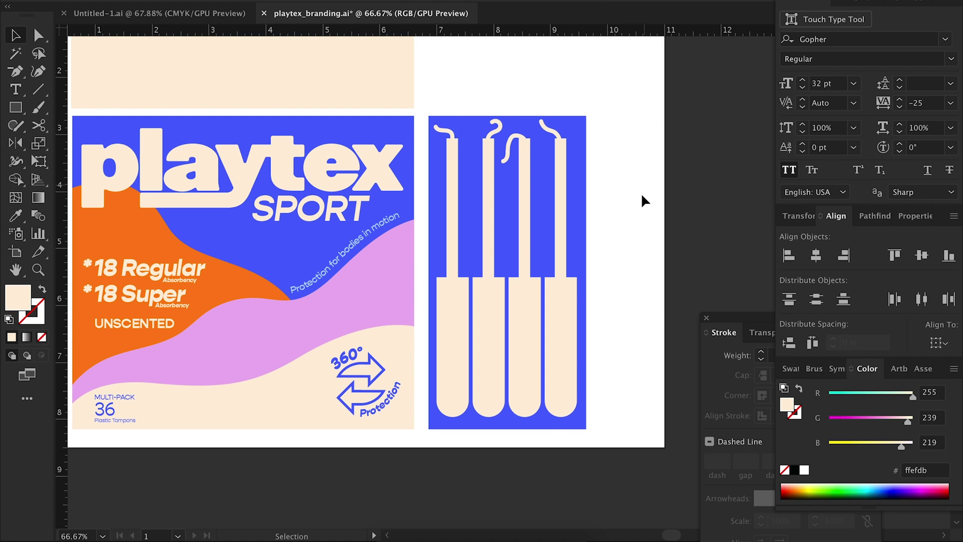
Delete the strings from all four tampons, leaving only the applicator shapes on the side panel.
{"action": "key", "text": "super+equal"}
{"action": "key", "text": "super+equal"}
{"action": "scroll", "coordinate": [621, 183], "scroll_direction": "up", "scroll_amount": 5}
{"action": "scroll", "coordinate": [621, 183], "scroll_direction": "right", "scroll_amount": 2}
{"action": "double_click", "coordinate": [280, 181]}
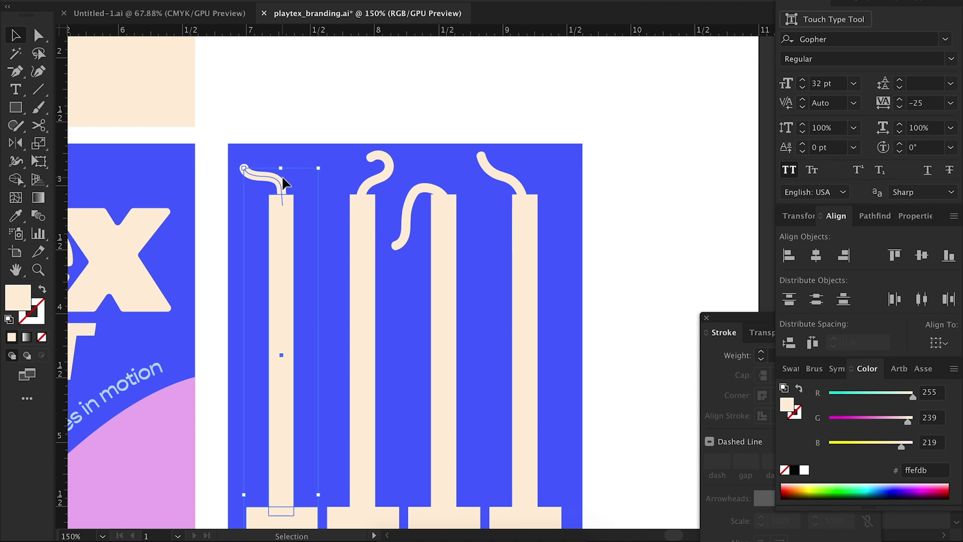
{"action": "left_click", "coordinate": [278, 180]}
{"action": "key", "text": "BackSpace"}
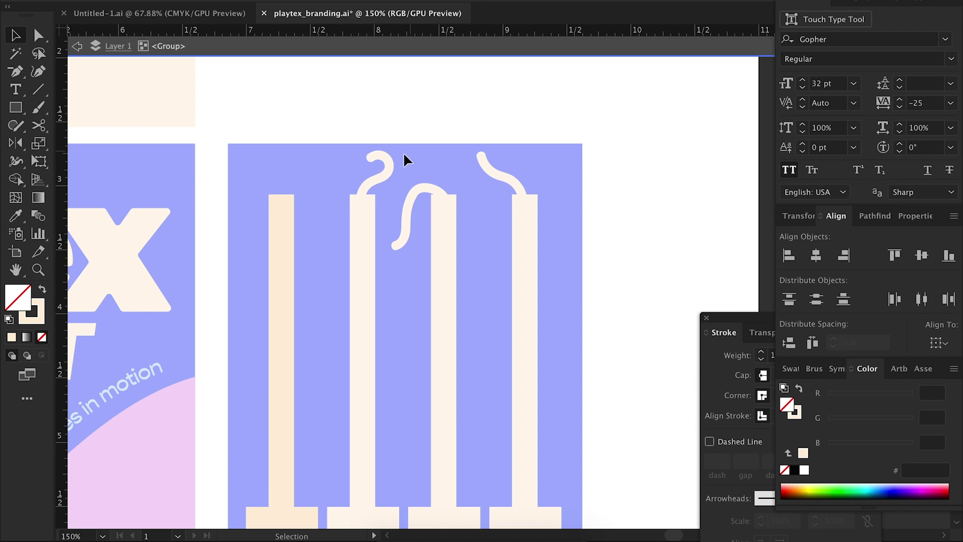
{"action": "key", "text": "Escape"}
{"action": "key", "text": "BackSpace"}
{"action": "left_click", "coordinate": [488, 170]}
{"action": "key", "text": "BackSpace"}
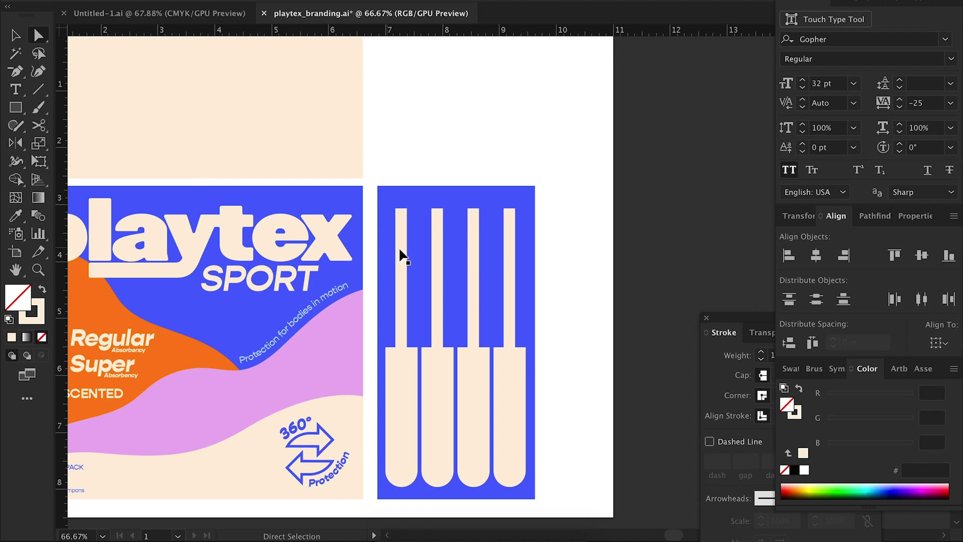
Try to move only the first applicator's narrow rectangle up, away from its wide rounded part.
{"action": "left_click", "coordinate": [401, 253]}
{"action": "double_click", "coordinate": [401, 258]}
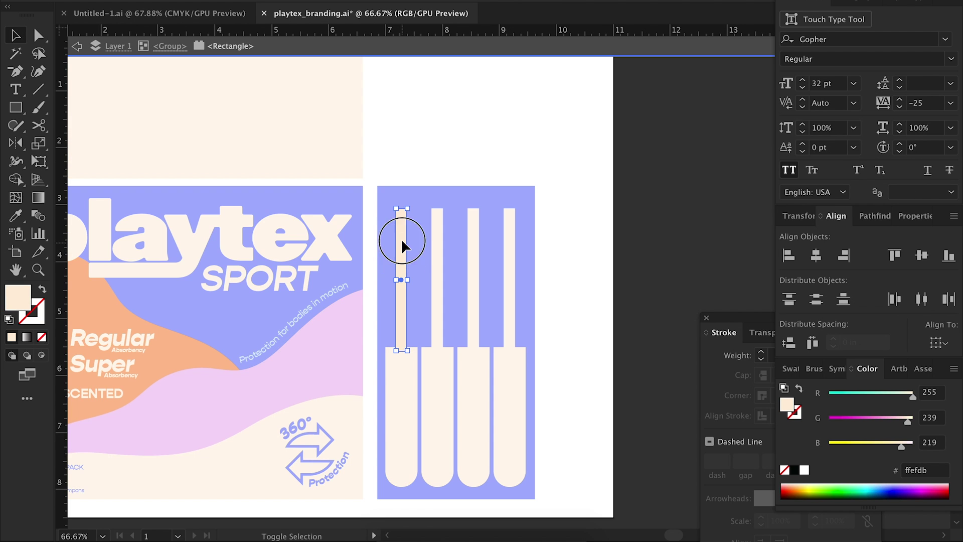
{"action": "left_click_drag", "start_coordinate": [402, 245], "coordinate": [401, 233]}
{"action": "key", "text": "Escape"}
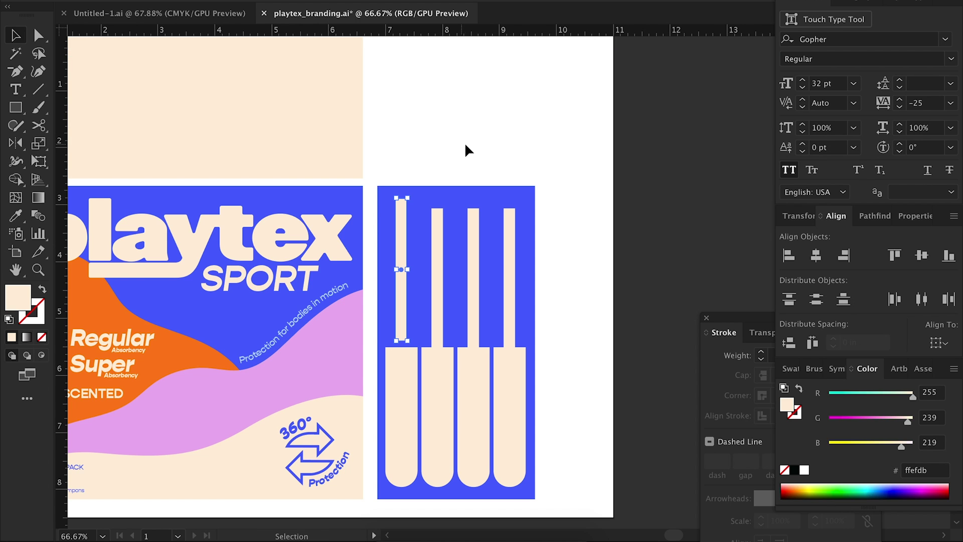
Raise all four narrow rectangles together to leave a small gap above the wide rounded parts.
{"action": "left_click", "coordinate": [468, 150]}
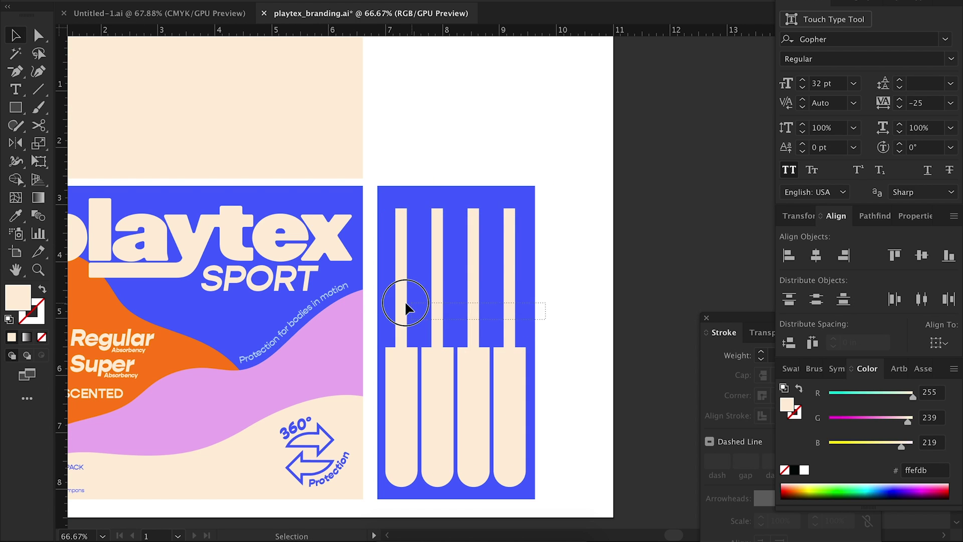
{"action": "left_click_drag", "start_coordinate": [406, 307], "coordinate": [393, 307]}
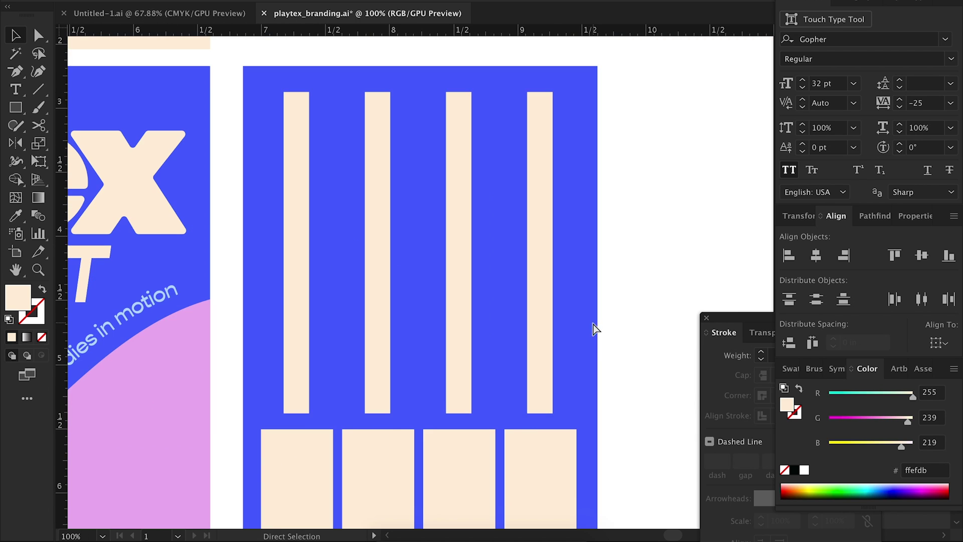
{"action": "left_click_drag", "start_coordinate": [593, 327], "coordinate": [281, 297]}
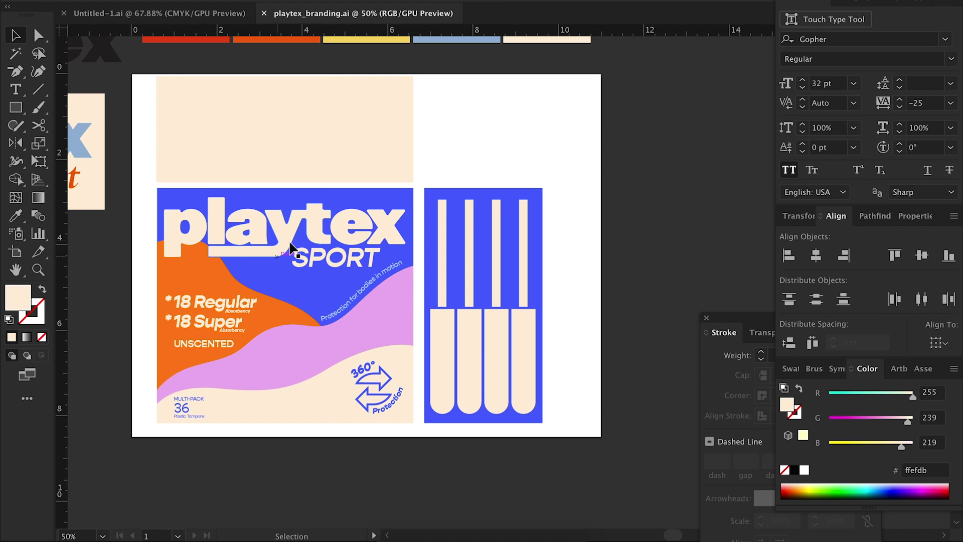
Try a small vertical blue copy of the playtex wordmark on the third tampon's wide part.
{"action": "left_click_drag", "start_coordinate": [275, 296], "coordinate": [400, 522]}
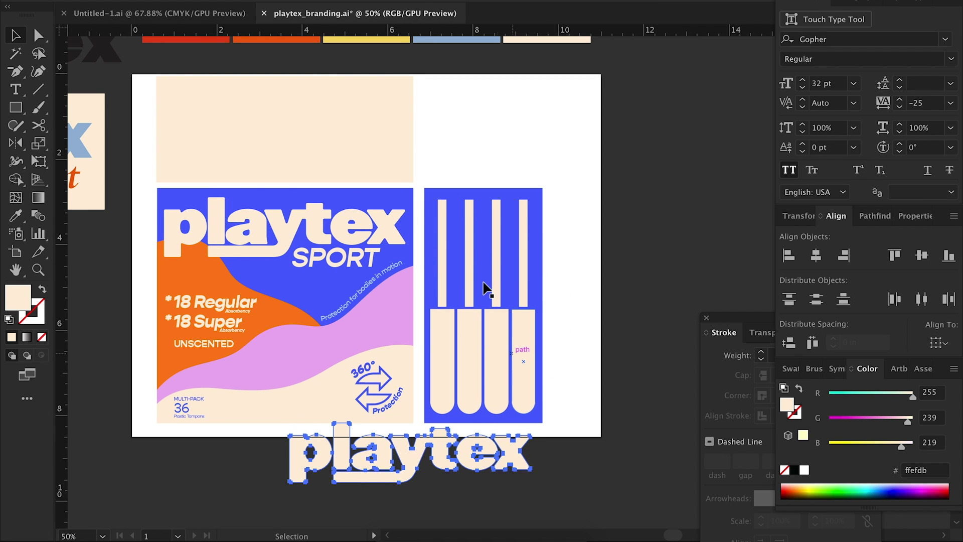
{"action": "left_click", "coordinate": [485, 262]}
{"action": "key", "text": "v"}
{"action": "left_click_drag", "start_coordinate": [532, 423], "coordinate": [414, 475]}
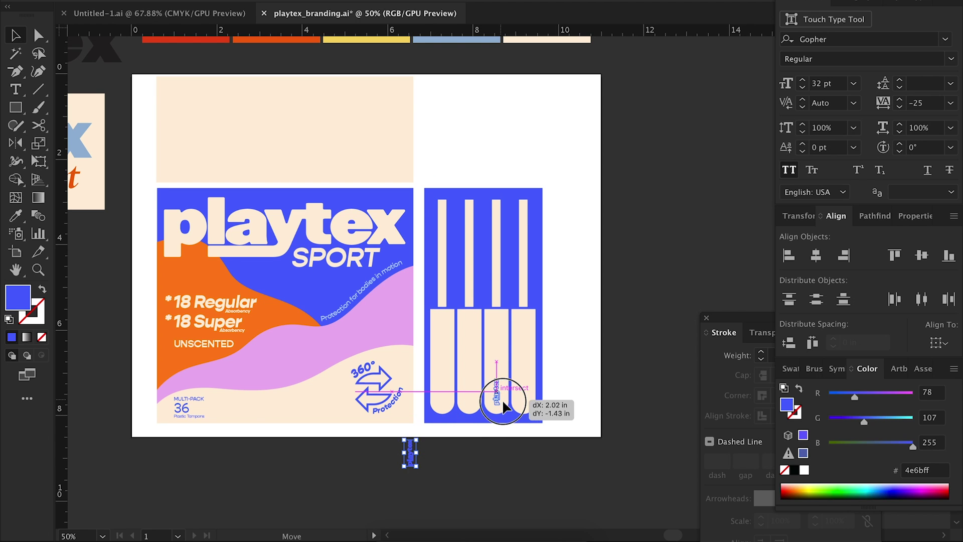
Duplicate the full playtex SPORT logo below the artboard and recolor the copy with the side panel's blue.
{"action": "left_click", "coordinate": [354, 258]}
{"action": "left_click", "coordinate": [373, 218], "text": "shift"}
{"action": "left_click_drag", "start_coordinate": [373, 221], "coordinate": [486, 474]}
{"action": "key", "text": "i"}
{"action": "key", "text": "ctrl+z"}
{"action": "key", "text": "v"}
{"action": "left_click_drag", "start_coordinate": [351, 246], "coordinate": [441, 482]}
{"action": "key", "text": "i"}
{"action": "left_click", "coordinate": [454, 233]}
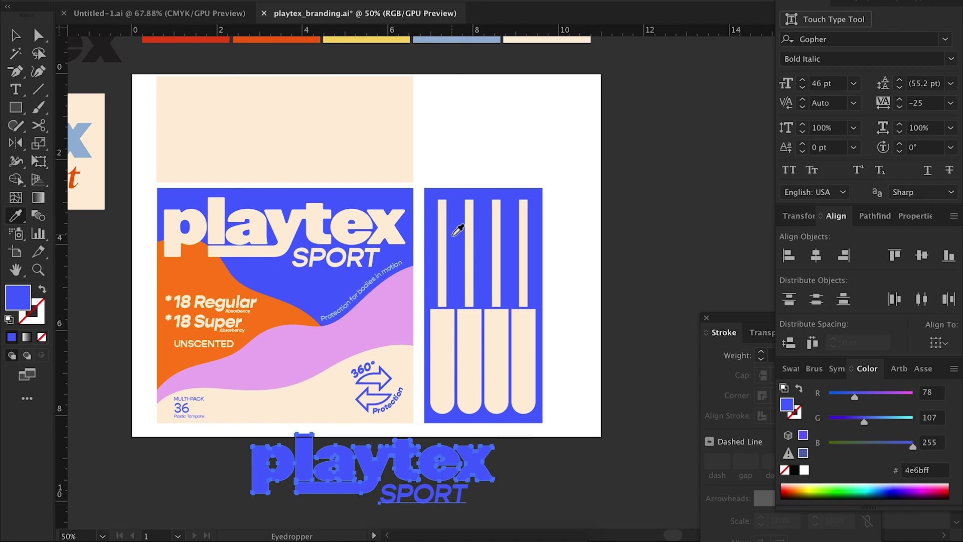
Outline the copied logo's text, then shrink it and rotate it to read upward on the fourth tampon.
{"action": "key", "text": "ctrl+alt+t"}
{"action": "key", "text": "ctrl+shift+o"}
{"action": "key", "text": "v"}
{"action": "left_click_drag", "start_coordinate": [494, 434], "coordinate": [419, 455]}
{"action": "left_click_drag", "start_coordinate": [424, 485], "coordinate": [391, 418]}
{"action": "left_click_drag", "start_coordinate": [370, 482], "coordinate": [521, 384]}
Adjust the vertical logo's size and position near the rounded end of the fourth tampon.
{"action": "key", "text": "ctrl+="}
{"action": "key", "text": "ctrl+="}
{"action": "key", "text": "ctrl+="}
{"action": "left_click_drag", "start_coordinate": [471, 215], "coordinate": [393, 300]}
{"action": "left_click_drag", "start_coordinate": [466, 224], "coordinate": [449, 284]}
{"action": "left_click_drag", "start_coordinate": [434, 390], "coordinate": [448, 416]}
{"action": "left_click", "coordinate": [532, 330]}
Fill the cream top panel with the orange sampled from the package front's wave.
{"action": "key", "text": "ctrl+minus"}
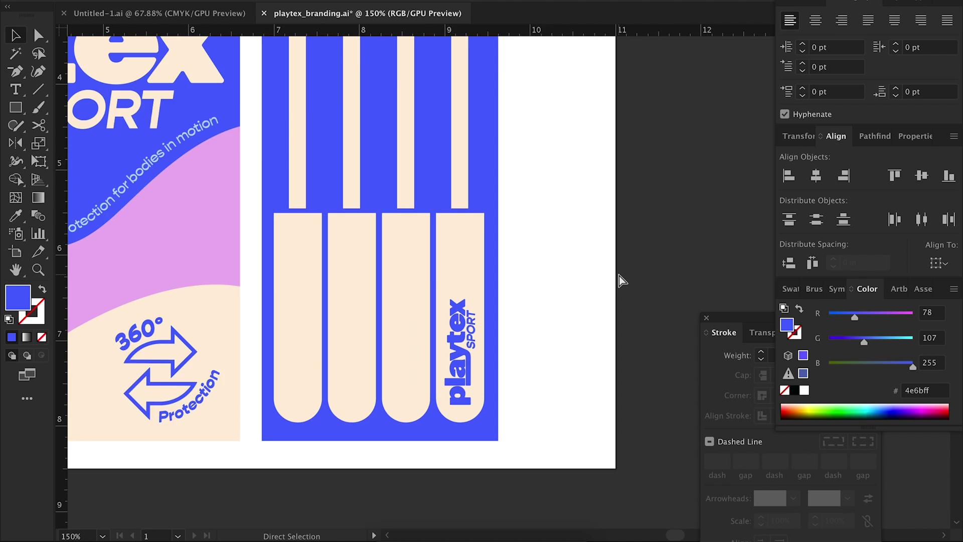
{"action": "key", "text": "ctrl+minus"}
{"action": "key", "text": "ctrl+minus"}
{"action": "key", "text": "ctrl+minus"}
{"action": "scroll", "coordinate": [619, 275], "scroll_direction": "up", "scroll_amount": 2}
{"action": "key", "text": "ctrl+plus"}
{"action": "key", "text": "ctrl+plus"}
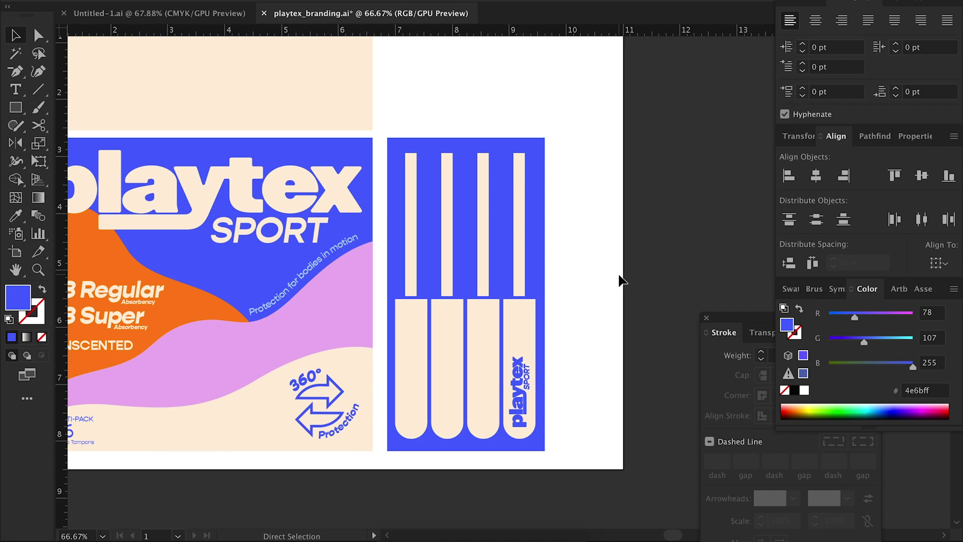
{"action": "left_click_drag", "start_coordinate": [468, 206], "coordinate": [566, 215]}
{"action": "left_click_drag", "start_coordinate": [444, 127], "coordinate": [445, 183]}
{"action": "left_click", "coordinate": [353, 139]}
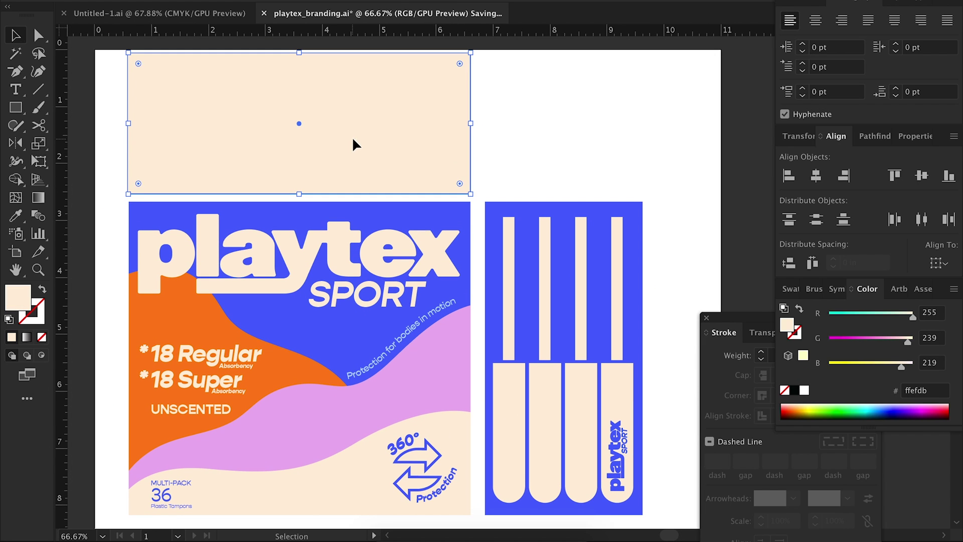
{"action": "left_click", "coordinate": [504, 192]}
{"action": "left_click", "coordinate": [447, 174]}
{"action": "key", "text": "i"}
{"action": "left_click", "coordinate": [331, 330]}
{"action": "left_click", "coordinate": [288, 366]}
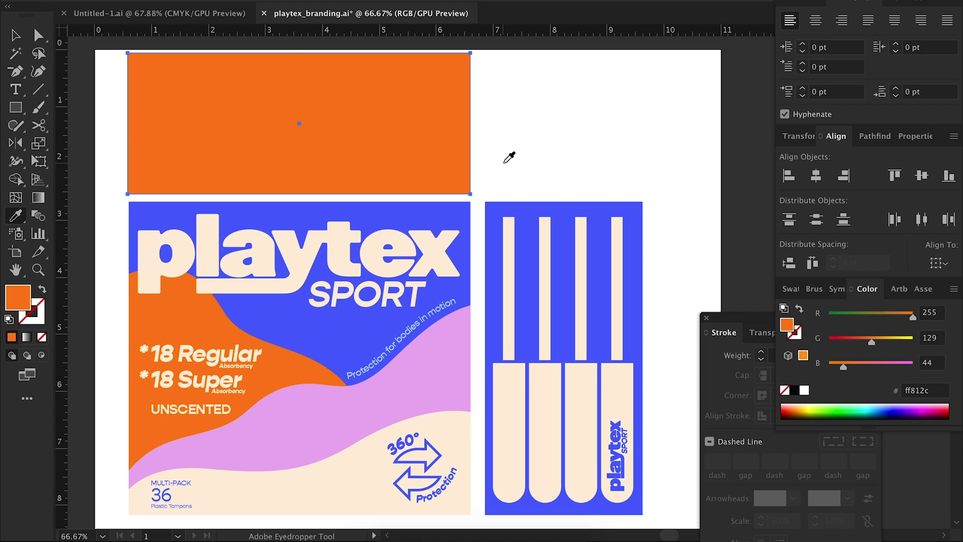
{"action": "key", "text": "v"}
{"action": "left_click", "coordinate": [528, 149]}
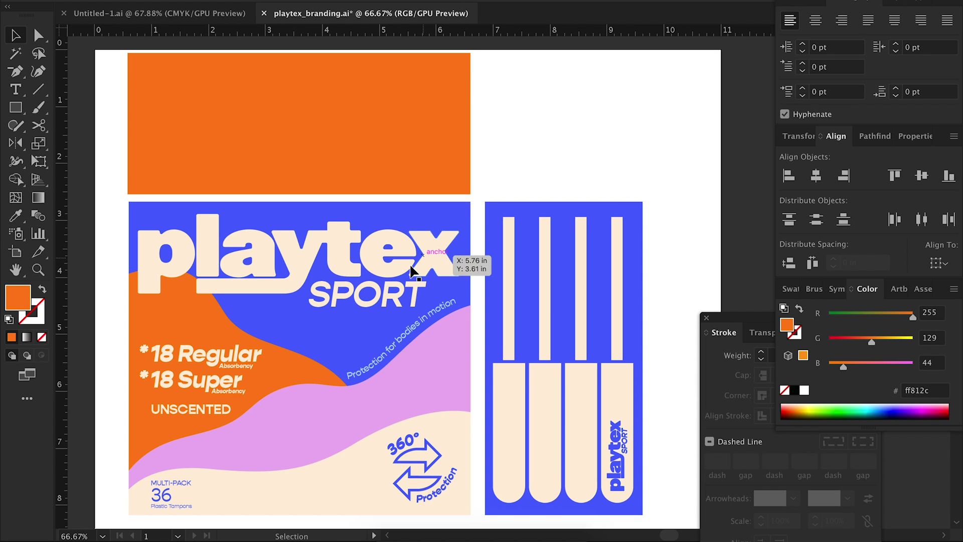
Copy the cream playtex SPORT logo onto the orange top panel, scaled down and placed in its upper-left corner.
{"action": "left_click_drag", "start_coordinate": [306, 265], "coordinate": [306, 148]}
{"action": "left_click_drag", "start_coordinate": [459, 97], "coordinate": [216, 163]}
{"action": "left_click", "coordinate": [360, 186]}
{"action": "scroll", "coordinate": [360, 186], "scroll_direction": "up", "scroll_amount": 2}
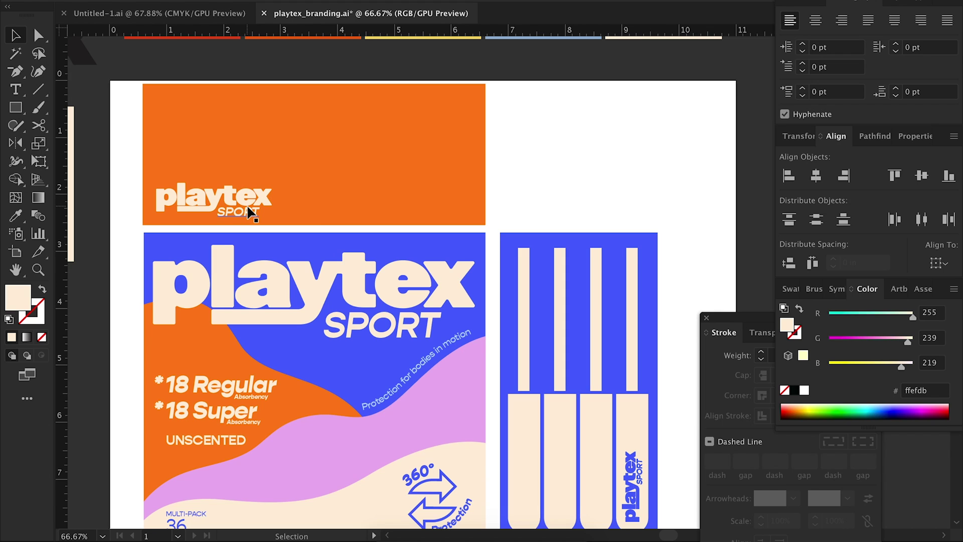
{"action": "left_click_drag", "start_coordinate": [251, 213], "coordinate": [251, 119]}
Copy the 18 Regular and 18 Super absorbency text into the top panel's lower-right corner at a smaller size.
{"action": "left_click", "coordinate": [348, 223]}
{"action": "left_click", "coordinate": [458, 180]}
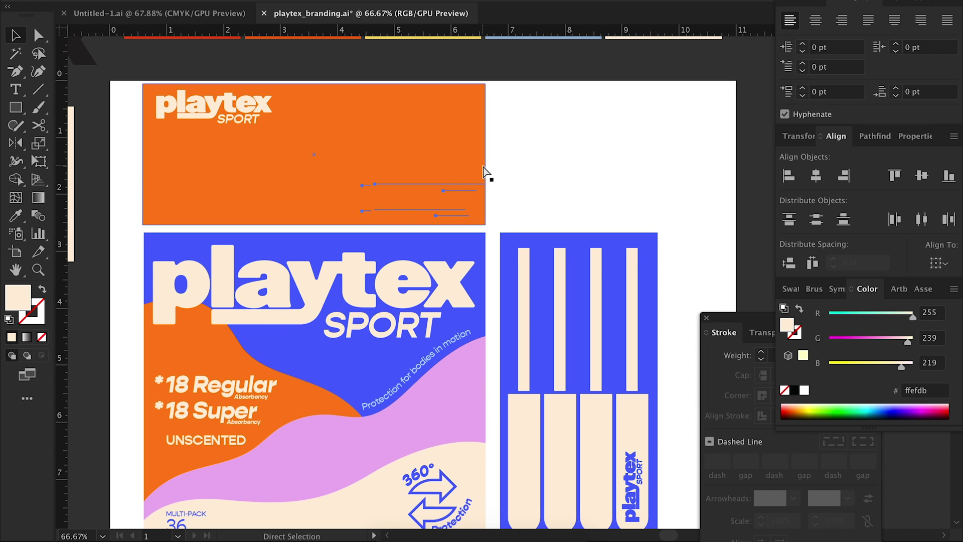
{"action": "left_click_drag", "start_coordinate": [433, 195], "coordinate": [466, 187]}
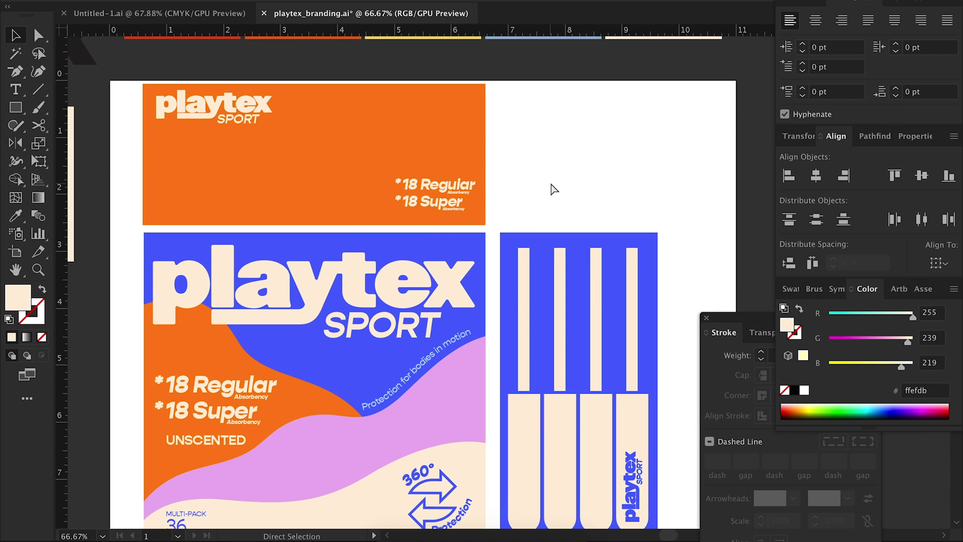
Draw a cream wave behind the absorbency text in the top panel's lower-right corner and refine its curve.
{"action": "key", "text": "super+equal"}
{"action": "key", "text": "super+equal"}
{"action": "key", "text": "b"}
{"action": "mouse_move", "coordinate": [196, 360]}
{"action": "left_mouse_down"}
{"action": "mouse_move", "coordinate": [224, 352]}
{"action": "mouse_move", "coordinate": [306, 283]}
{"action": "mouse_move", "coordinate": [434, 210]}
{"action": "mouse_move", "coordinate": [616, 197]}
{"action": "left_mouse_up"}
{"action": "key", "text": "a"}
{"action": "left_click_drag", "start_coordinate": [377, 257], "coordinate": [377, 260]}
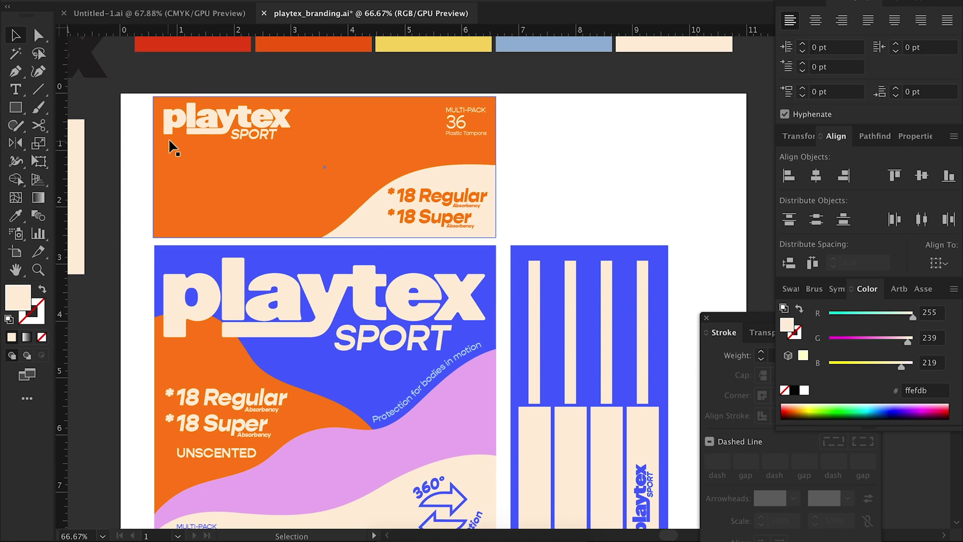
Draw a wave across the top panel's lower-left corner and fill it with the package's blue.
{"action": "mouse_move", "coordinate": [168, 146]}
{"action": "left_mouse_down"}
{"action": "mouse_move", "coordinate": [318, 222]}
{"action": "mouse_move", "coordinate": [366, 213]}
{"action": "left_mouse_up"}
{"action": "key", "text": "i"}
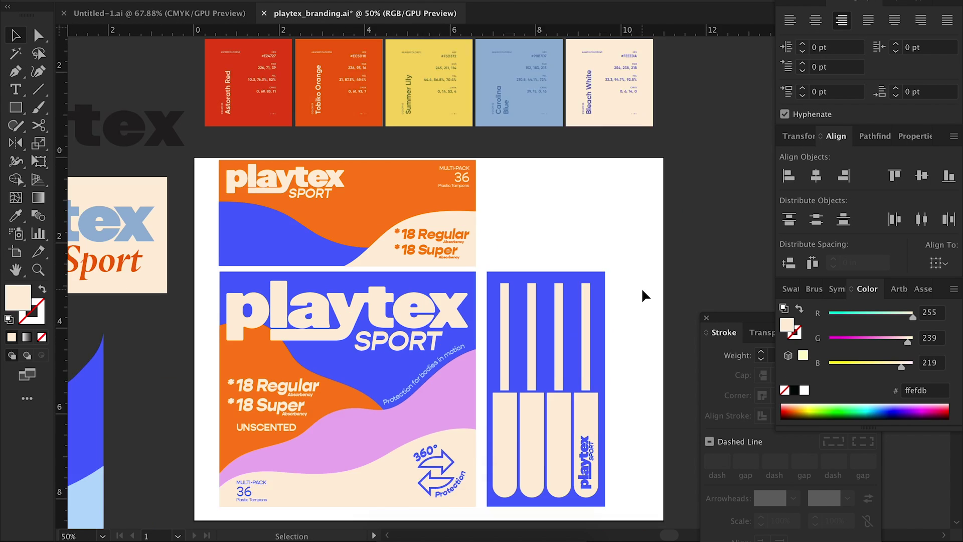
{"action": "scroll", "coordinate": [642, 289], "scroll_direction": "down", "scroll_amount": 3}
{"action": "scroll", "coordinate": [642, 289], "scroll_direction": "right", "scroll_amount": 2}
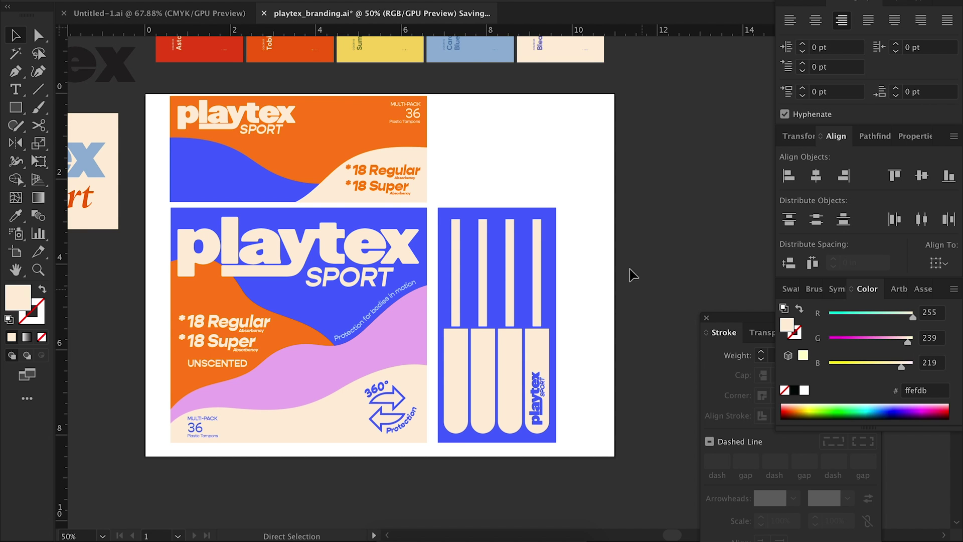
{"action": "left_click_drag", "start_coordinate": [632, 263], "coordinate": [626, 262]}
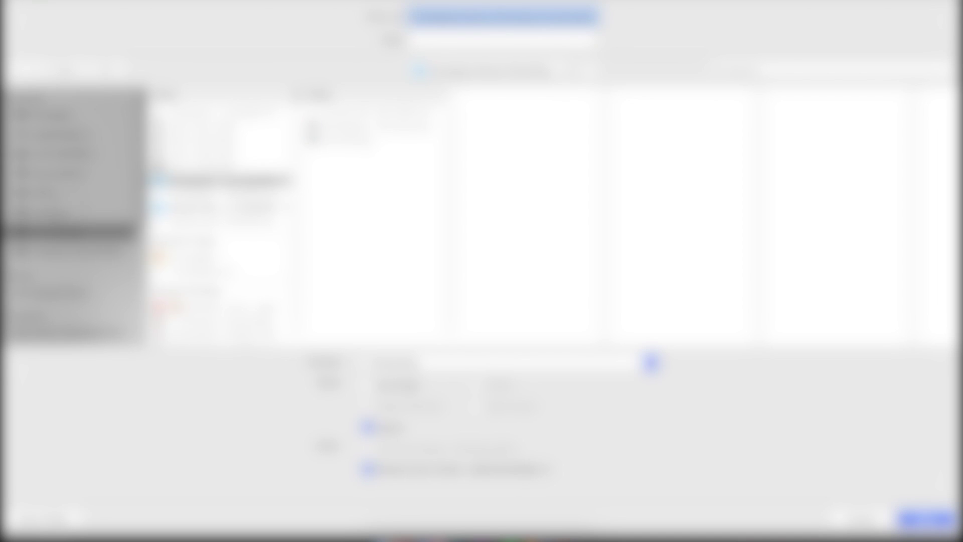
Switch to Photoshop and save the packaging boxes mockup as tampon_rendering.psd.
{"action": "left_click", "coordinate": [70, 212]}
{"action": "left_click", "coordinate": [215, 154]}
{"action": "triple_click", "coordinate": [516, 16]}
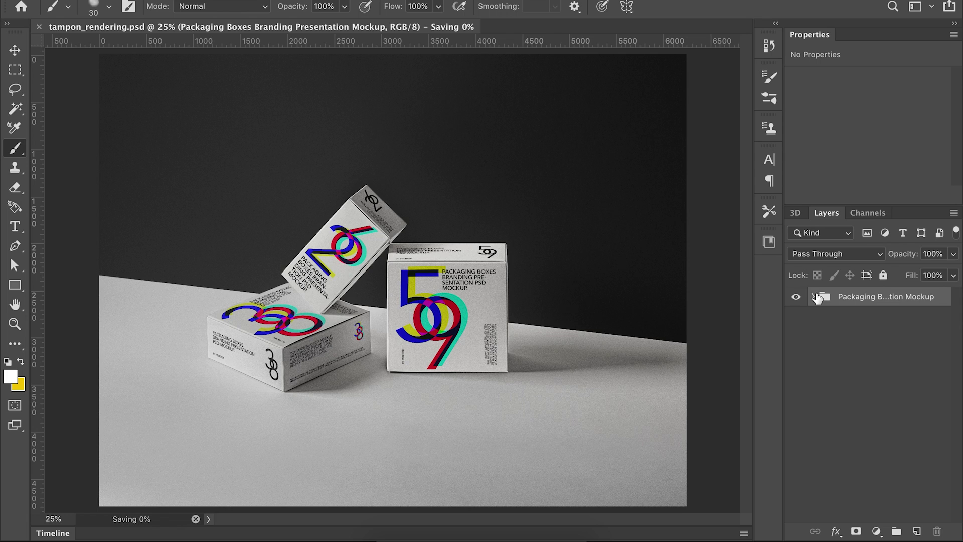
Ungroup the Packaging Boxes mockup folder and toggle the Overlays and Box 1 groups' visibility to check their contents.
{"action": "key", "text": "super+shift+g"}
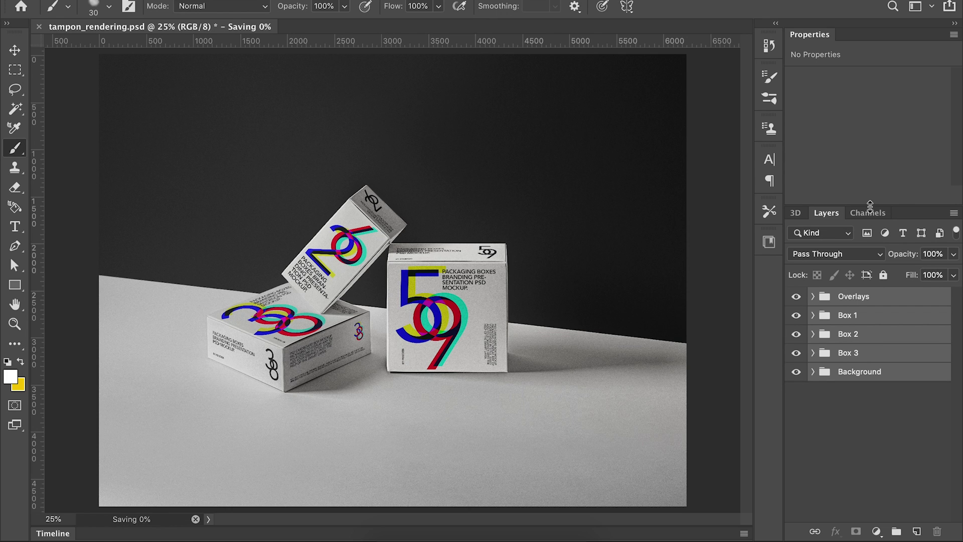
{"action": "left_click", "coordinate": [796, 296]}
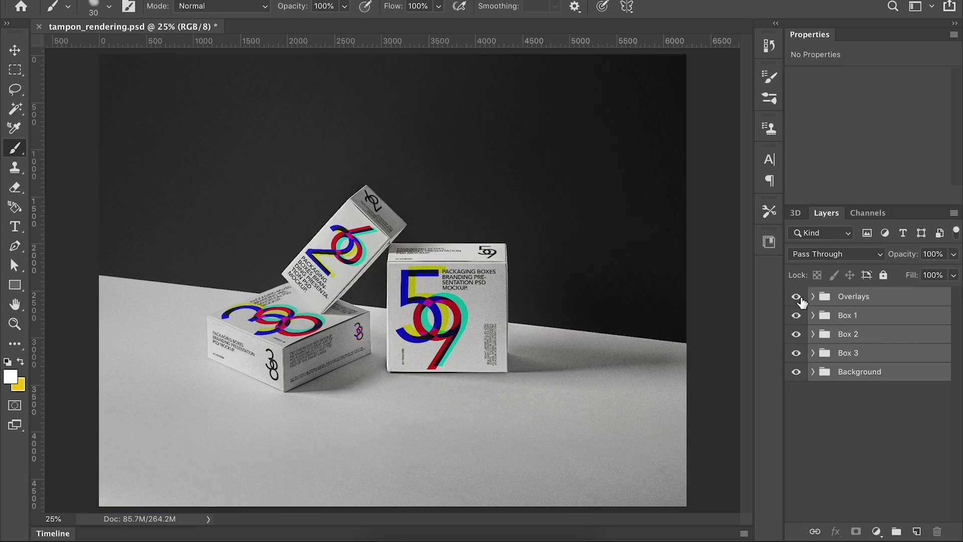
{"action": "left_click", "coordinate": [797, 296]}
{"action": "left_click", "coordinate": [796, 315]}
Place the side-panel artwork as a smart object in the left lateral face design, rotated -90° at about 84% scale, near the right end.
{"action": "left_click", "coordinate": [813, 296]}
{"action": "left_click", "coordinate": [848, 446]}
{"action": "key", "text": "v"}
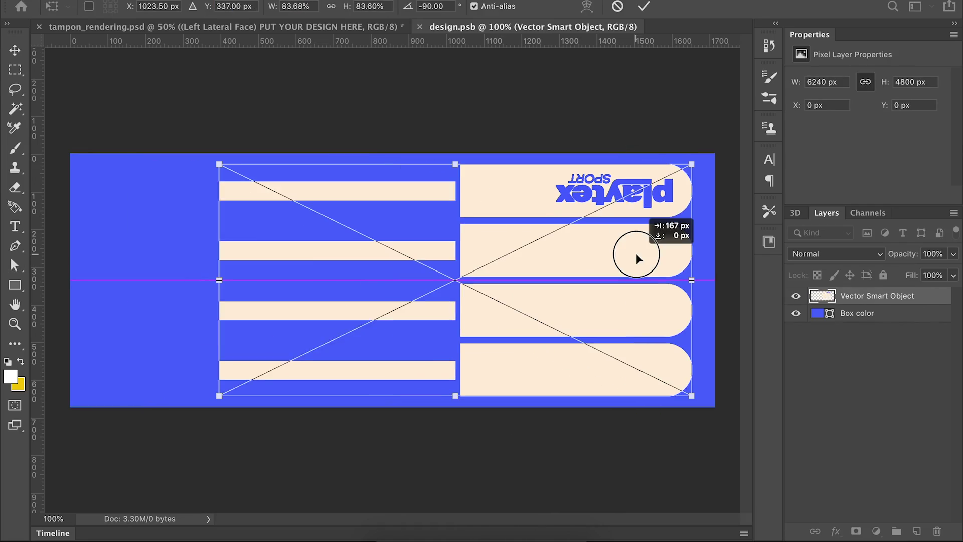
{"action": "left_click_drag", "start_coordinate": [637, 254], "coordinate": [642, 253]}
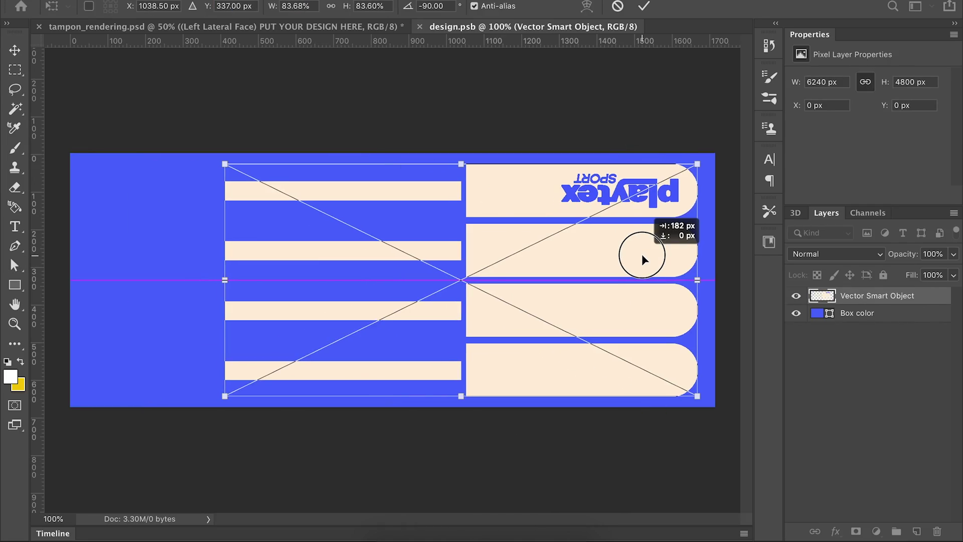
{"action": "key", "text": "Return"}
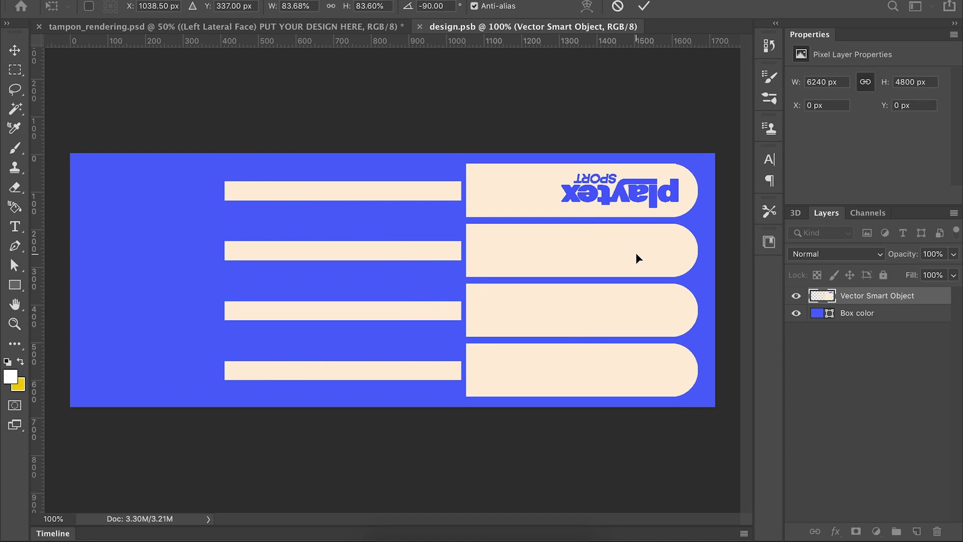
{"action": "key", "text": "v"}
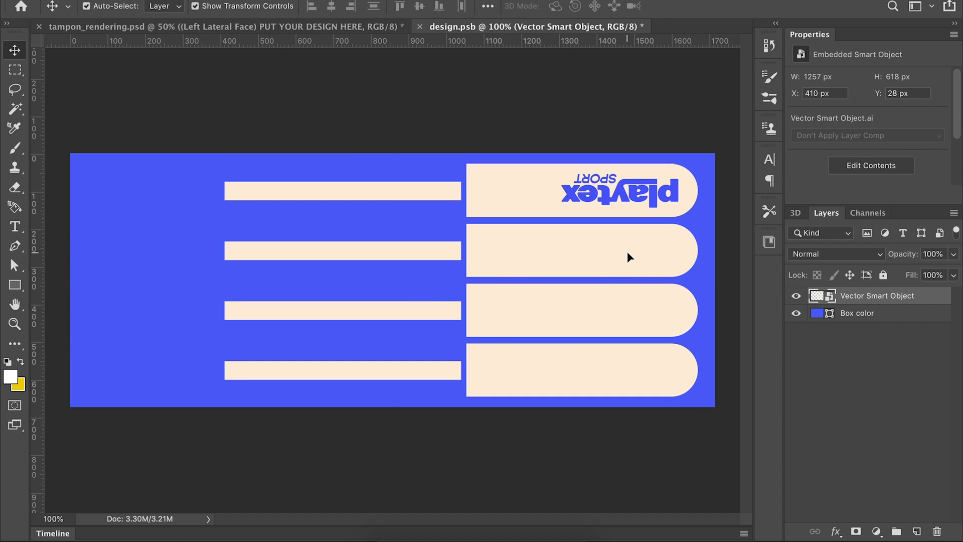
Mask the placed side-panel artwork with a rectangular selection so only its top three rows of bars show.
{"action": "key", "text": "Delete"}
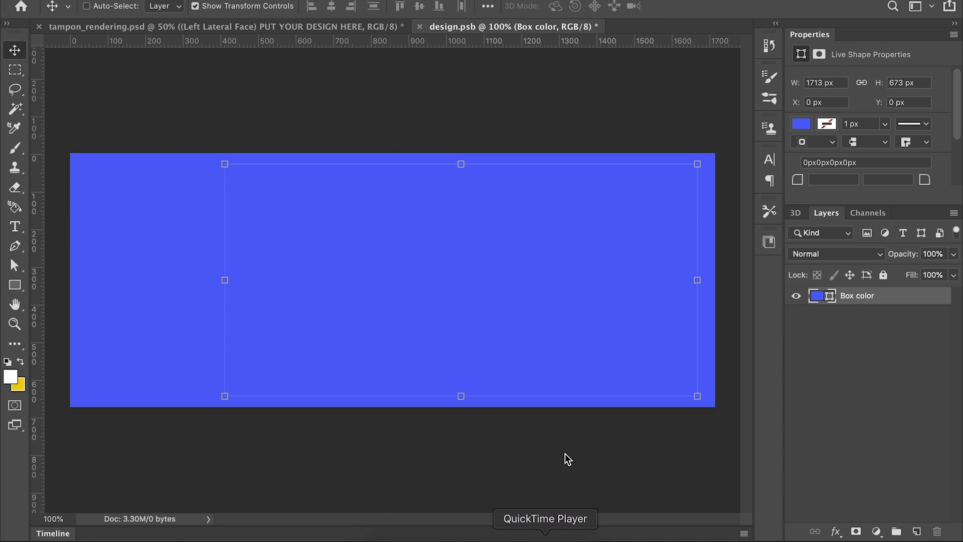
{"action": "key", "text": "ctrl+z"}
{"action": "key", "text": "m"}
{"action": "left_click_drag", "start_coordinate": [709, 340], "coordinate": [211, 151]}
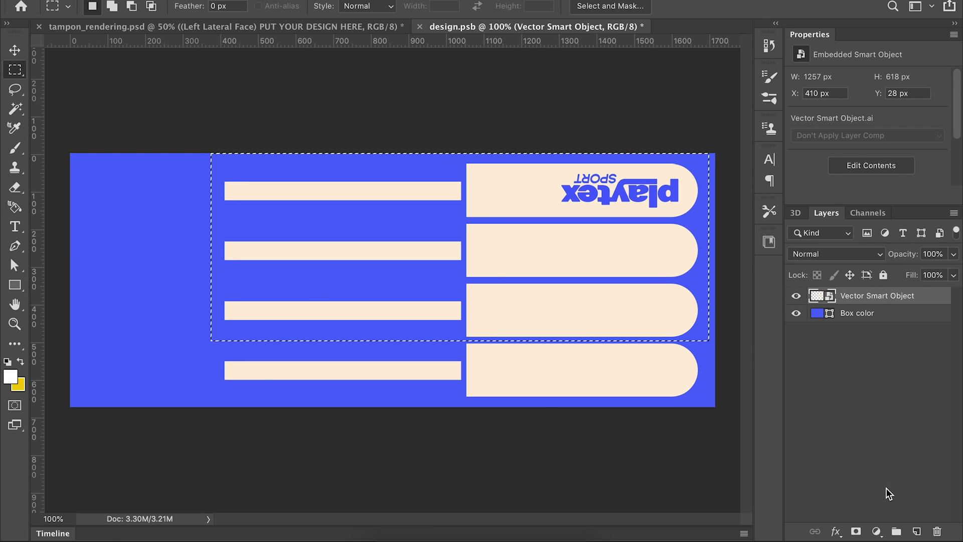
{"action": "left_click", "coordinate": [856, 531]}
Scale the masked artwork to about 126.5%, reposition it to fill the blue side panel, and save the design.
{"action": "key", "text": "ctrl+t"}
{"action": "key", "text": "ctrl+minus"}
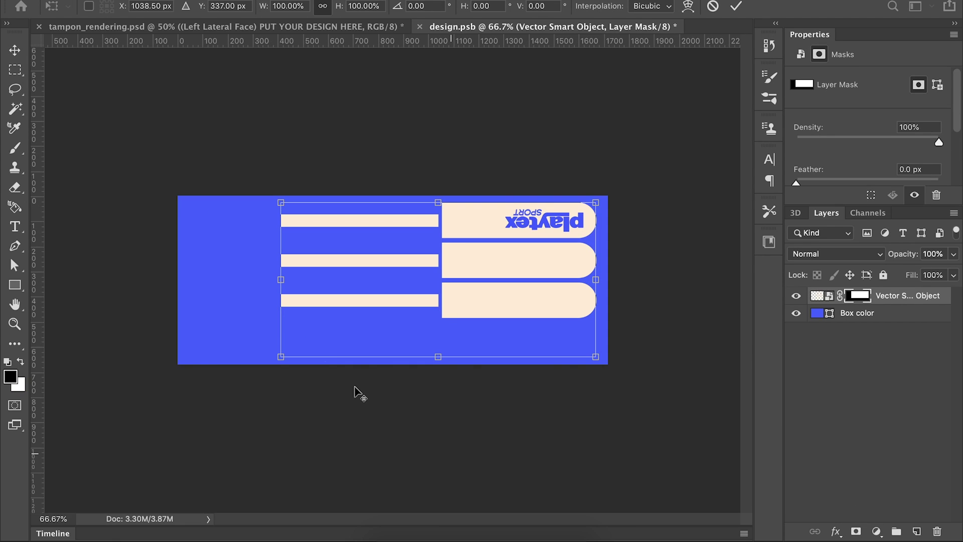
{"action": "left_click_drag", "start_coordinate": [596, 358], "coordinate": [618, 381]}
{"action": "left_click_drag", "start_coordinate": [533, 294], "coordinate": [491, 319]}
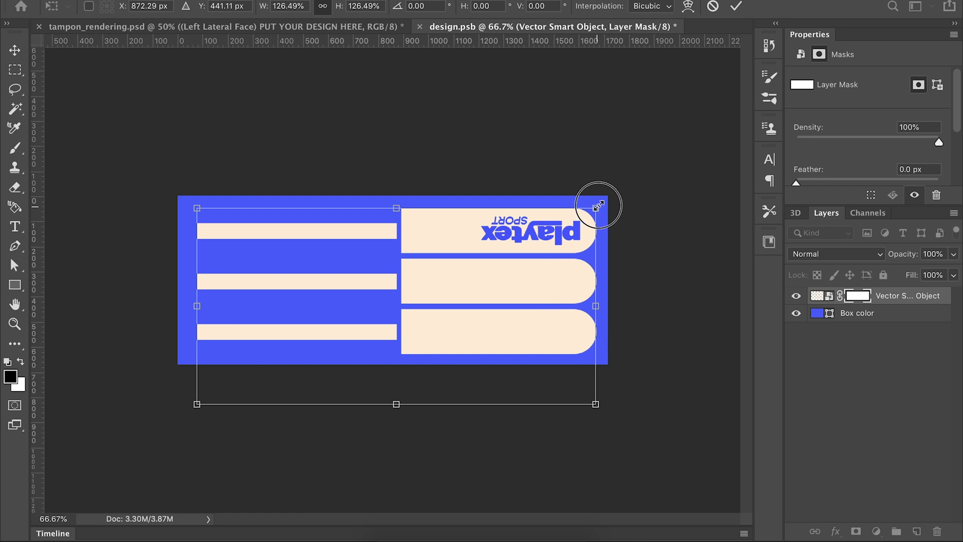
{"action": "key", "text": "Return"}
{"action": "key", "text": "ctrl+s"}
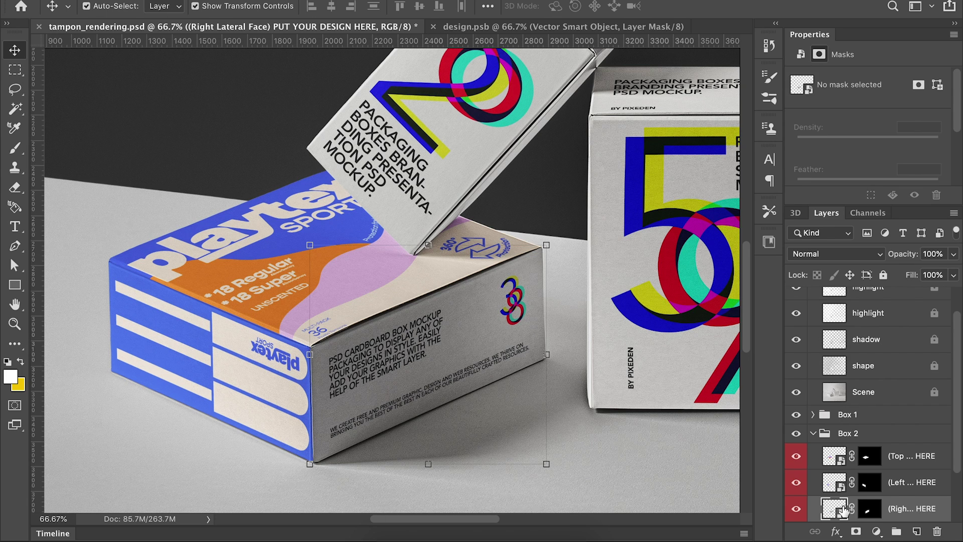
Open the right lateral face's design and delete the placeholder number and text layers, keeping the barcode and box color.
{"action": "left_click", "coordinate": [844, 512]}
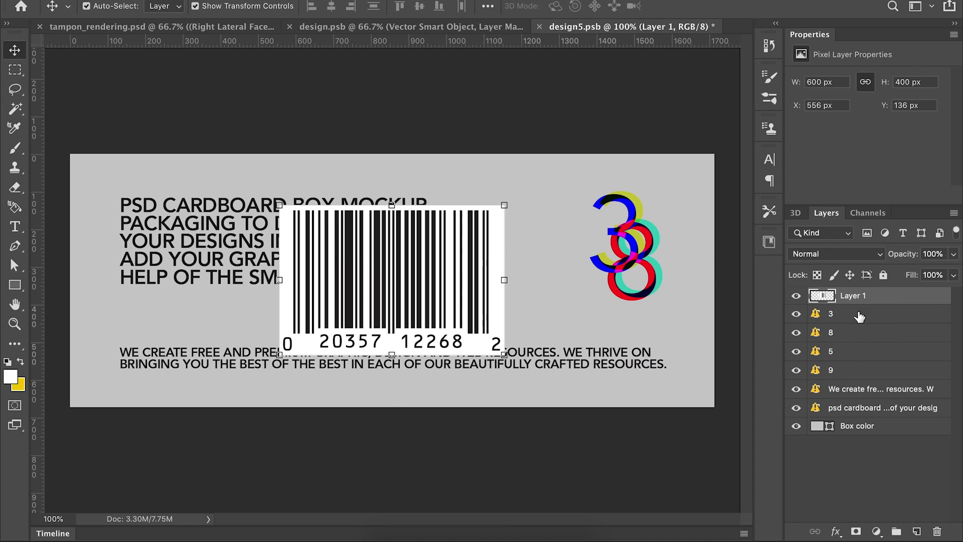
{"action": "left_click", "coordinate": [860, 316]}
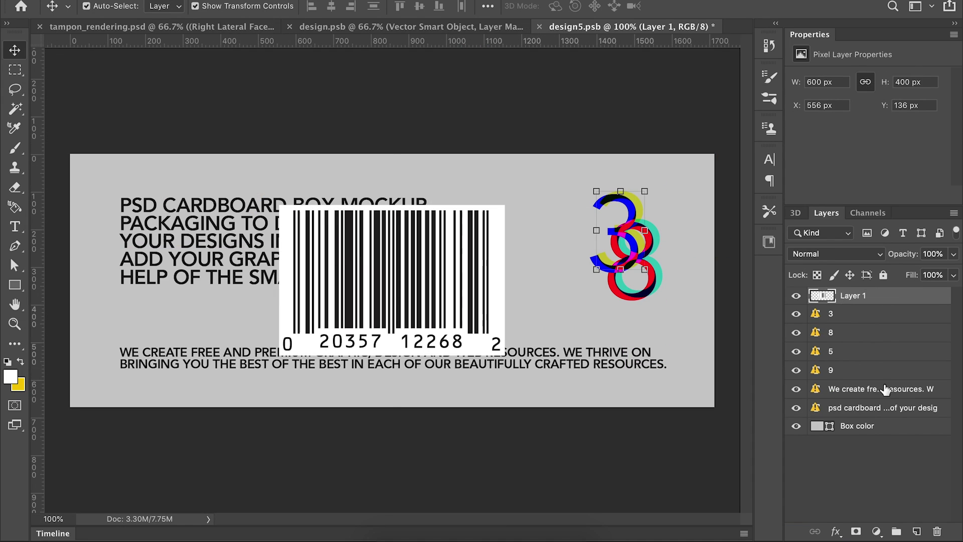
{"action": "left_click", "coordinate": [893, 408], "text": "shift"}
{"action": "key", "text": "Delete"}
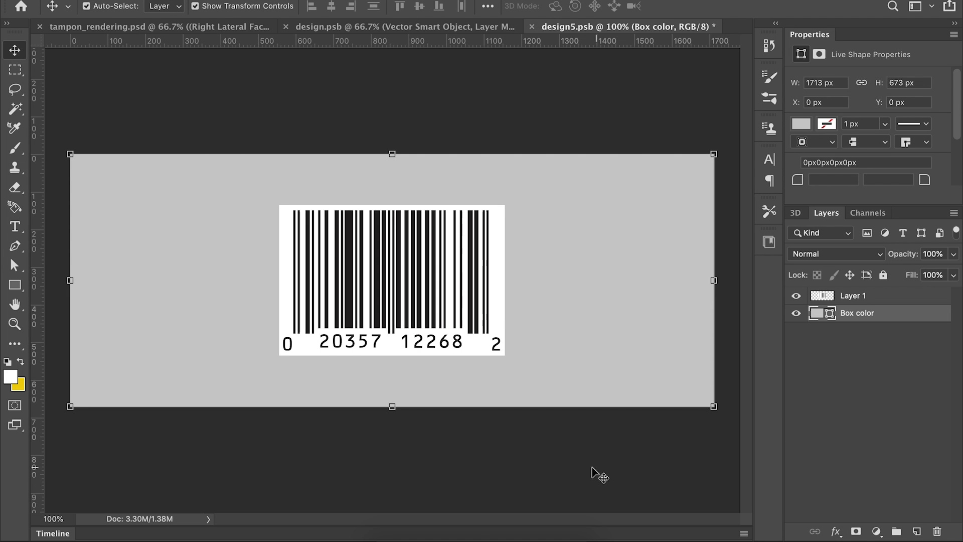
Finish the right lateral face with the package's blue and a small barcode at its left end, updating the mockup.
{"action": "left_click", "coordinate": [560, 539]}
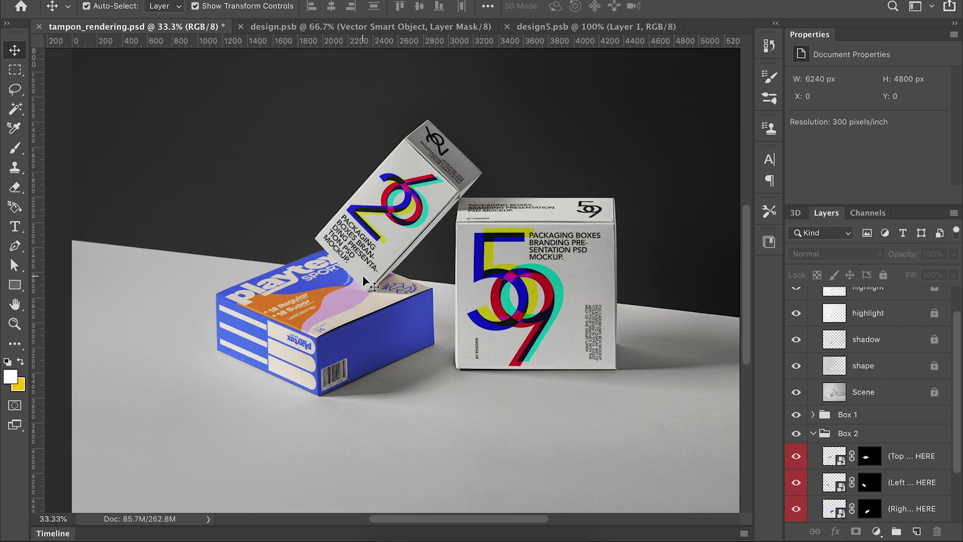
{"action": "left_click_drag", "start_coordinate": [362, 351], "coordinate": [344, 276]}
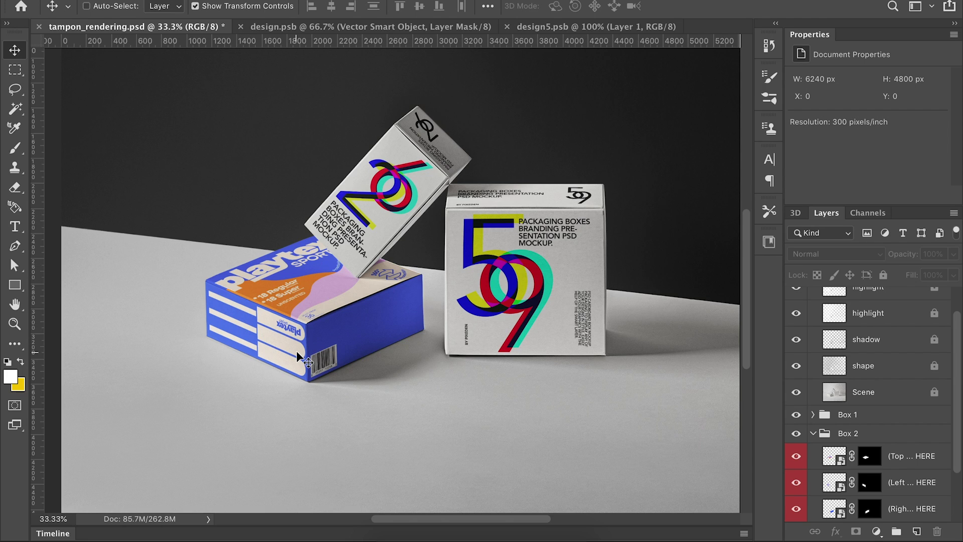